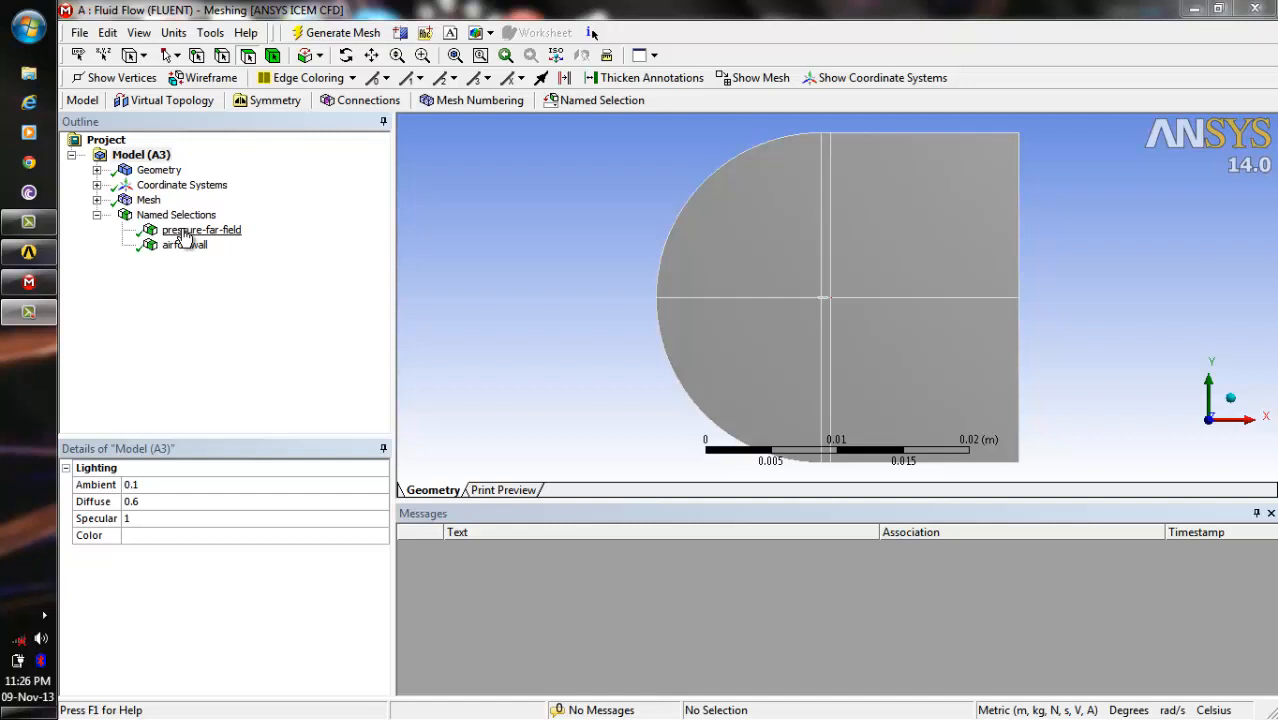
Delete the existing pressure-far-field and airfoil-wall named selections from the model.
click(185, 232)
ctrl+click(185, 246)
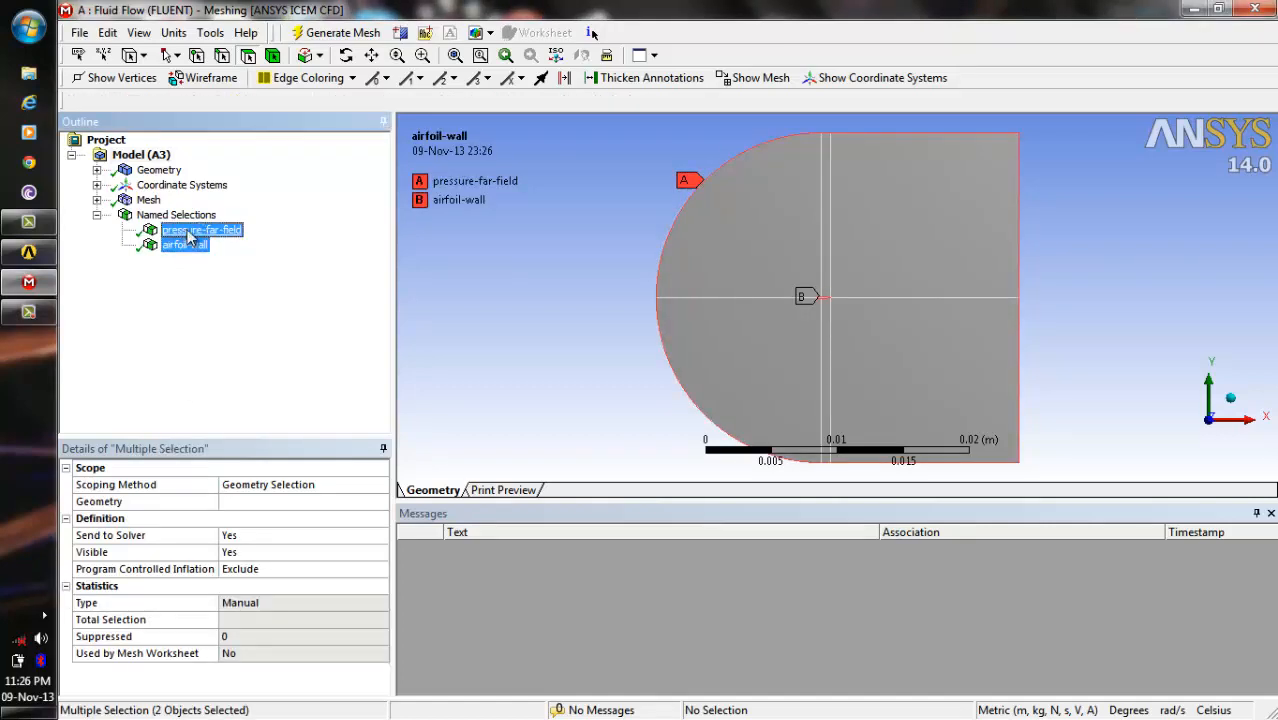
right_click(188, 232)
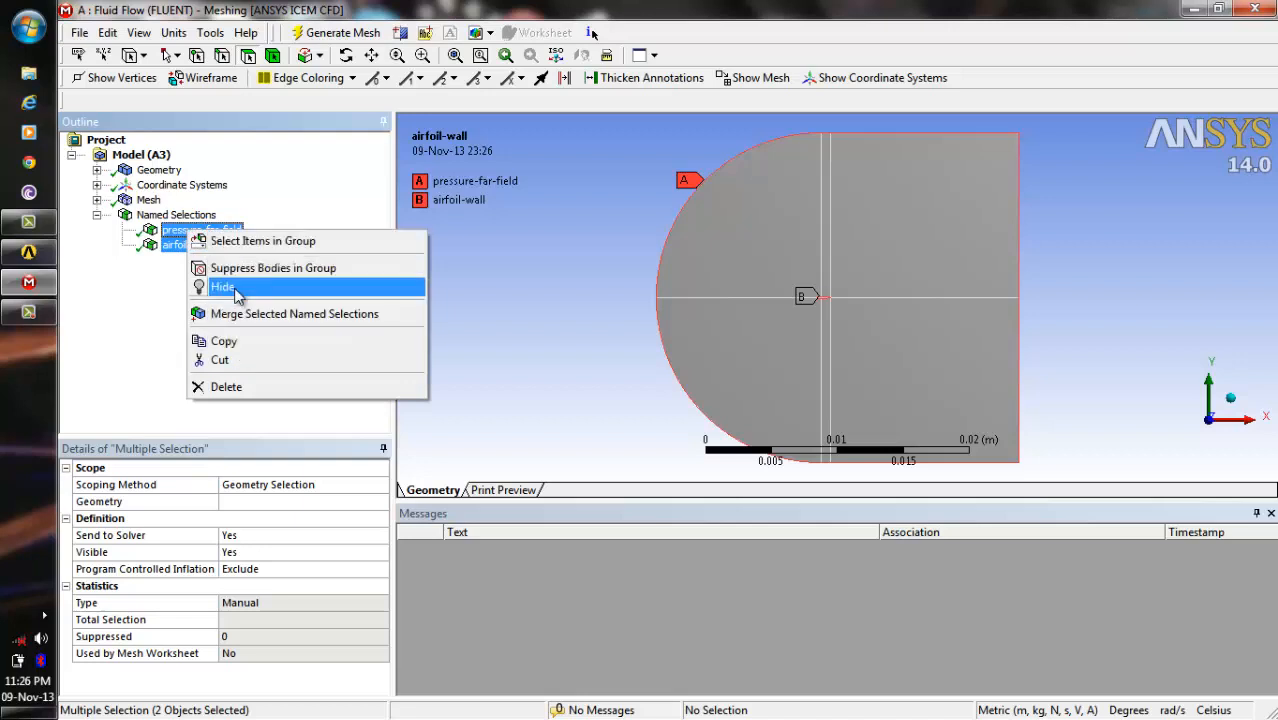
click(237, 387)
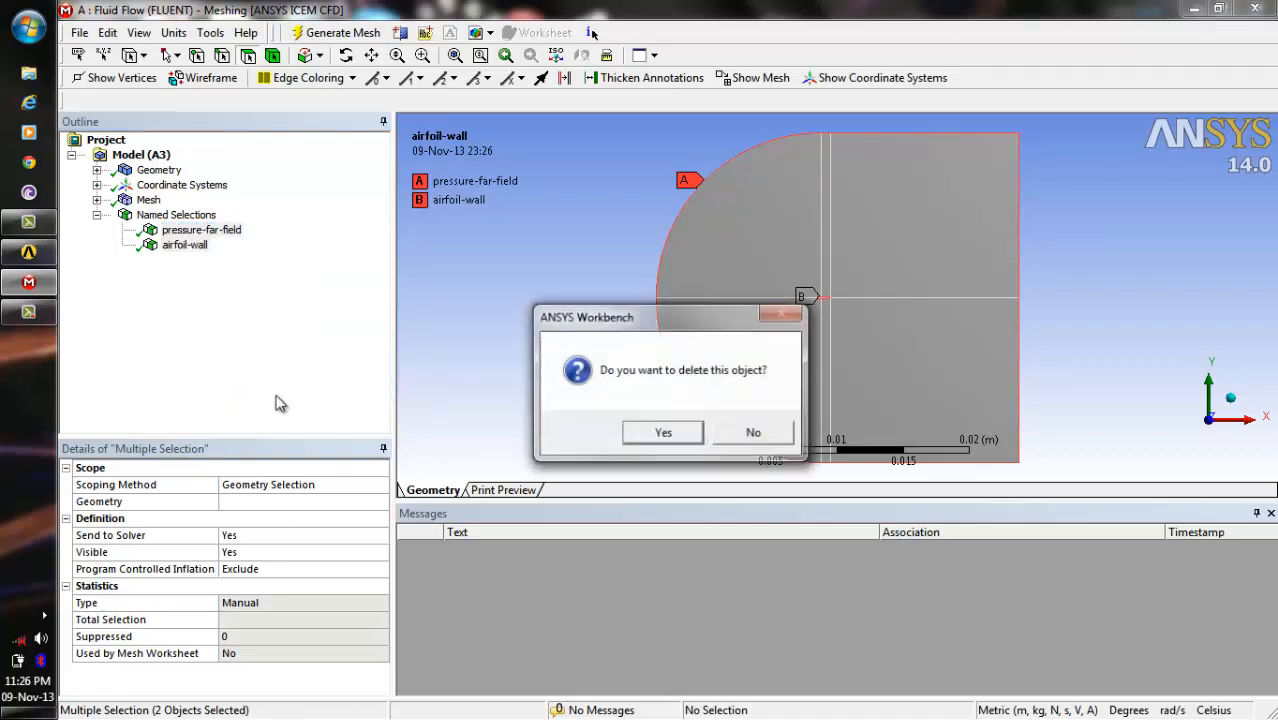
click(665, 442)
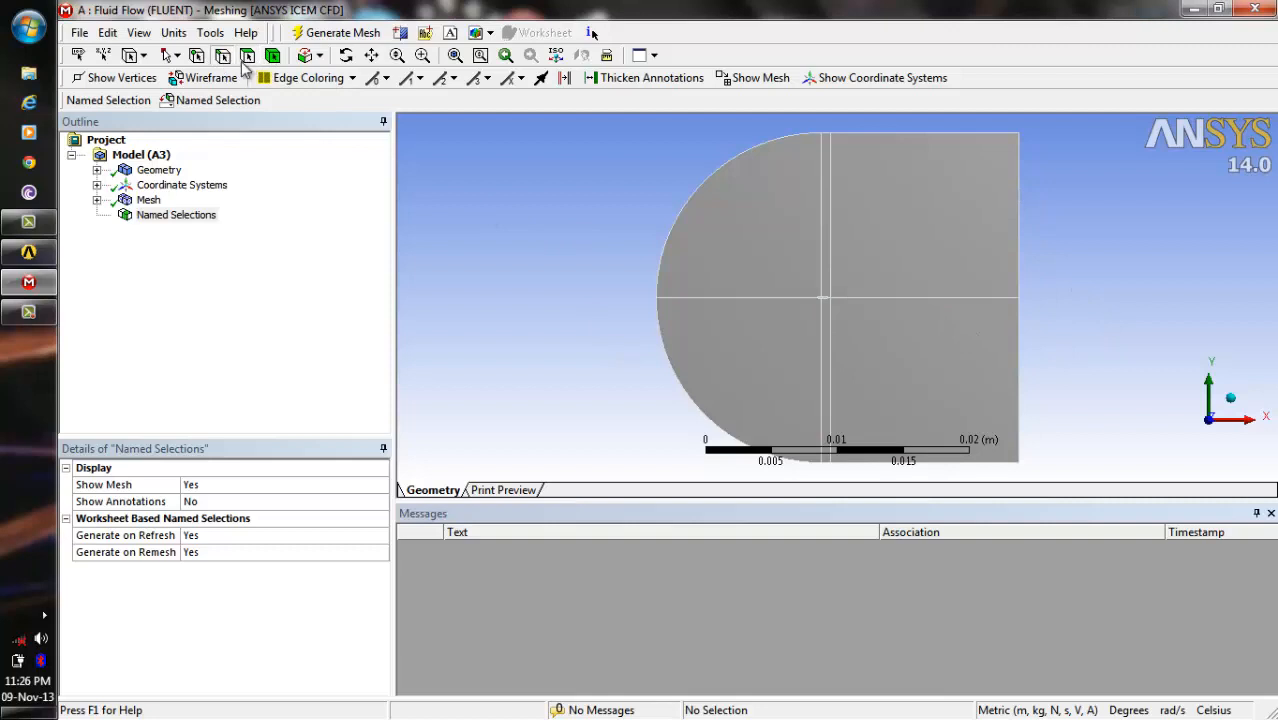
Create a named selection "inlet" from the two curved arc edges at the front of the flow domain.
click(685, 196)
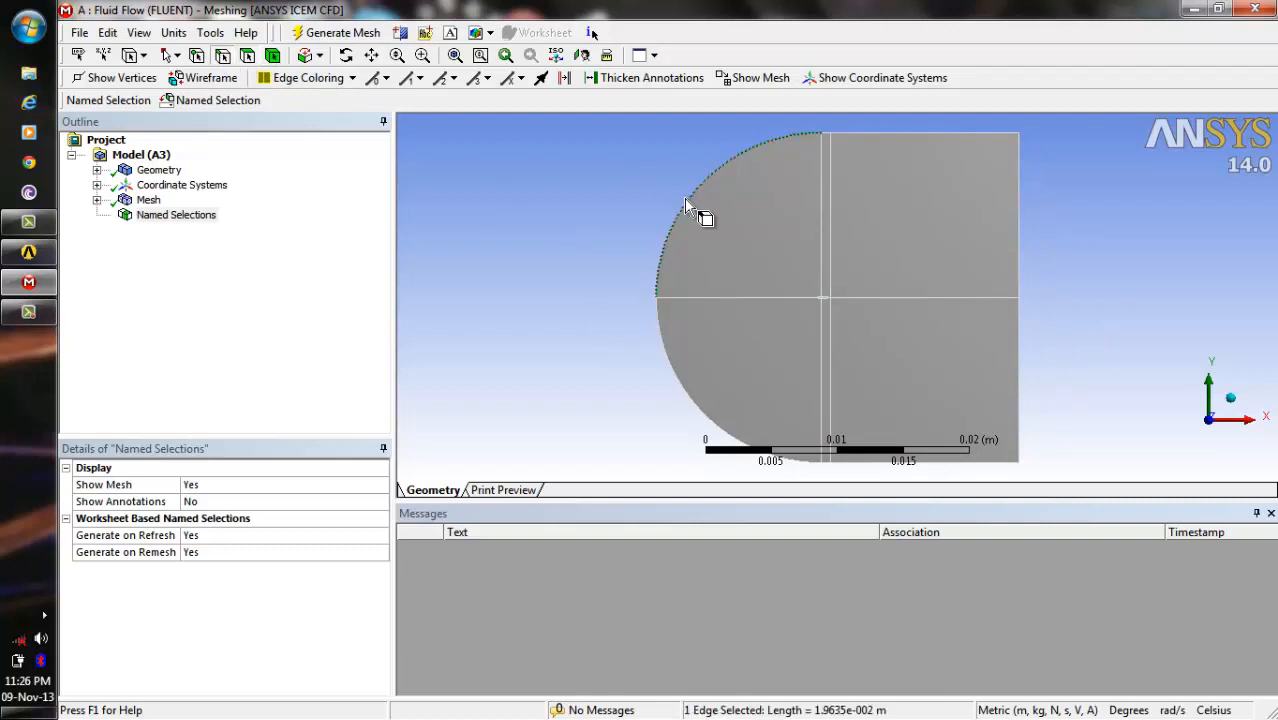
ctrl+click(665, 341)
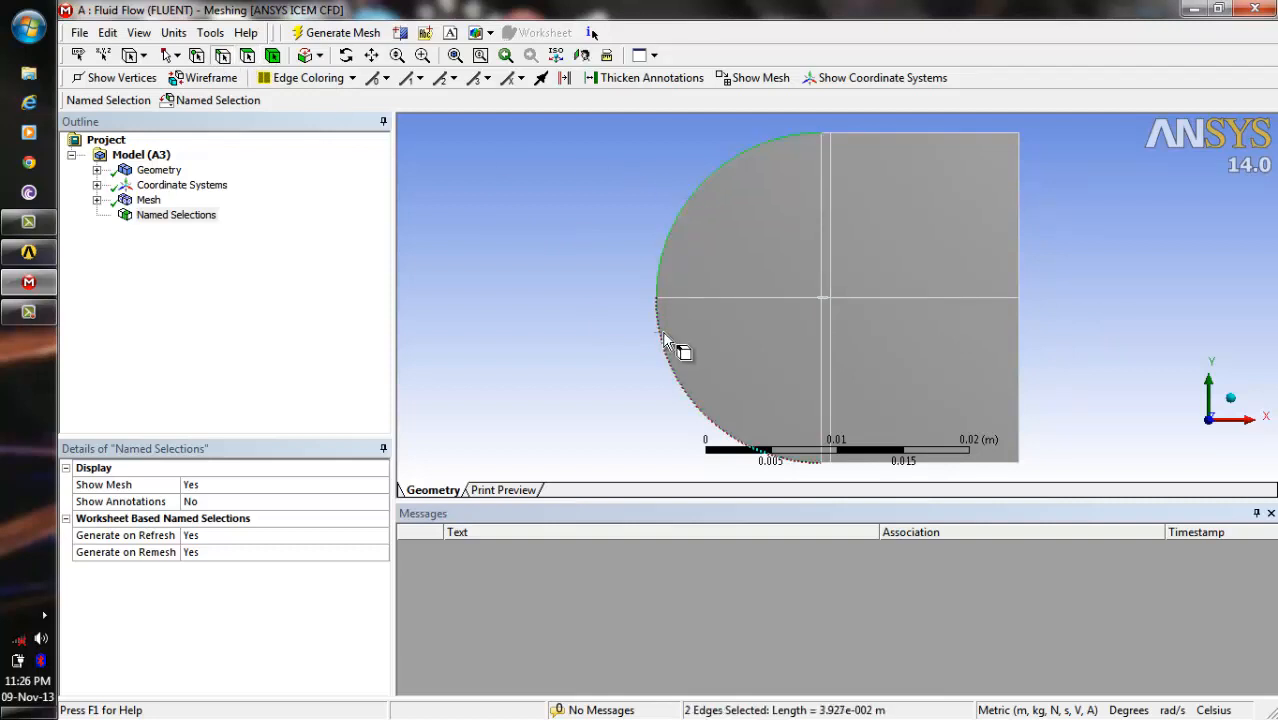
right_click(667, 257)
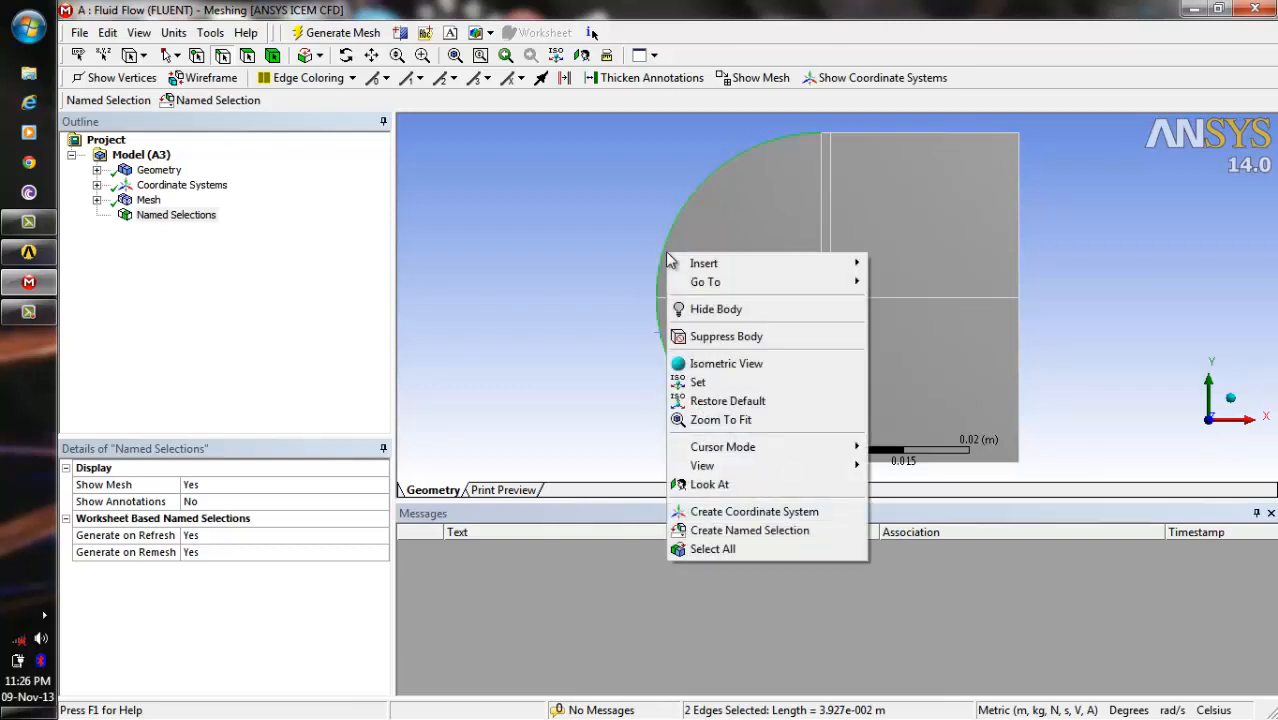
click(736, 530)
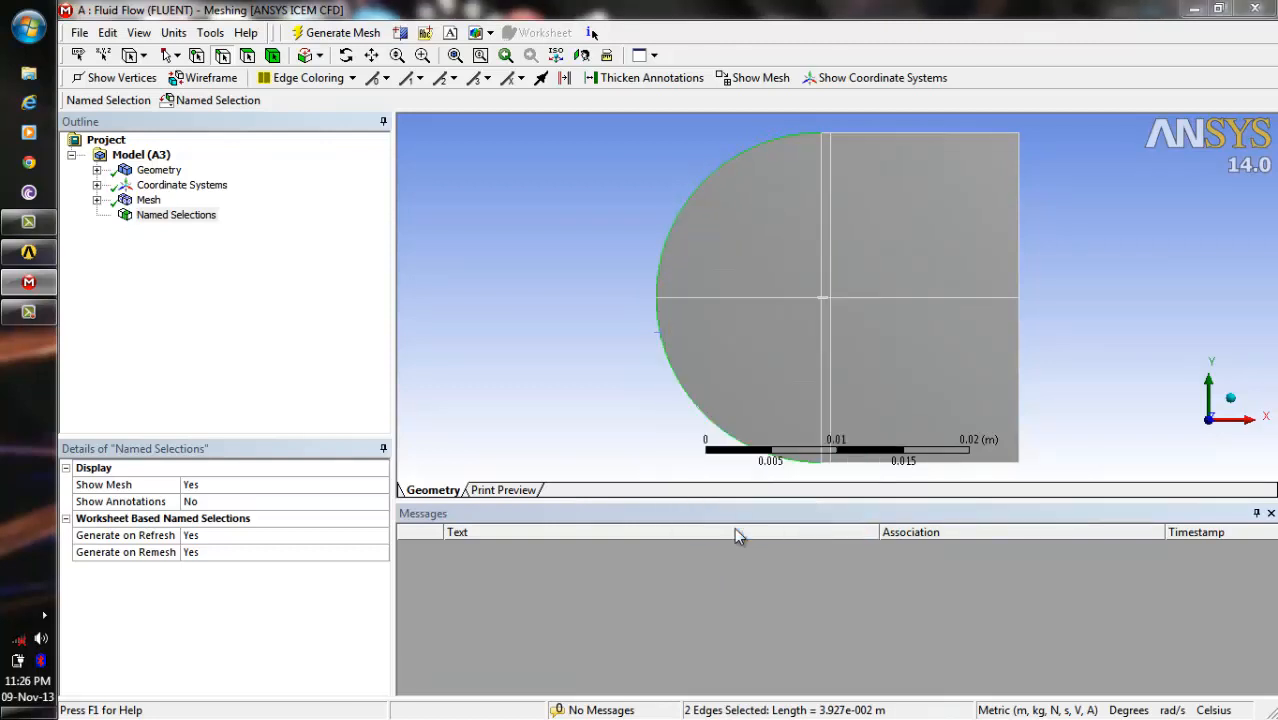
text(in)
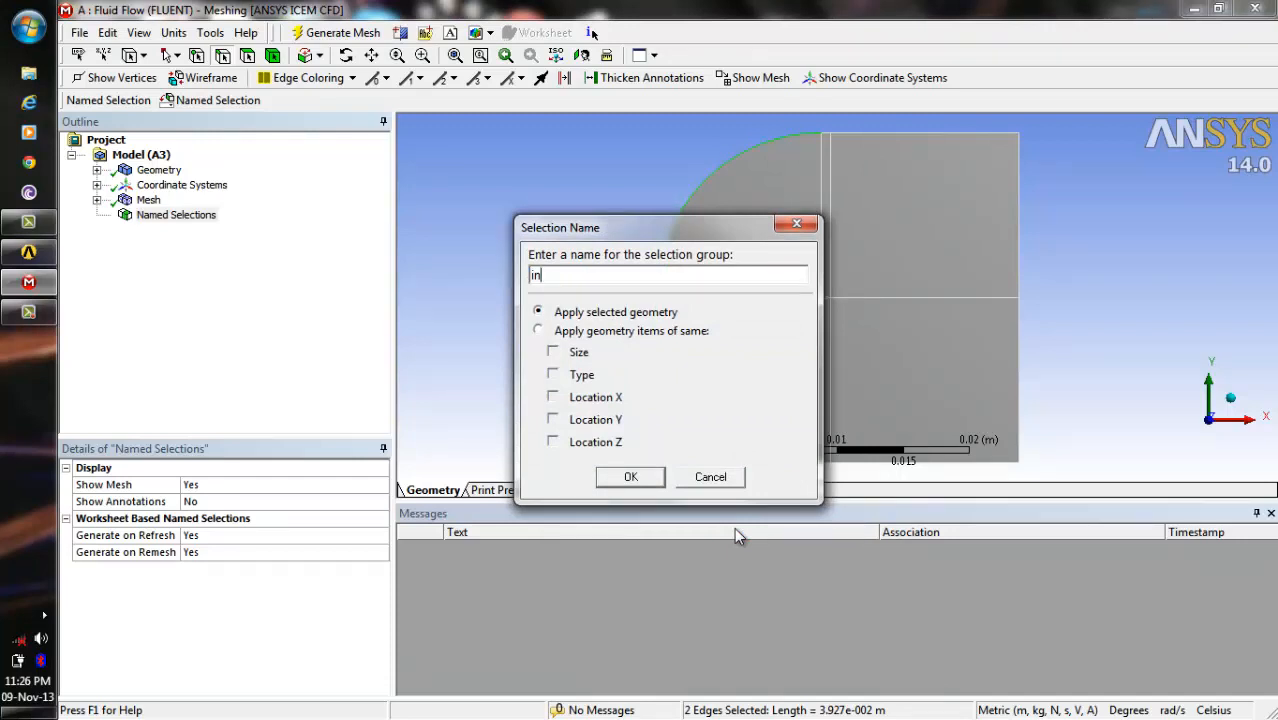
text(let)
click(632, 477)
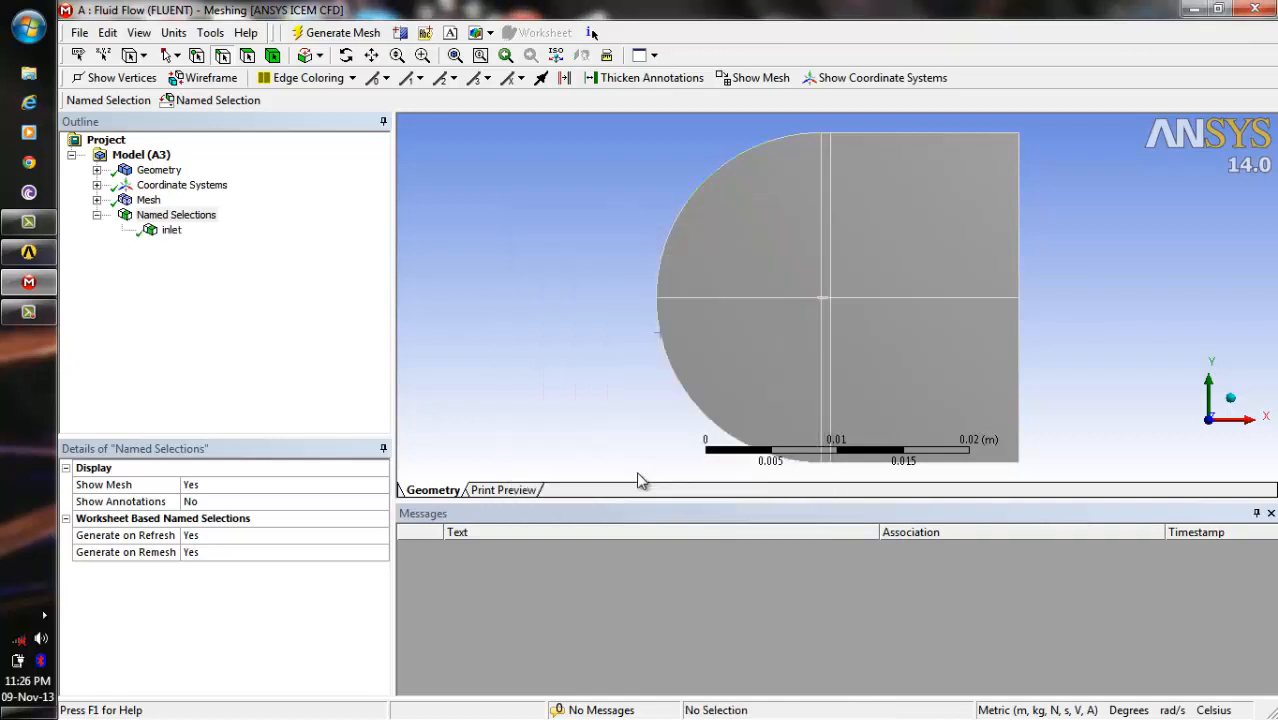
Create a named selection "outlet" from the two vertical edges at the rear of the flow domain.
click(1018, 283)
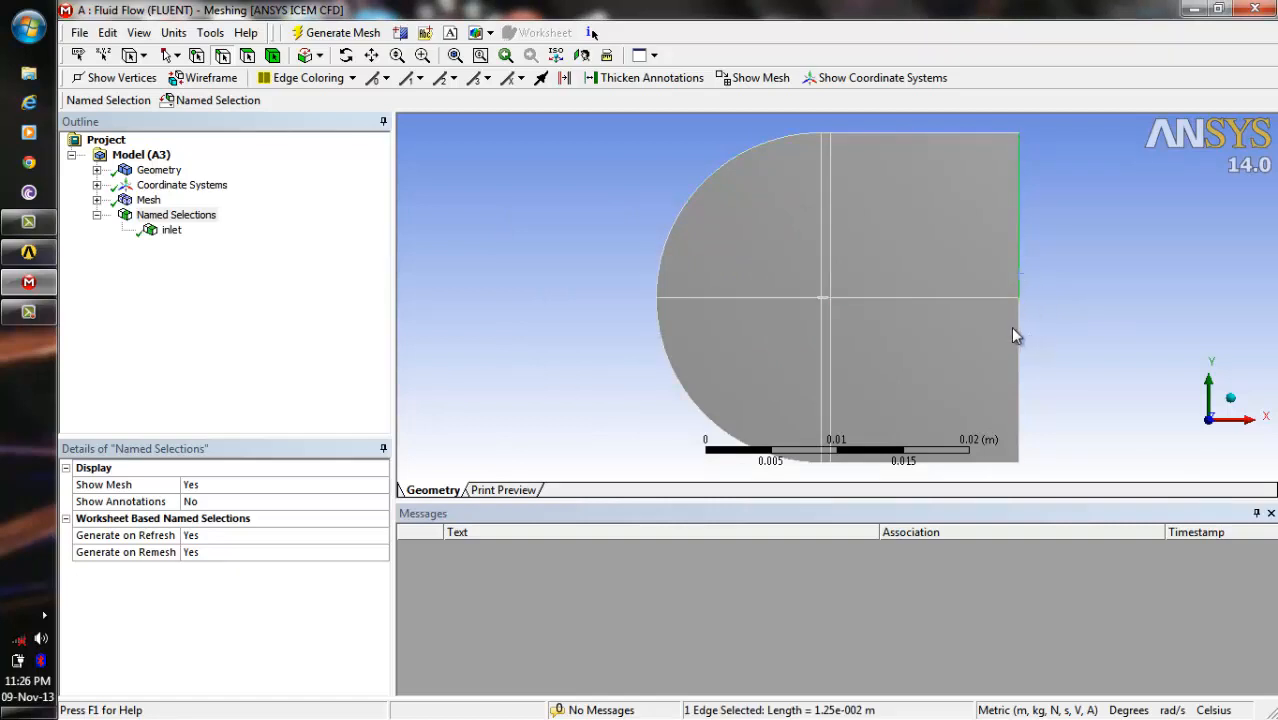
ctrl+click(1017, 330)
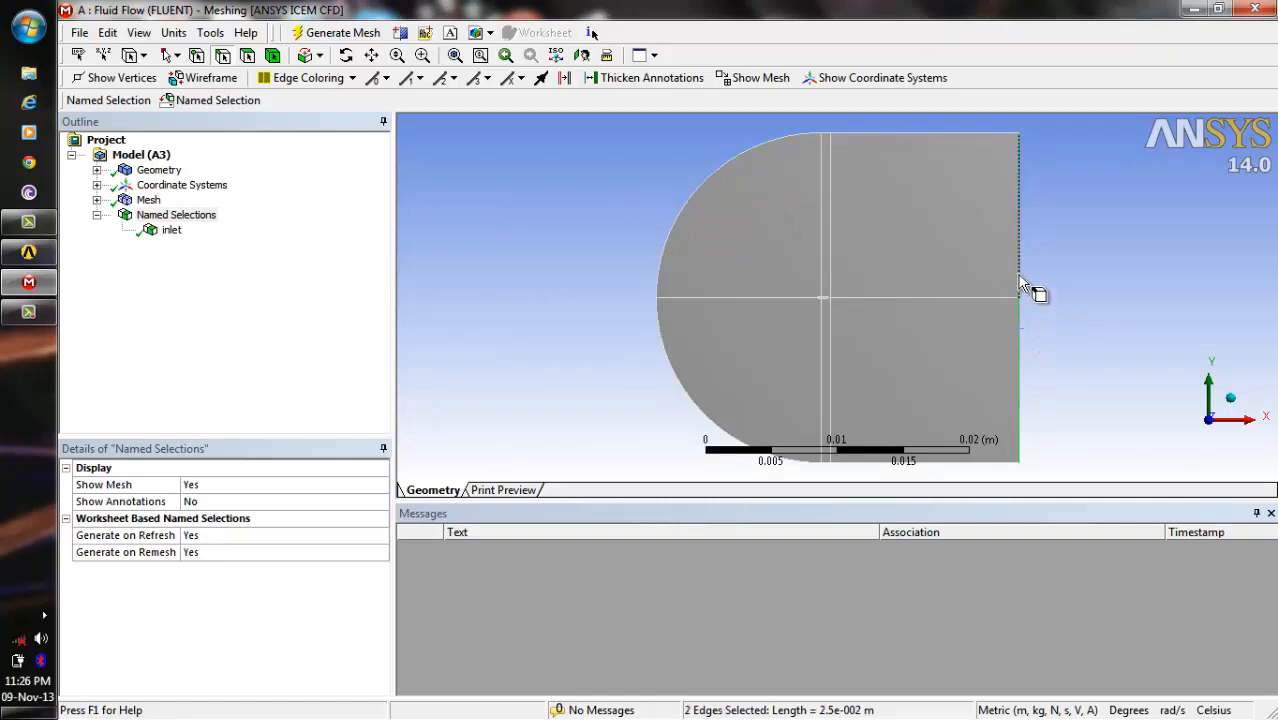
right_click(1020, 280)
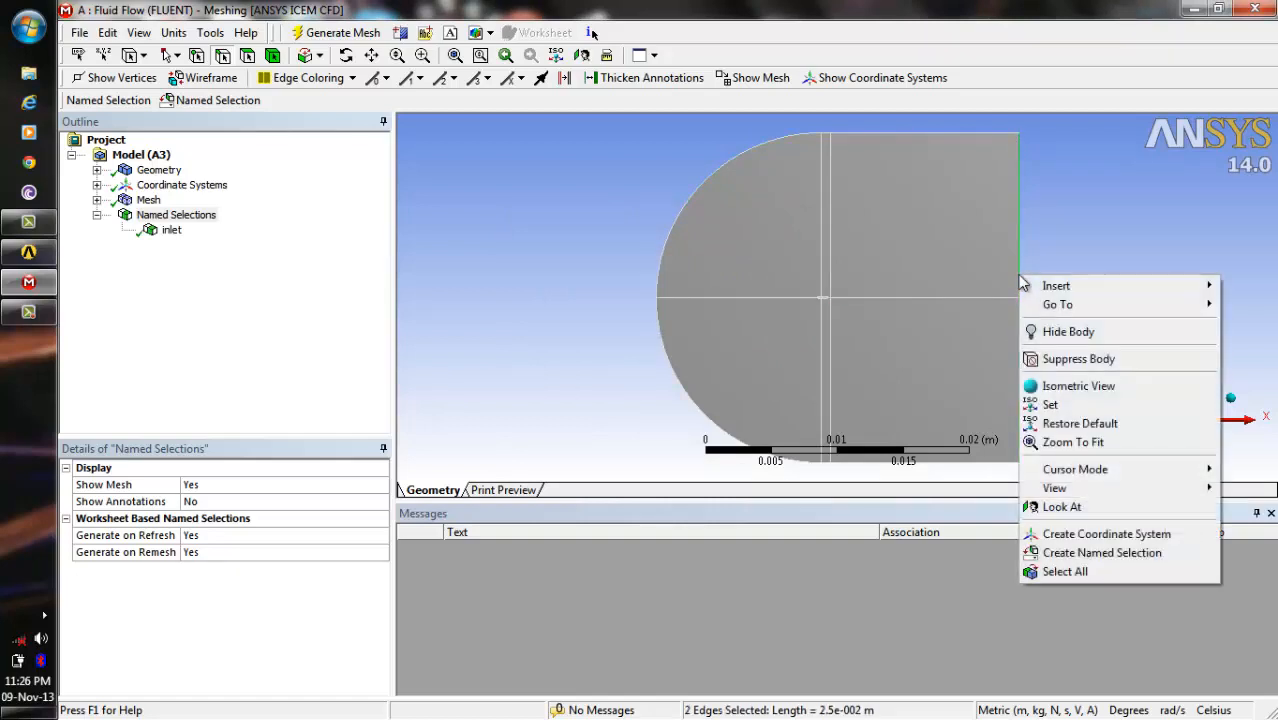
click(1083, 552)
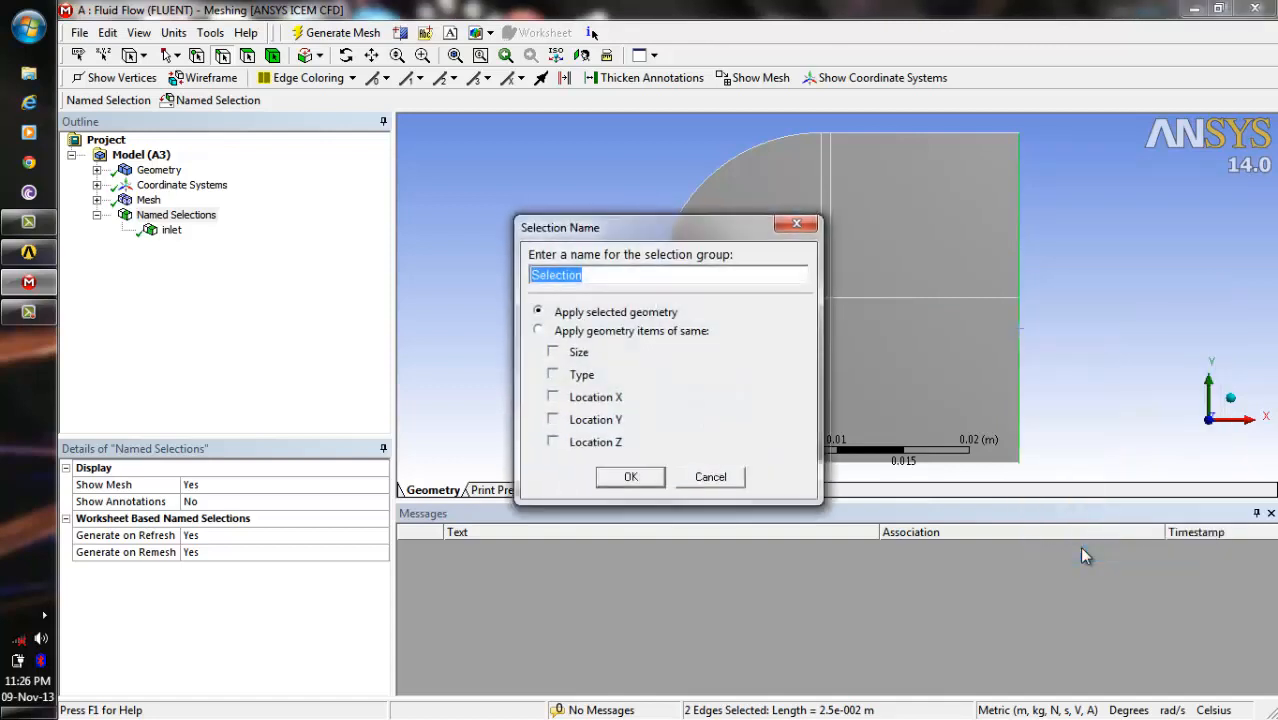
key(BackSpace)
text(outlet)
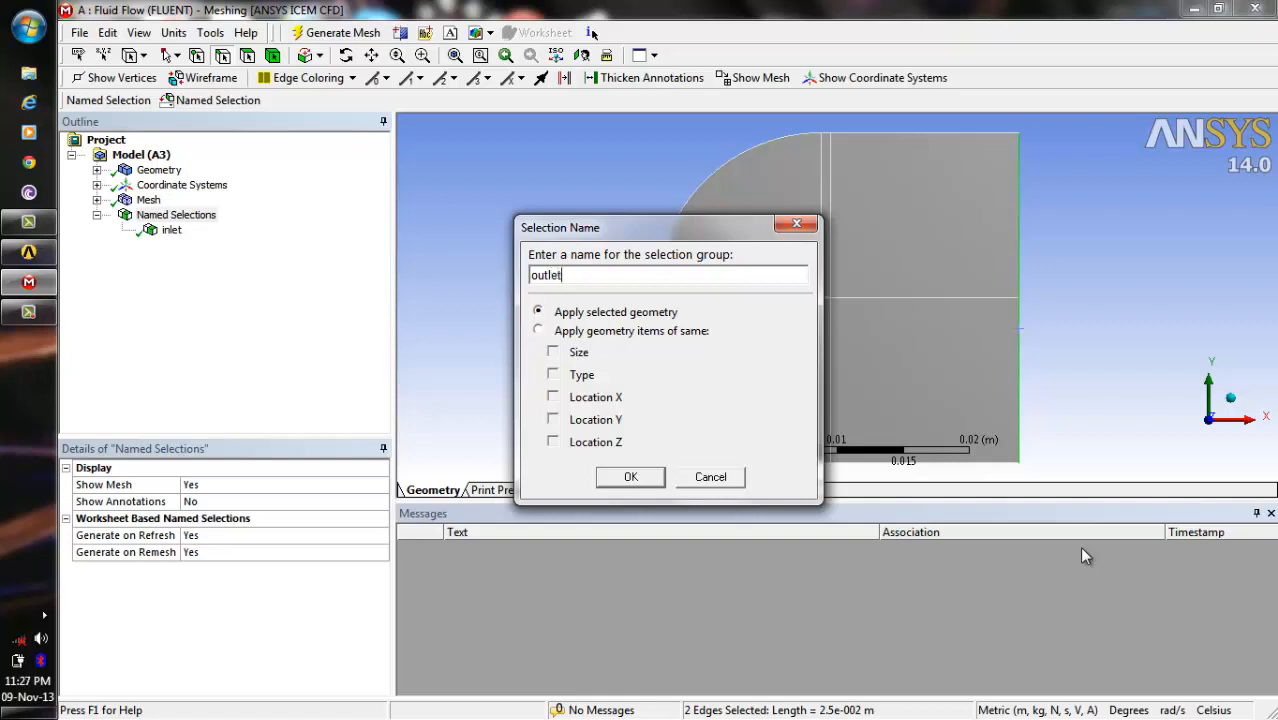
click(643, 481)
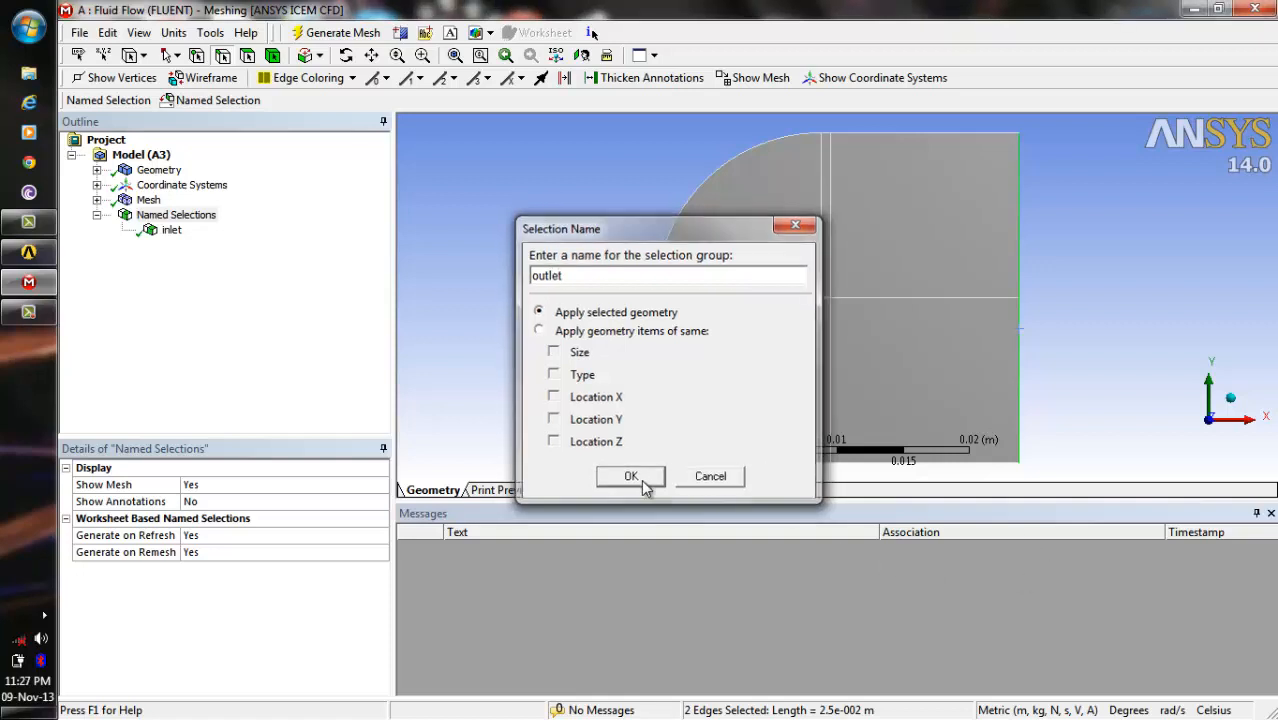
Create a named selection "wall" from the four straight horizontal edges along the domain's upper and lower boundaries.
click(826, 134)
ctrl+click(856, 135)
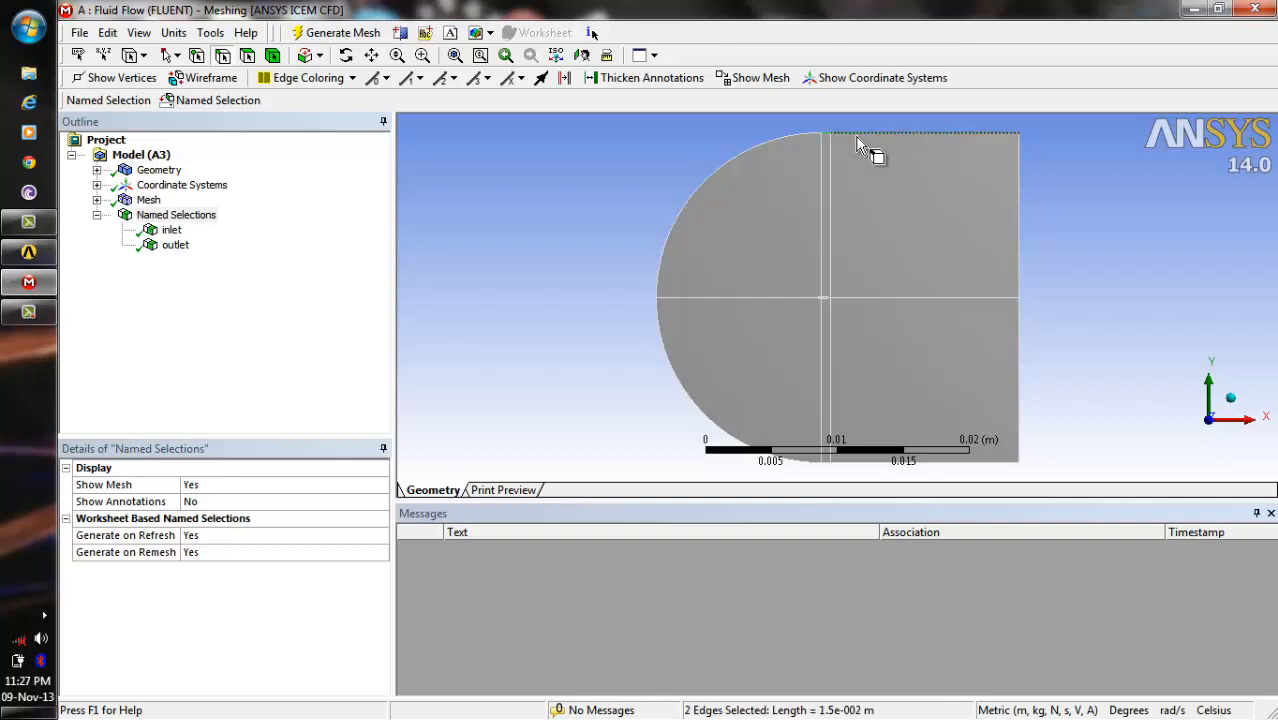
ctrl+click(978, 462)
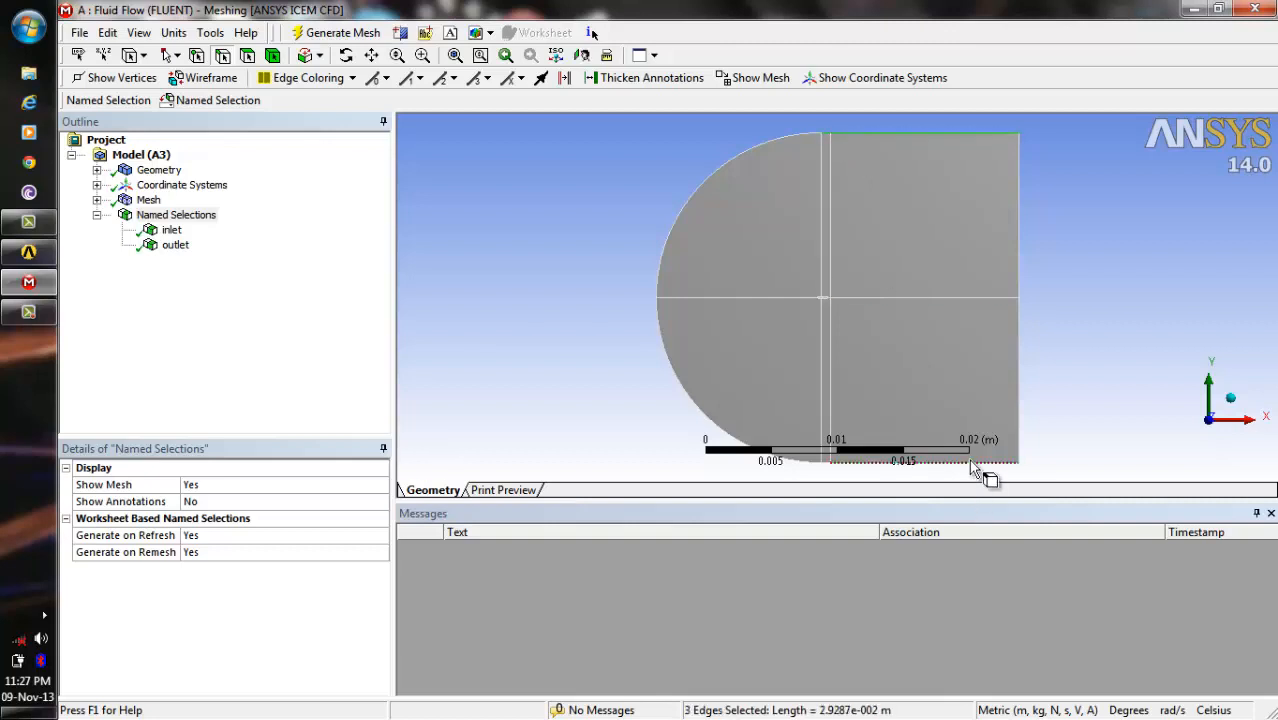
ctrl+click(827, 464)
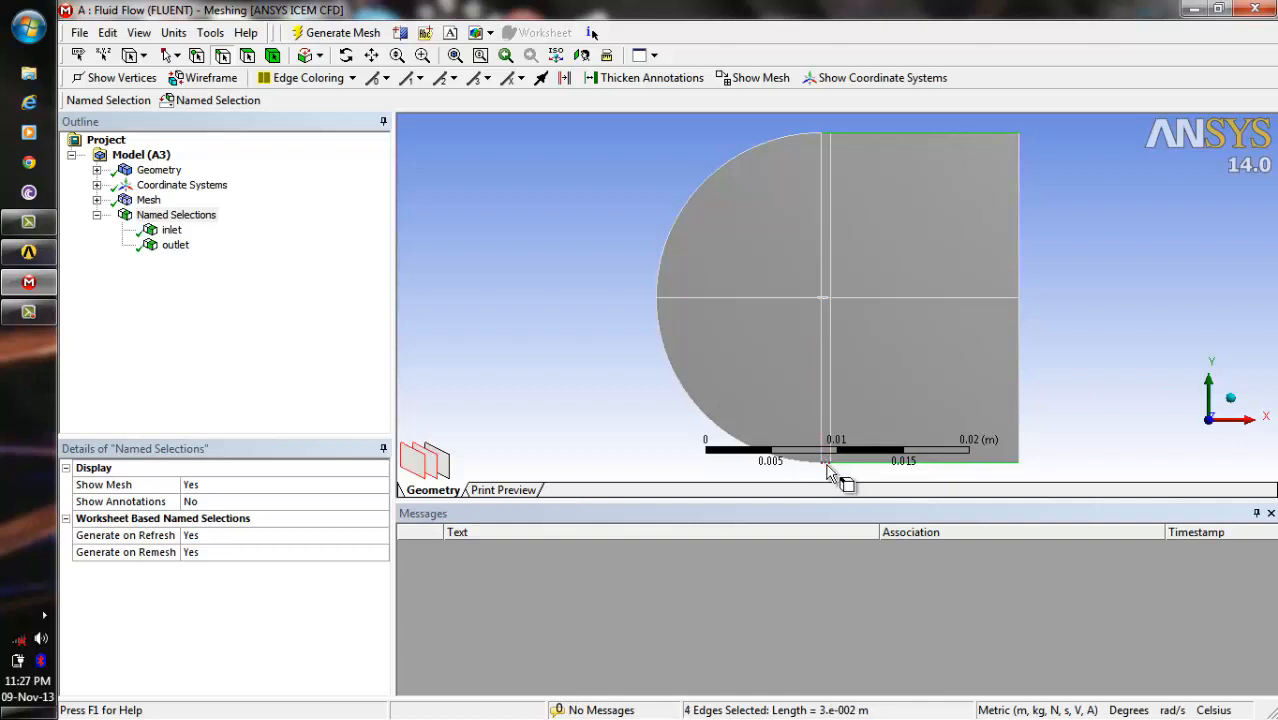
right_click(869, 132)
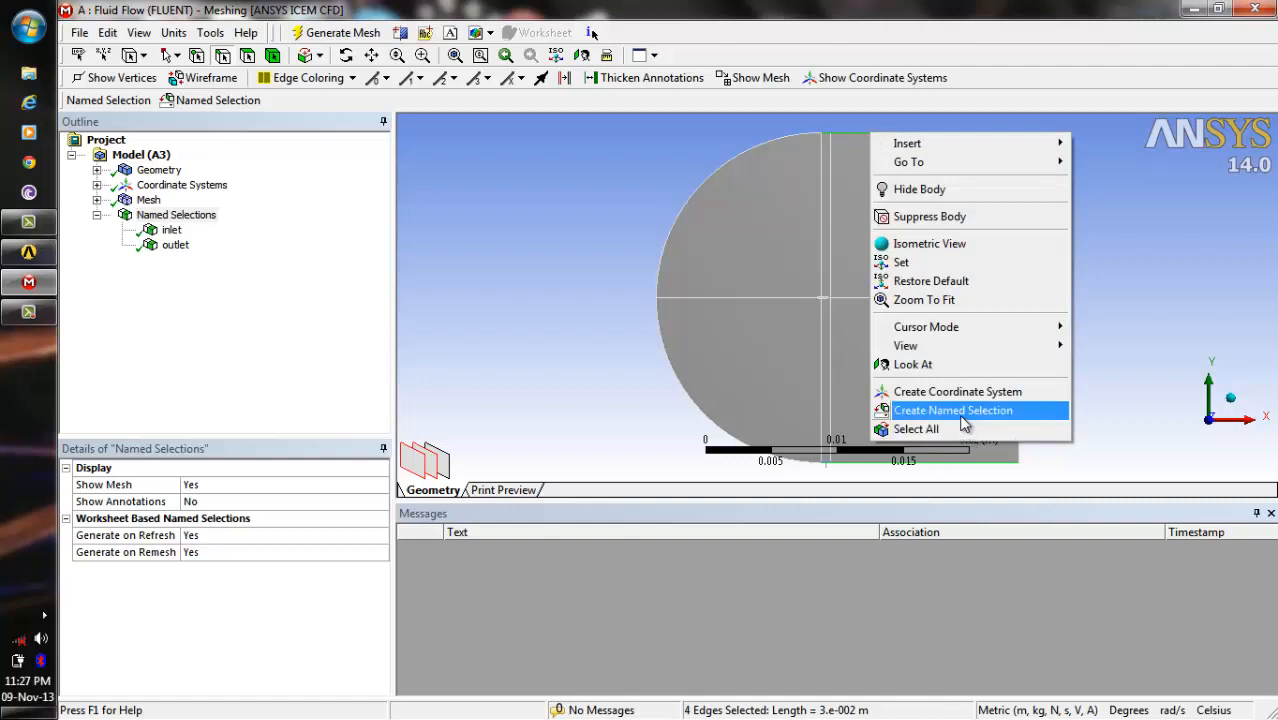
click(958, 411)
key(BackSpace)
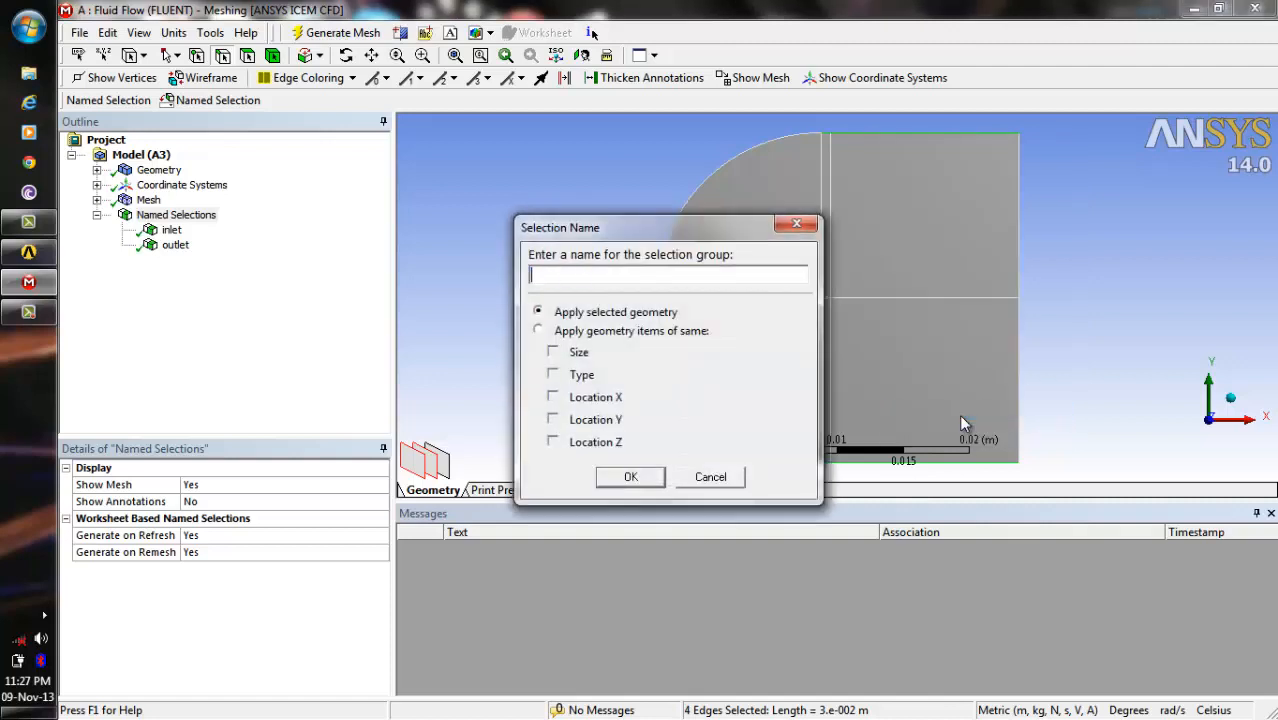
text(wall)
click(630, 479)
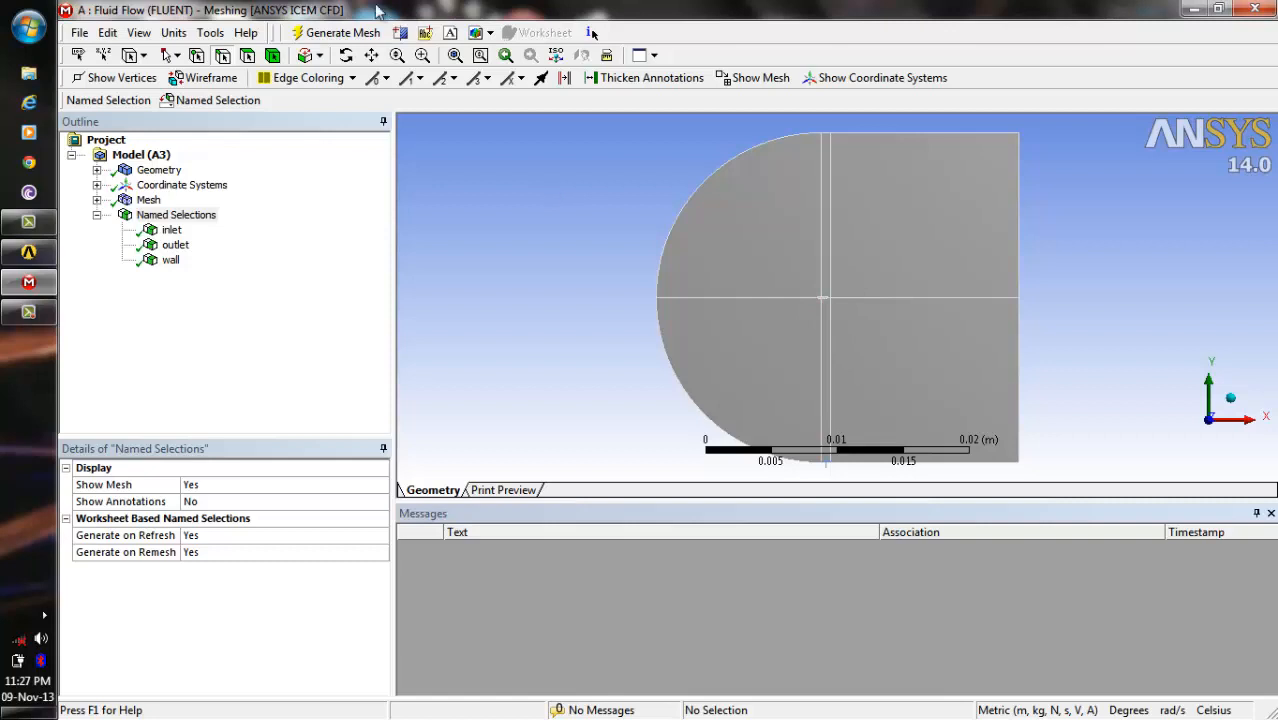
Create a named selection "airfoil-wall" from the four edges that form the airfoil outline.
click(399, 55)
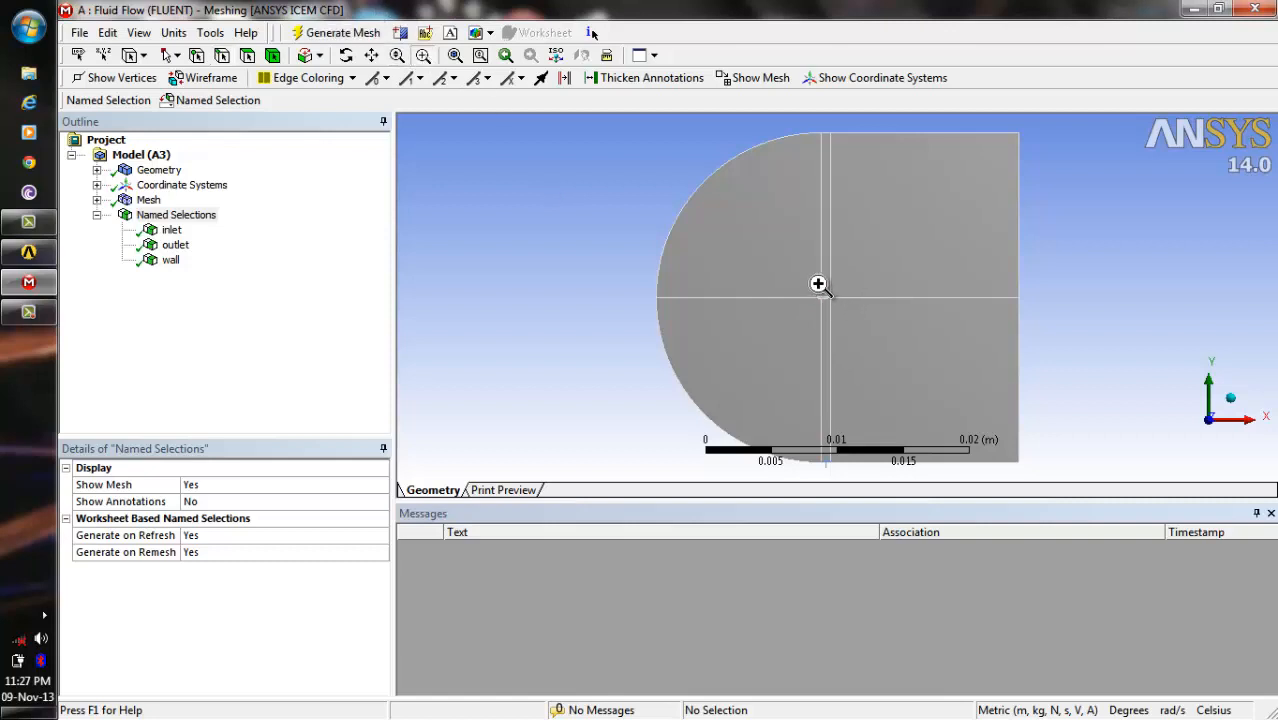
drag(803, 279, 856, 314)
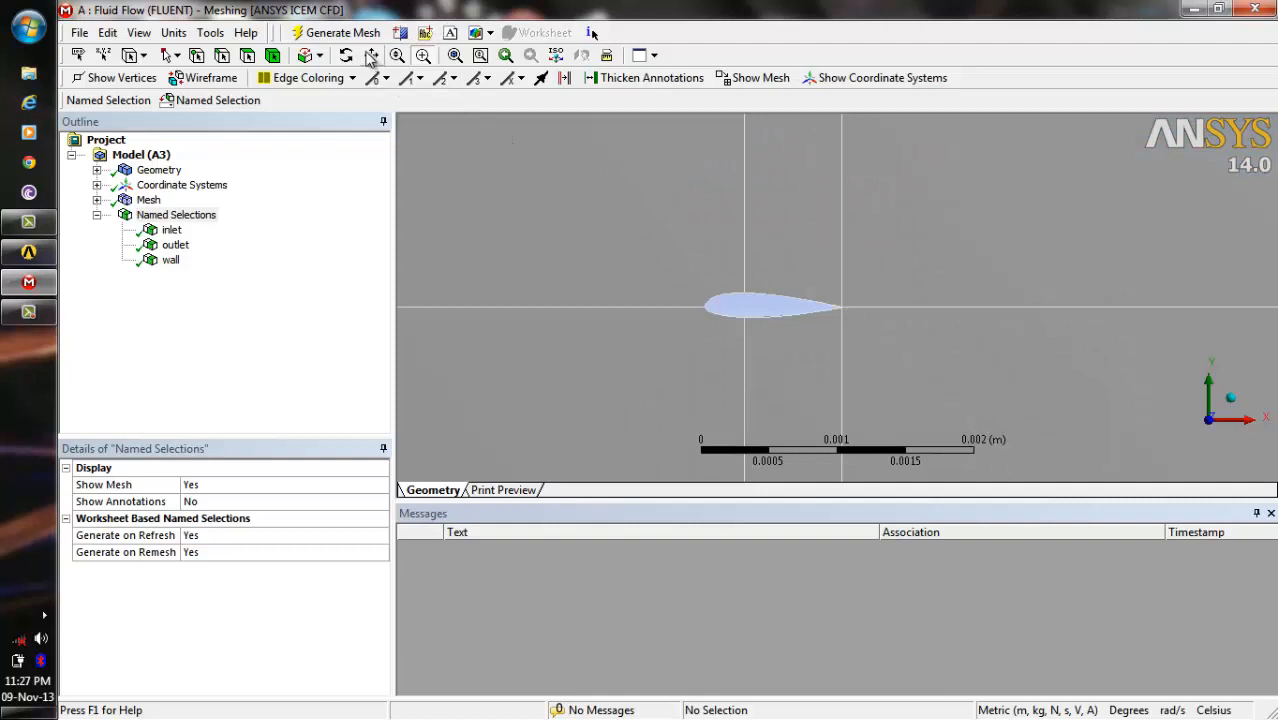
click(221, 58)
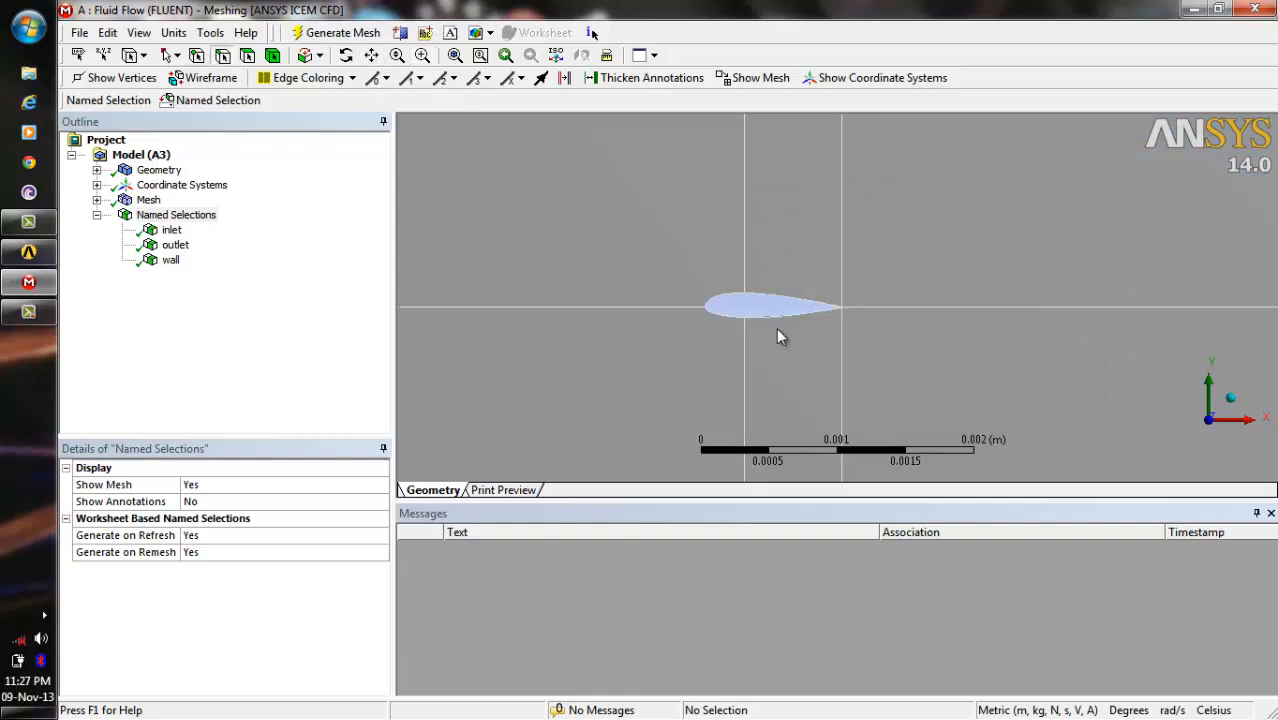
click(737, 313)
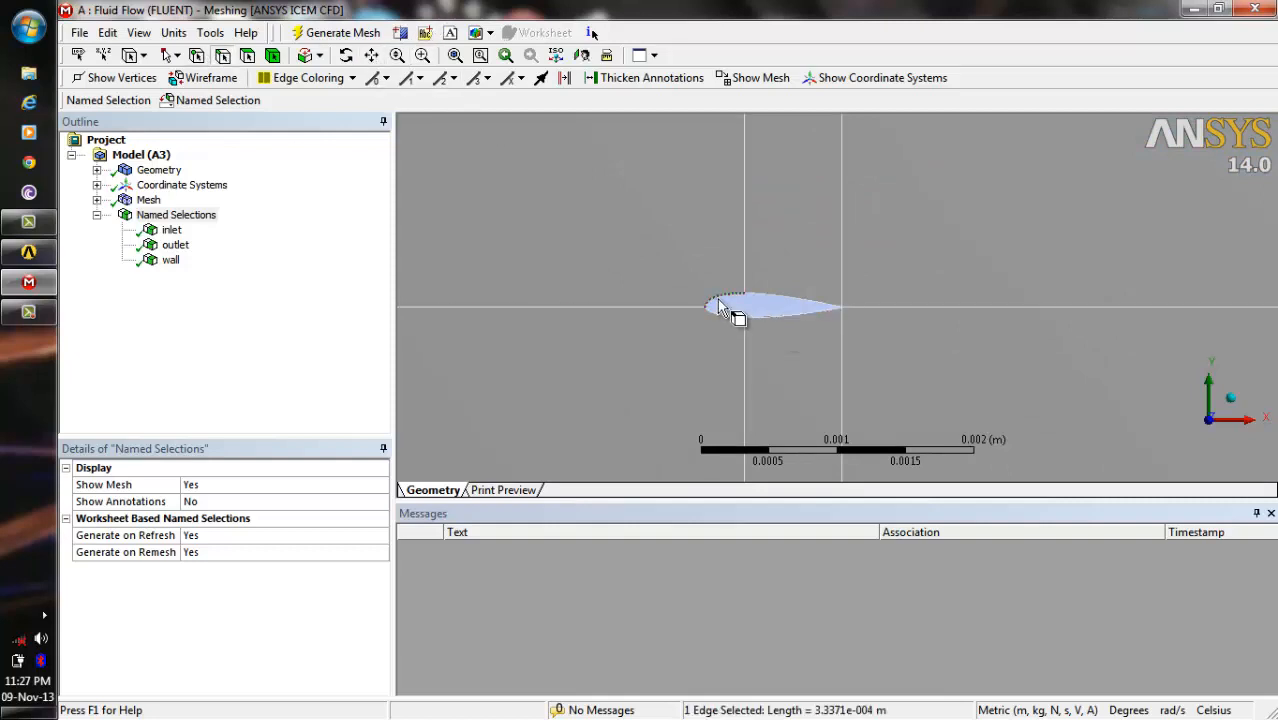
ctrl+click(776, 316)
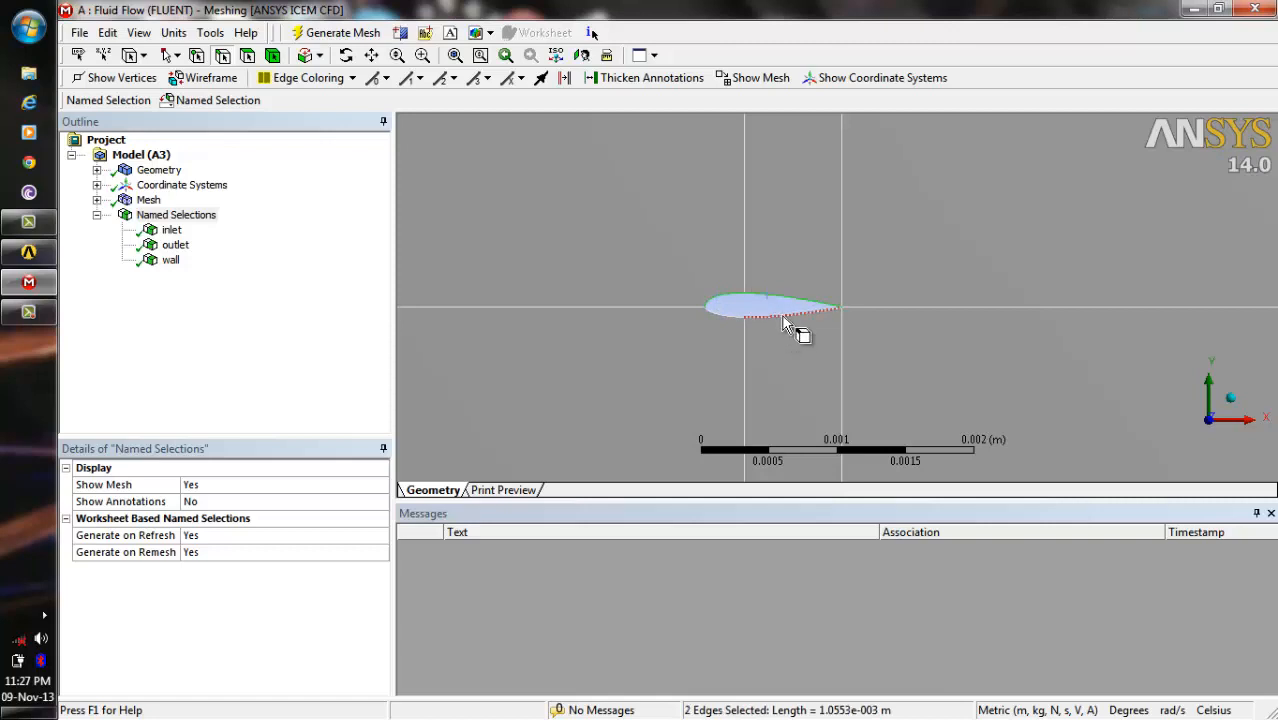
ctrl+click(783, 321)
ctrl+click(735, 315)
right_click(772, 292)
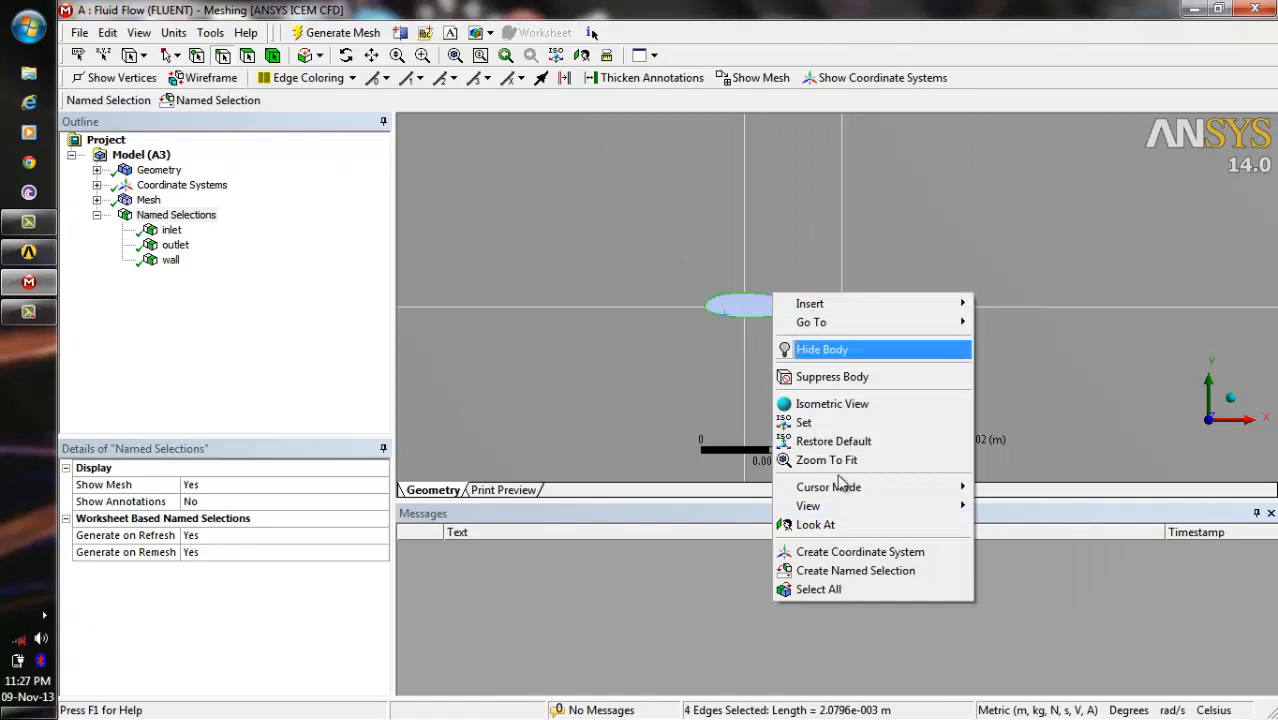
click(847, 569)
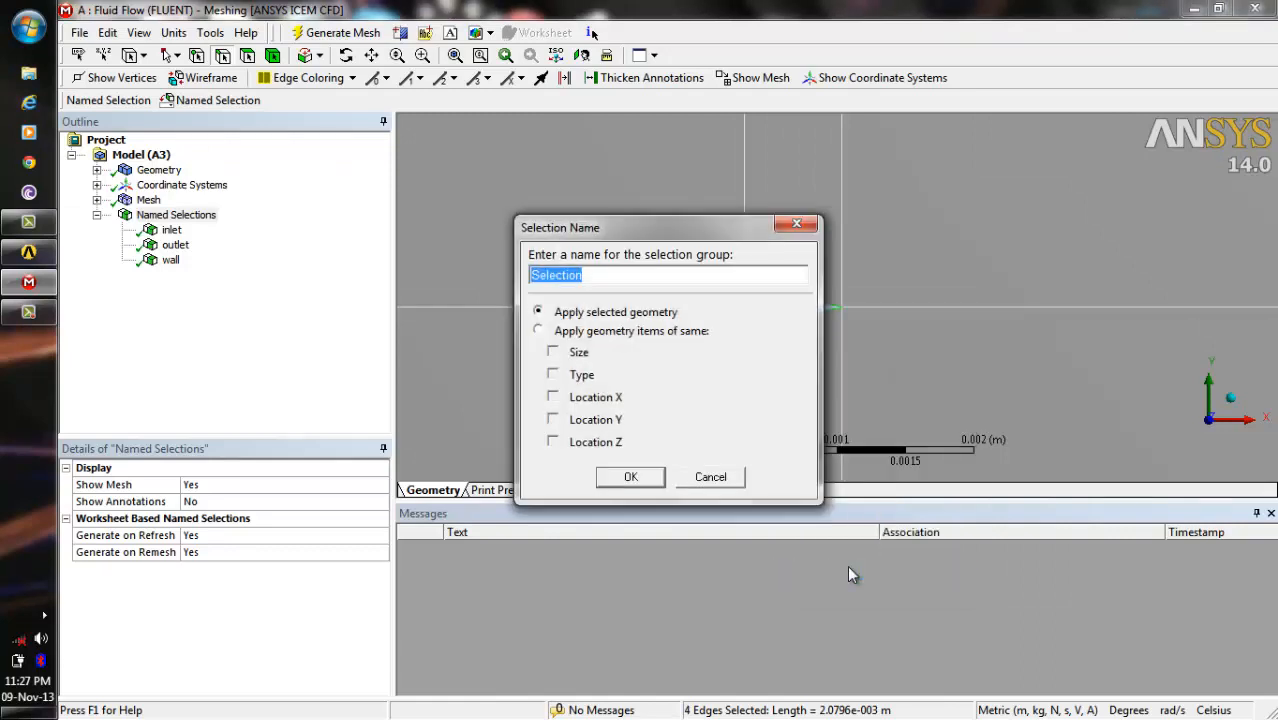
key(BackSpace)
text(air)
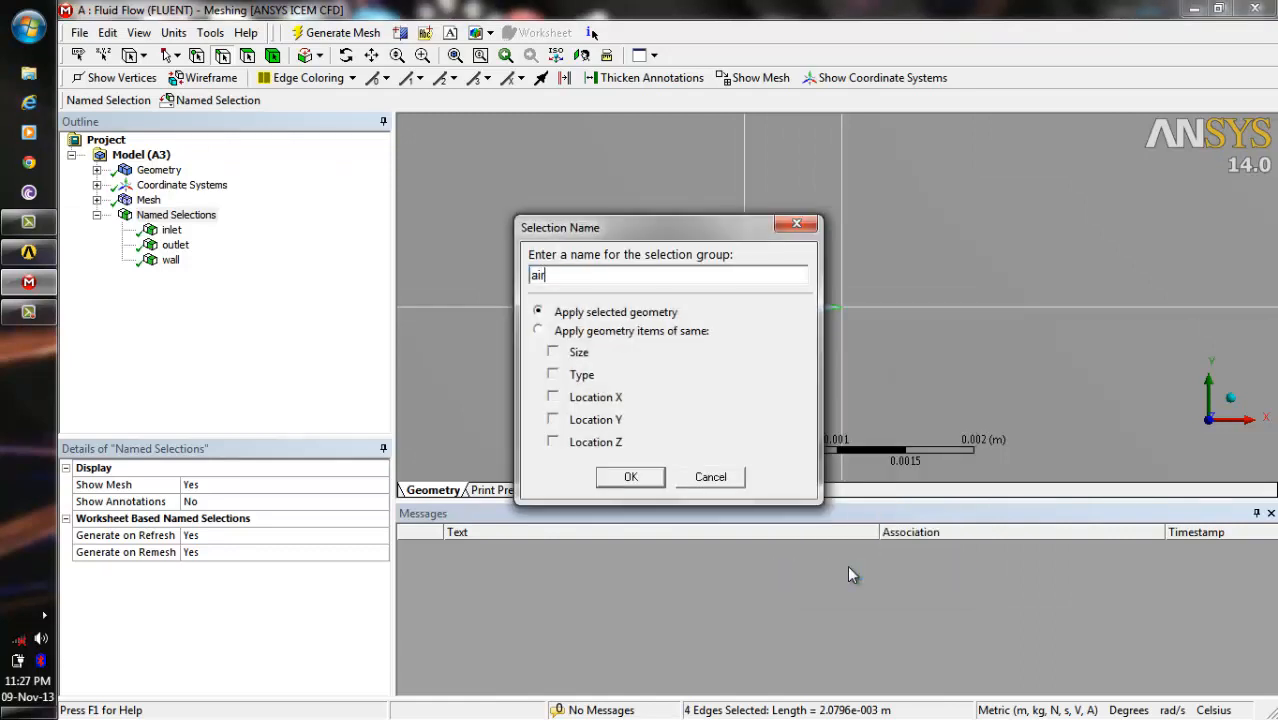
text(foil-walll)
click(631, 479)
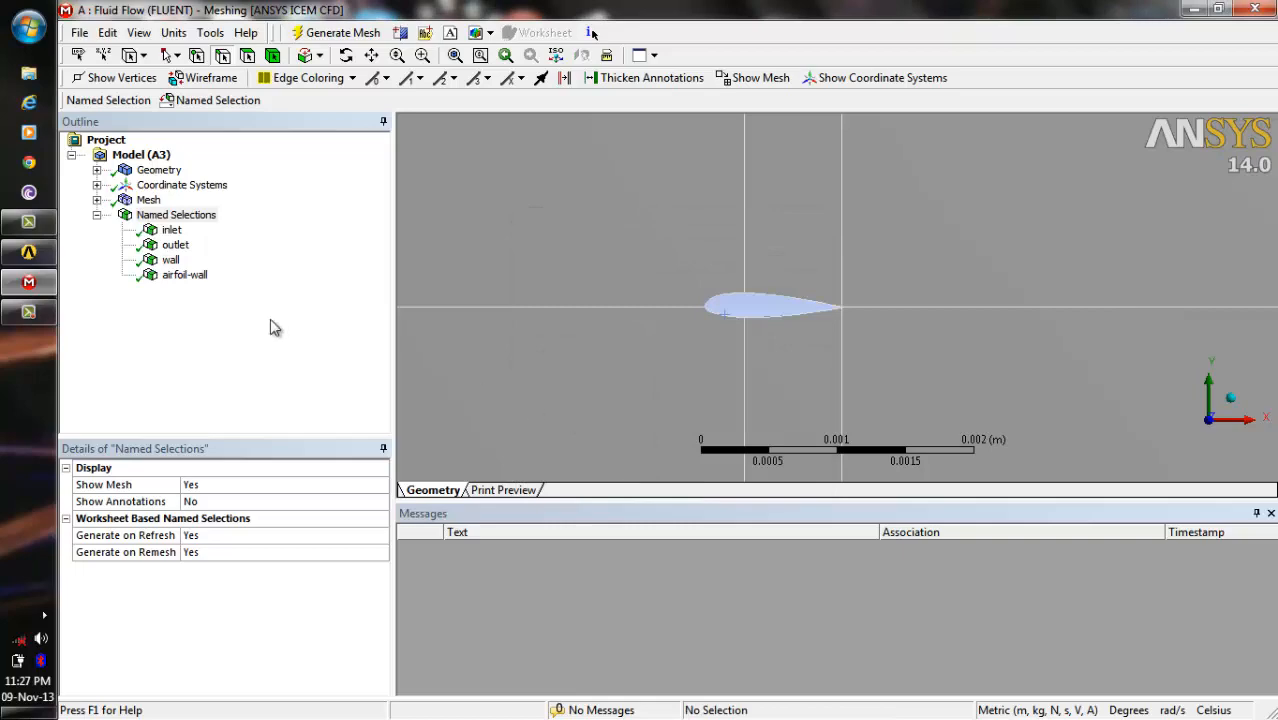
Display the mesh around the airfoil and save the project.
click(190, 218)
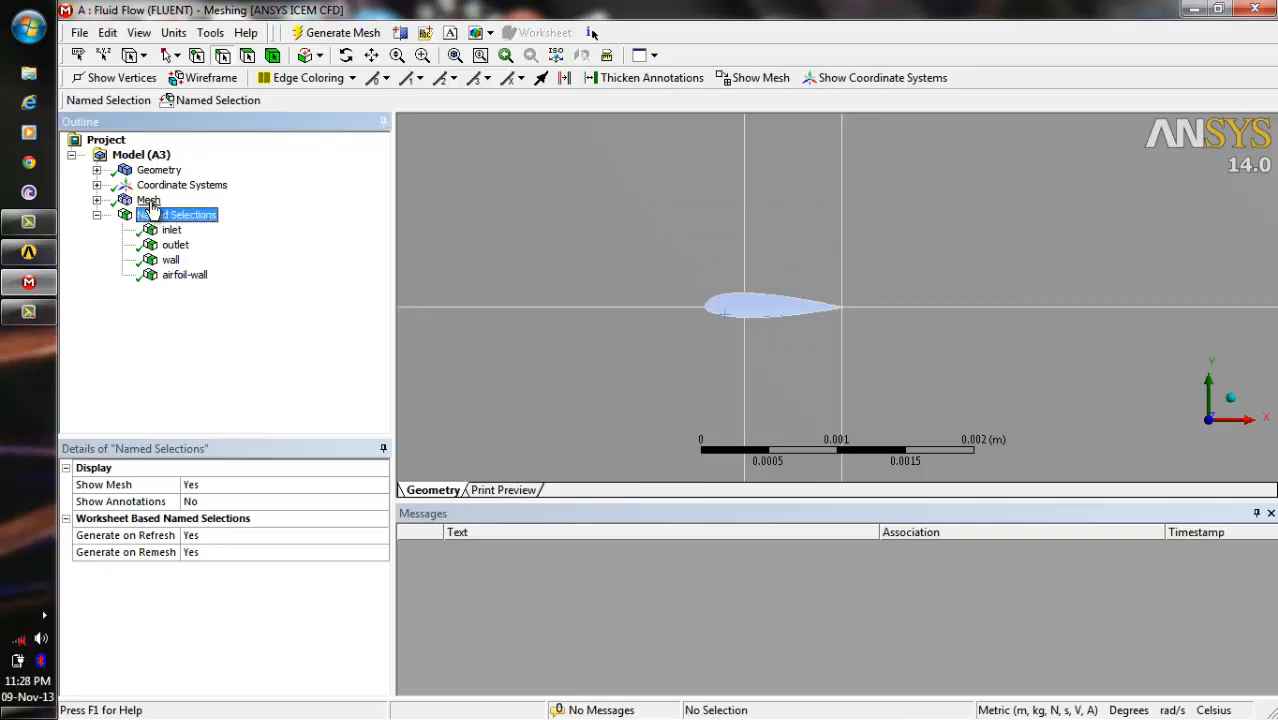
click(150, 203)
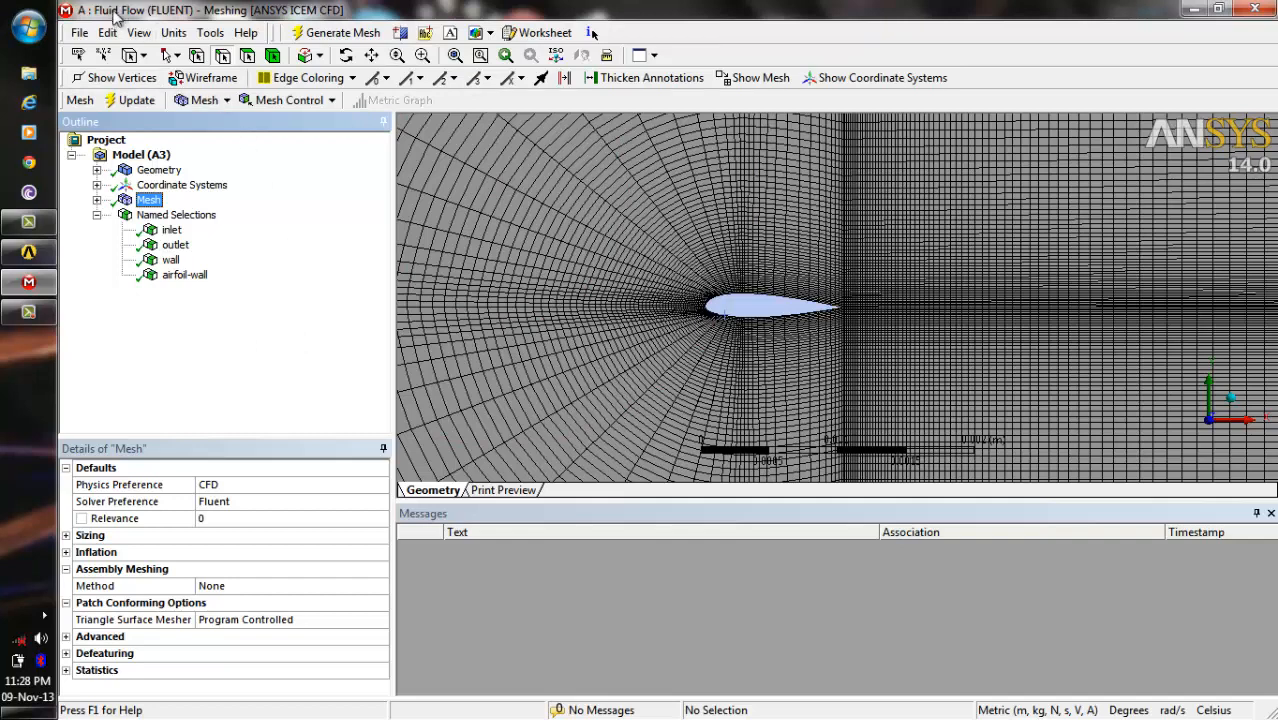
click(80, 33)
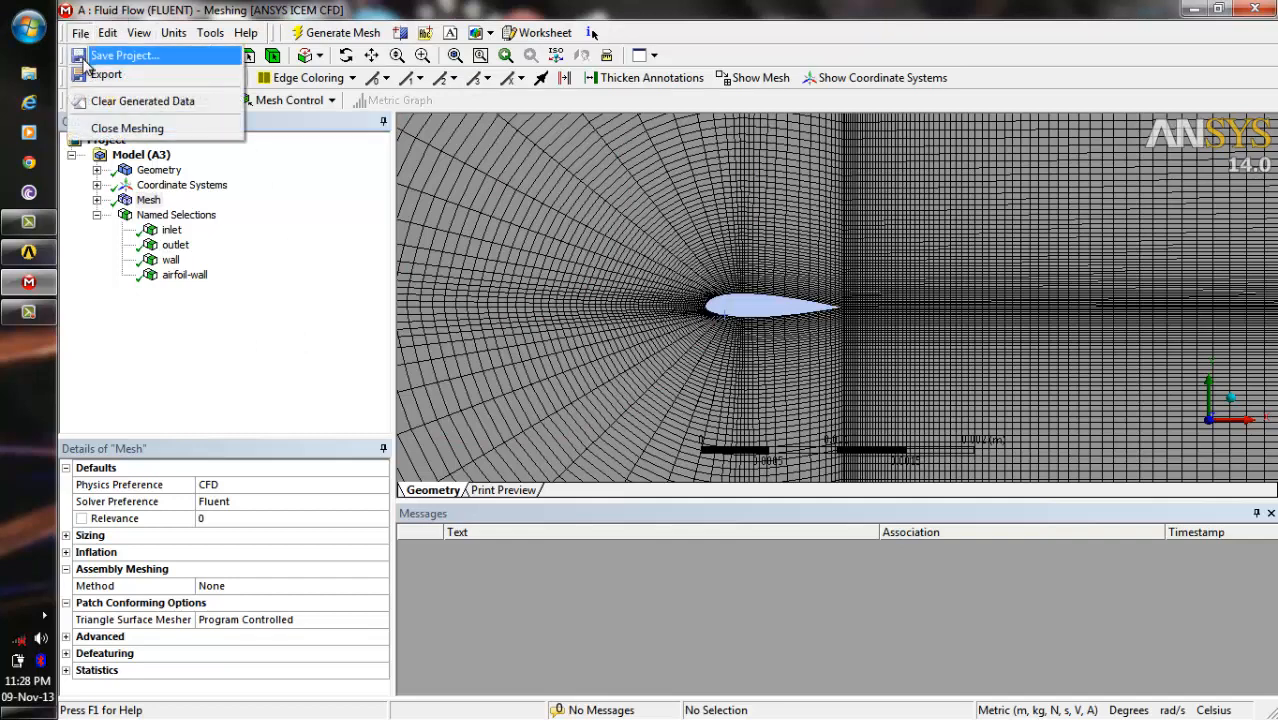
click(85, 57)
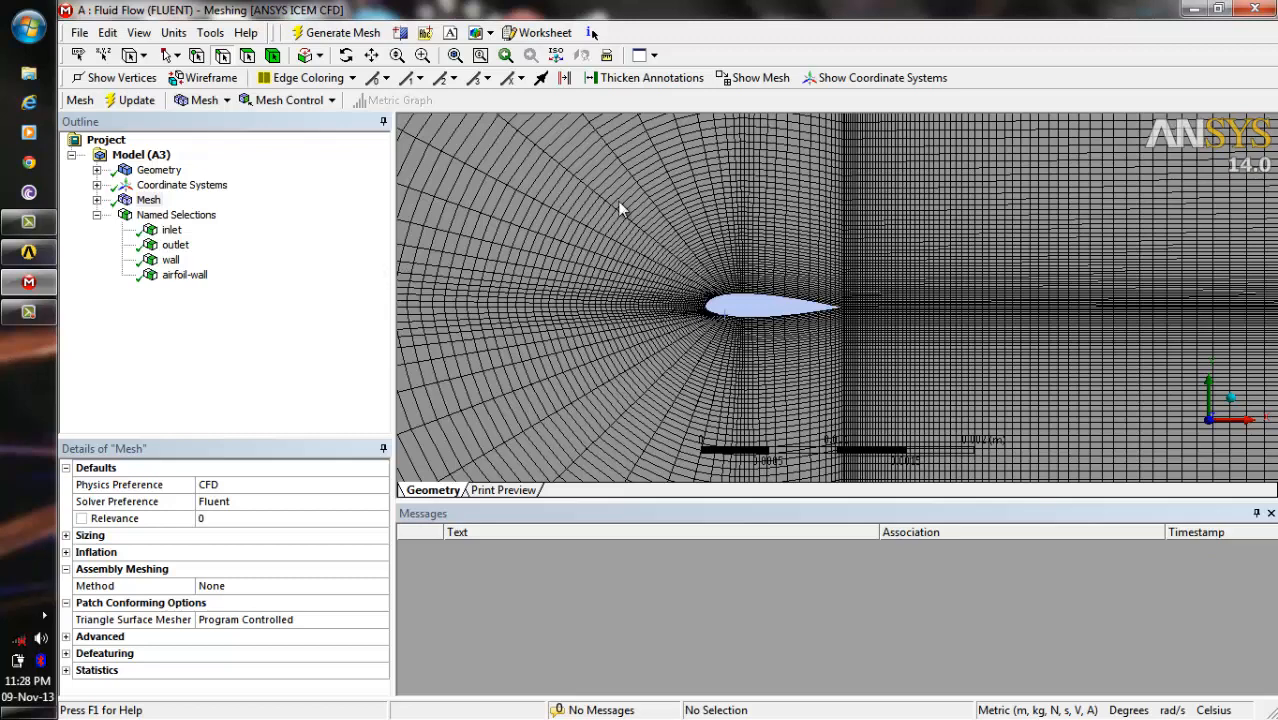
Switch to Workbench, update the project and launch the FLUENT setup with Double Precision enabled.
click(1190, 12)
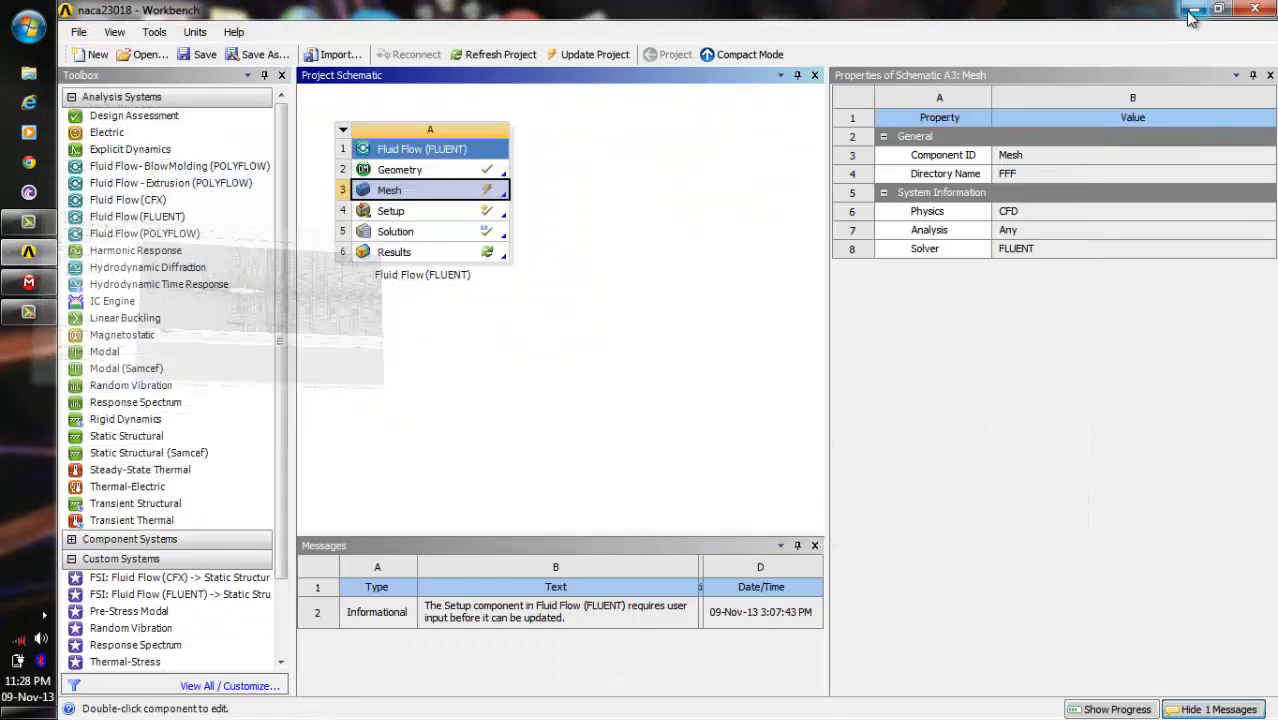
click(594, 56)
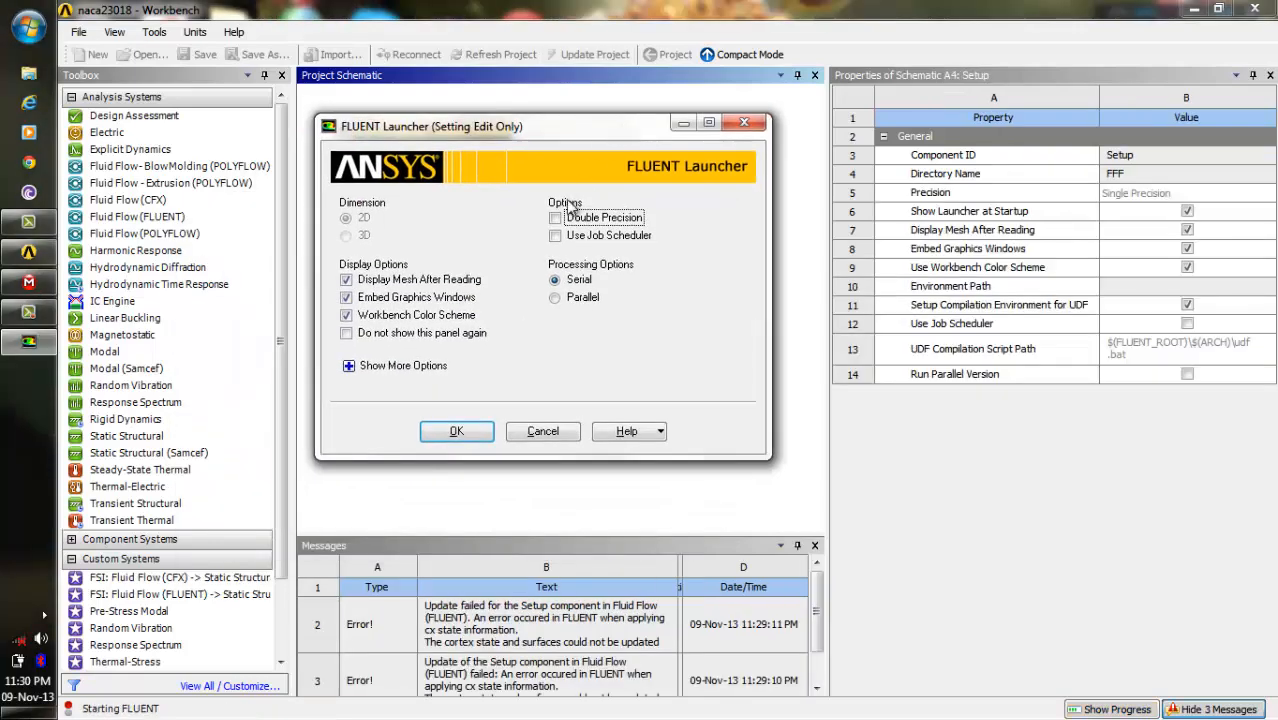
click(555, 219)
click(468, 438)
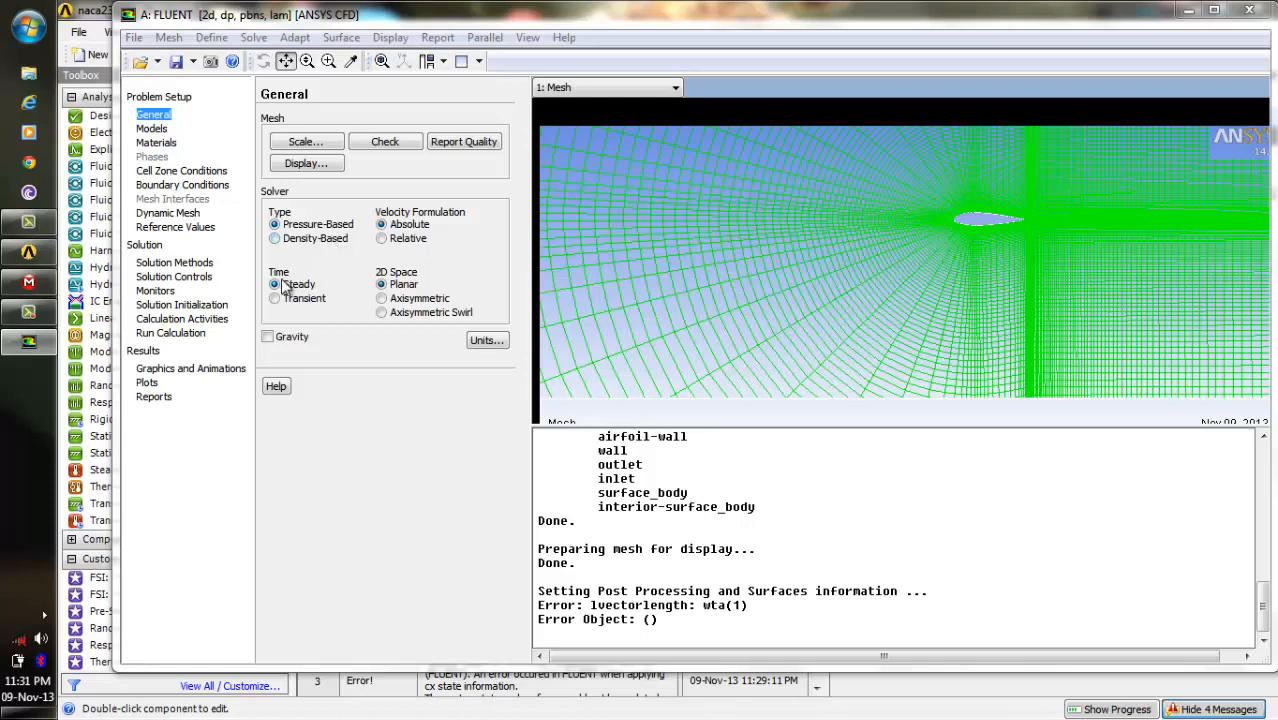
Confirm Laminar as the viscous model for the airfoil flow.
click(154, 130)
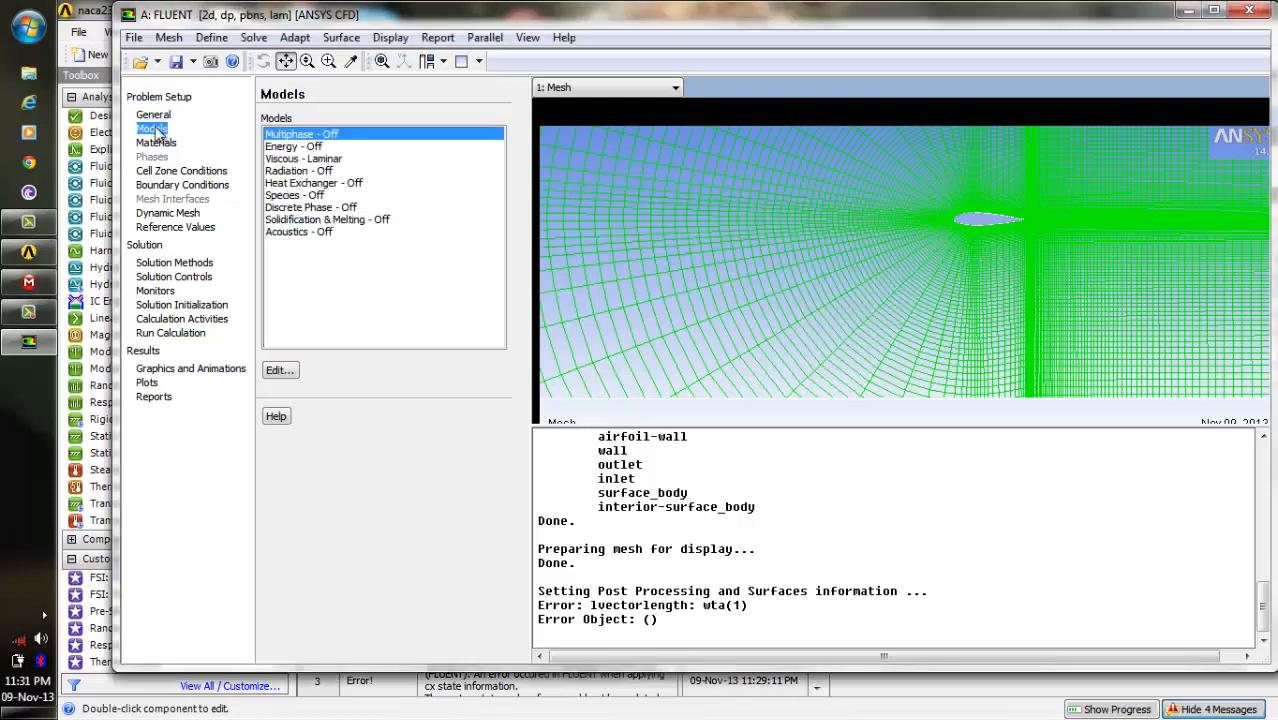
double_click(323, 160)
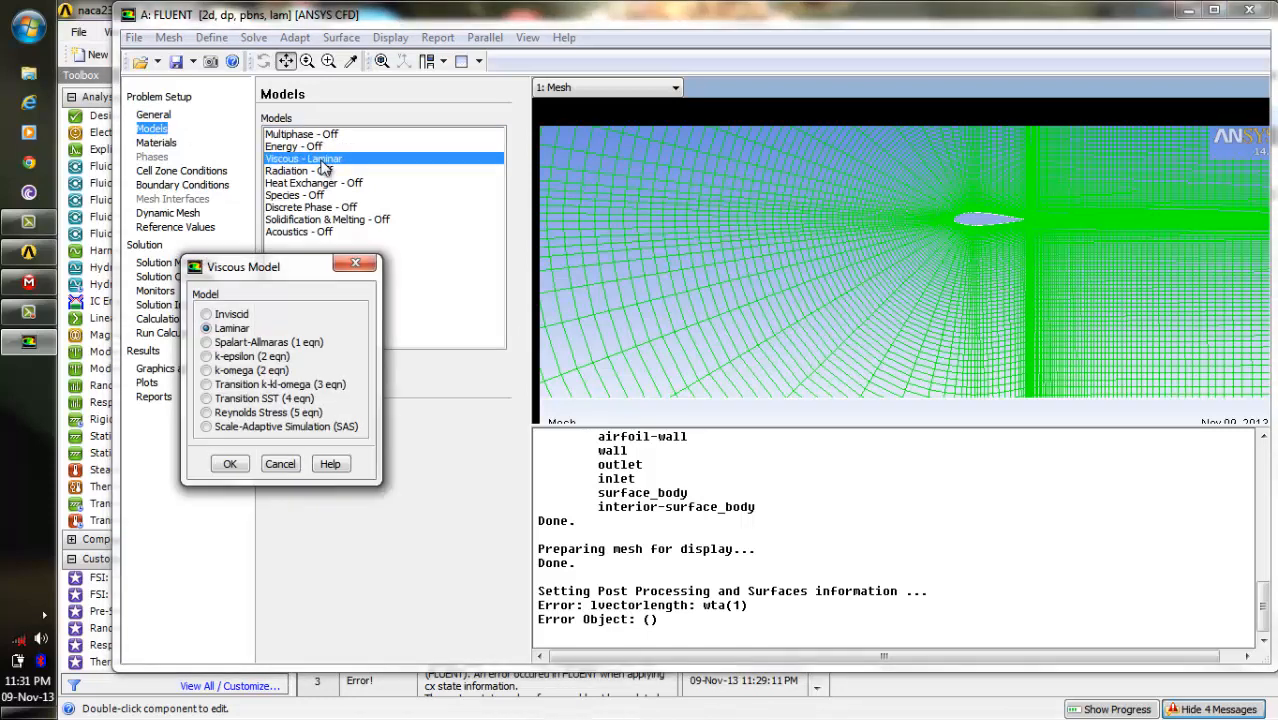
click(230, 465)
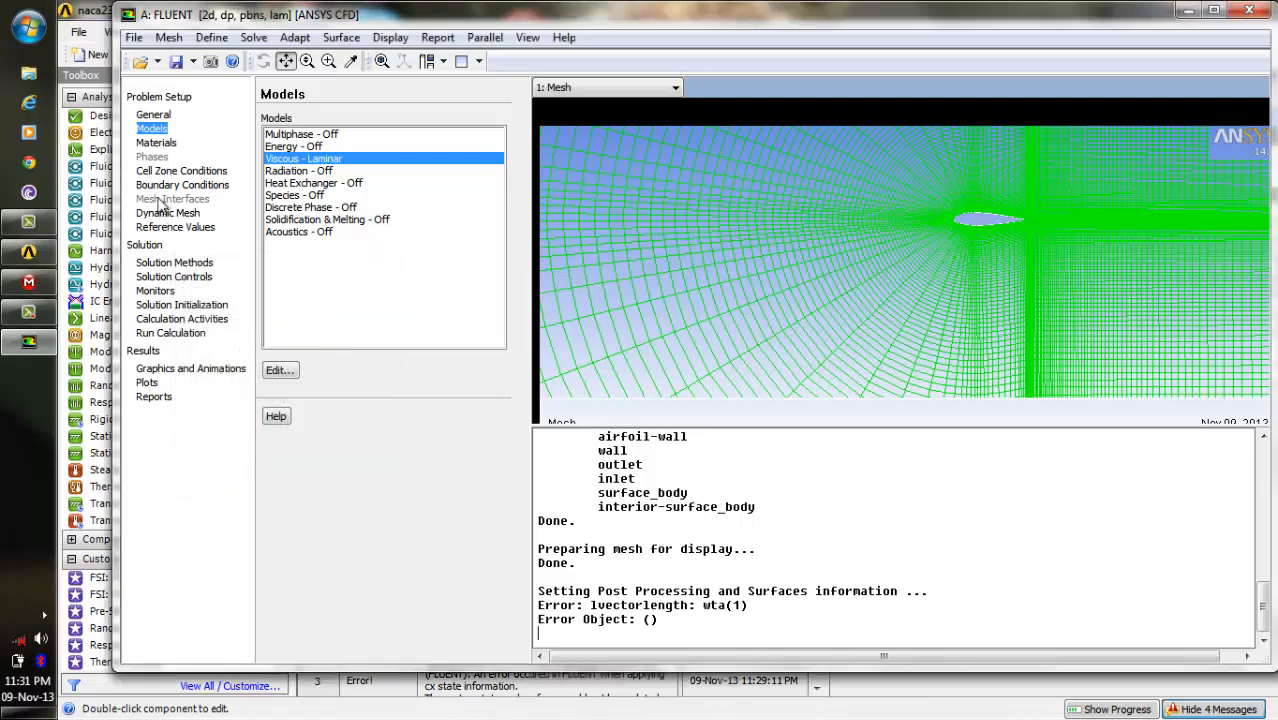
Apply the fluid material air with constant density 1.225 kg/m3 and constant viscosity 1.7894e-05 kg/m-s.
click(163, 143)
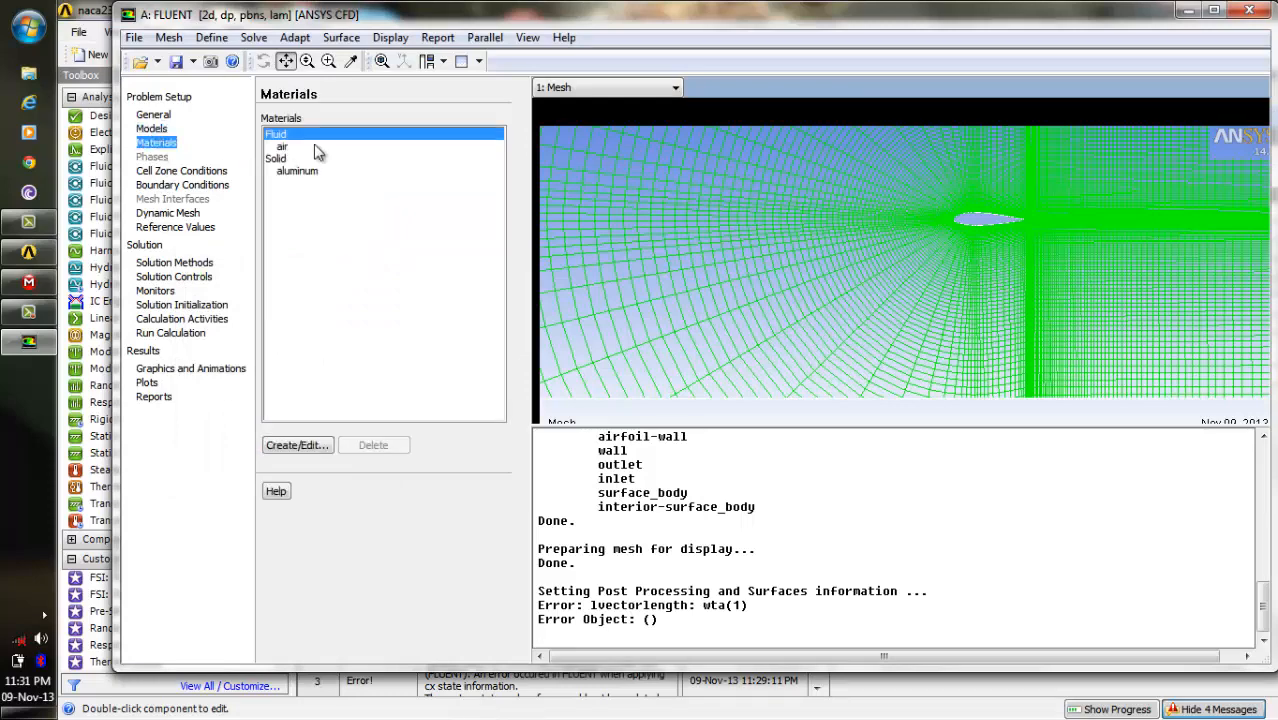
click(300, 148)
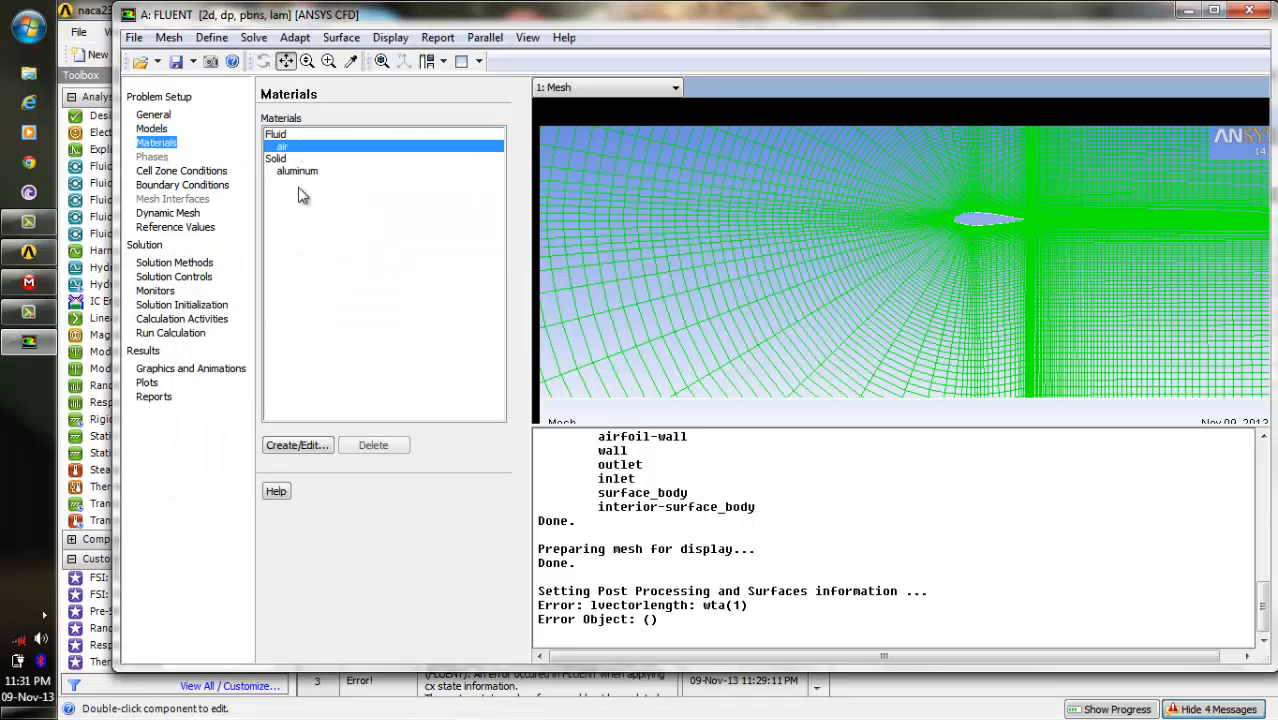
click(307, 451)
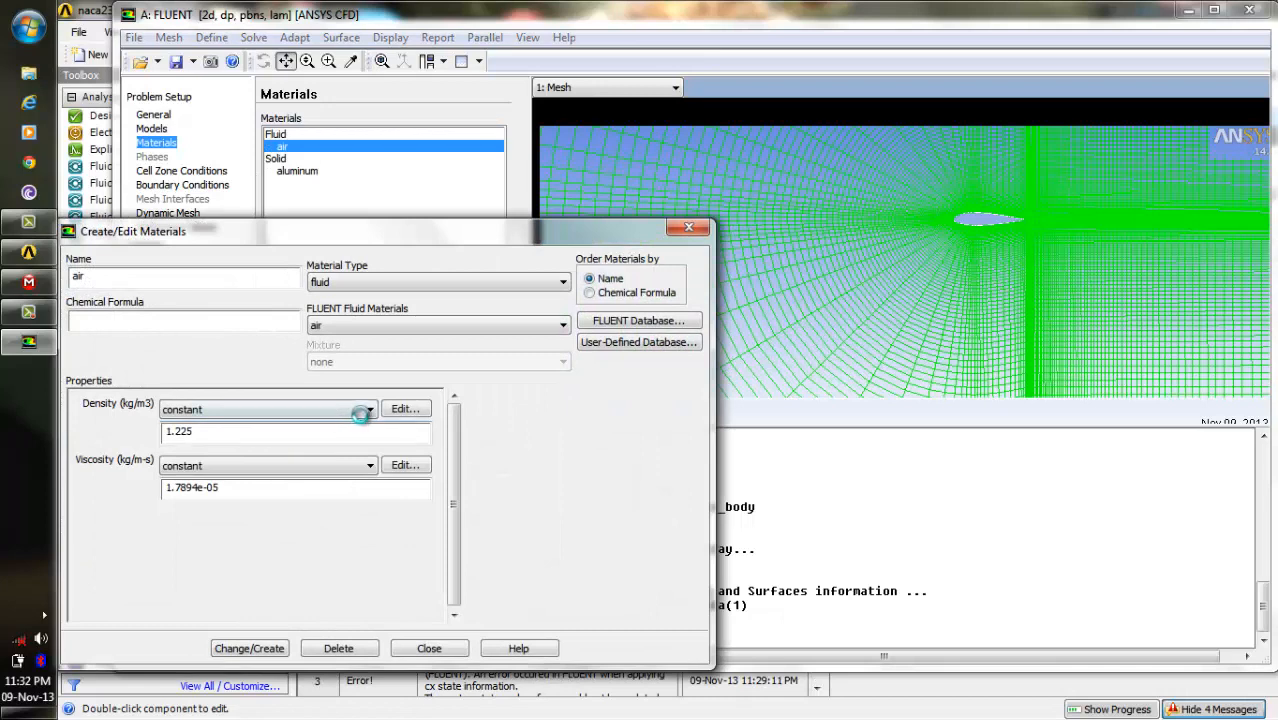
click(274, 650)
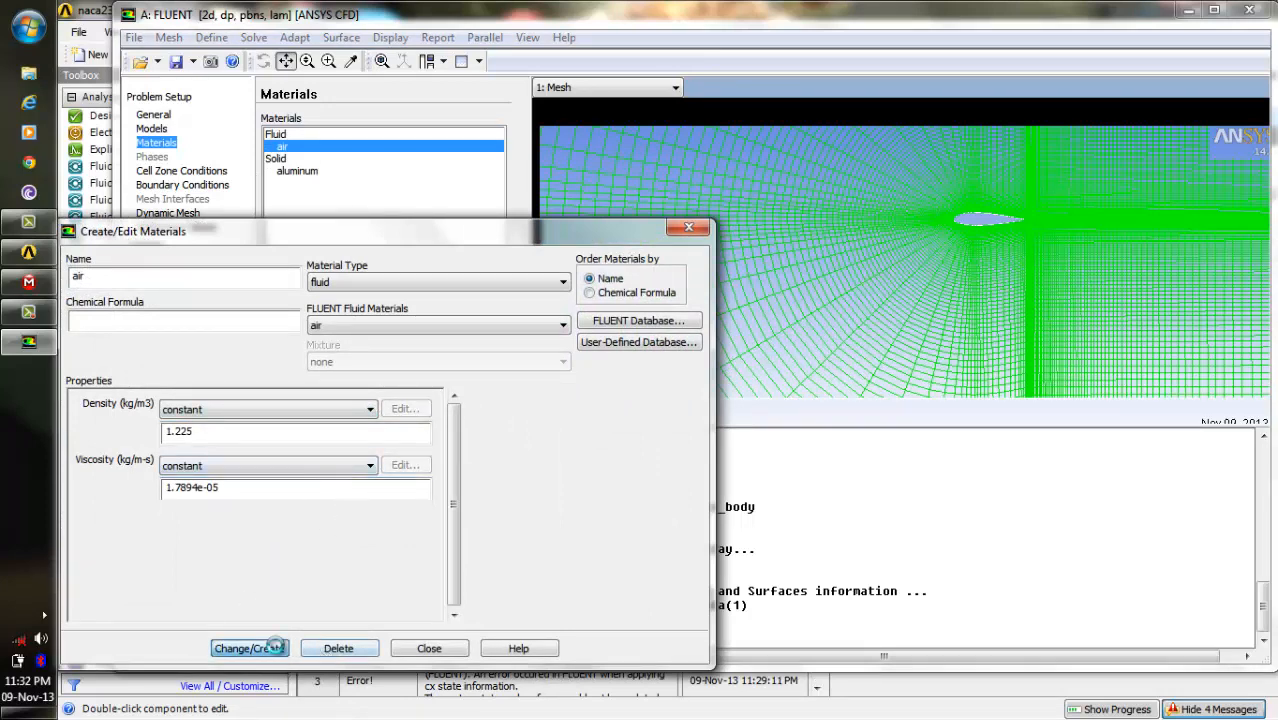
click(452, 650)
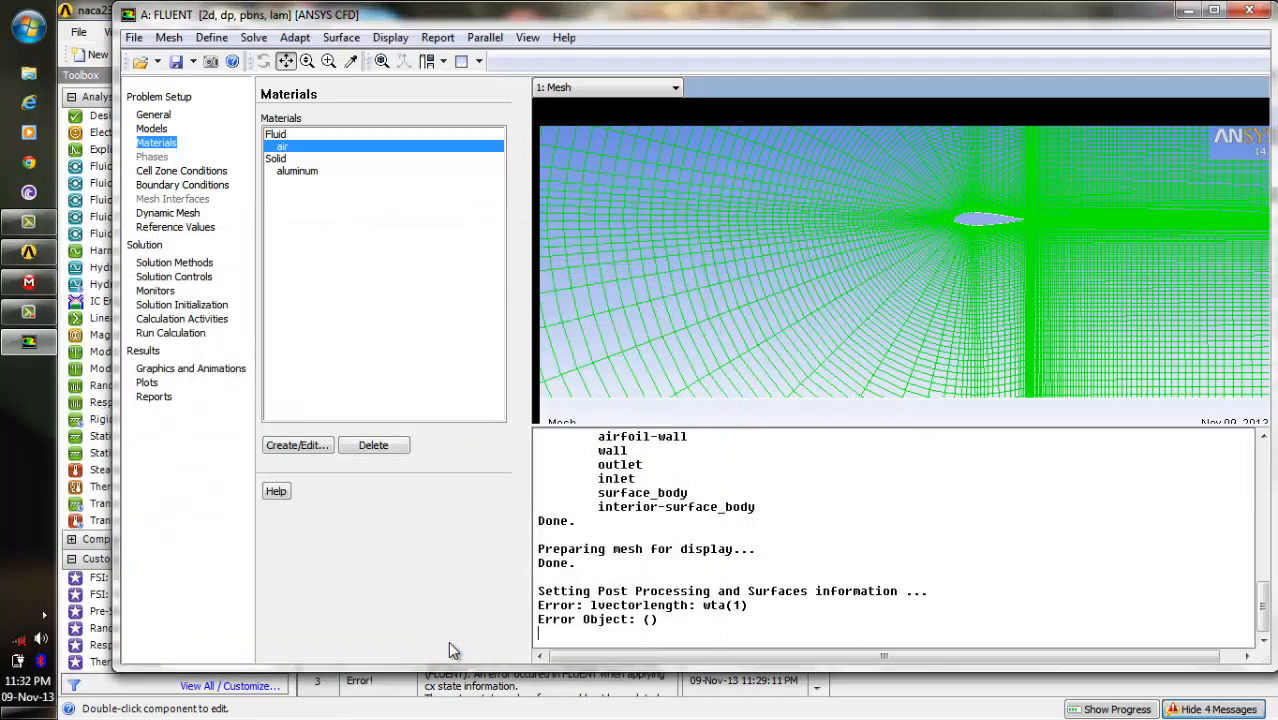
Edit the inlet zone's velocity-inlet condition and set its velocity specification method to Magnitude and Direction.
click(202, 172)
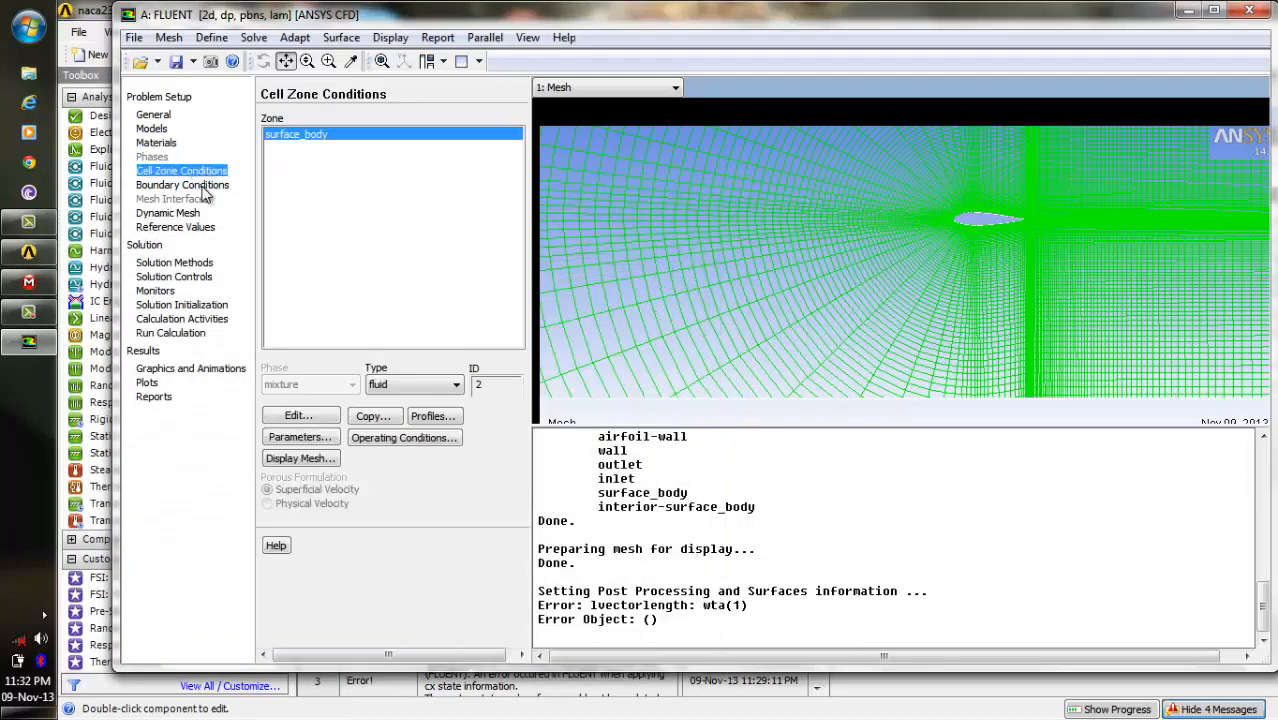
click(202, 187)
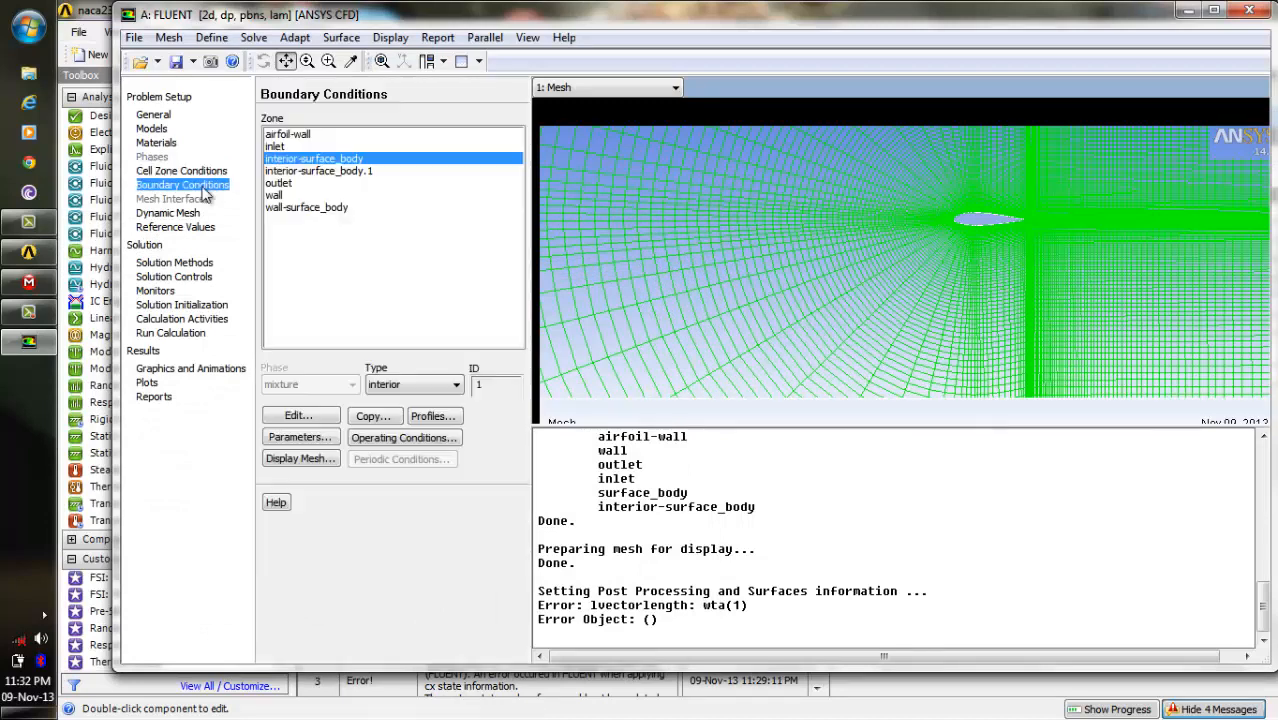
click(277, 147)
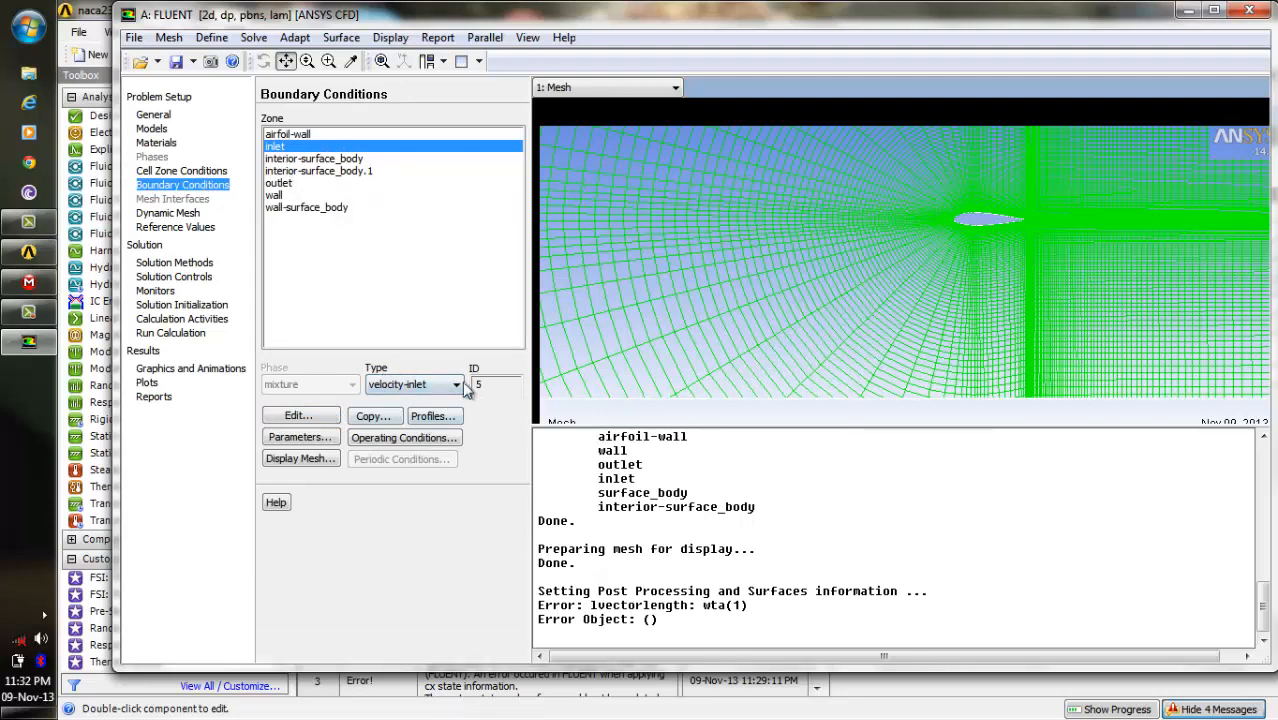
click(326, 411)
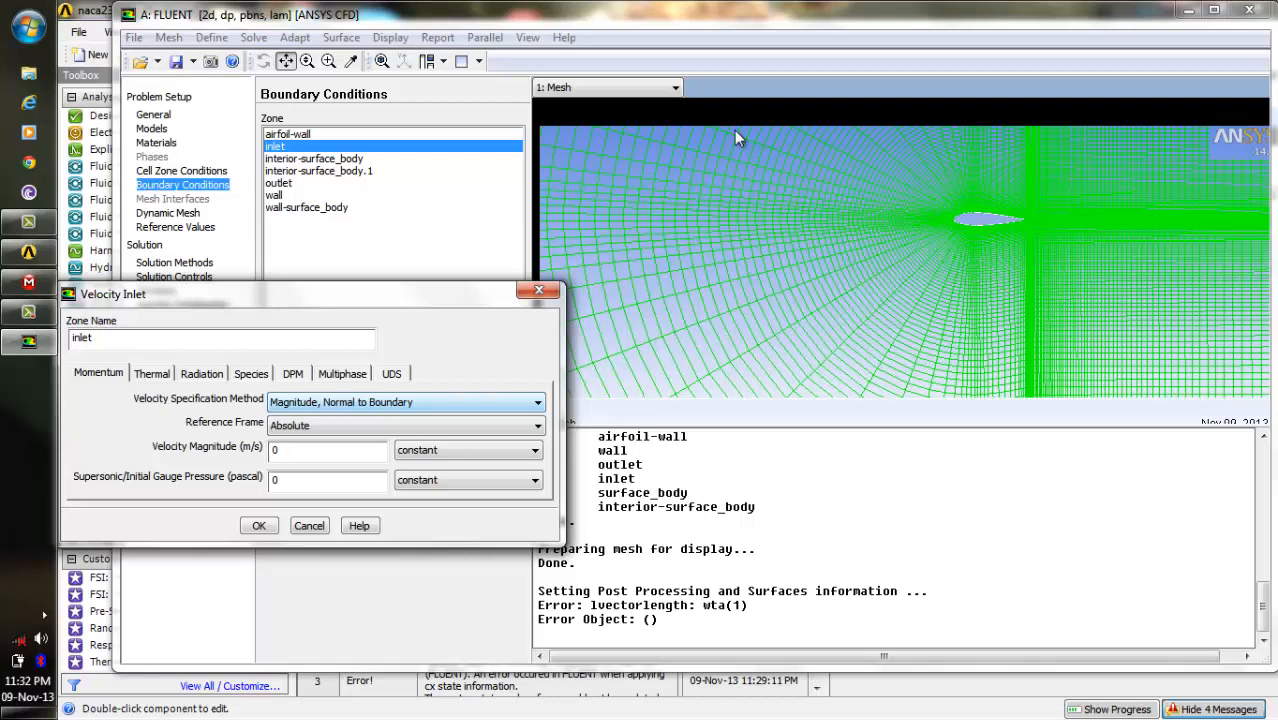
click(381, 61)
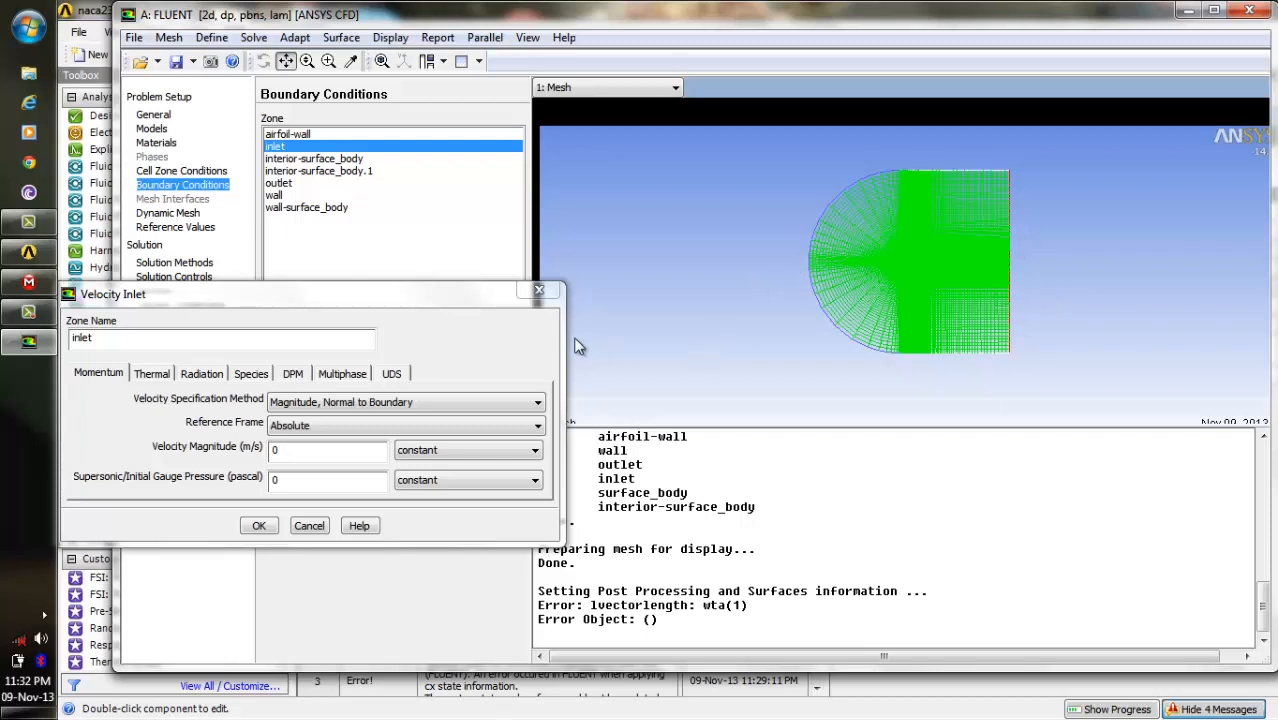
click(490, 404)
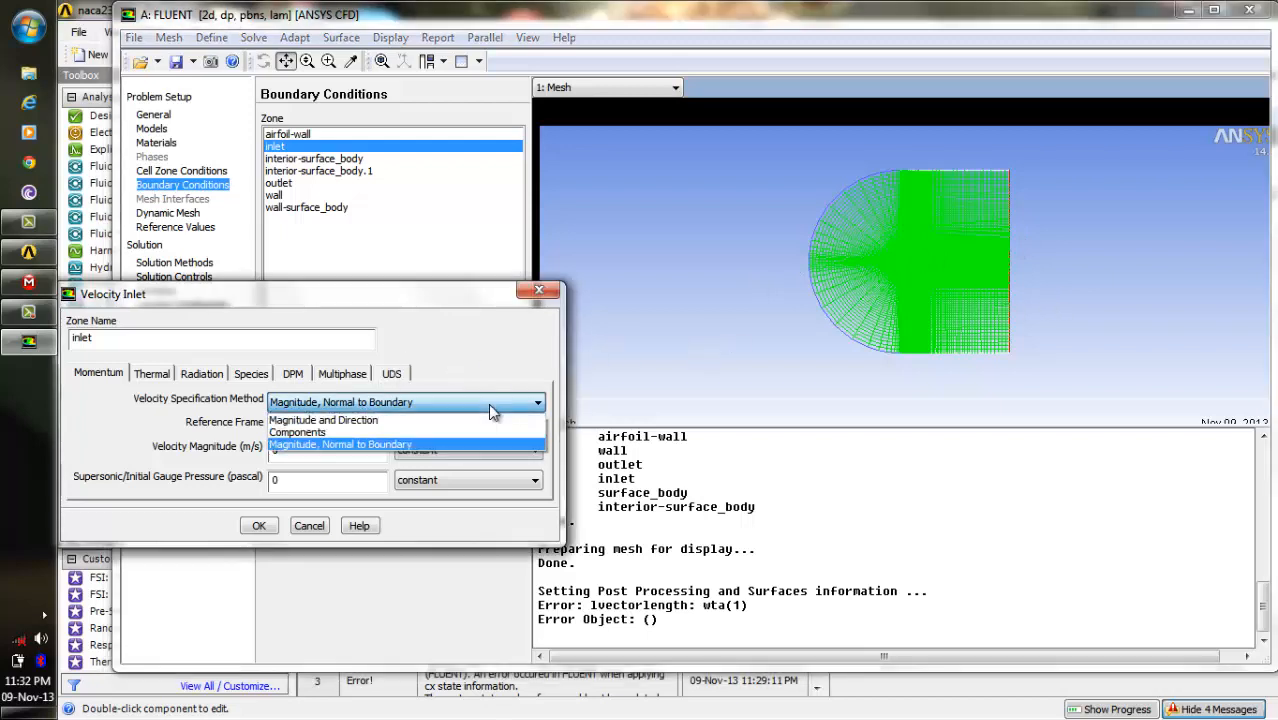
click(489, 414)
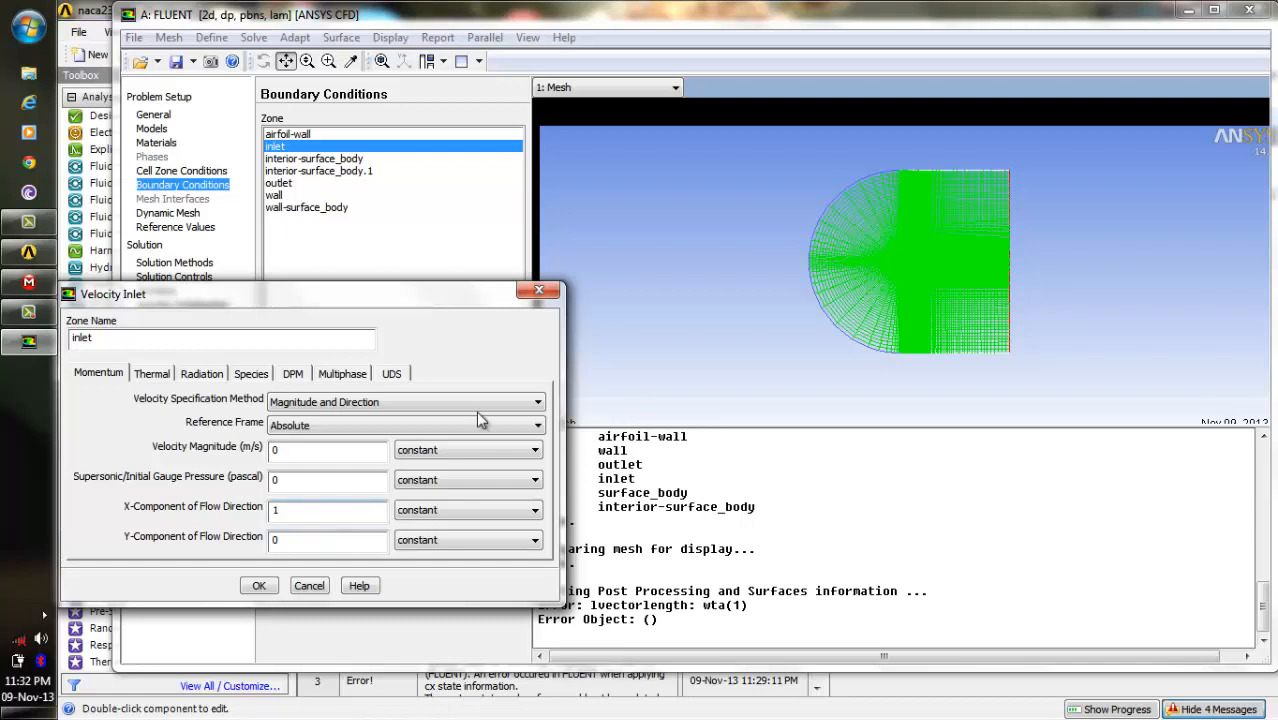
click(512, 401)
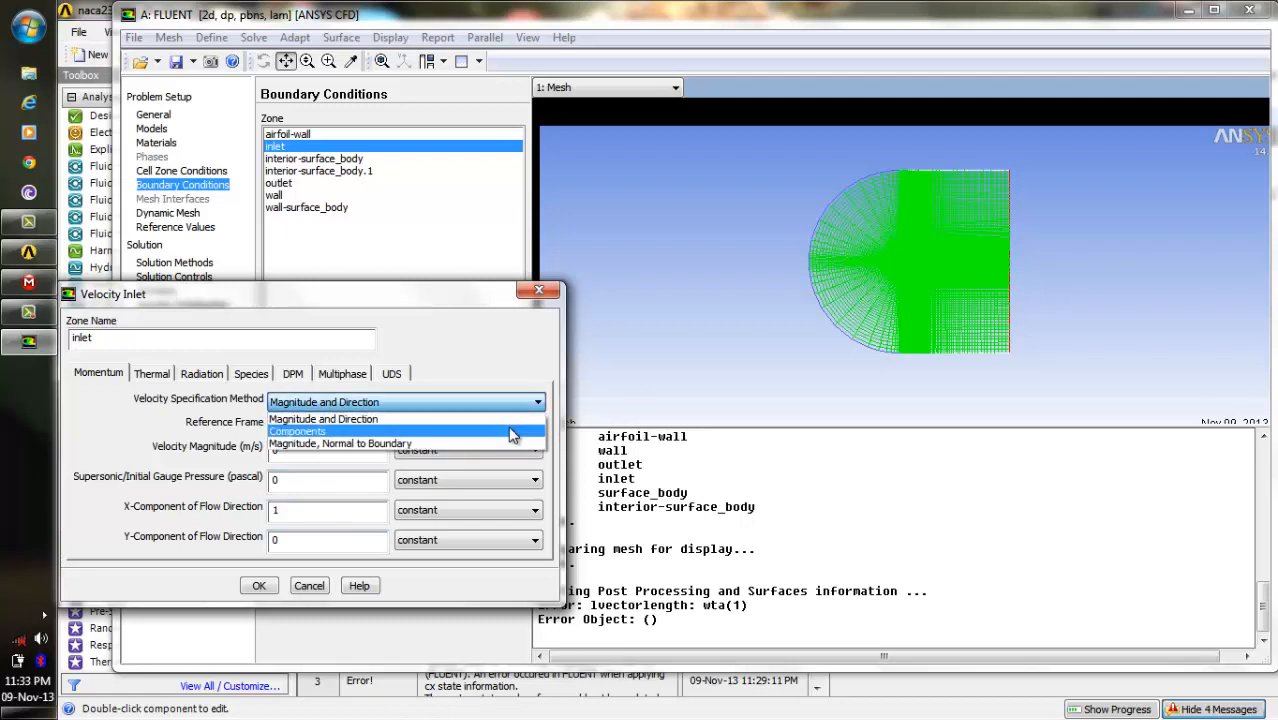
click(513, 431)
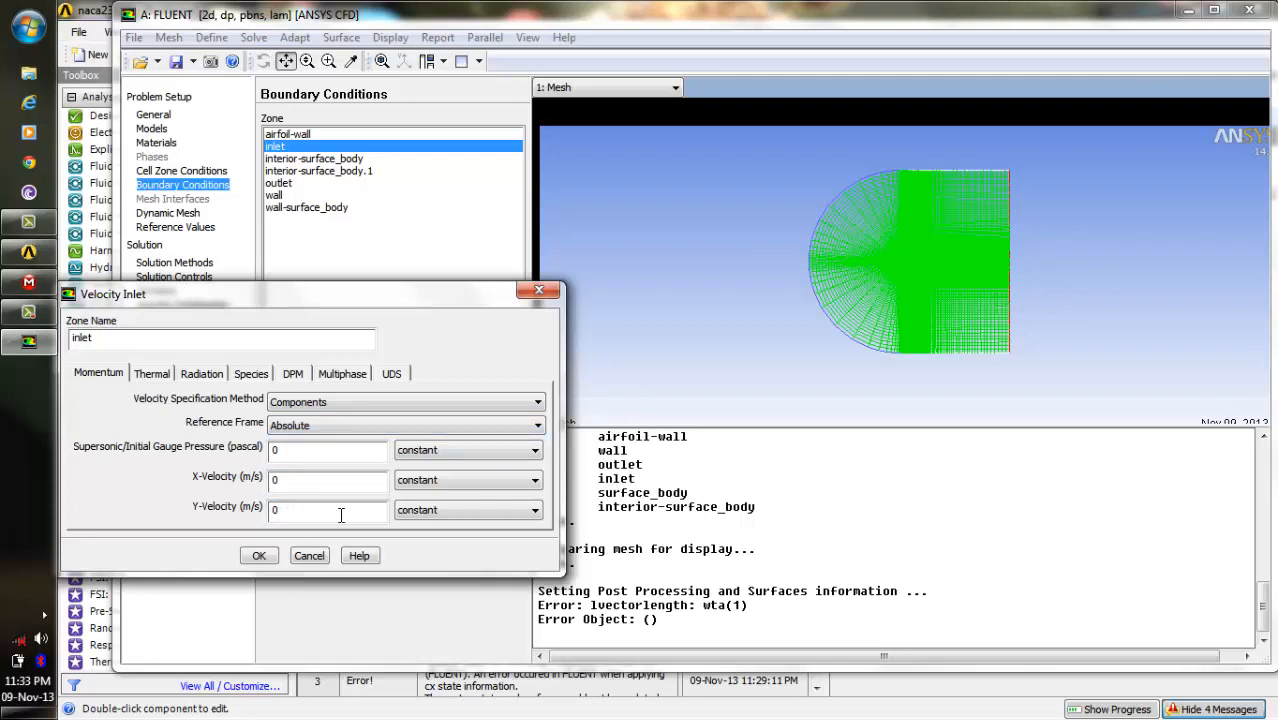
click(529, 405)
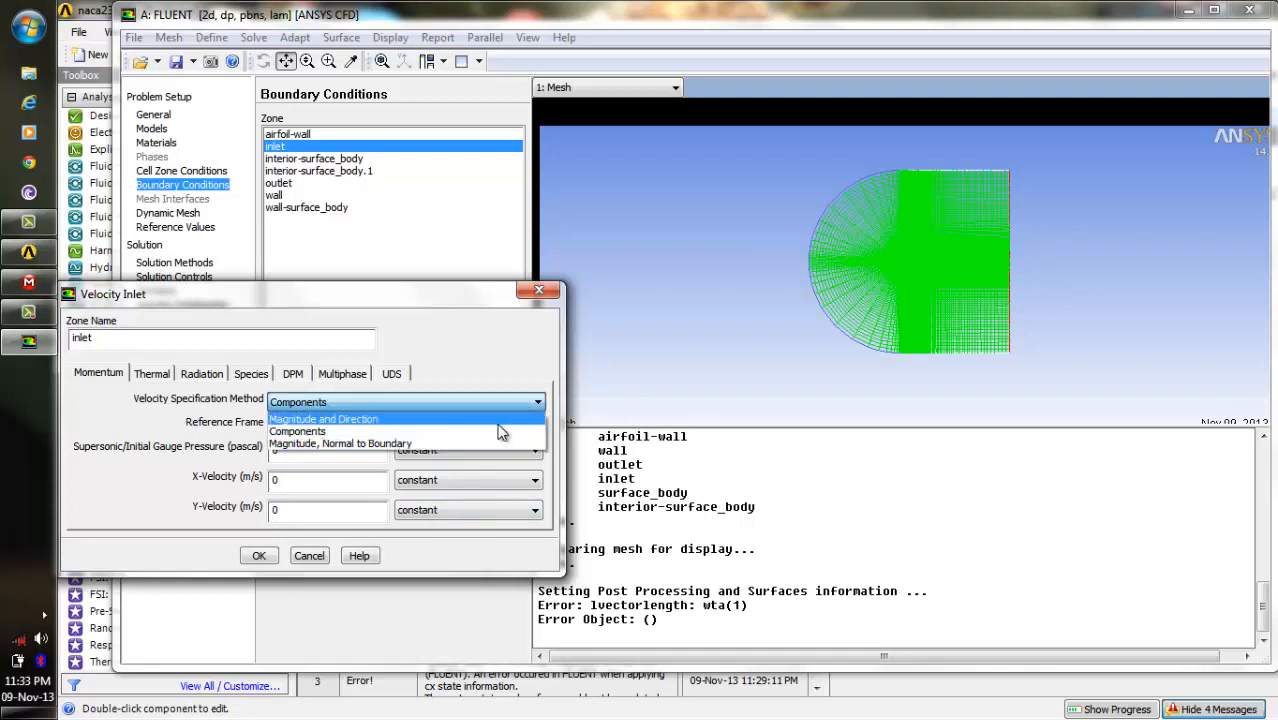
click(495, 419)
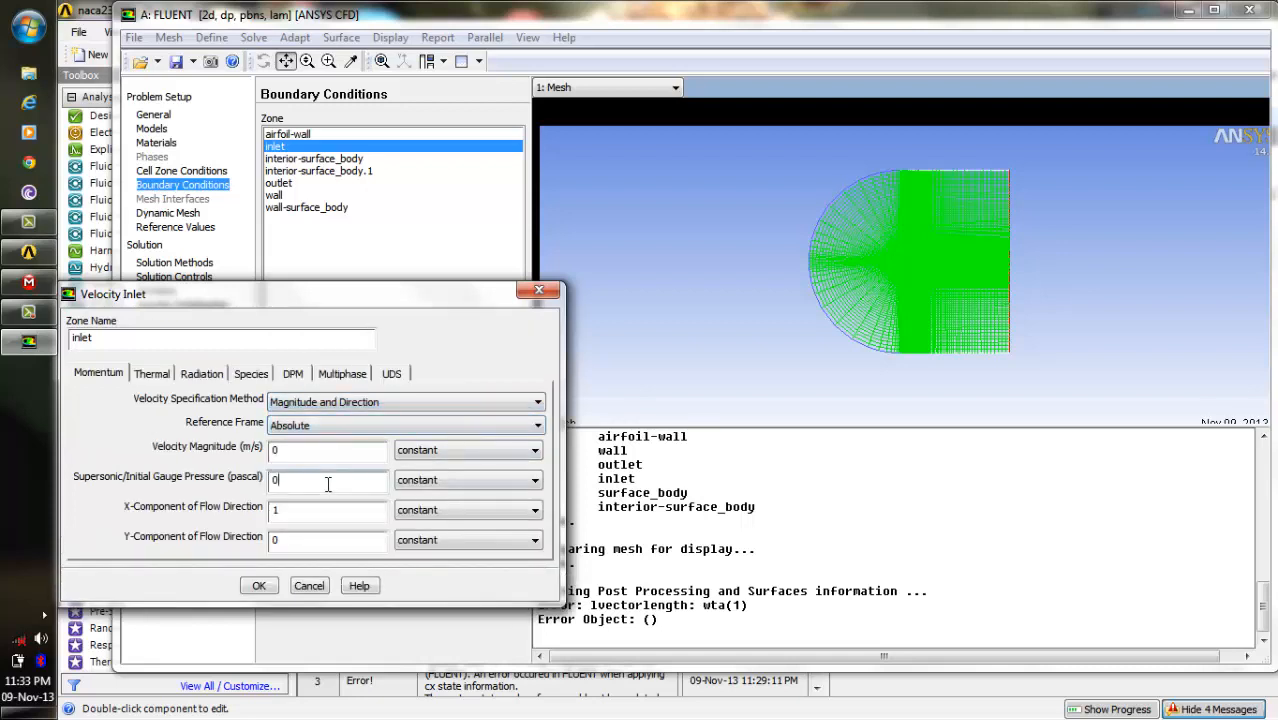
Enter the inlet's velocity magnitude and apply the condition with flow direction components X 1 and Y 0.
click(326, 453)
click(259, 585)
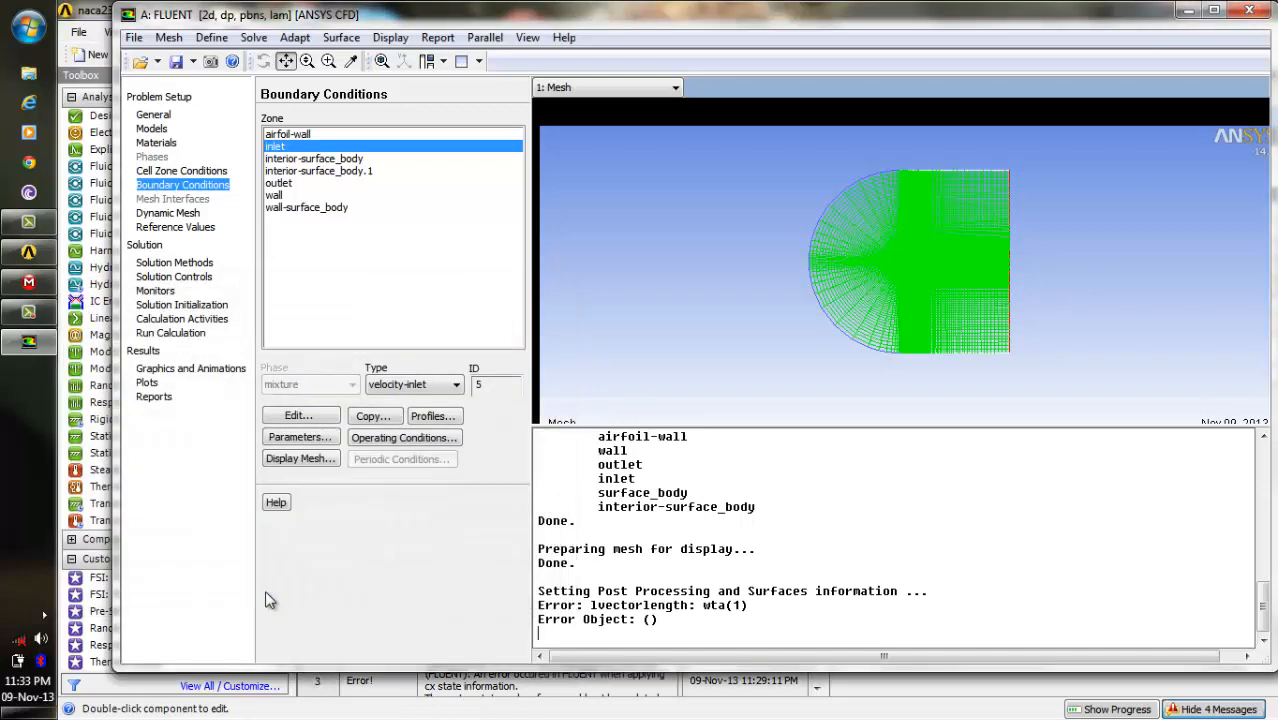
Confirm the airfoil-wall zone as a stationary wall with the No Slip shear condition.
click(282, 184)
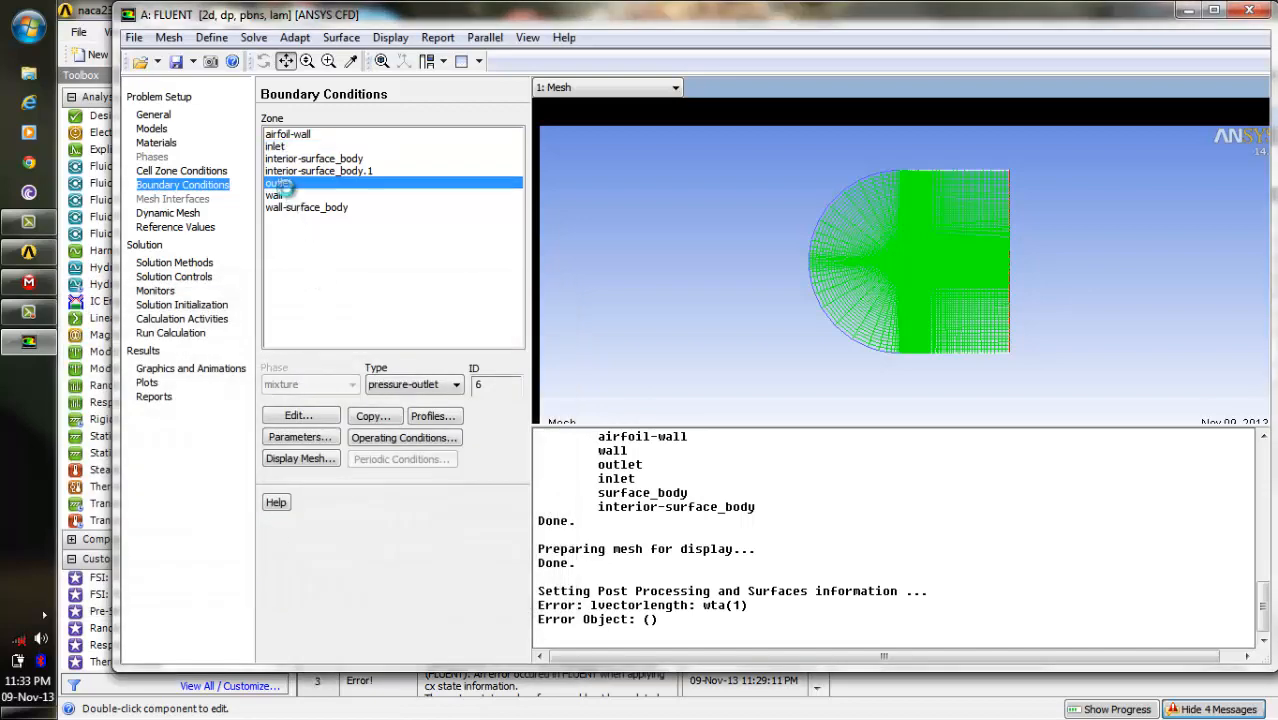
click(290, 135)
click(305, 416)
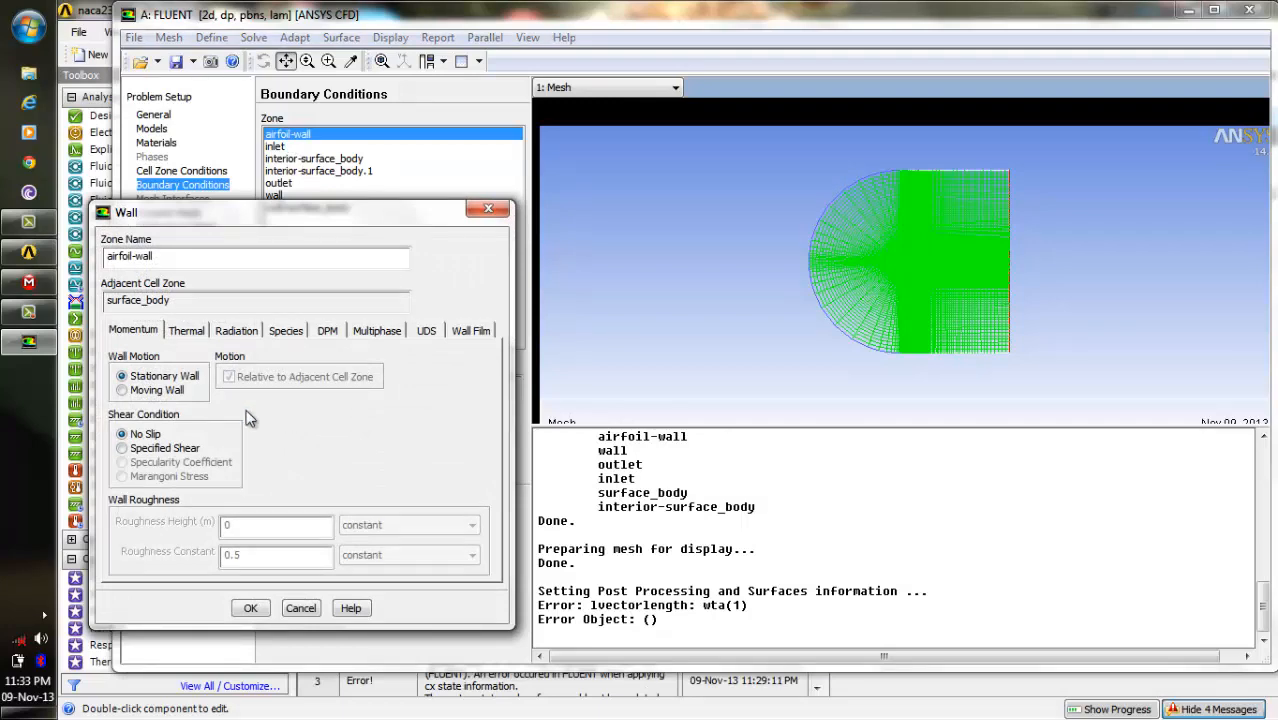
click(250, 608)
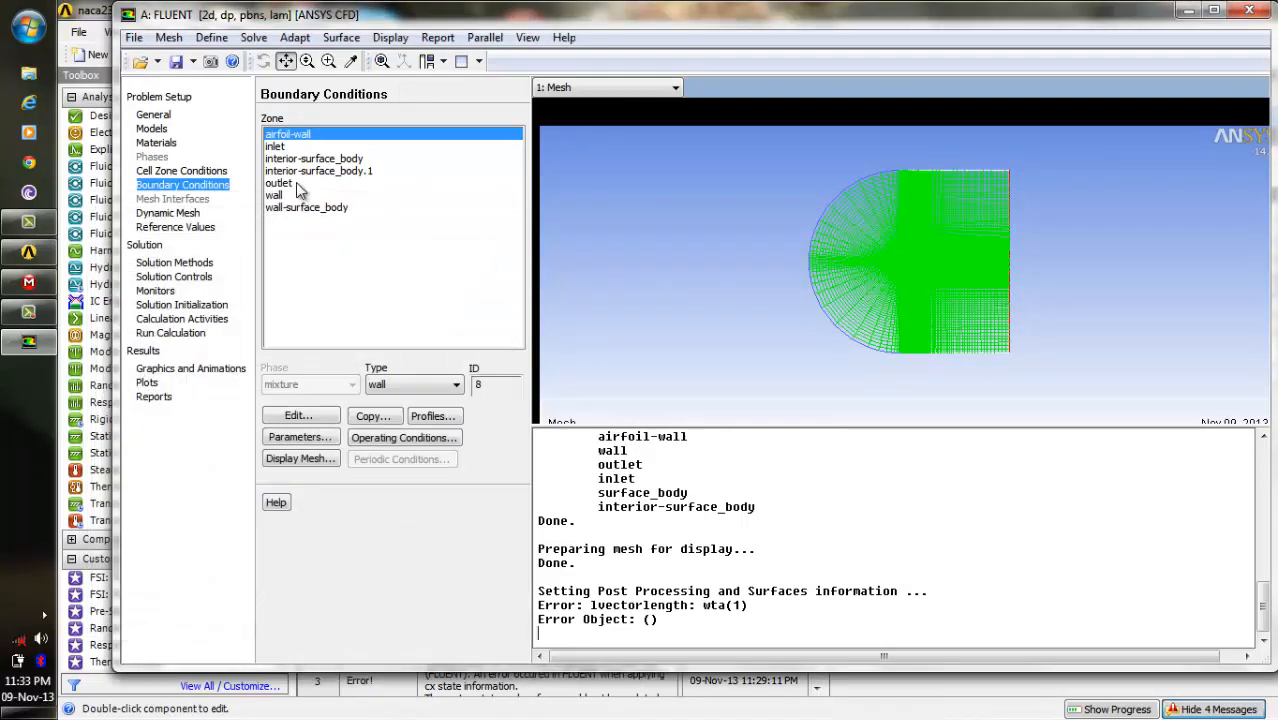
Set the wall zone's shear condition to Specified Shear with X and Y components of 0 pascal.
click(280, 195)
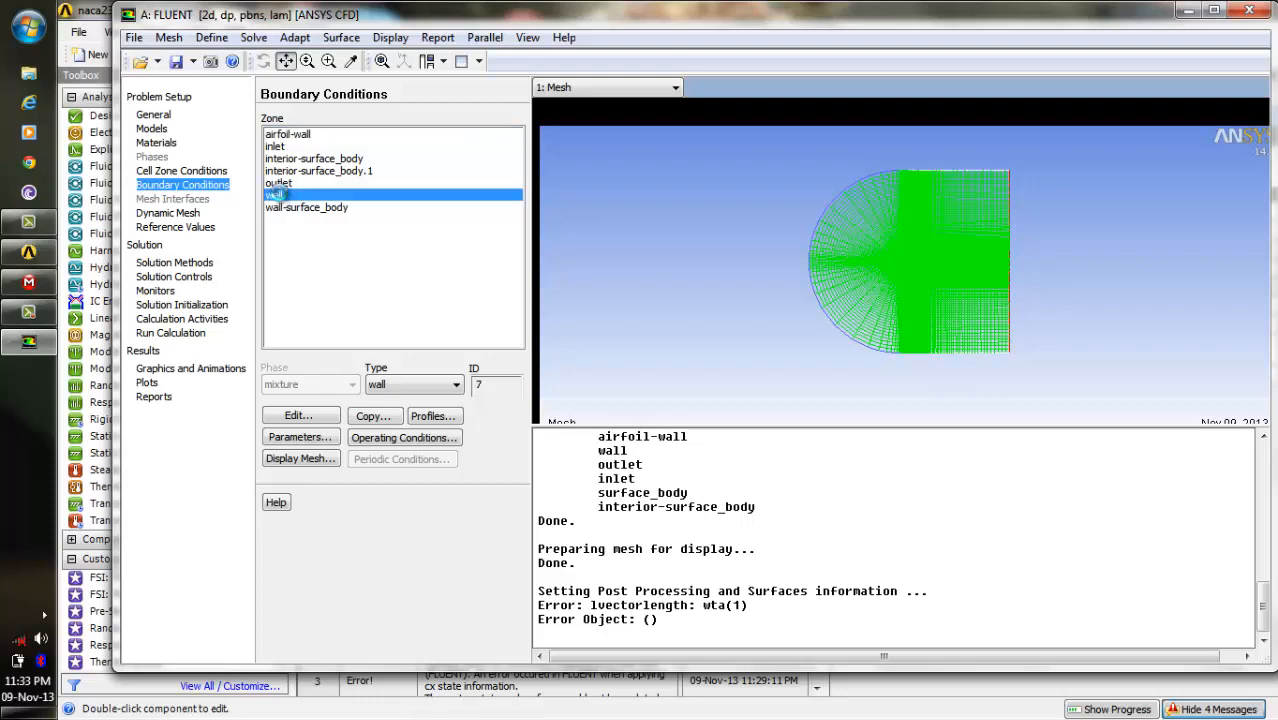
click(316, 418)
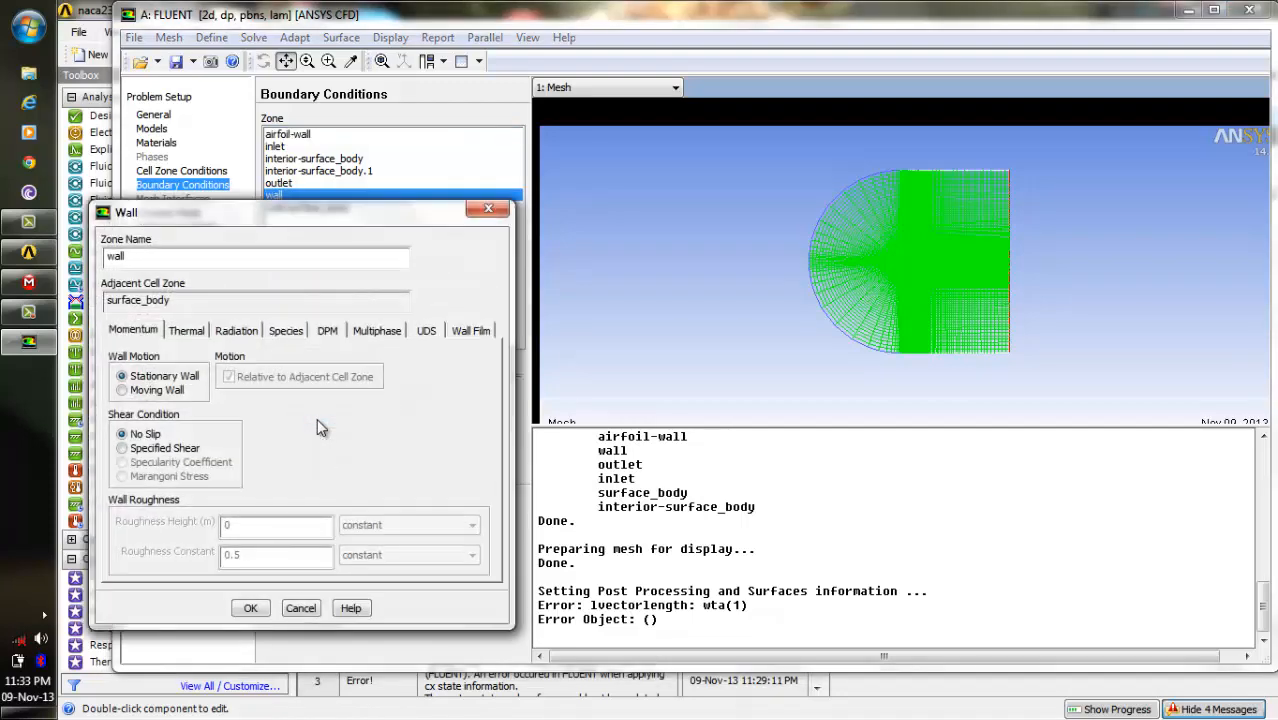
click(121, 448)
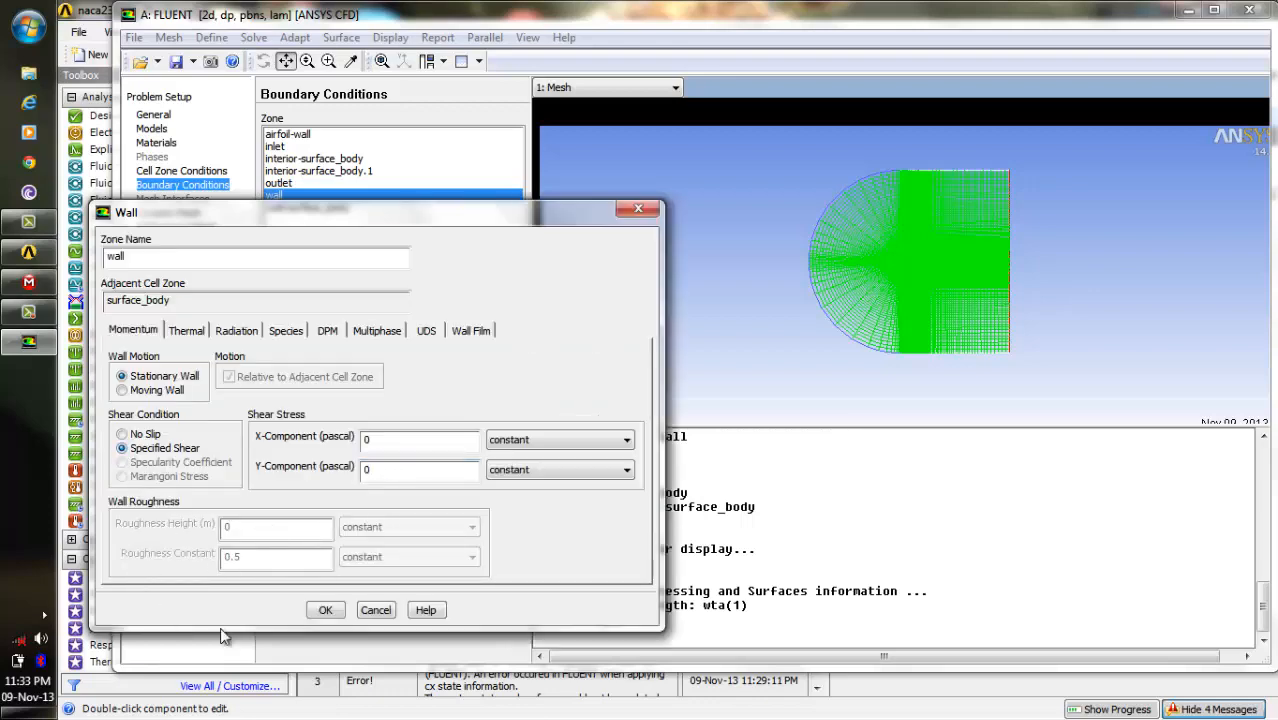
click(334, 611)
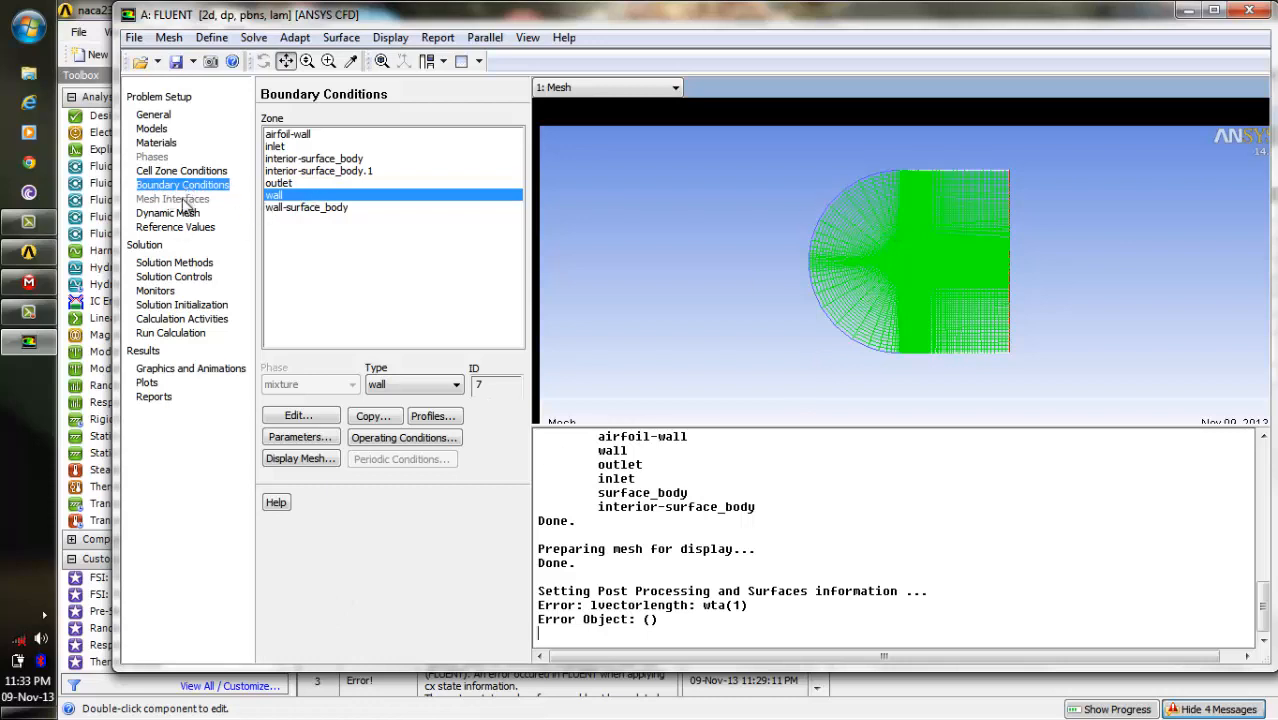
Compute the reference values from the inlet zone.
click(182, 228)
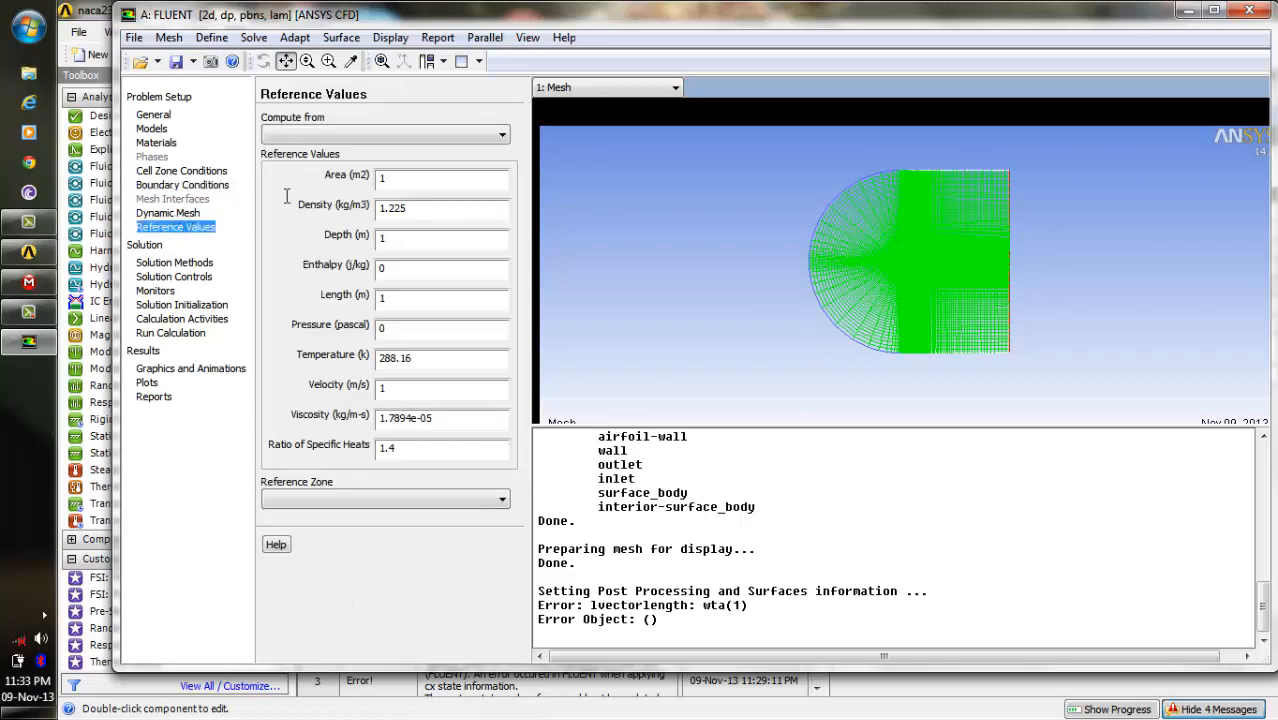
click(502, 136)
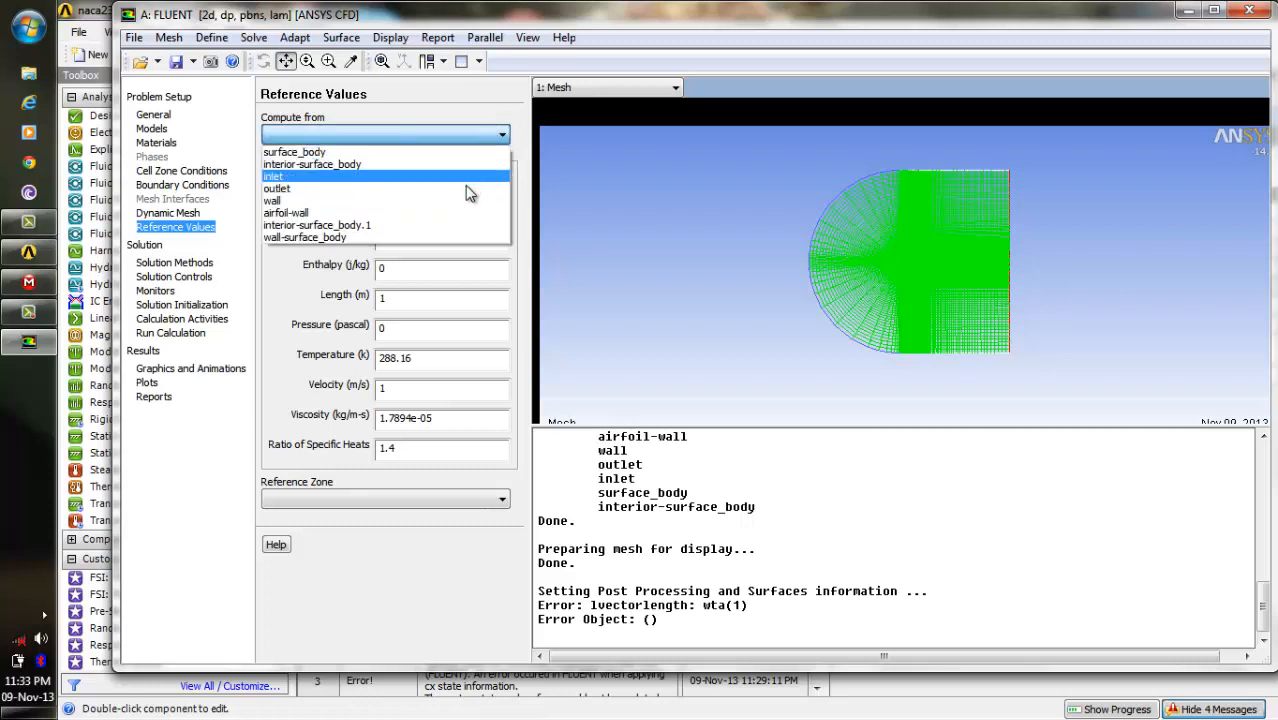
click(458, 176)
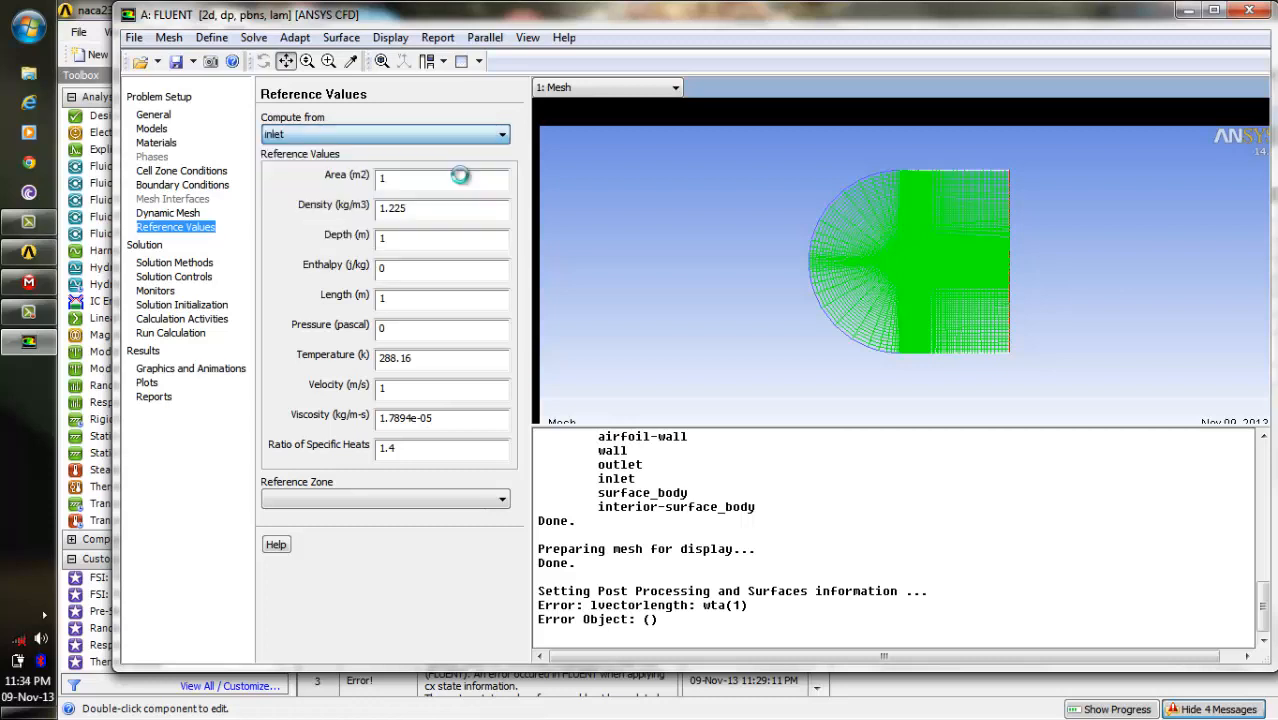
Review the solution methods and the under-relaxation factors in the solution controls.
click(196, 264)
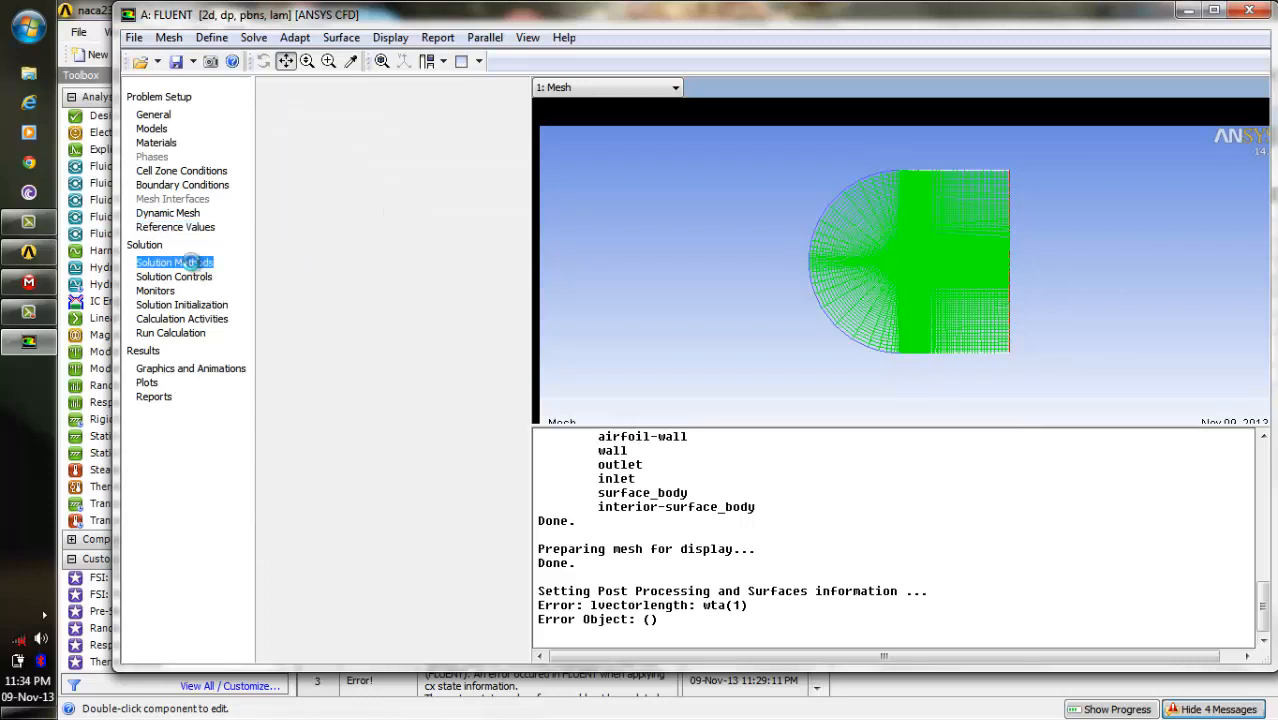
click(193, 279)
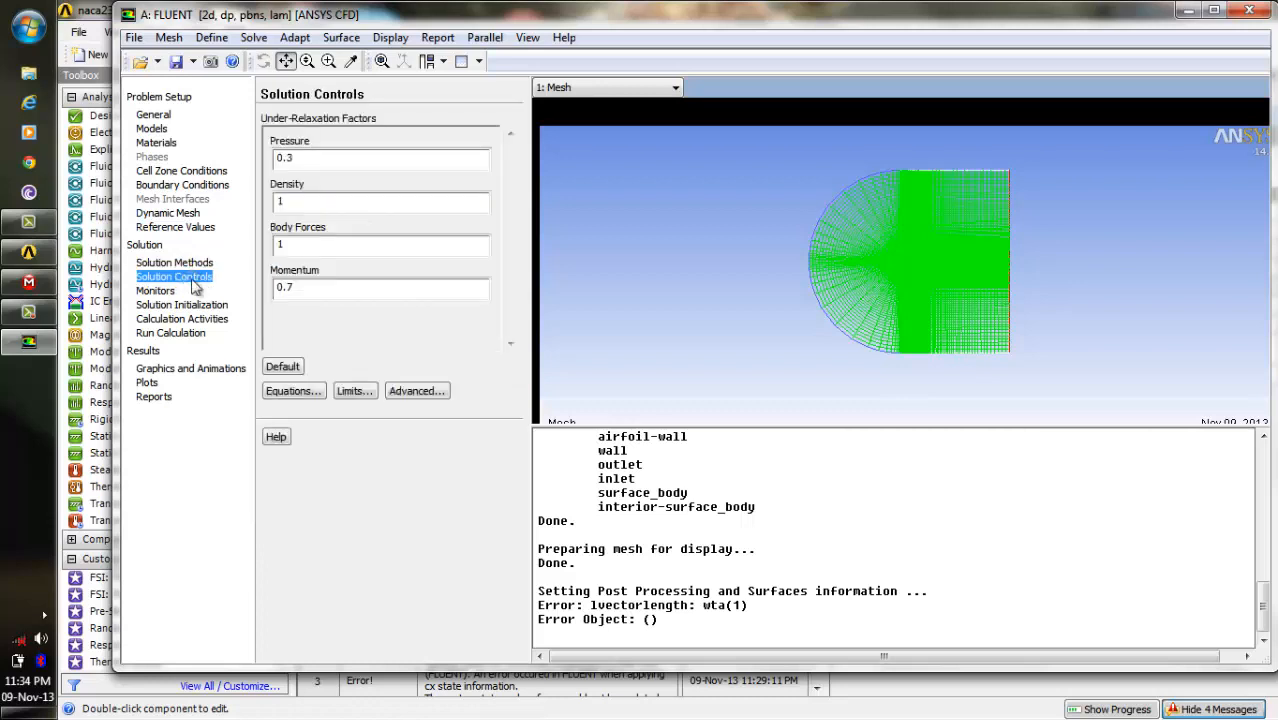
Create a drag monitor on the airfoil-wall zone with console printing and plotting enabled, plotting in window 2.
click(157, 291)
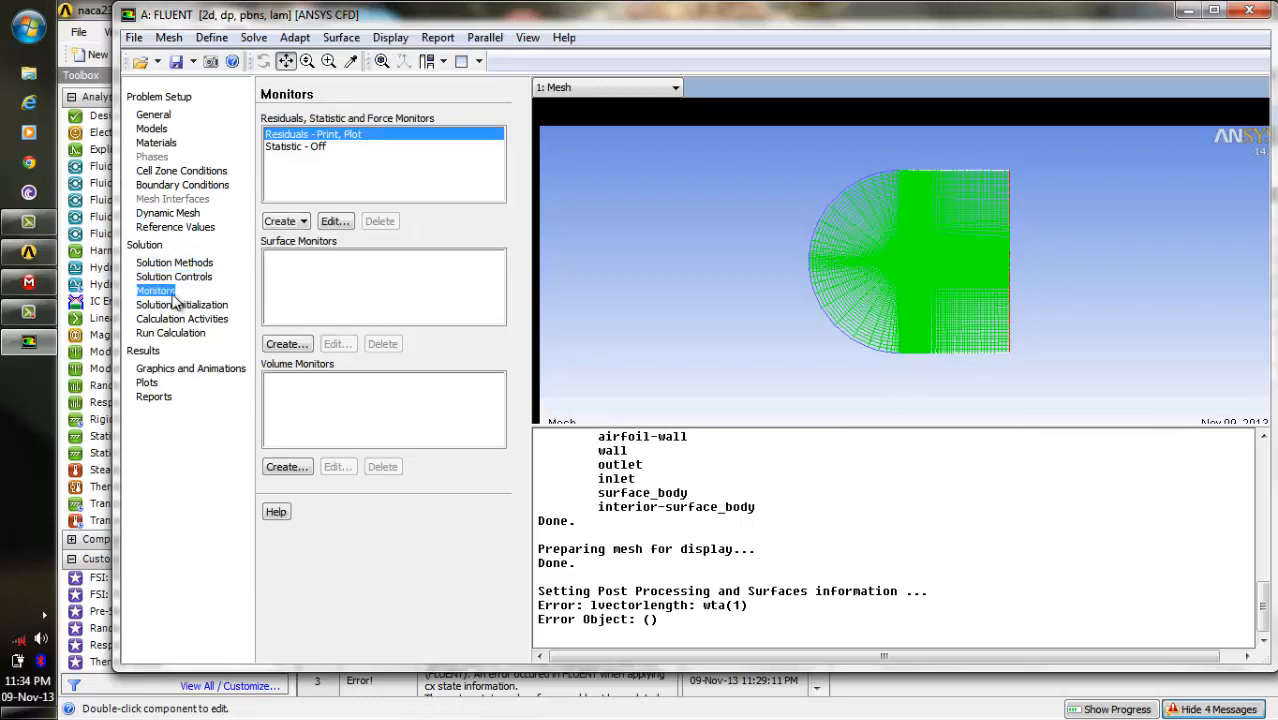
click(304, 222)
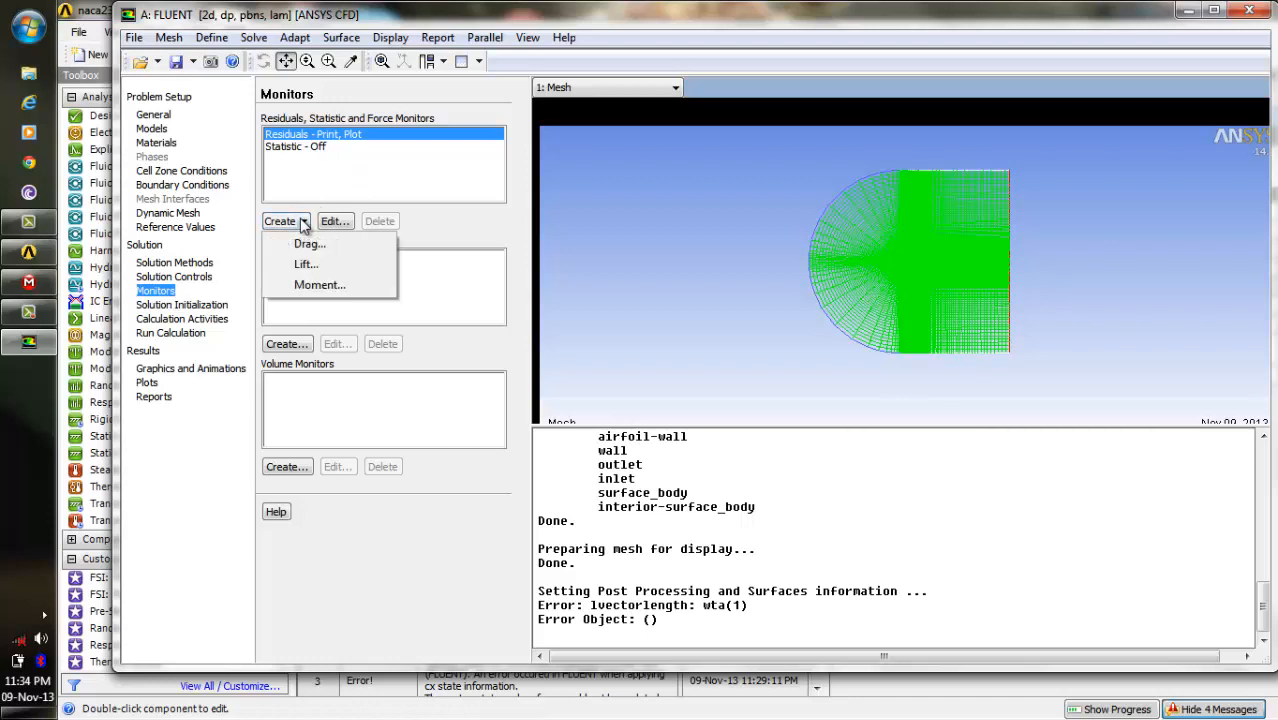
click(306, 245)
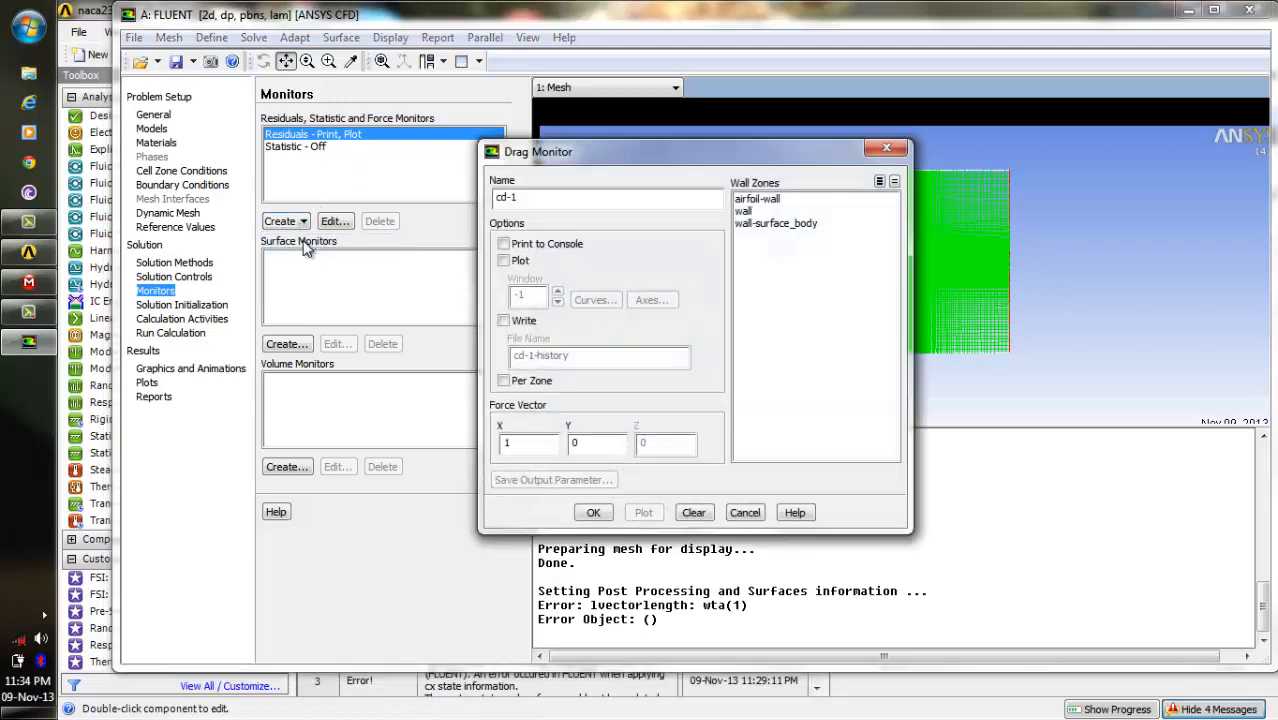
click(503, 244)
click(504, 259)
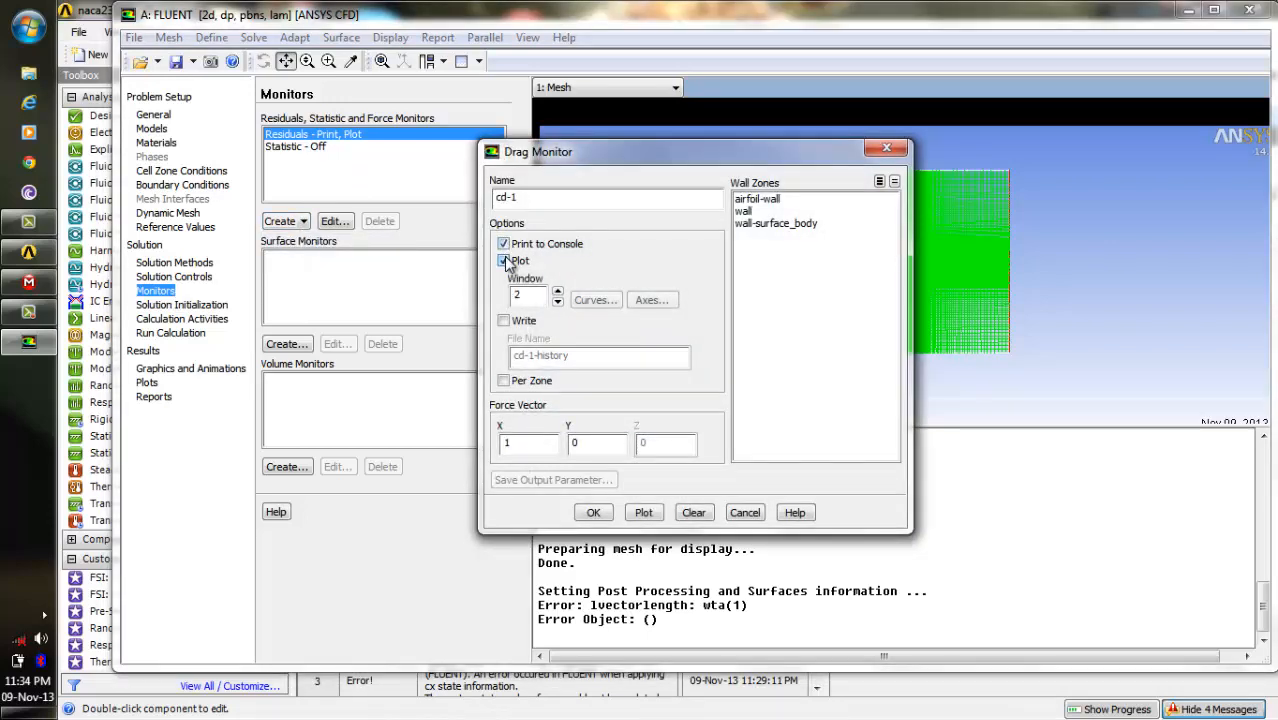
click(764, 200)
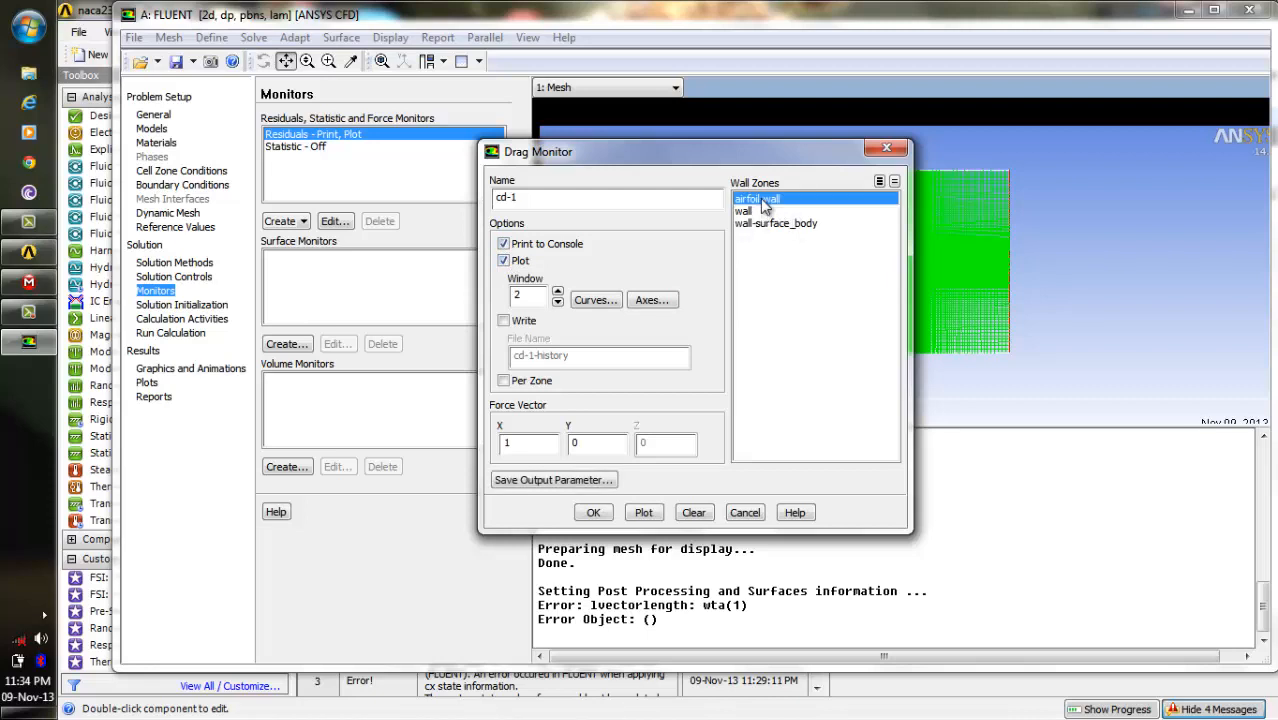
click(593, 512)
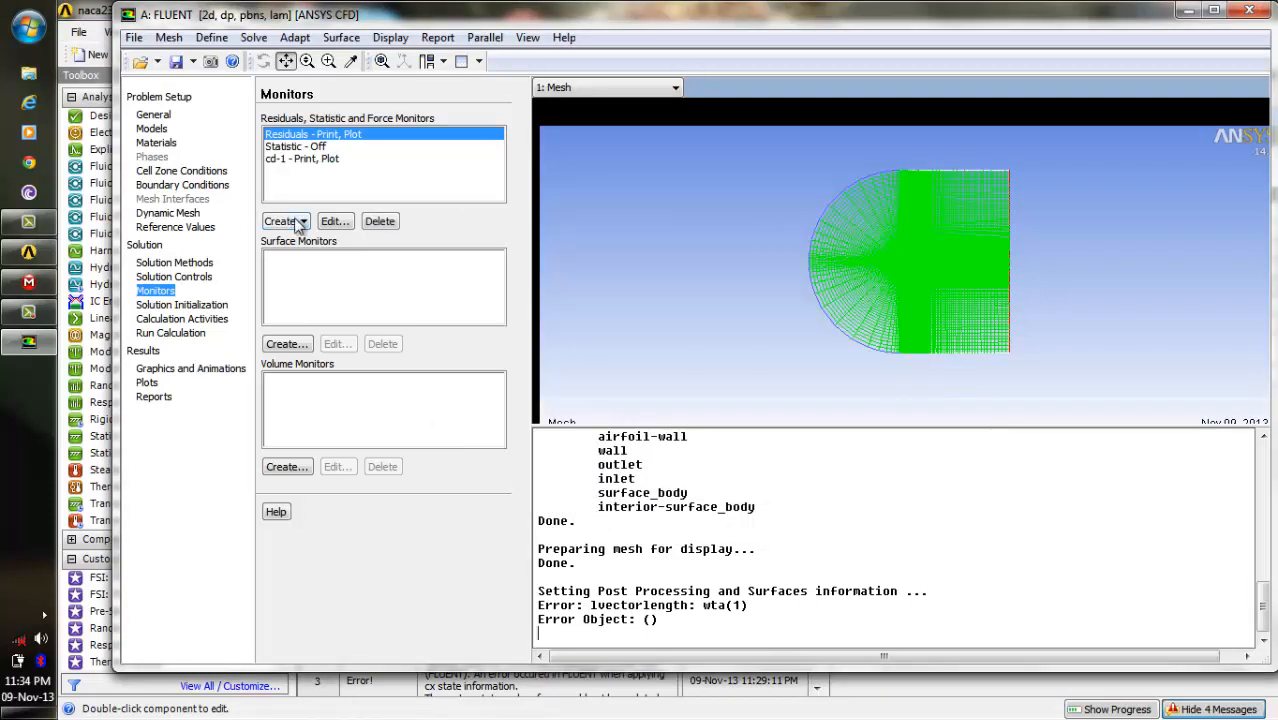
Create a lift monitor on the airfoil-wall zone with console printing and plotting enabled, plotting in window 3.
click(297, 222)
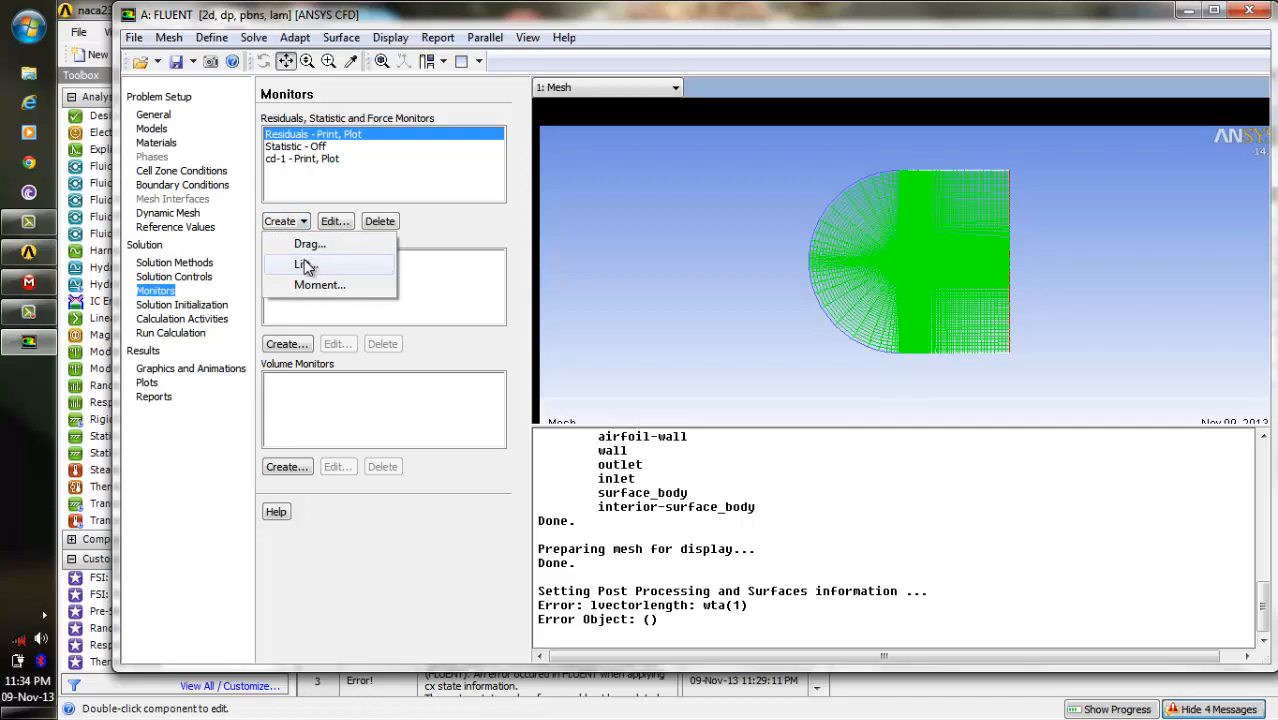
click(305, 263)
click(757, 200)
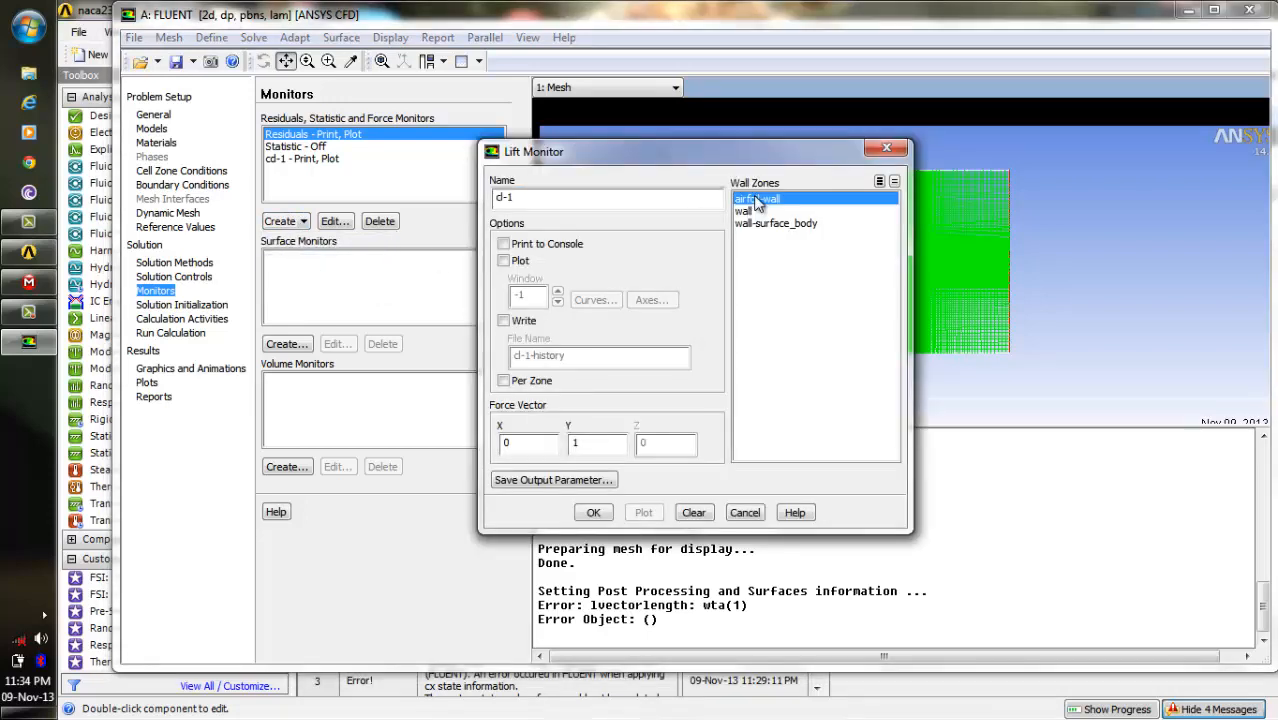
click(503, 244)
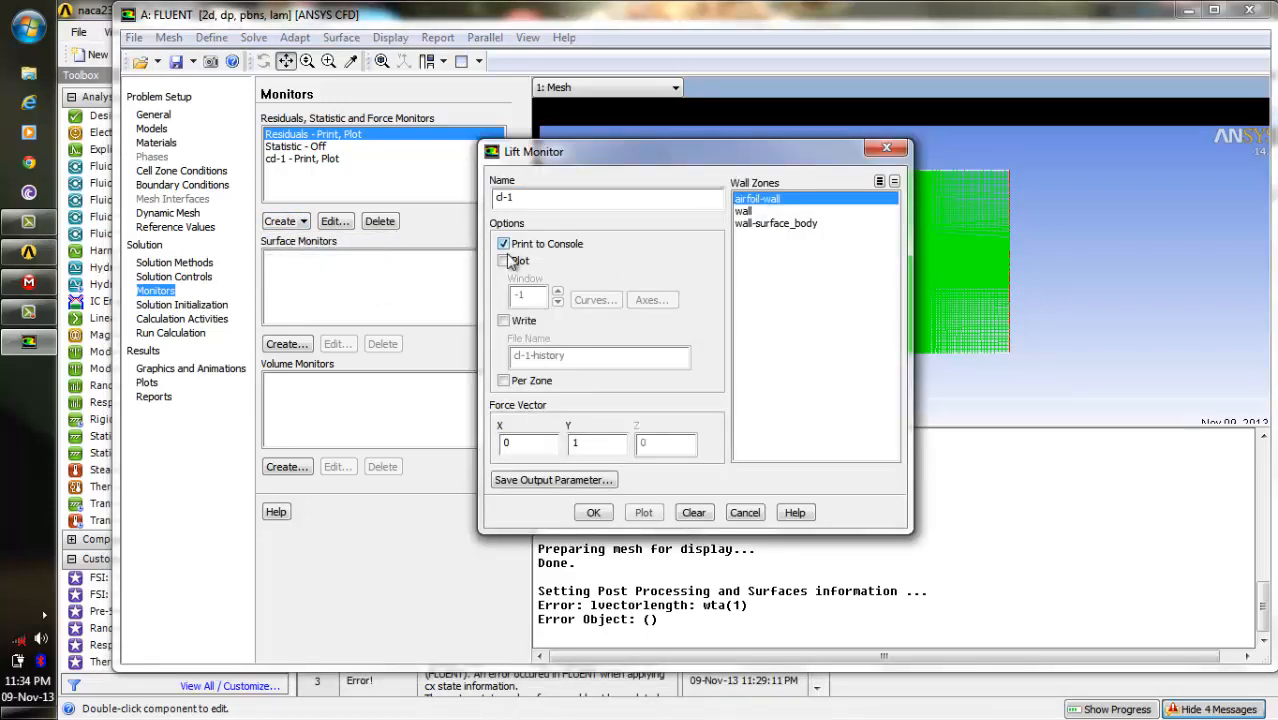
click(503, 260)
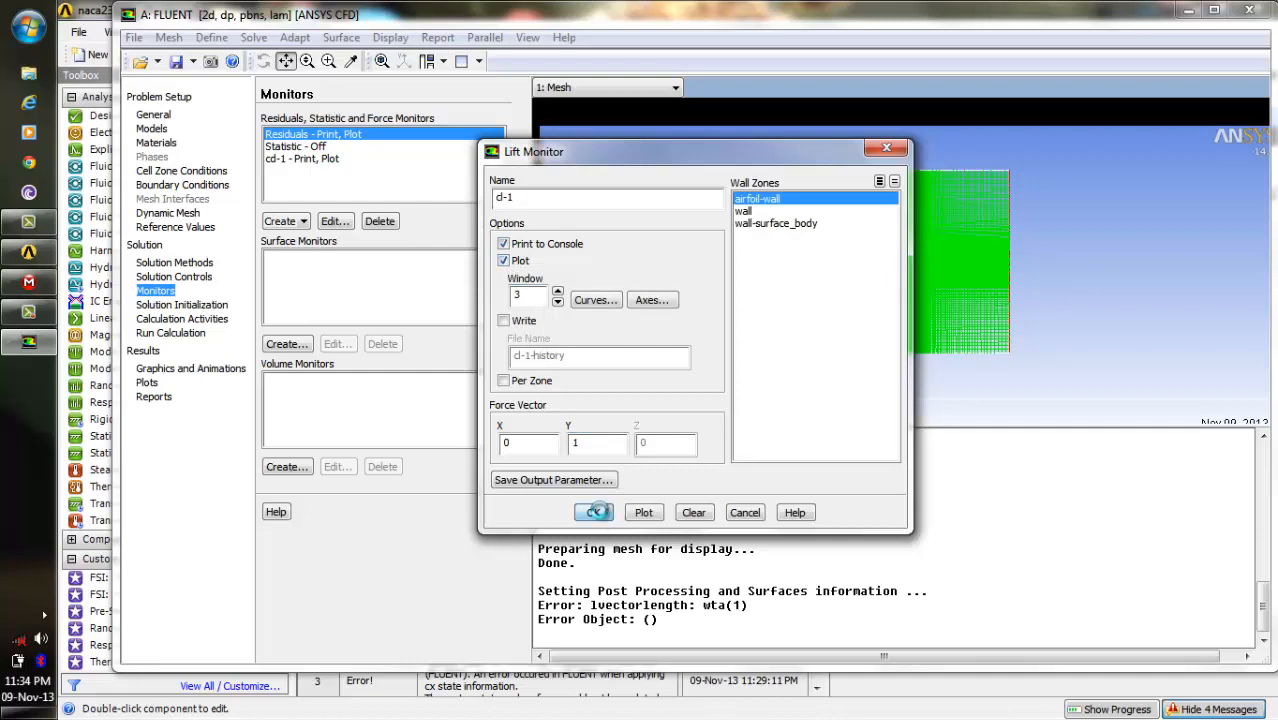
click(595, 513)
Create a moment monitor on the airfoil-wall zone only, with console printing and plotting enabled, plotting in window 4.
click(300, 222)
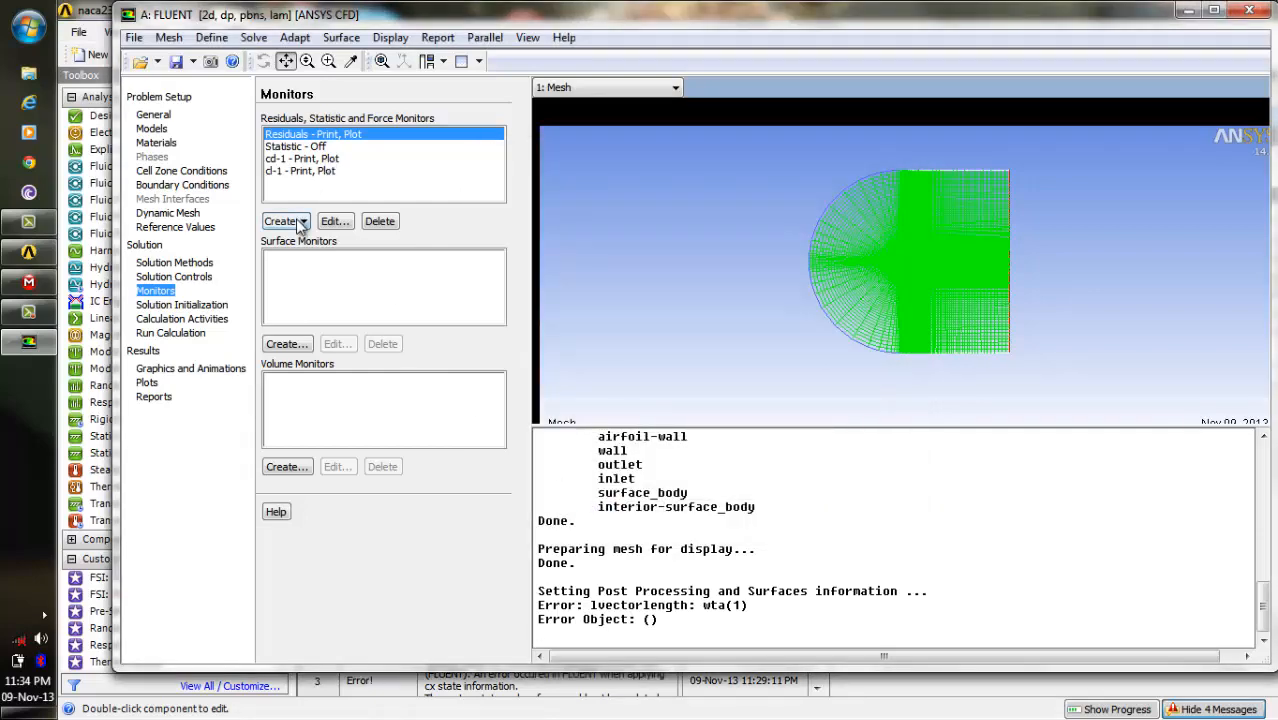
click(306, 286)
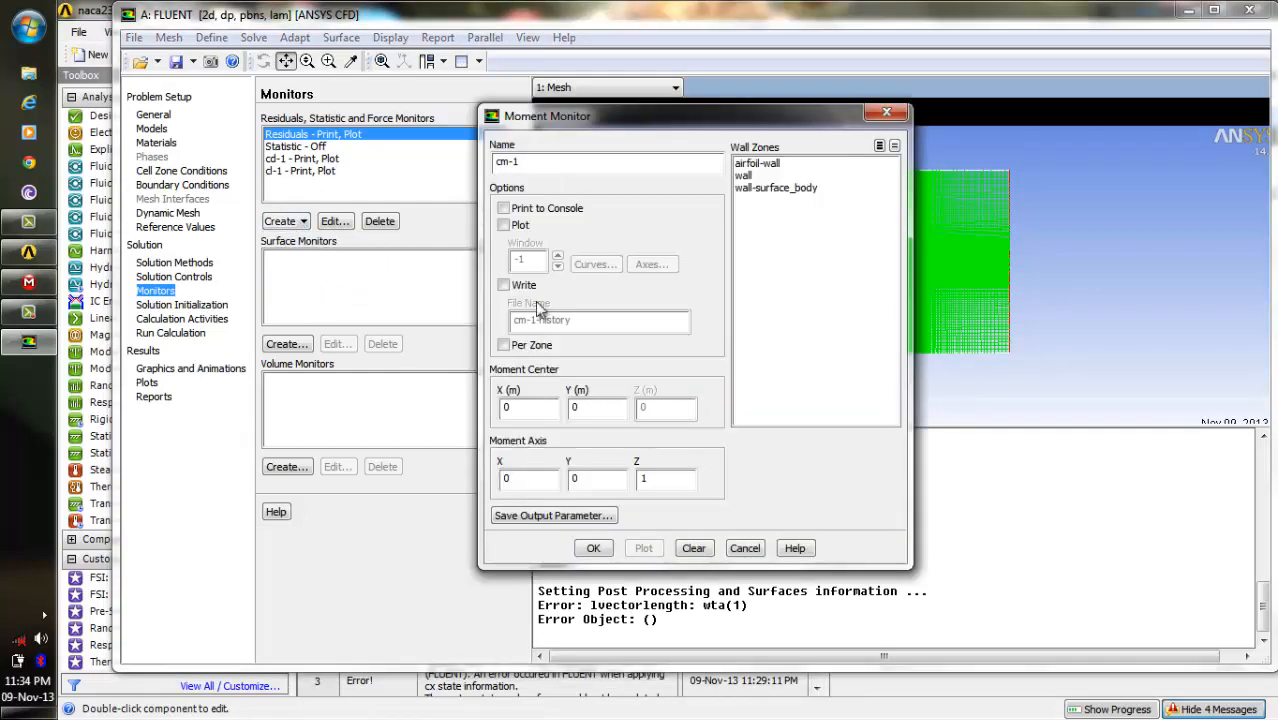
click(770, 165)
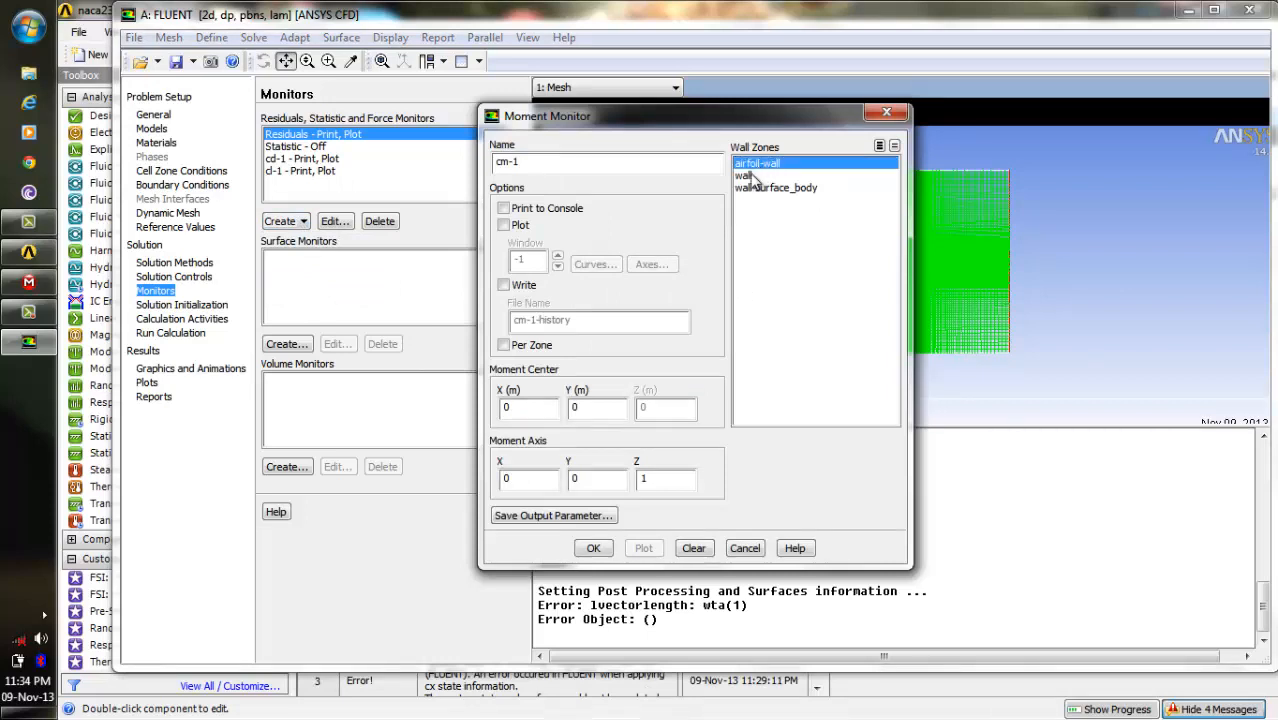
click(752, 177)
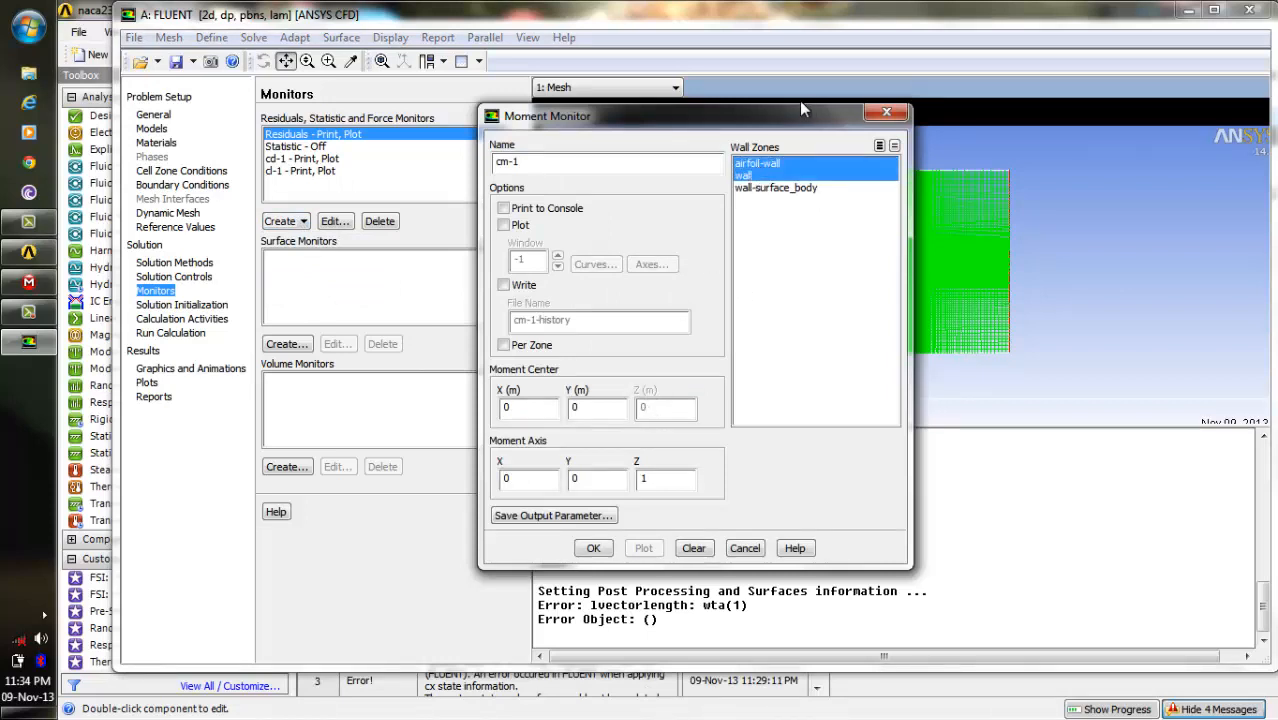
click(750, 176)
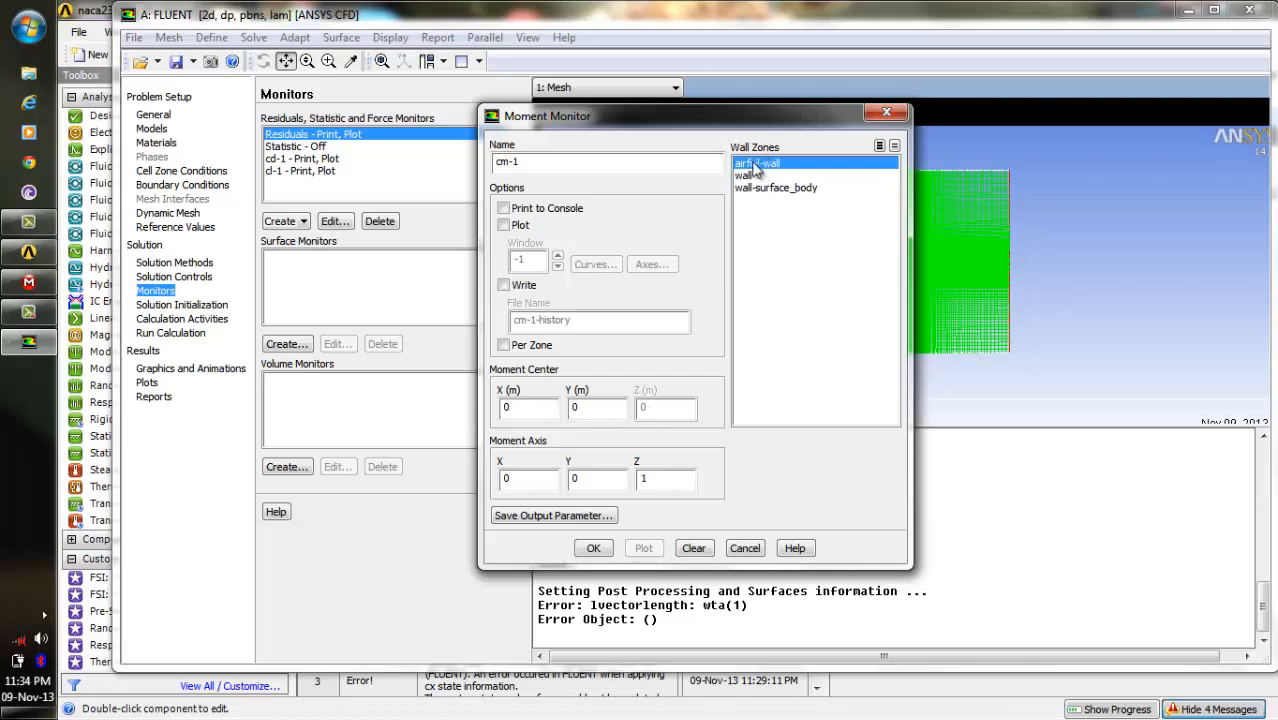
click(503, 208)
click(503, 225)
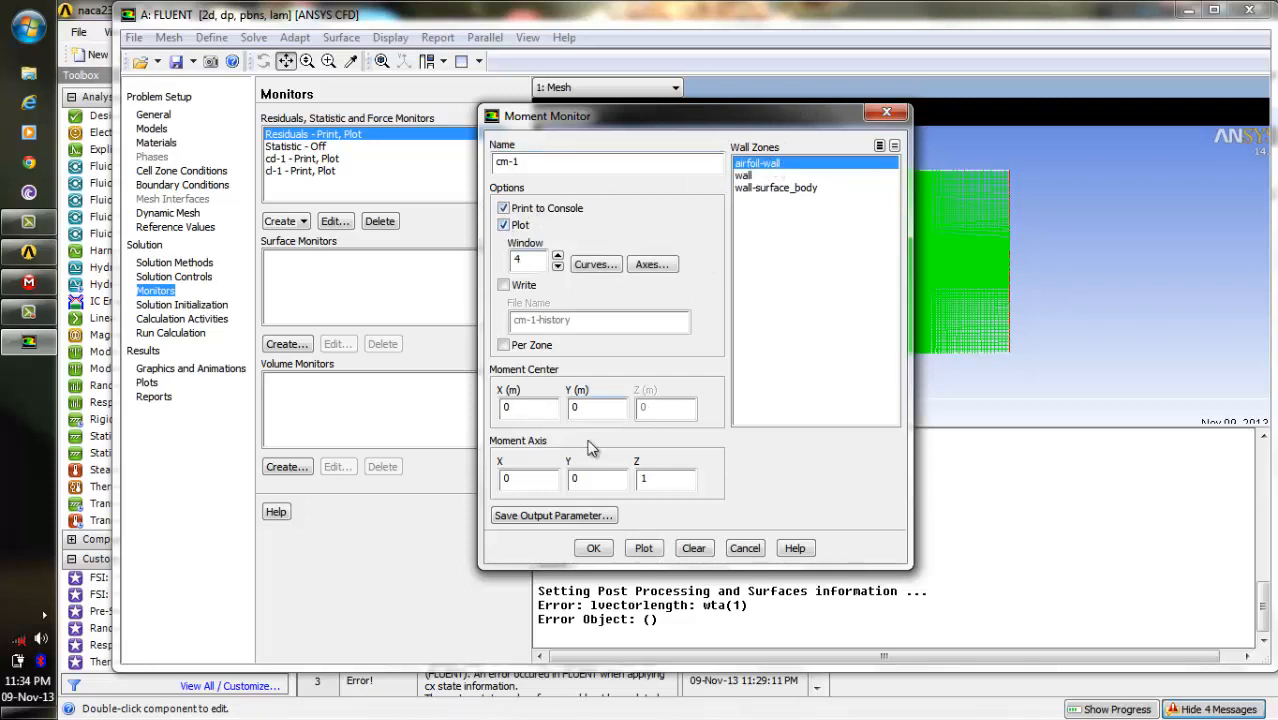
click(594, 549)
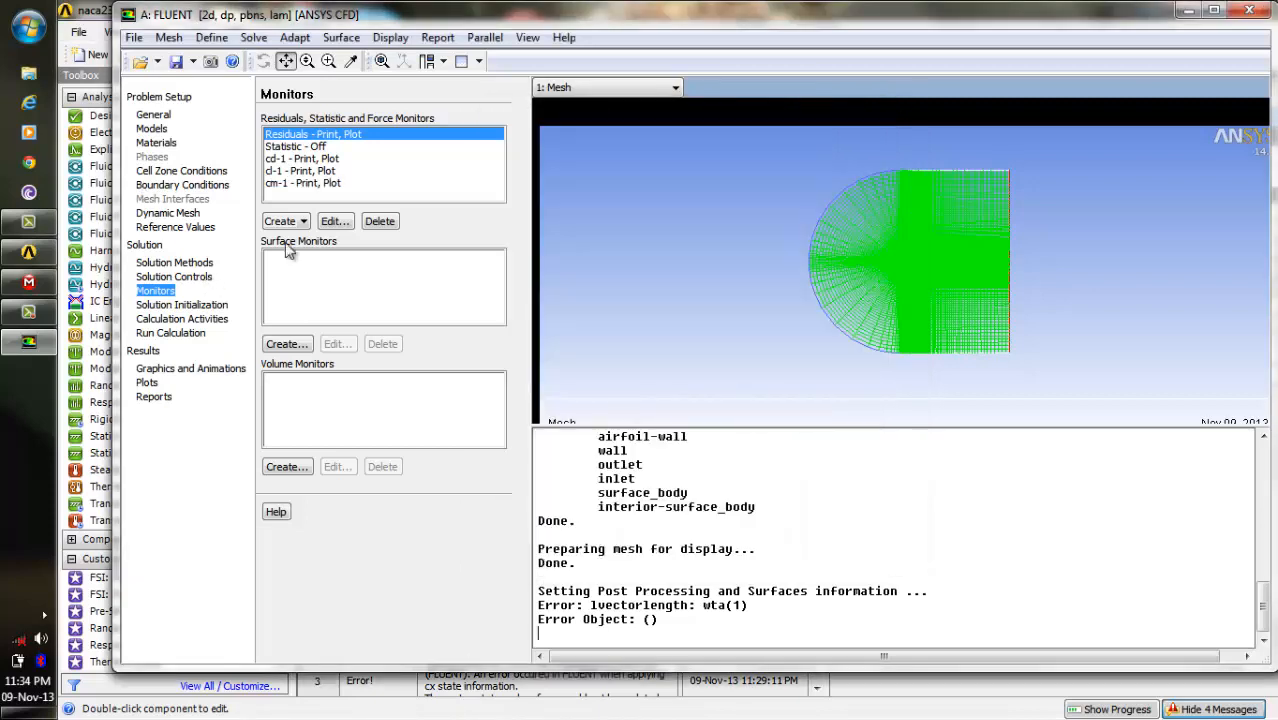
Initialize the solution with Standard Initialization computed from the inlet zone.
click(181, 306)
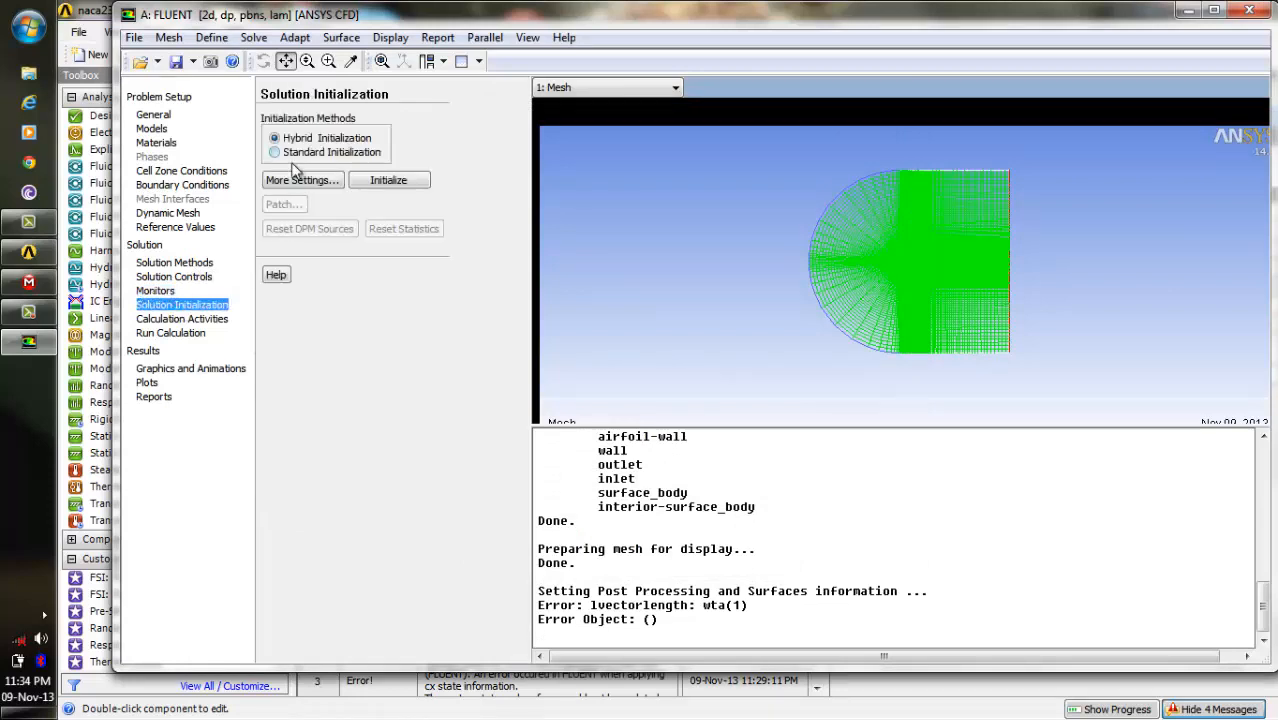
click(277, 154)
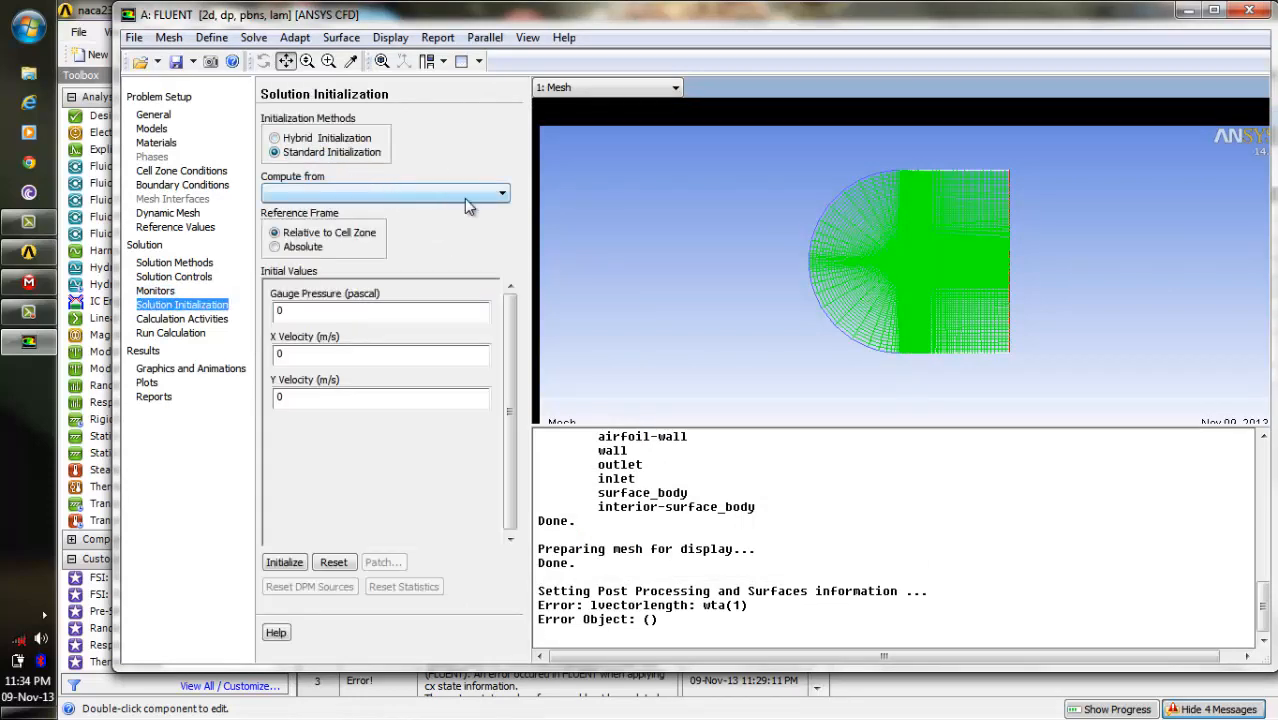
click(490, 200)
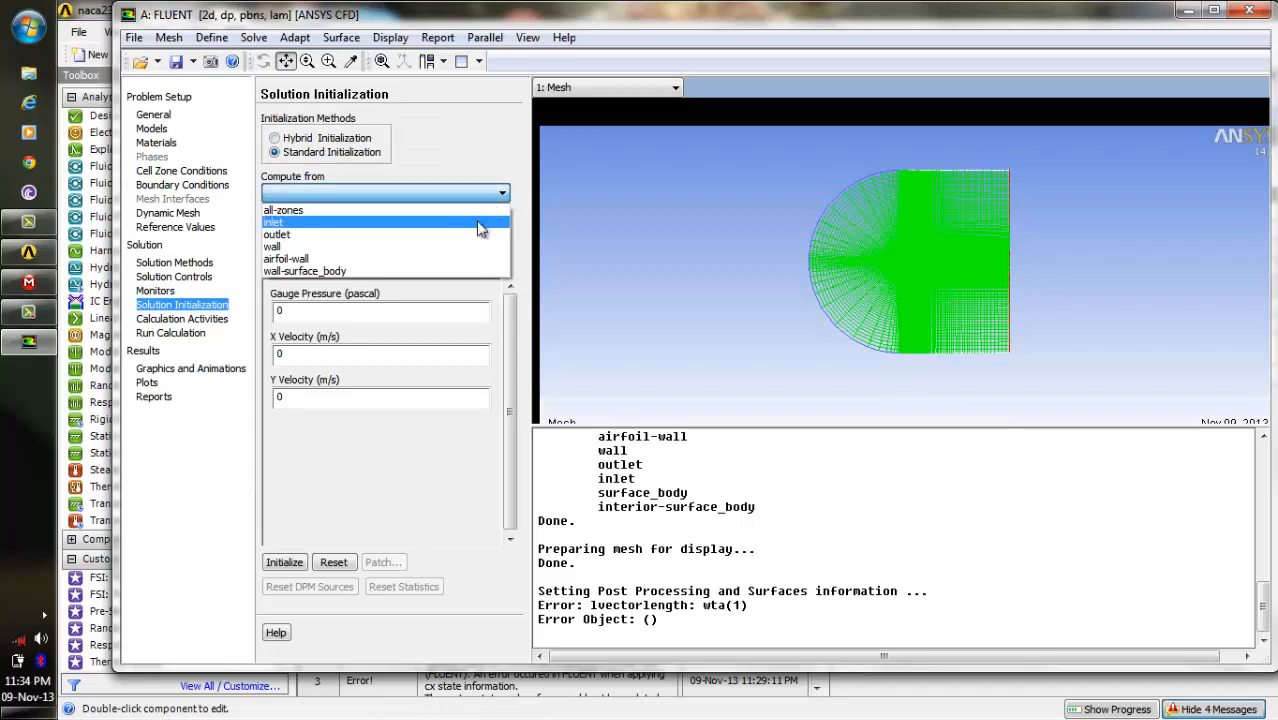
click(477, 223)
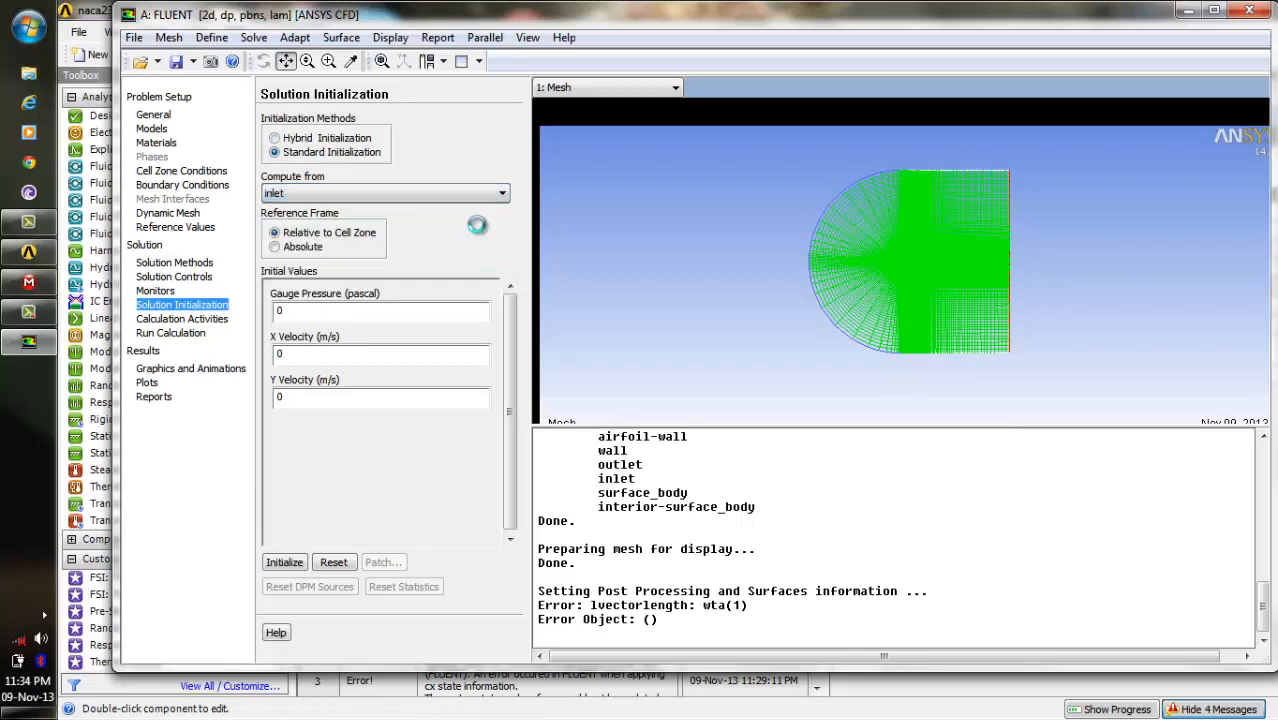
click(295, 563)
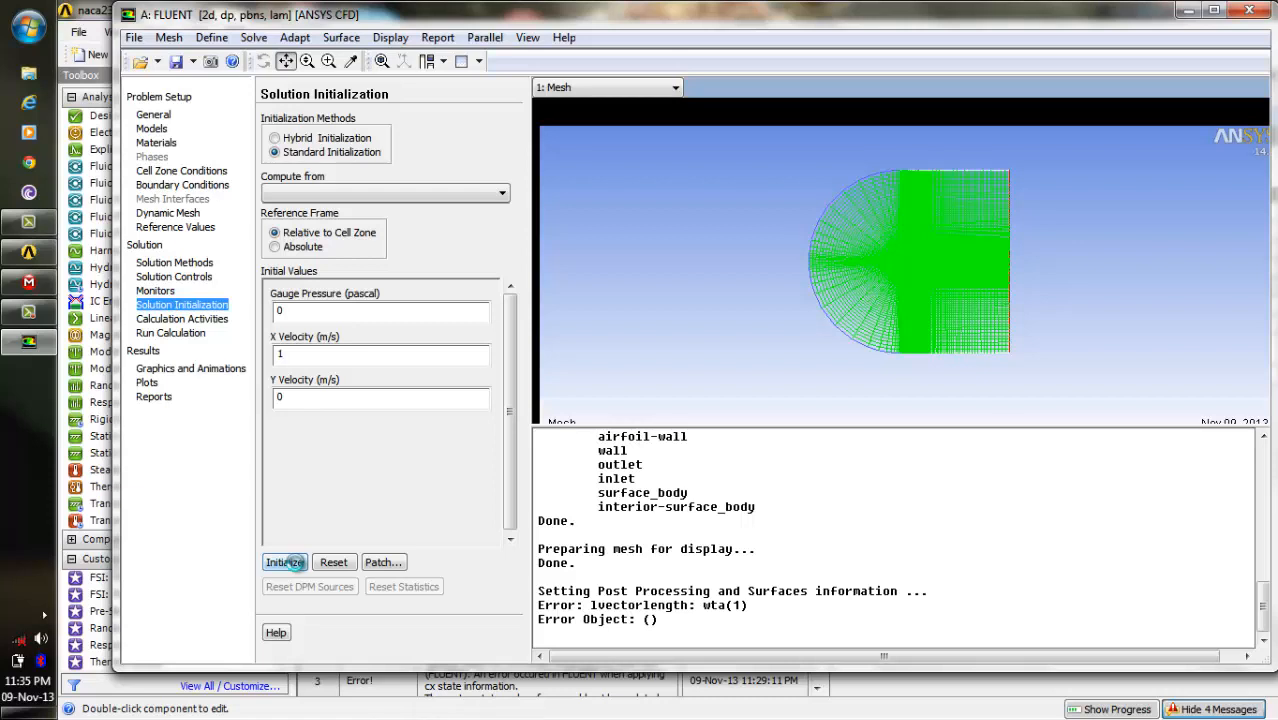
Set the number of iterations to 500 and run the calculation to completion.
click(195, 320)
click(196, 332)
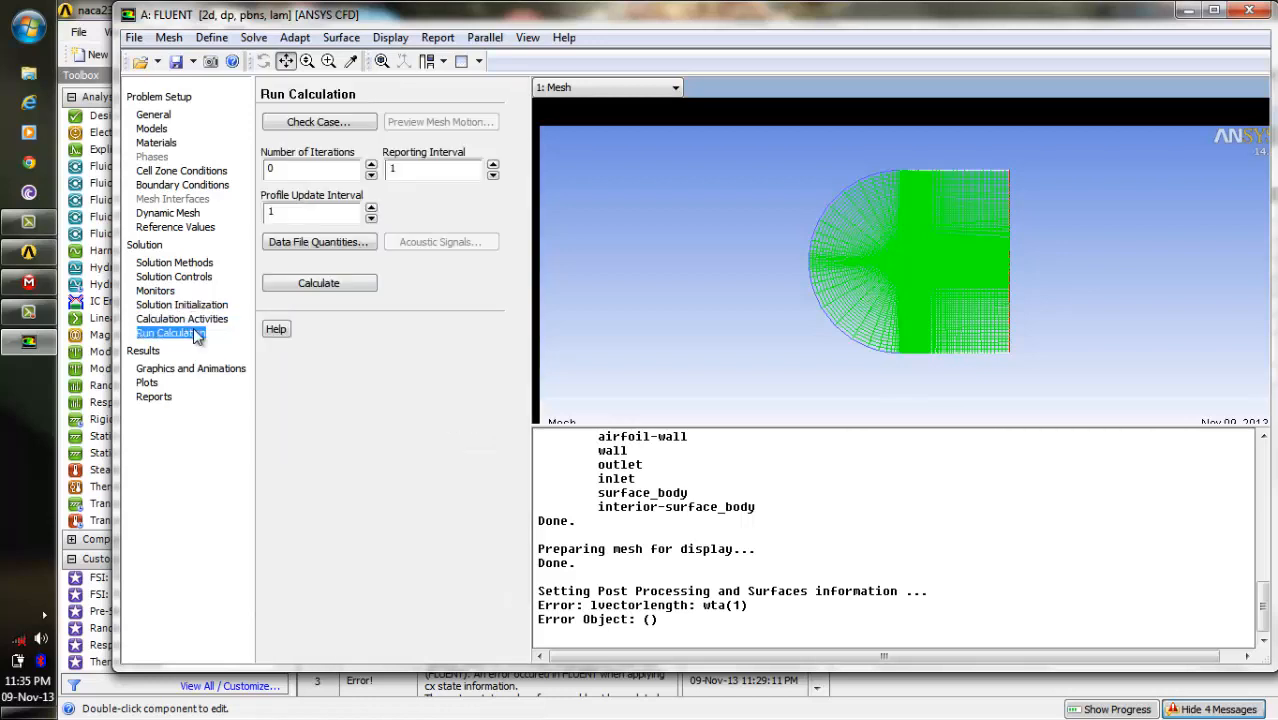
click(291, 170)
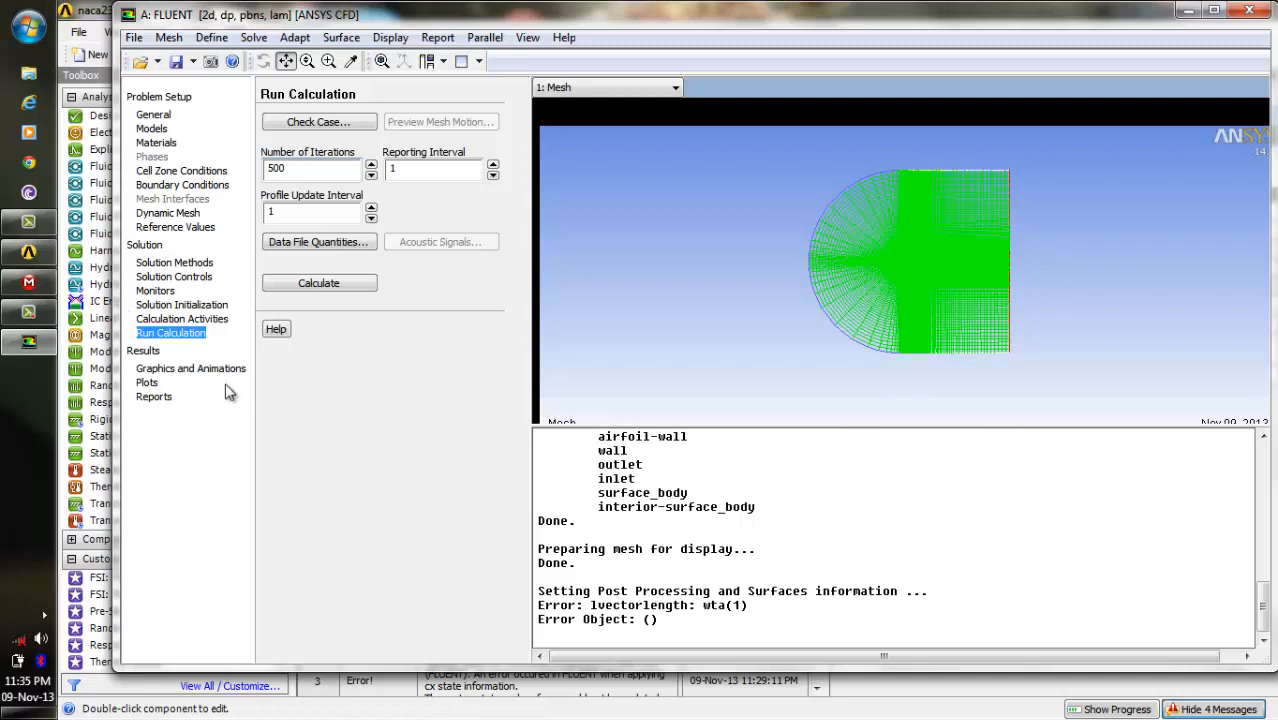
click(358, 284)
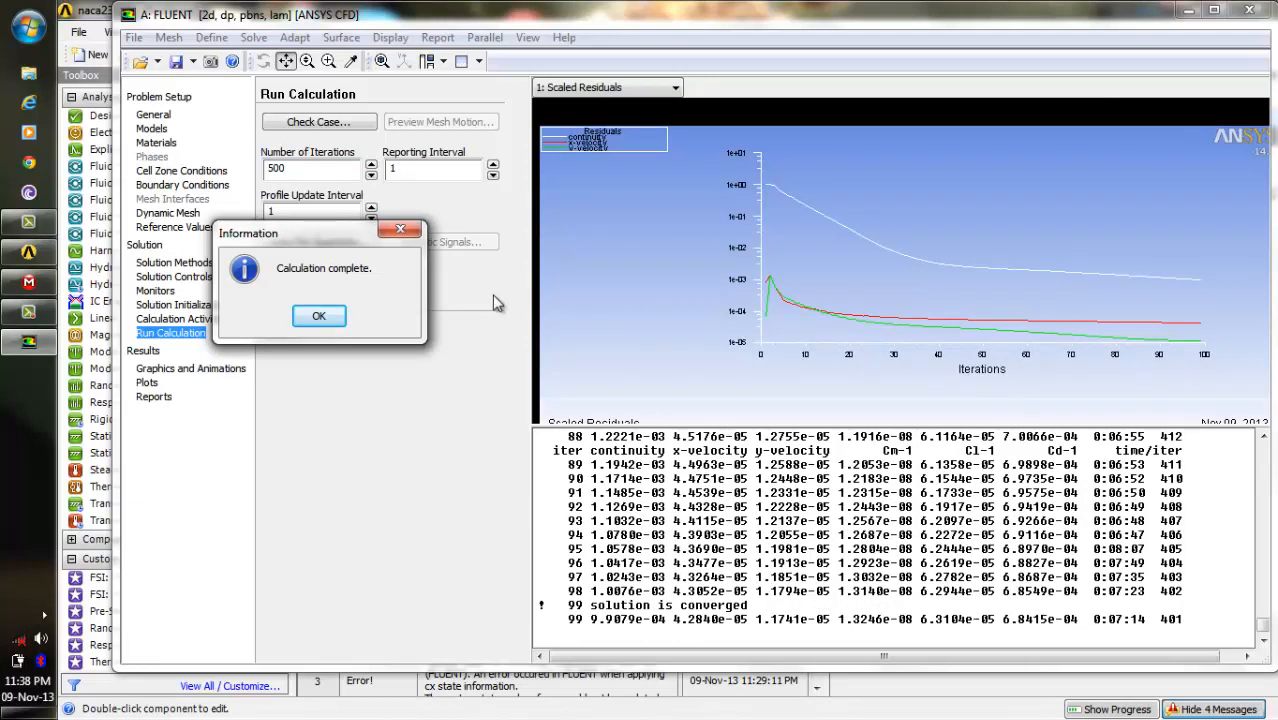
click(328, 315)
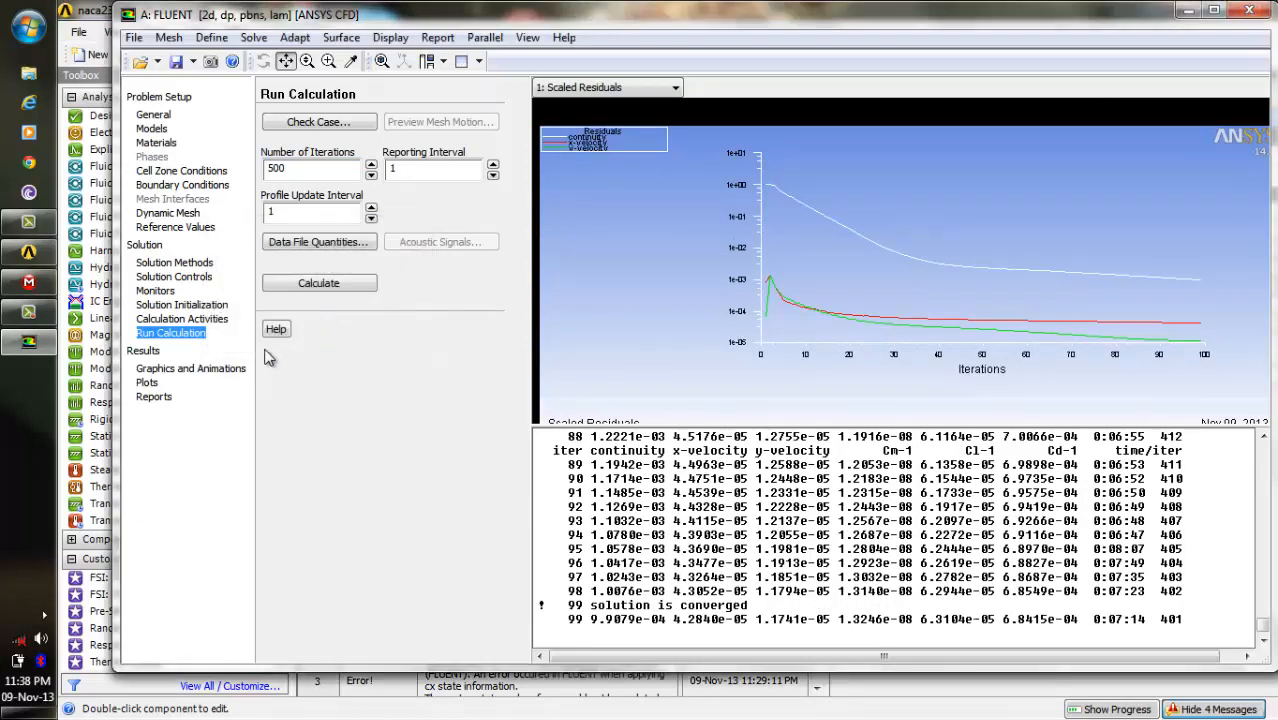
Set up and display filled contours of Static Pressure with 20 levels.
click(221, 371)
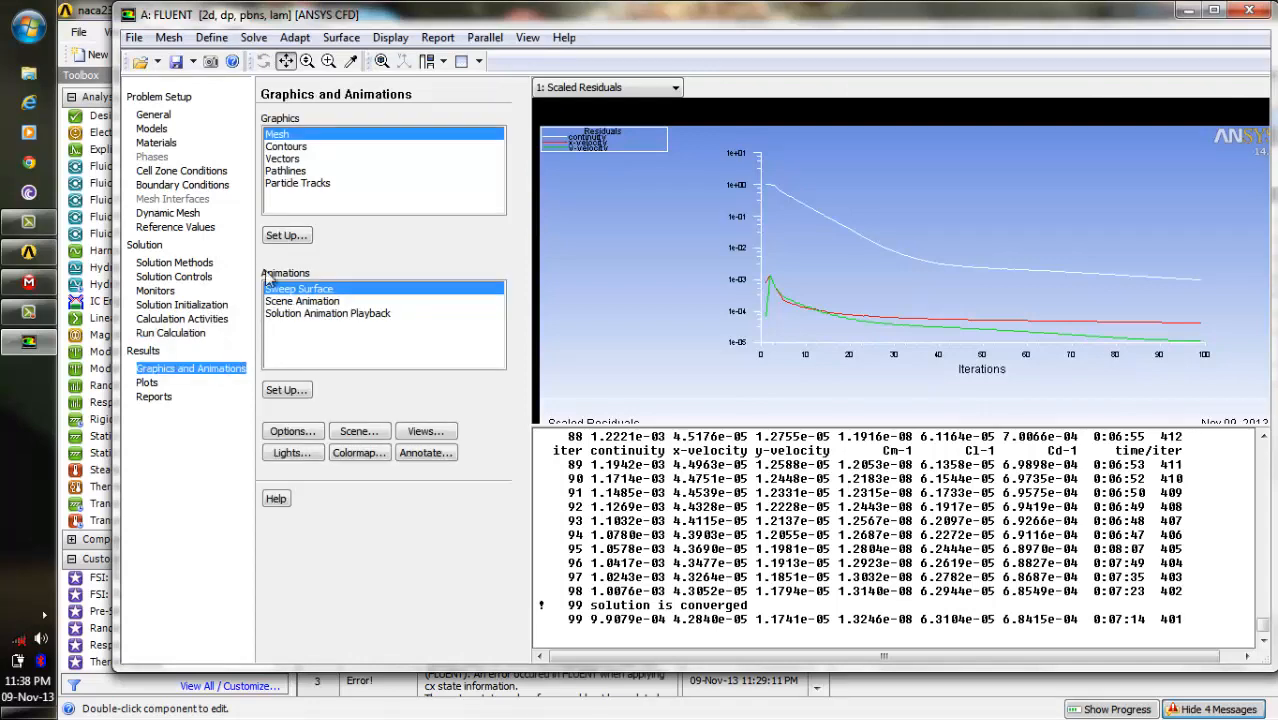
click(299, 150)
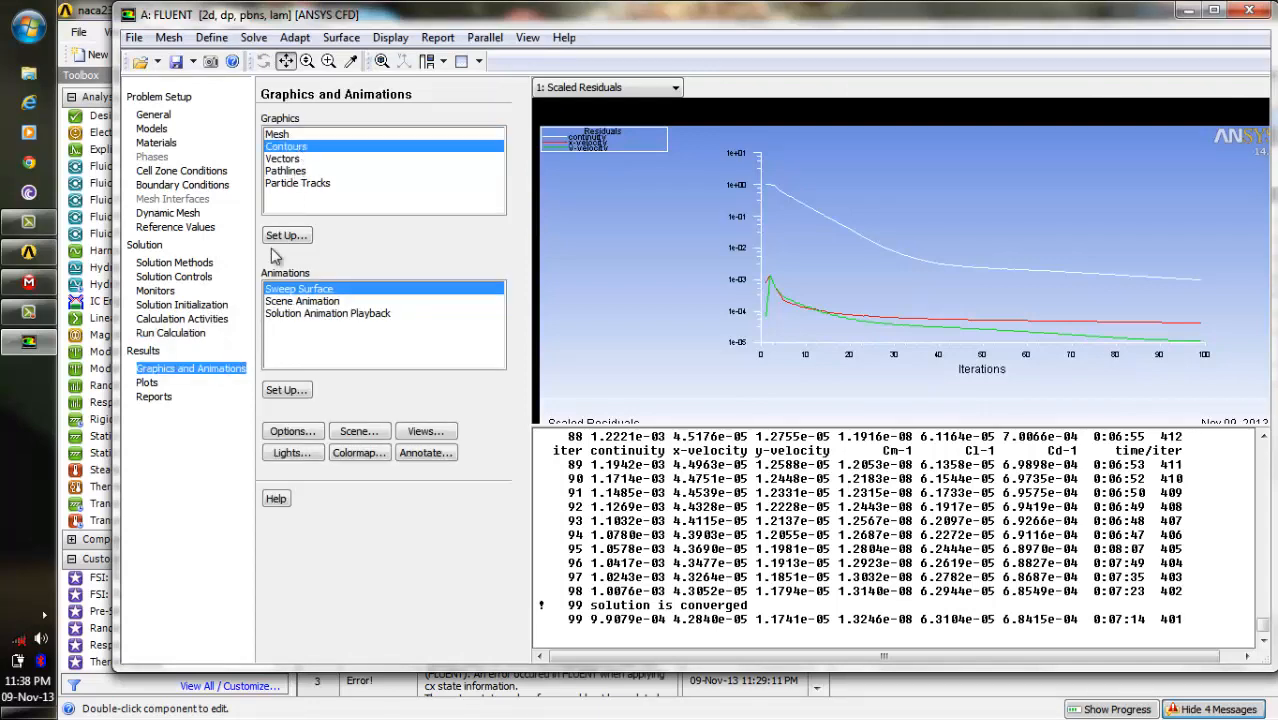
click(286, 236)
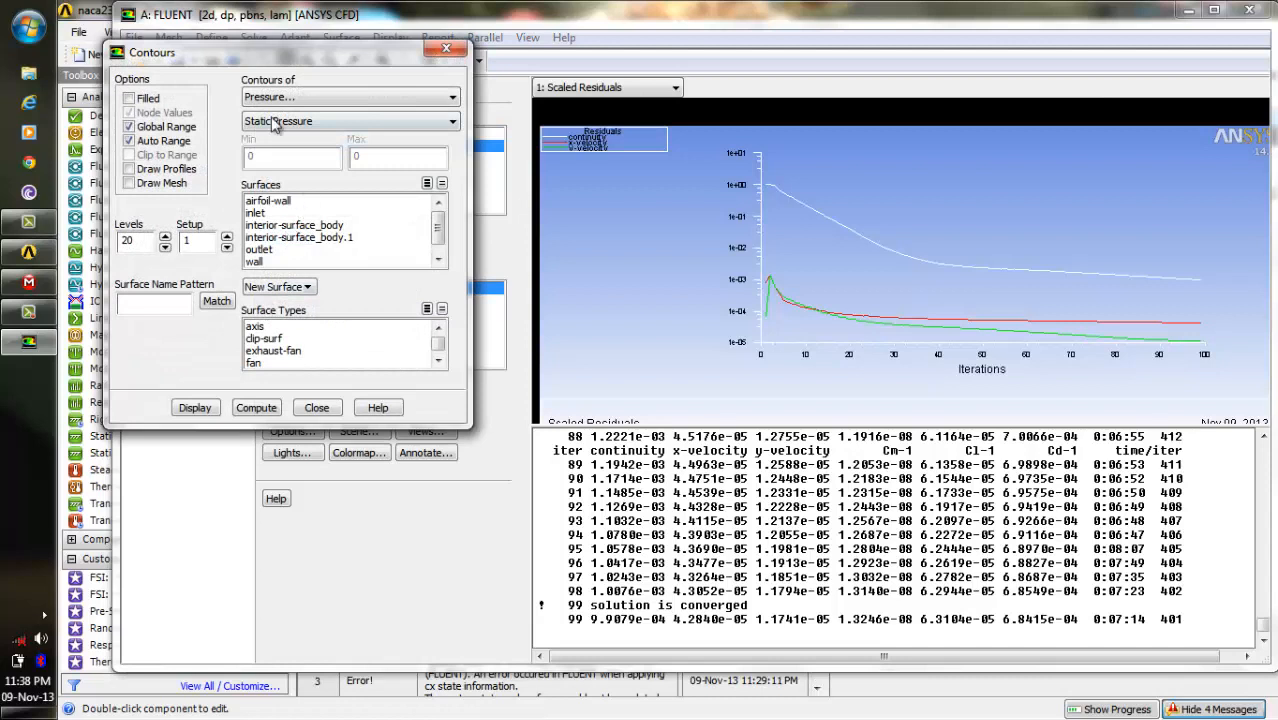
click(129, 99)
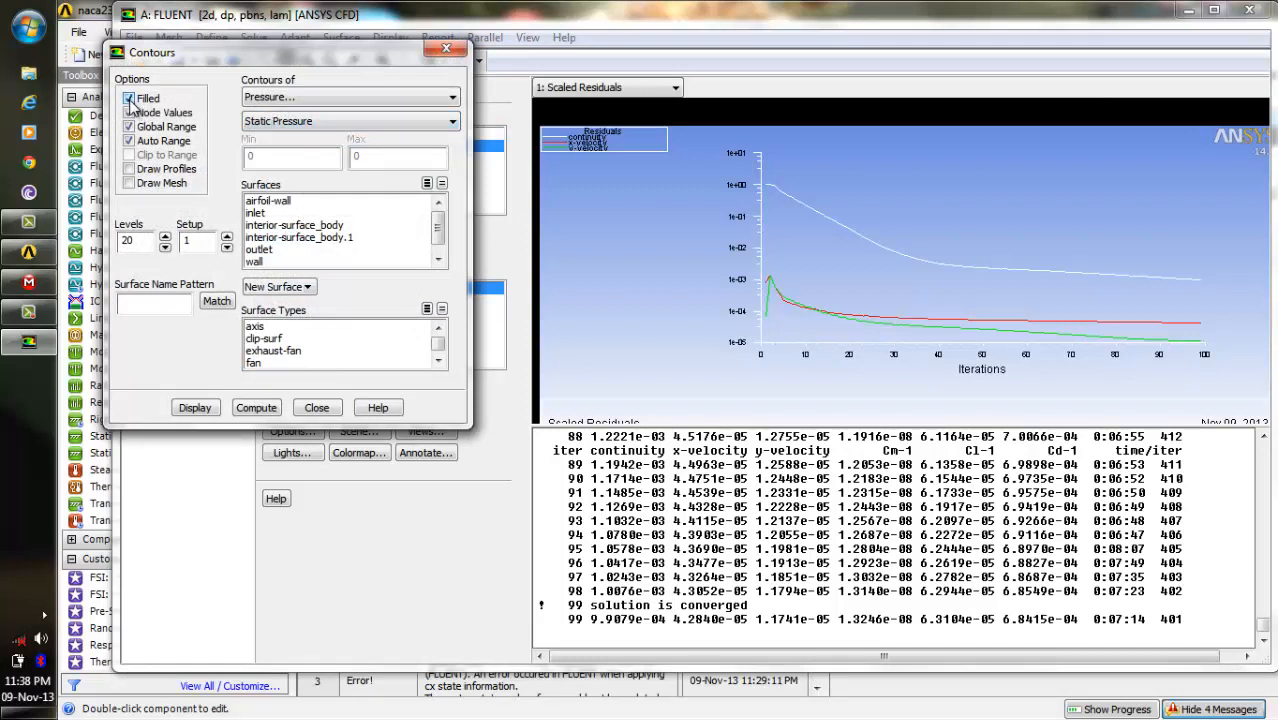
click(196, 408)
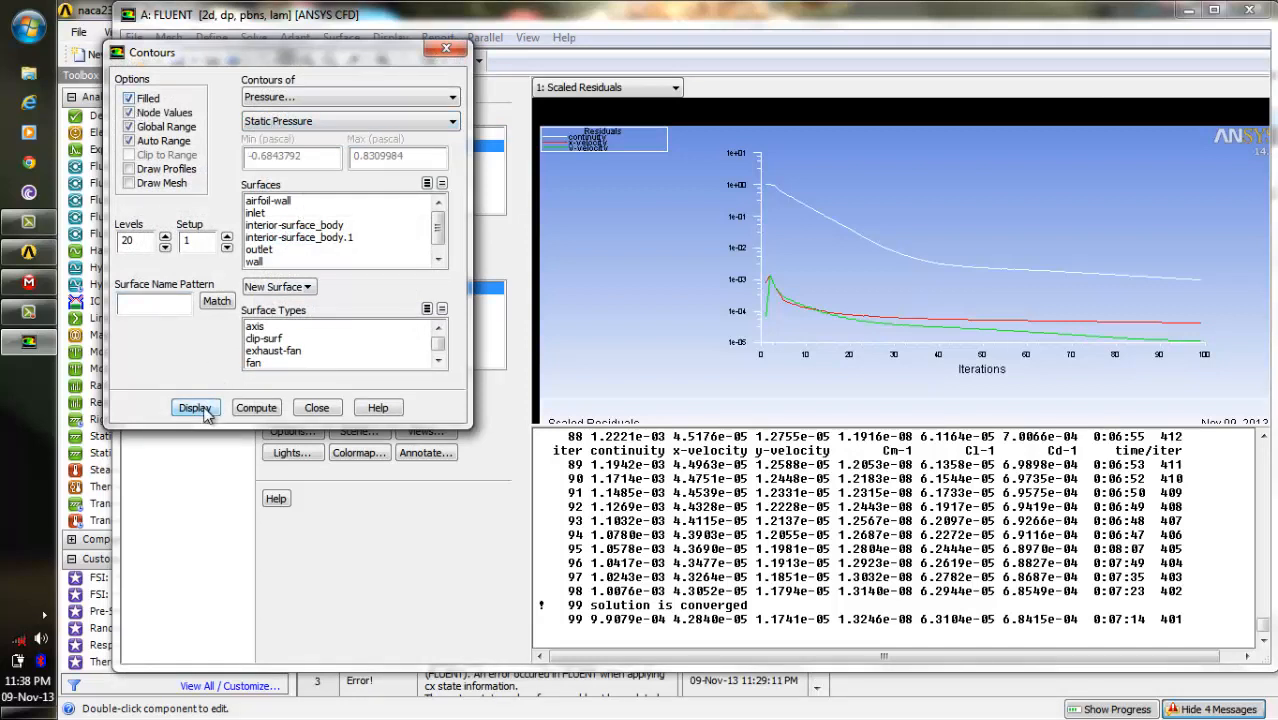
Bring up the Contours of Static Pressure graphics window and examine the pressure field around the airfoil.
click(675, 88)
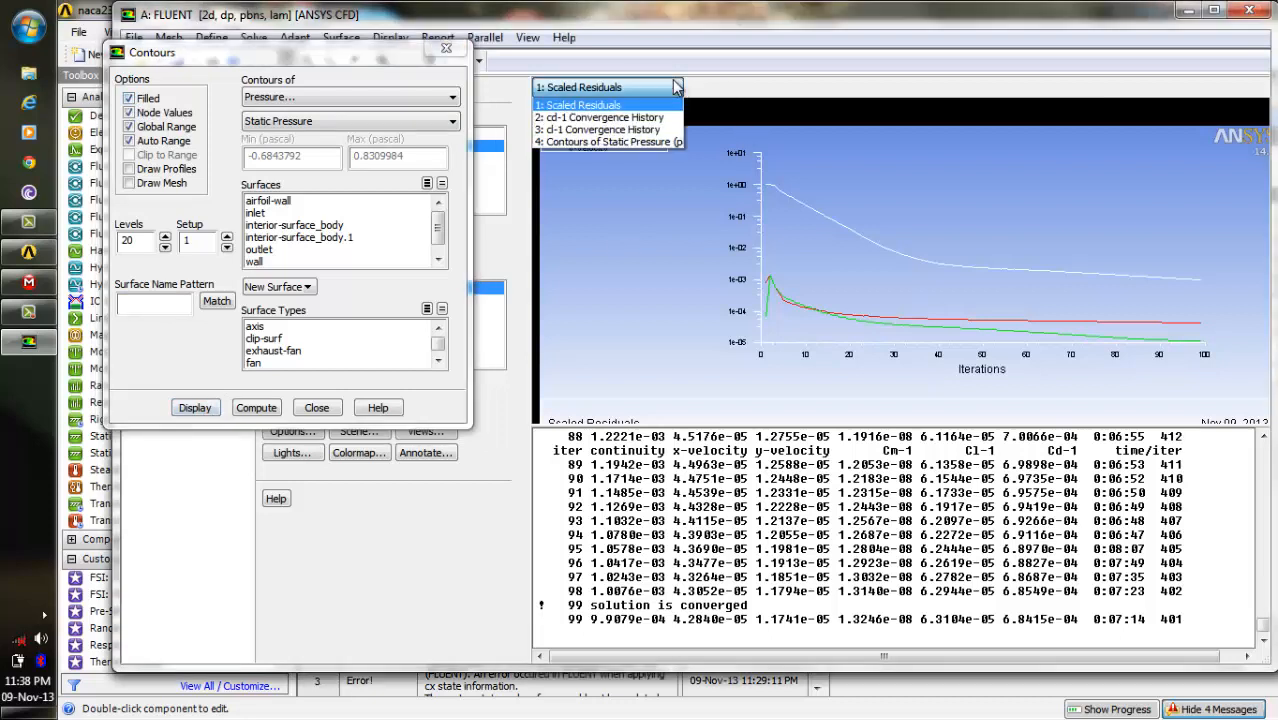
click(670, 143)
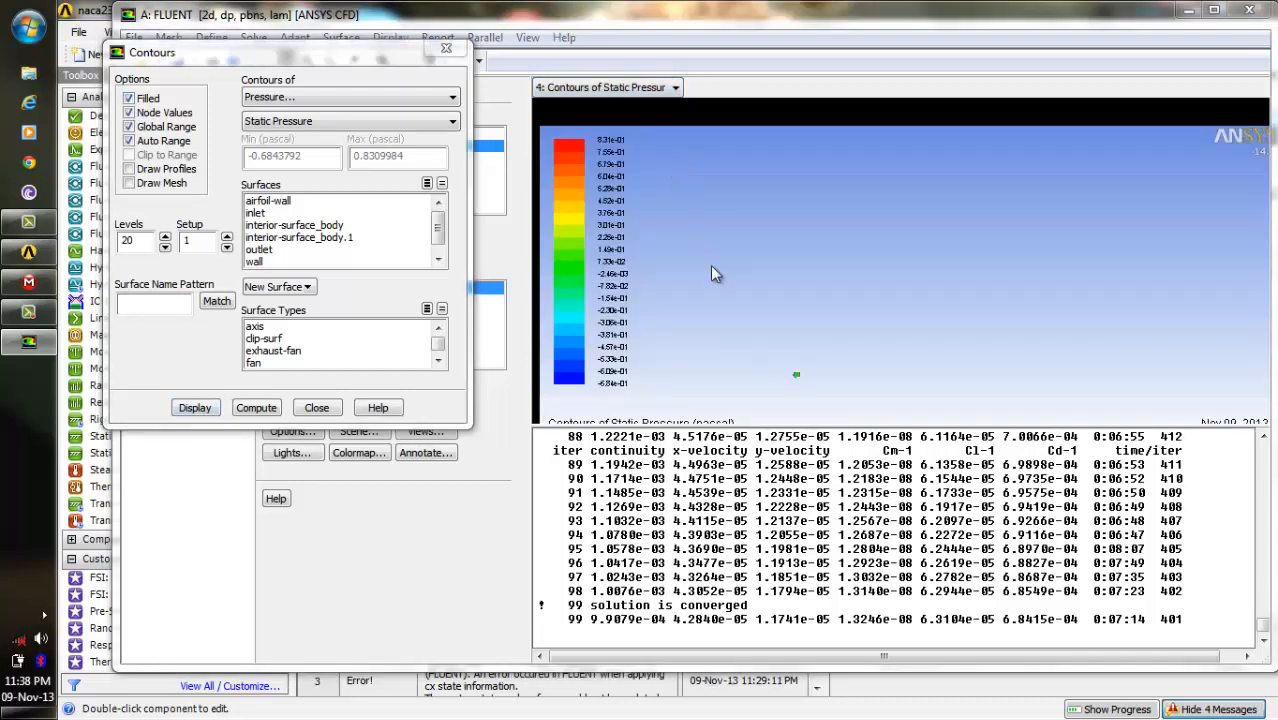
drag(404, 52, 410, 168)
click(382, 61)
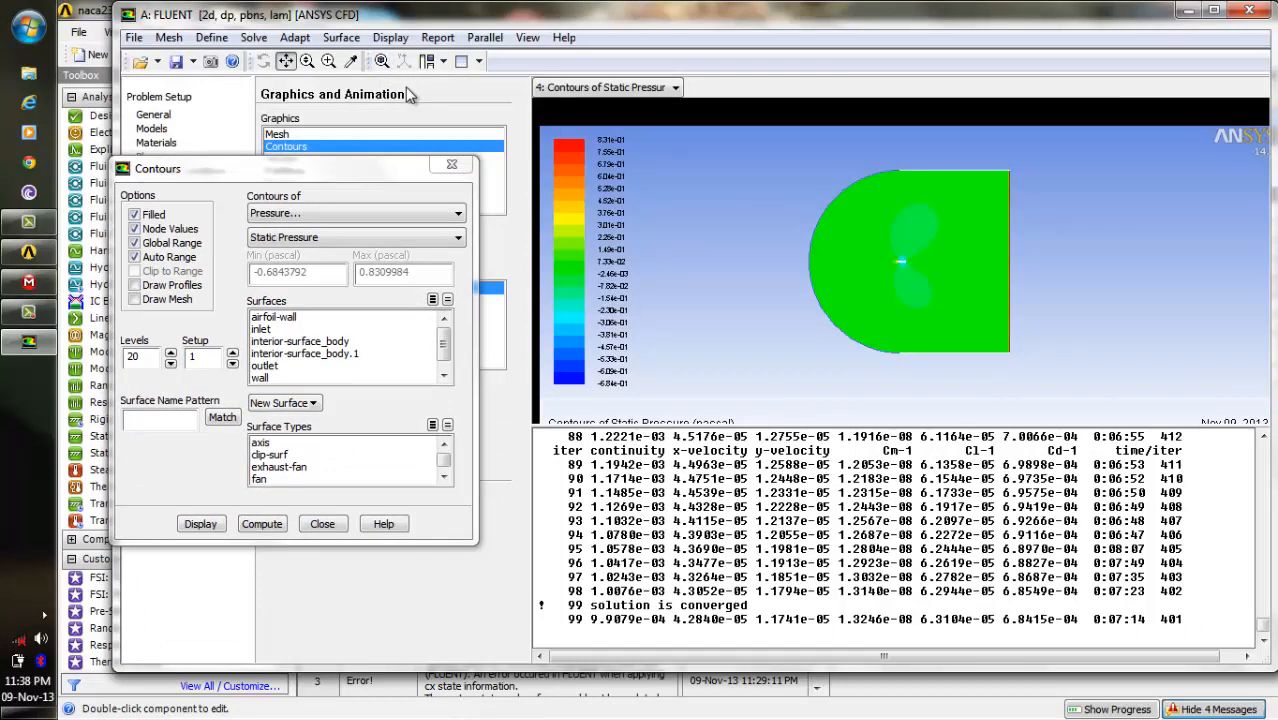
click(327, 62)
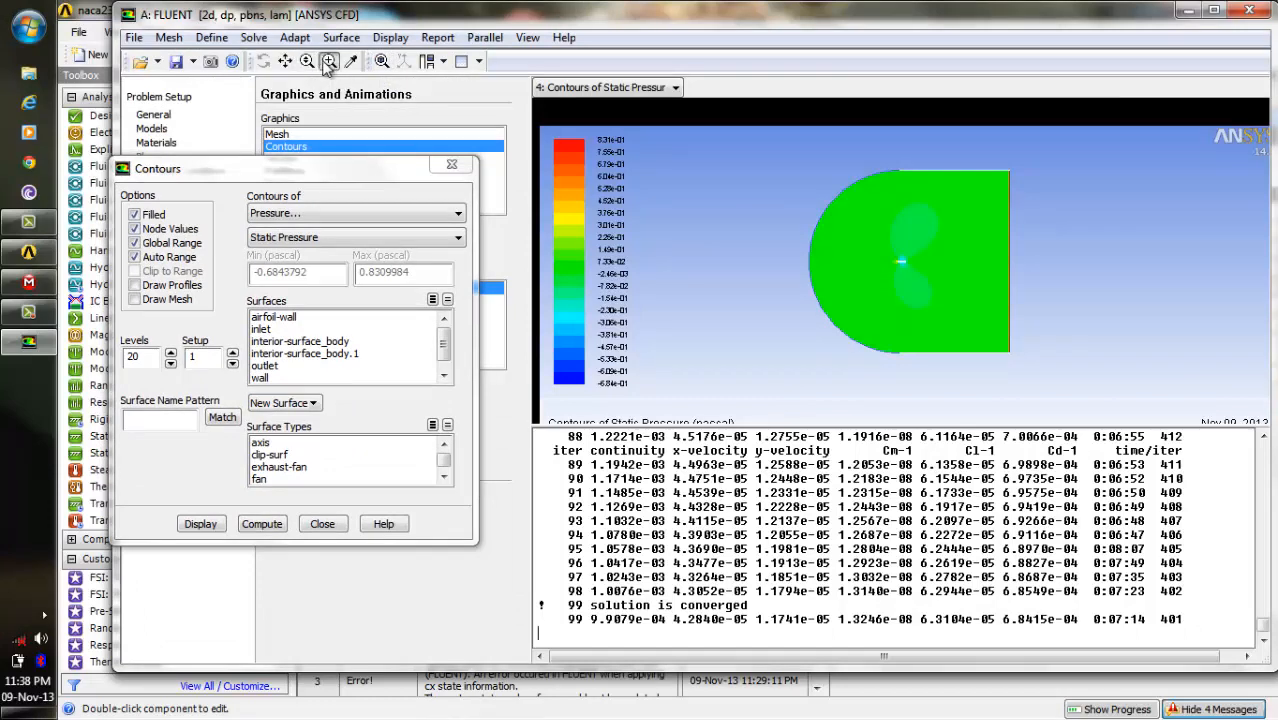
click(307, 61)
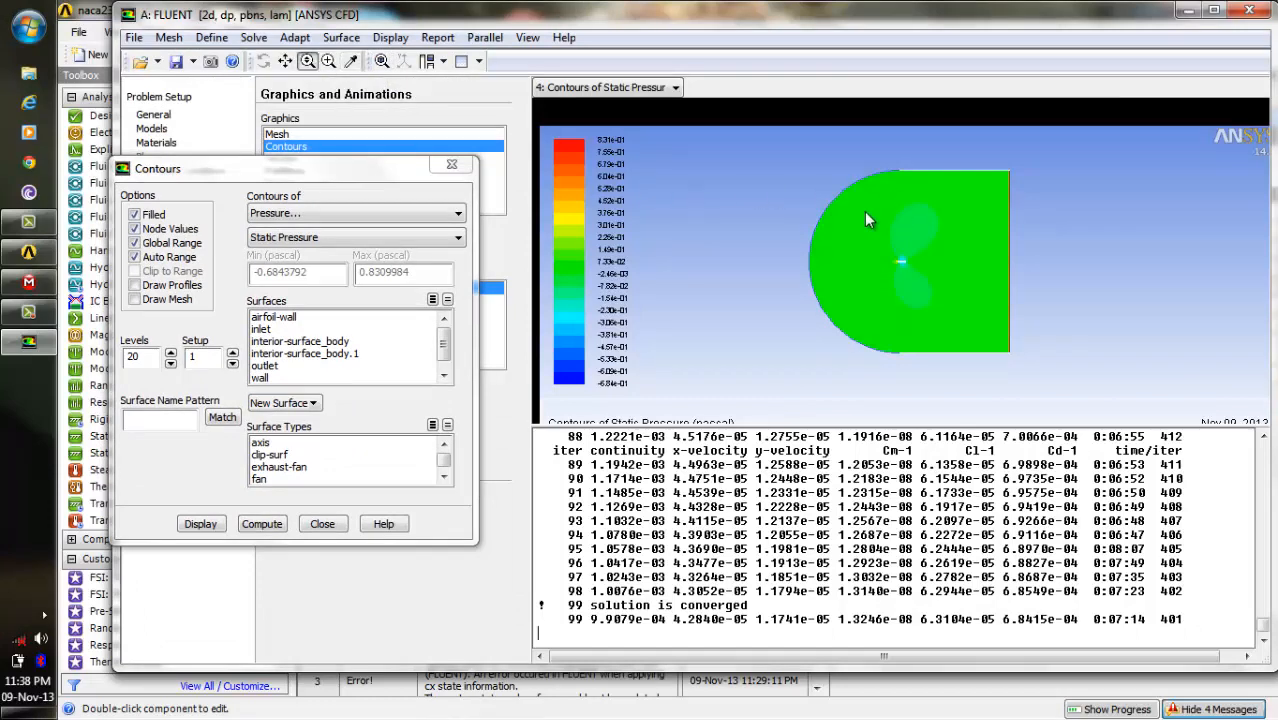
drag(862, 209, 961, 288)
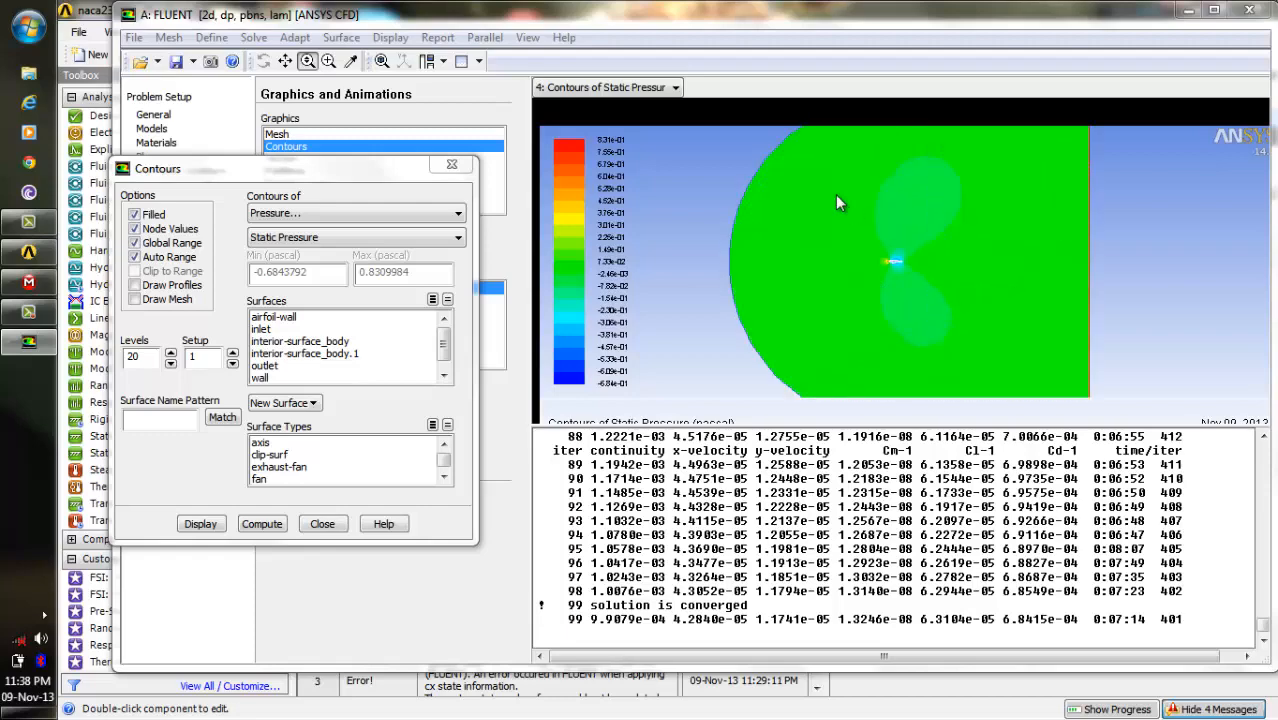
drag(835, 194, 841, 235)
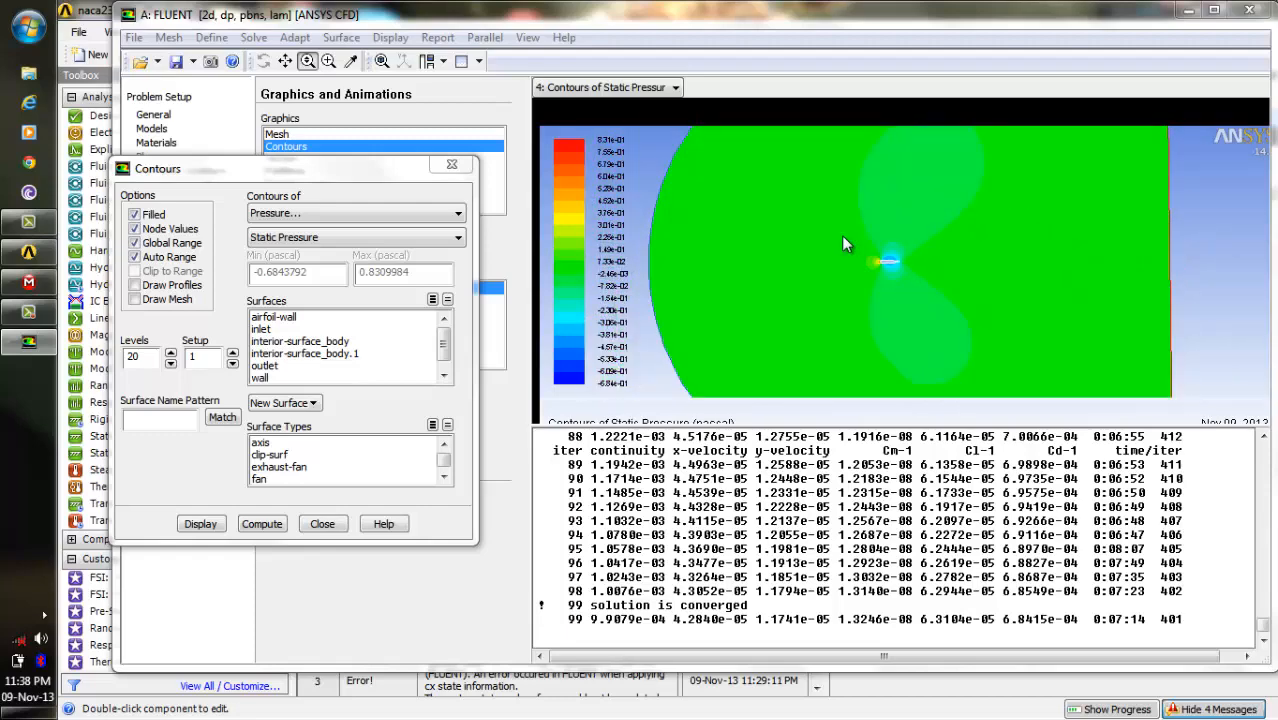
Display filled contours of Total Pressure with a close view of the airfoil.
click(456, 238)
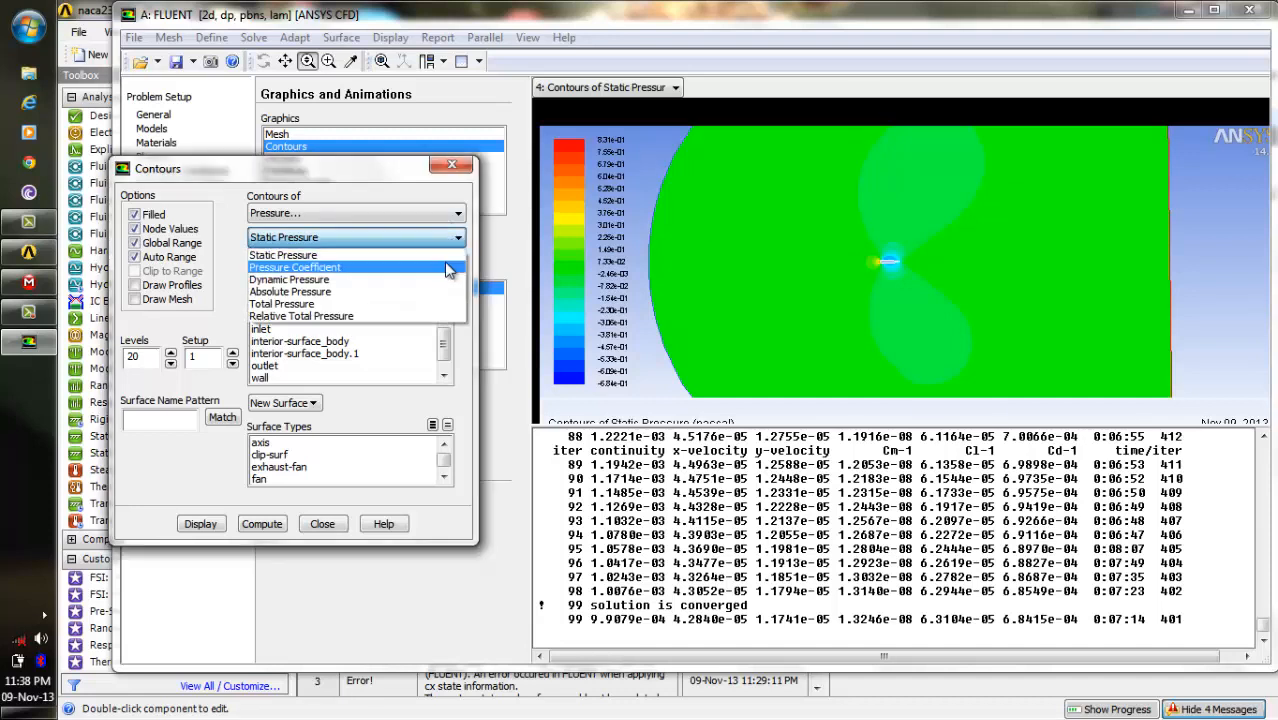
click(445, 304)
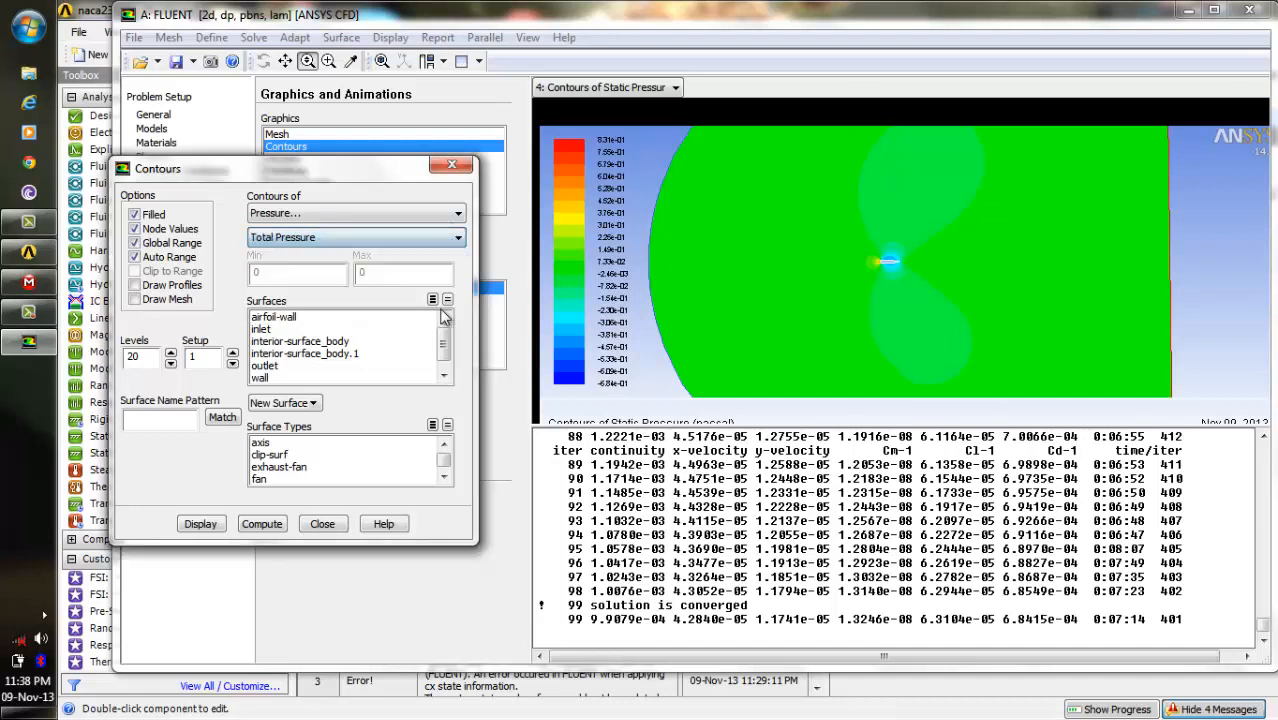
click(206, 524)
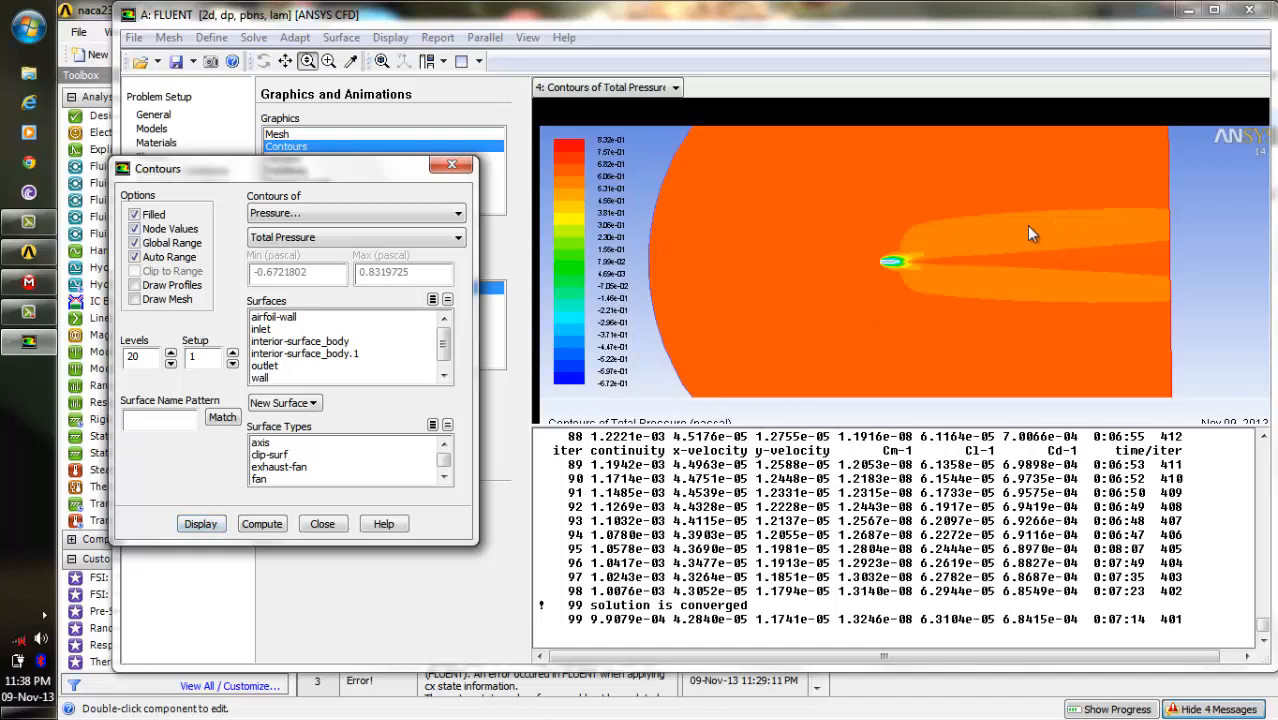
click(329, 62)
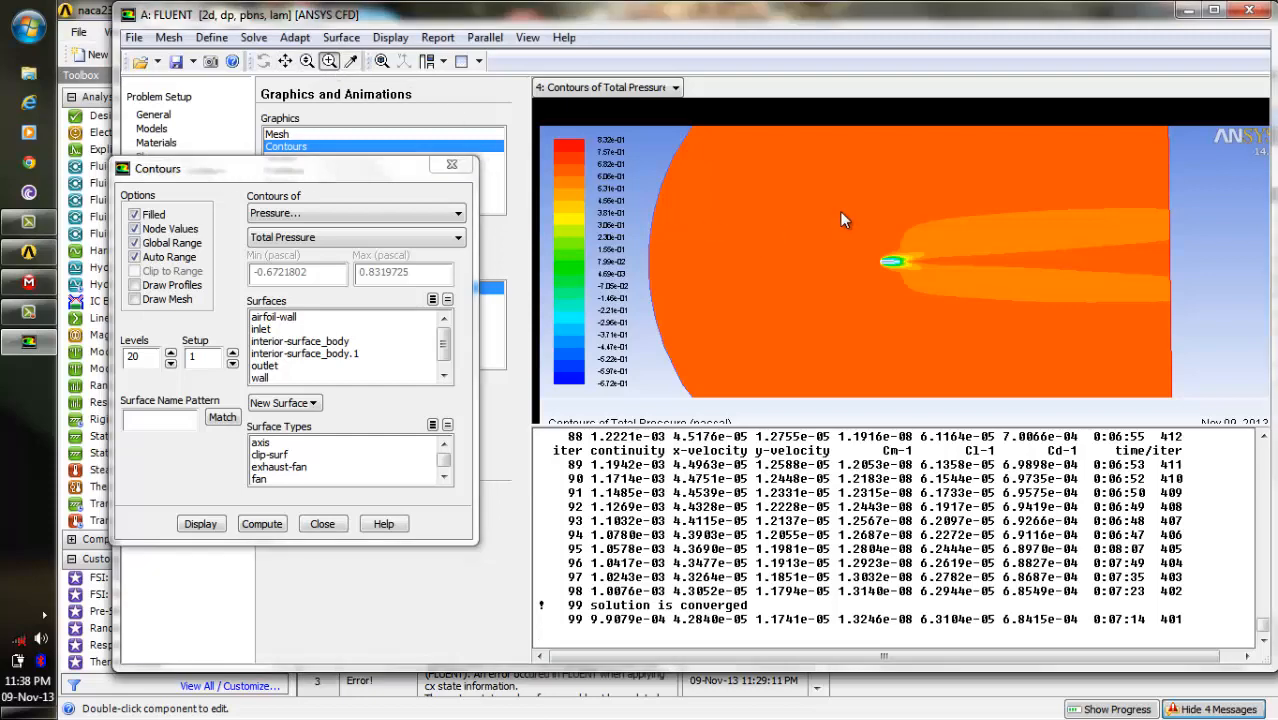
drag(848, 244, 965, 282)
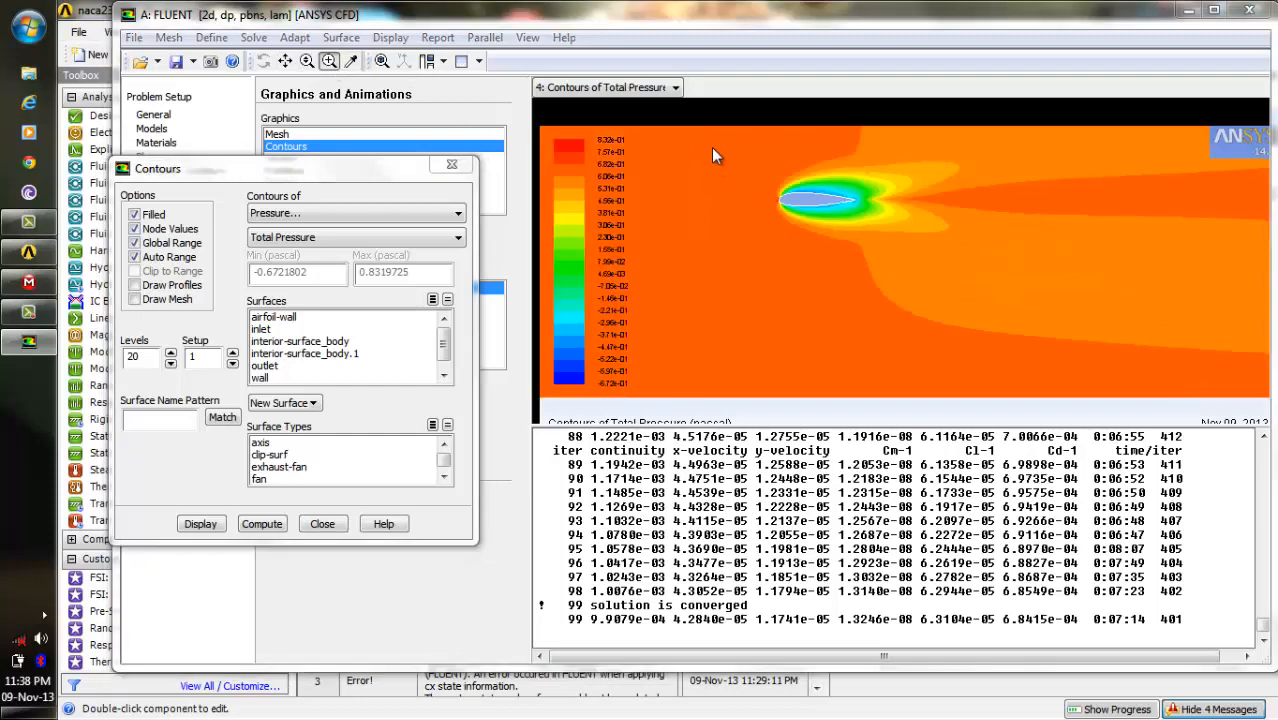
drag(730, 171, 938, 236)
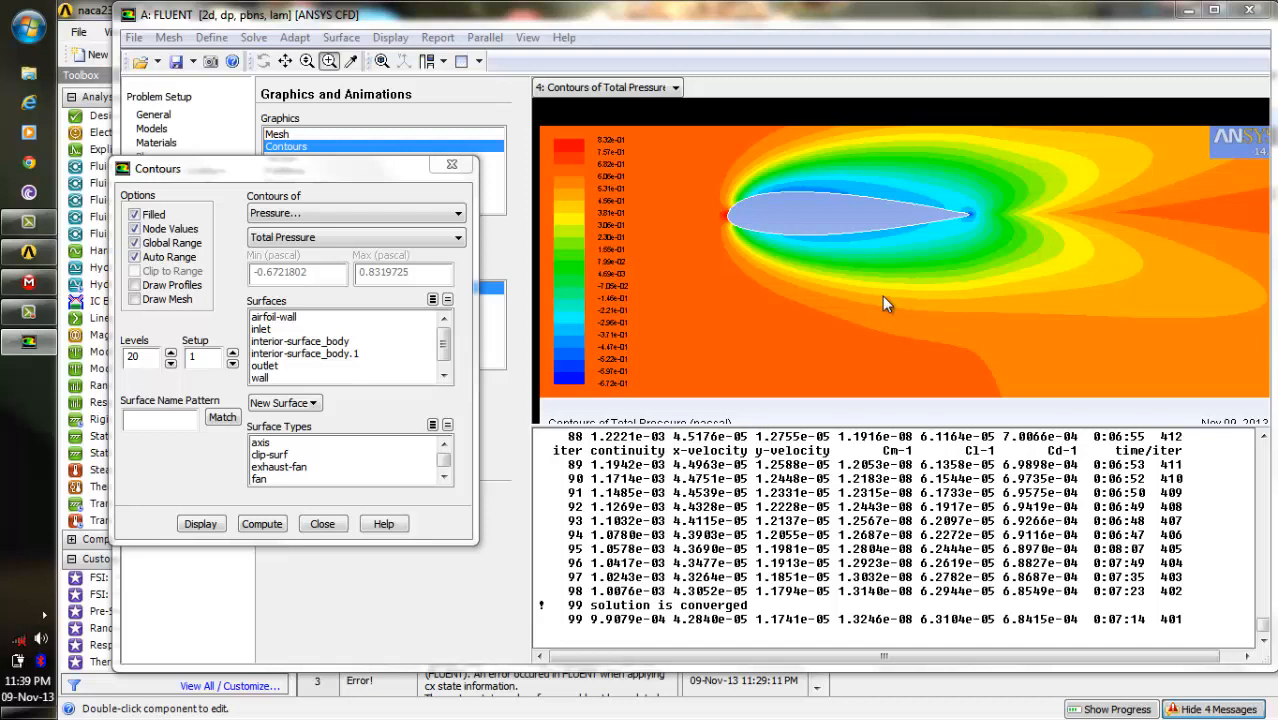
Display filled contours of Velocity Magnitude around the airfoil and close the contour settings.
click(434, 215)
click(430, 256)
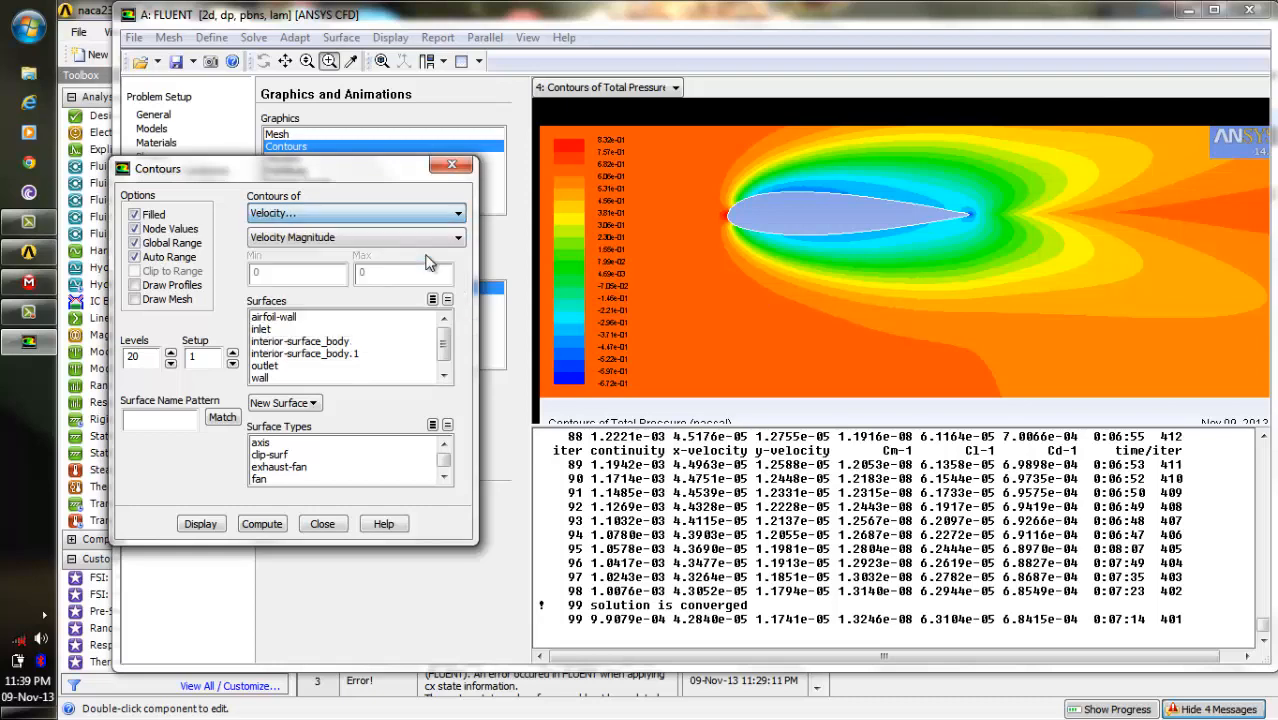
click(212, 524)
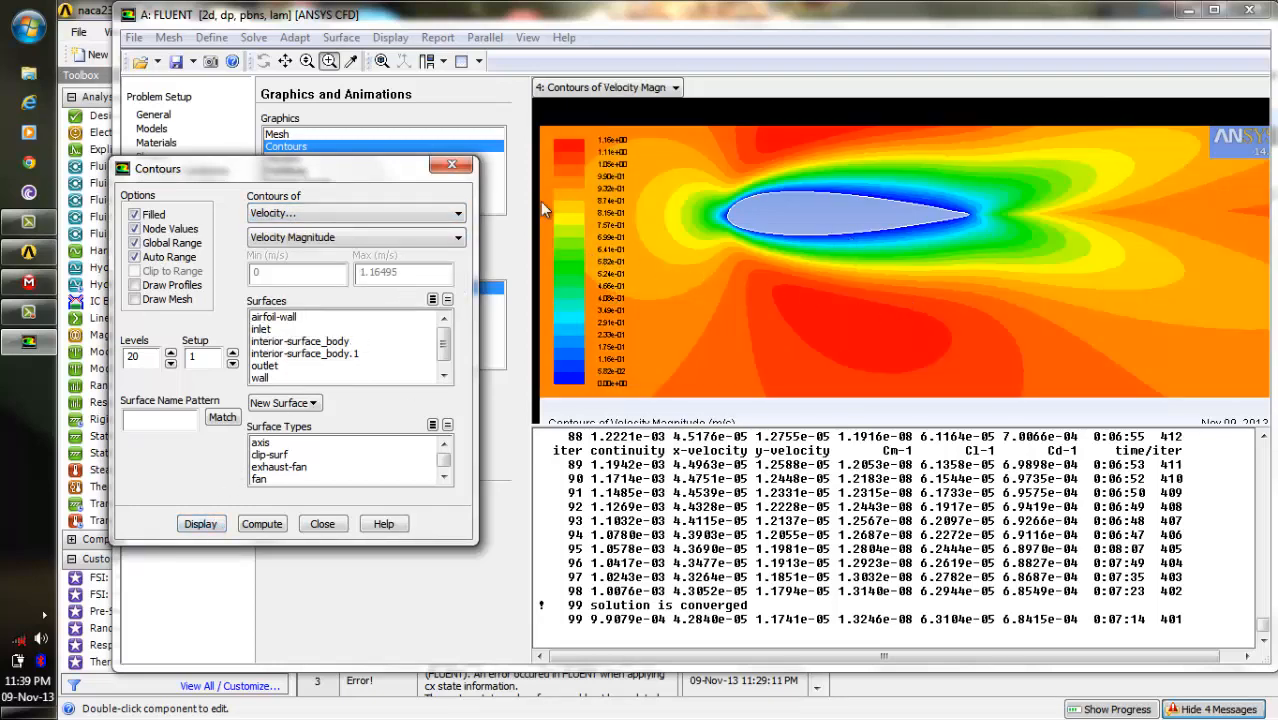
click(329, 61)
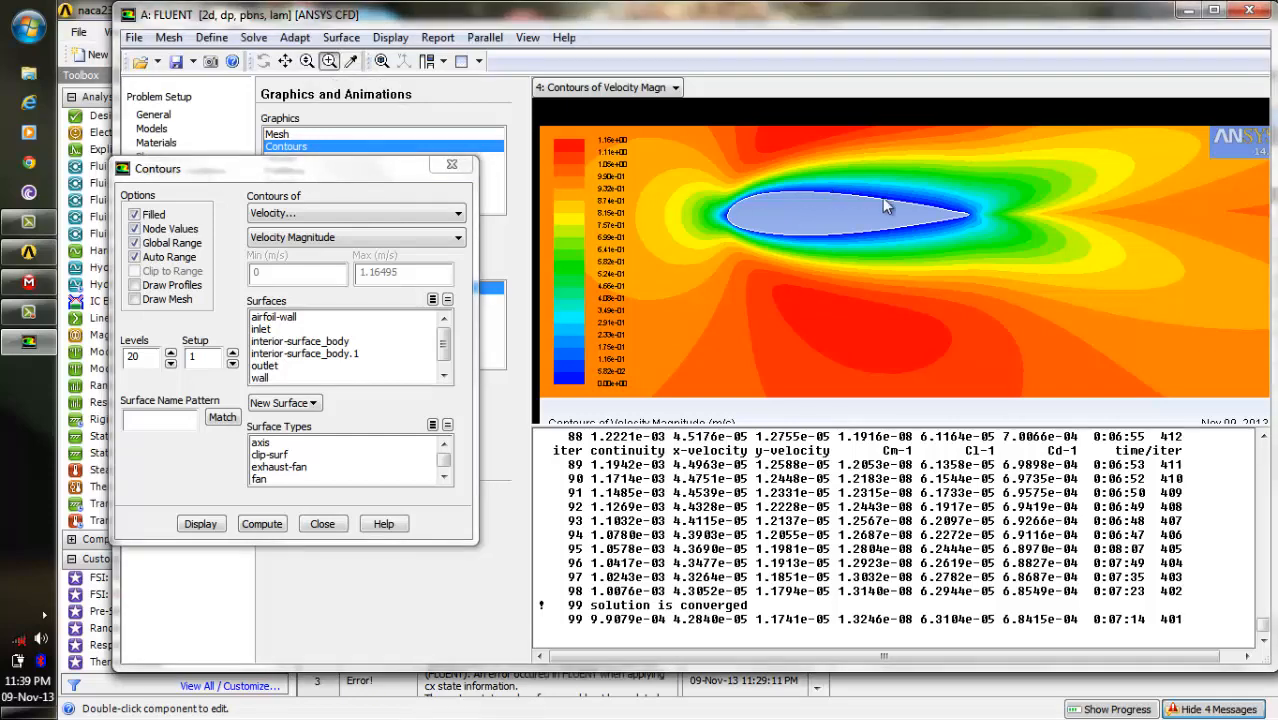
drag(918, 225, 1036, 270)
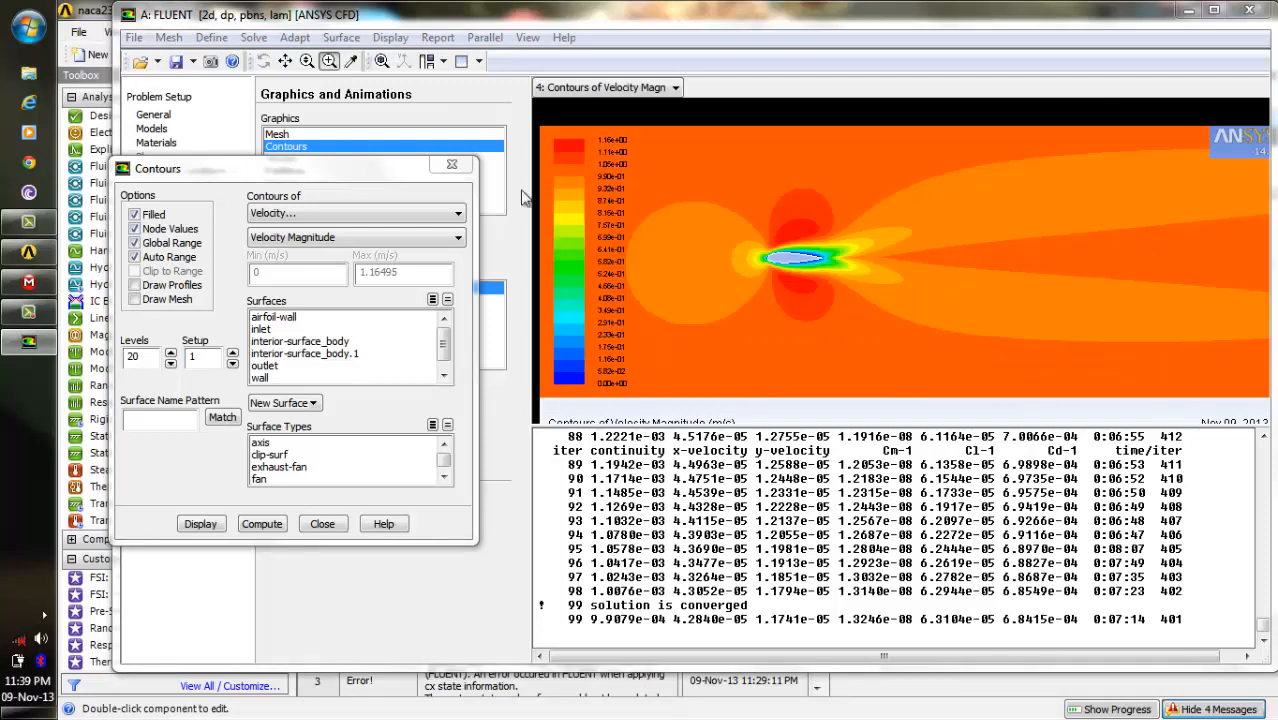
click(286, 61)
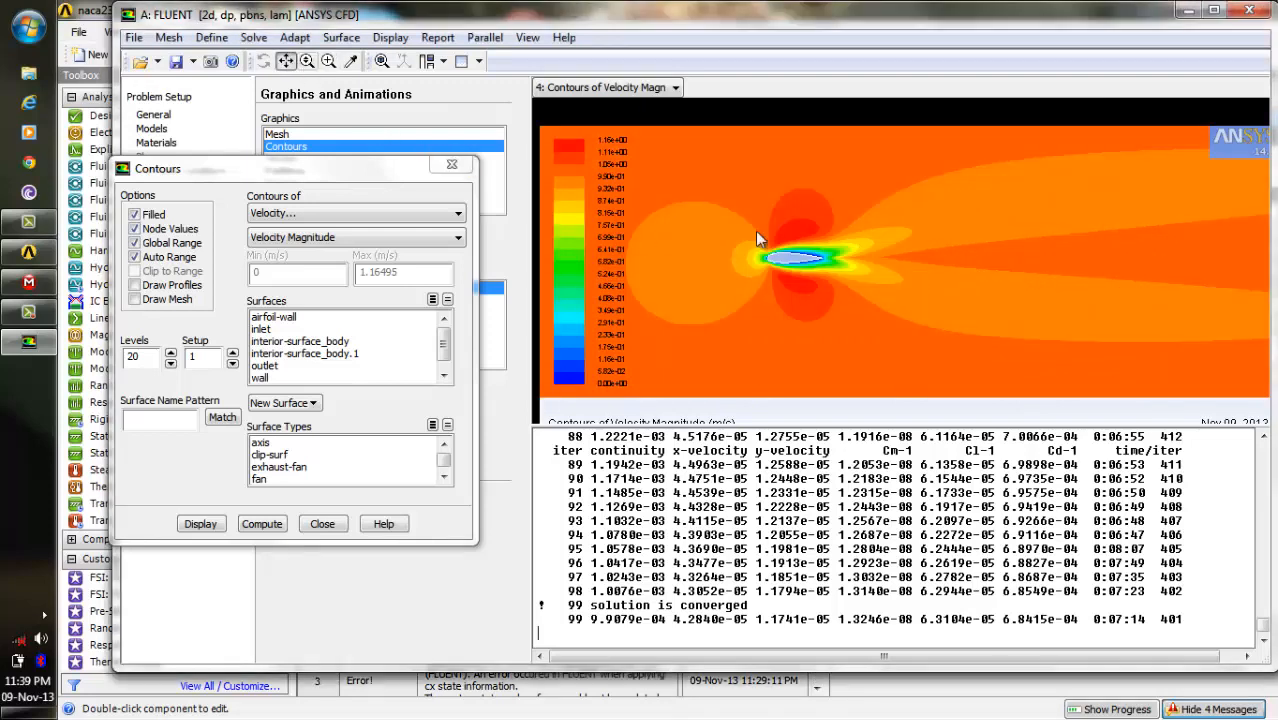
drag(782, 249, 843, 241)
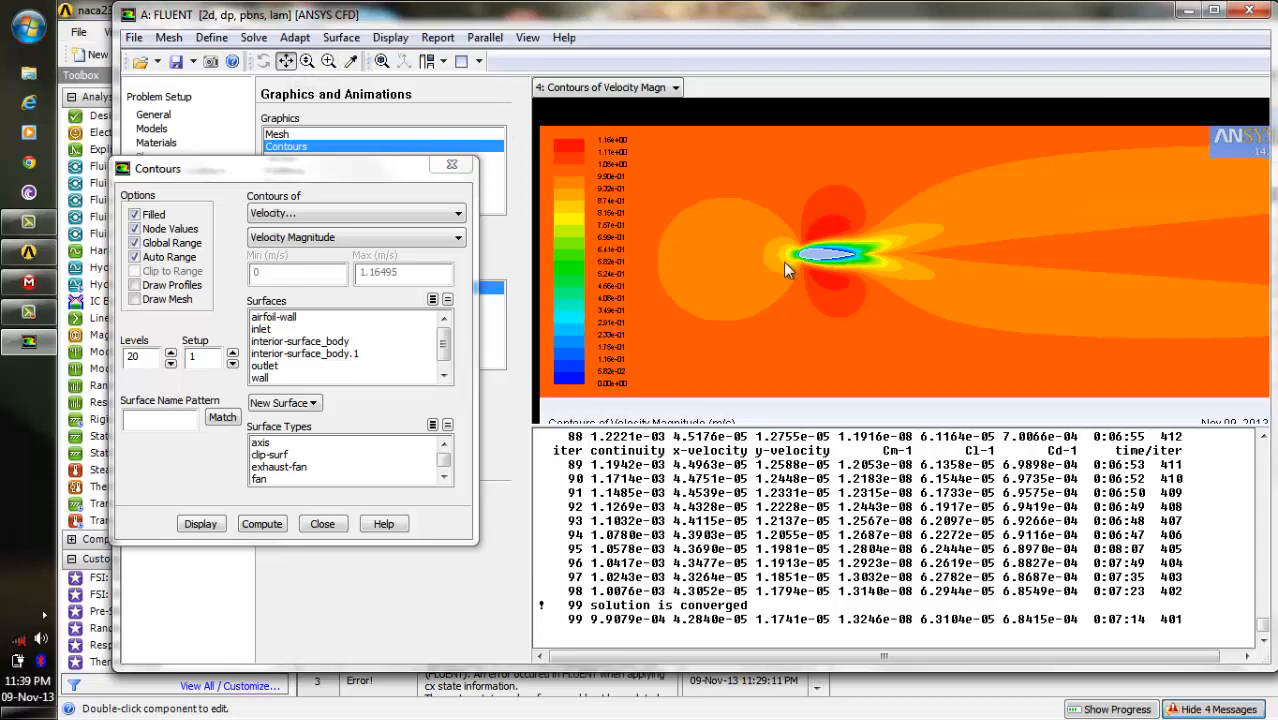
drag(783, 262, 866, 273)
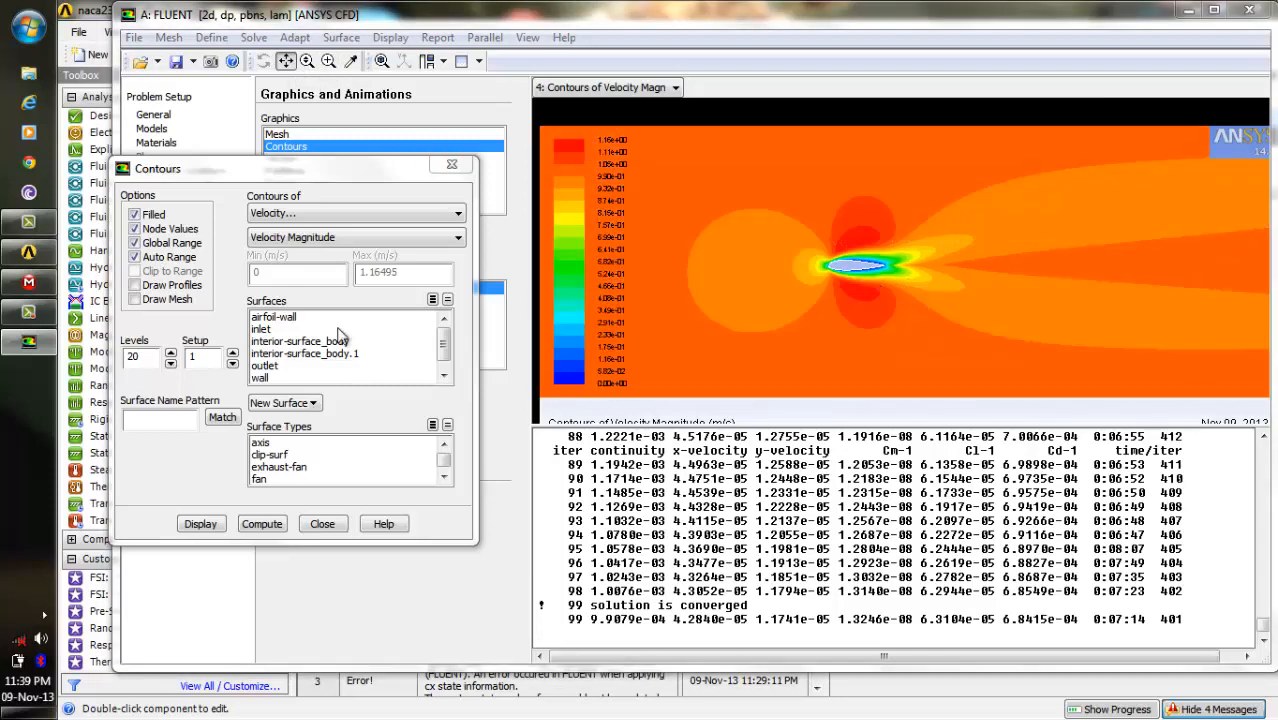
click(322, 523)
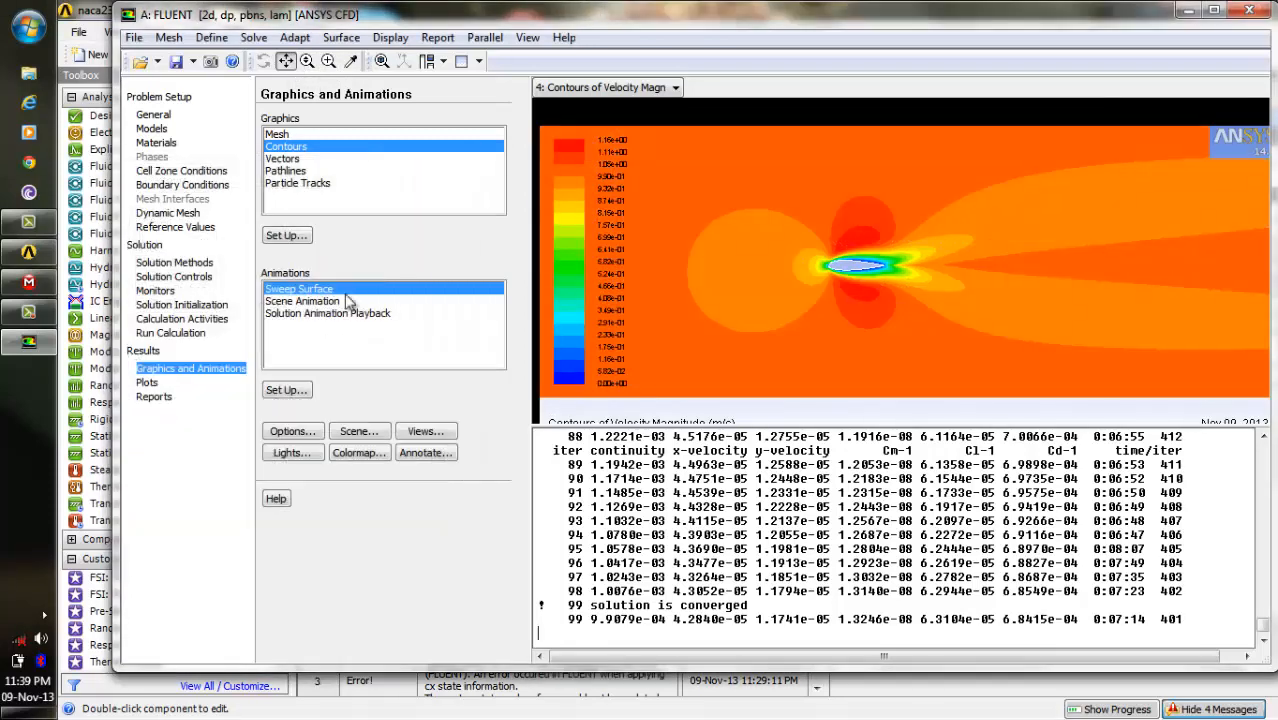
Display velocity vectors colored by Velocity Magnitude around the airfoil, in arrow style at scale 1, and close the vector settings.
click(295, 160)
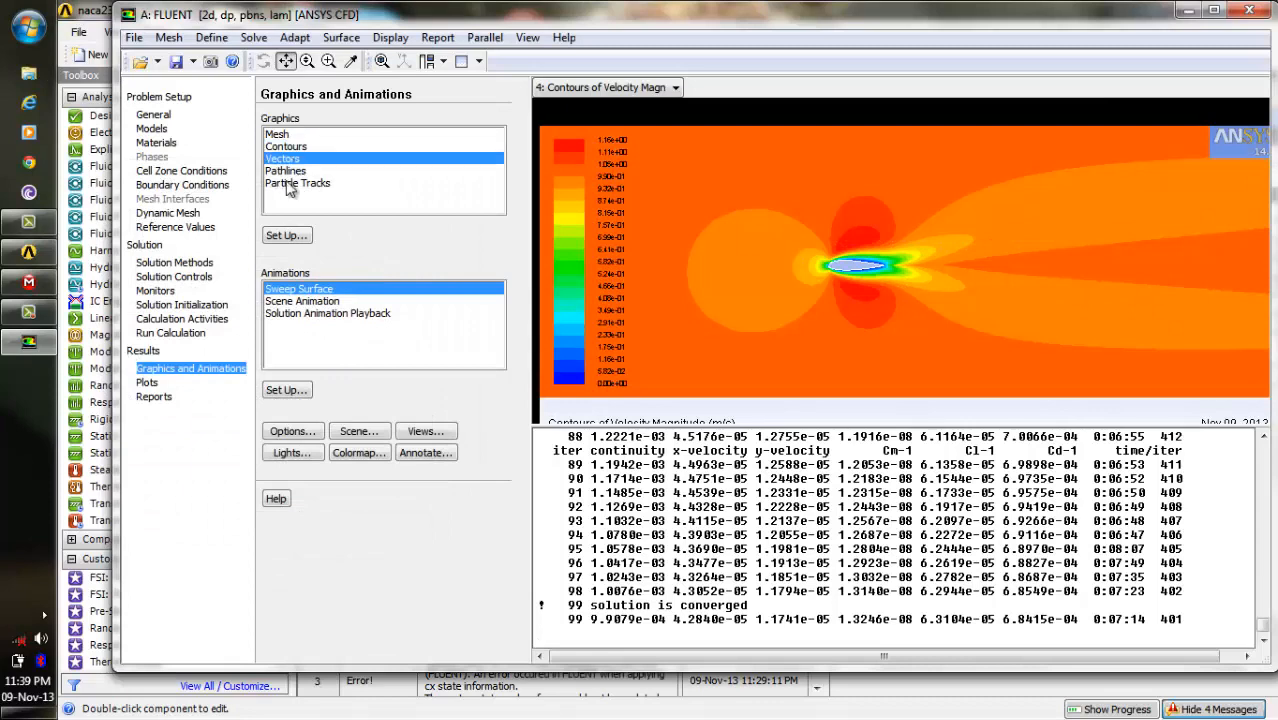
click(286, 236)
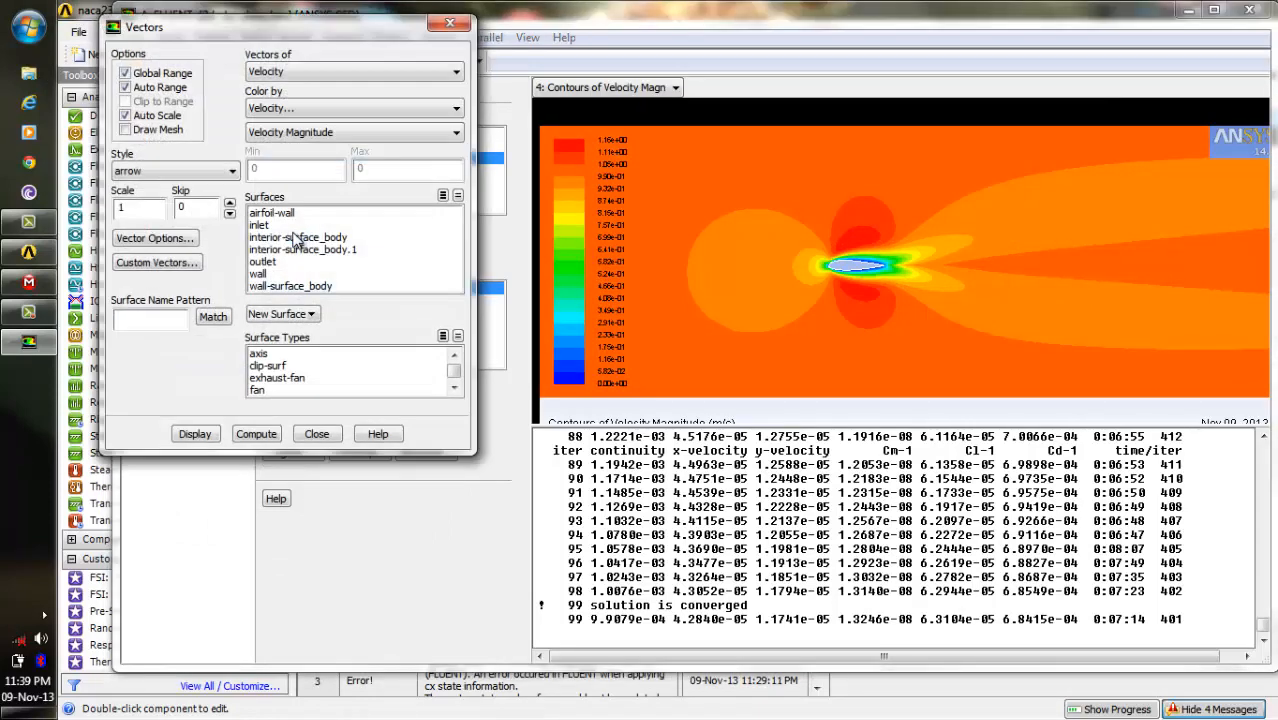
click(195, 436)
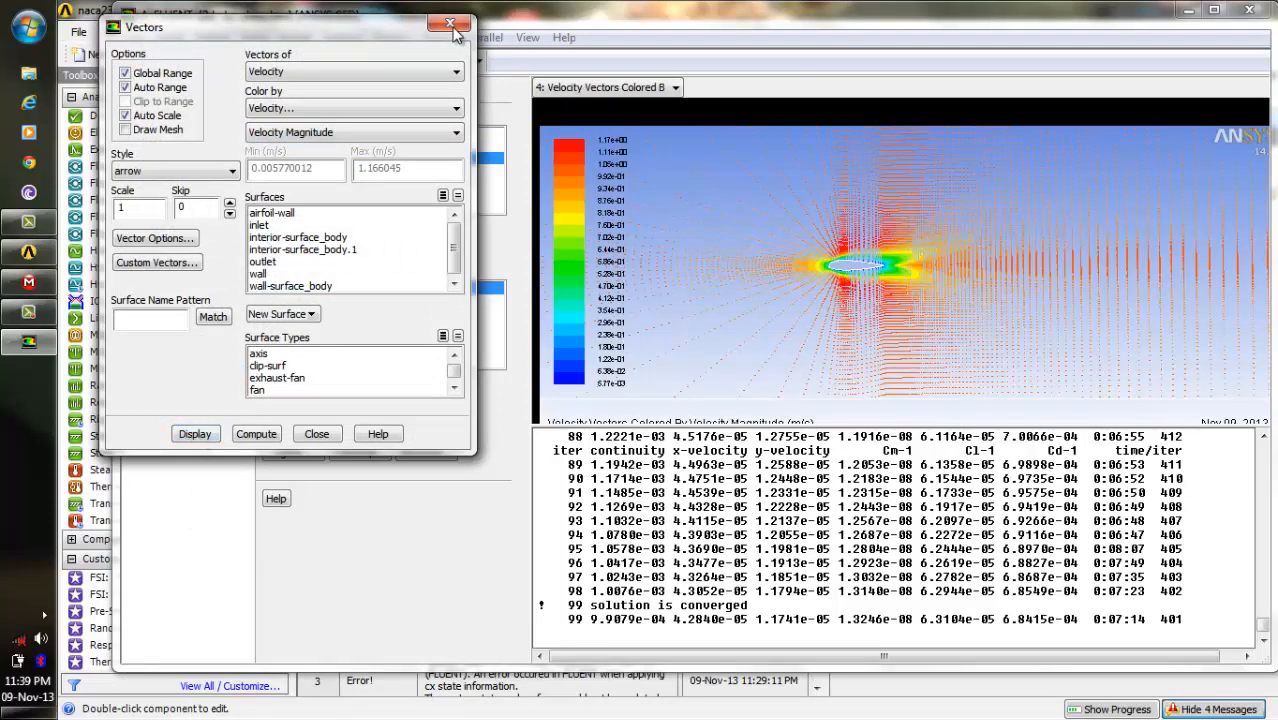
drag(369, 30, 363, 286)
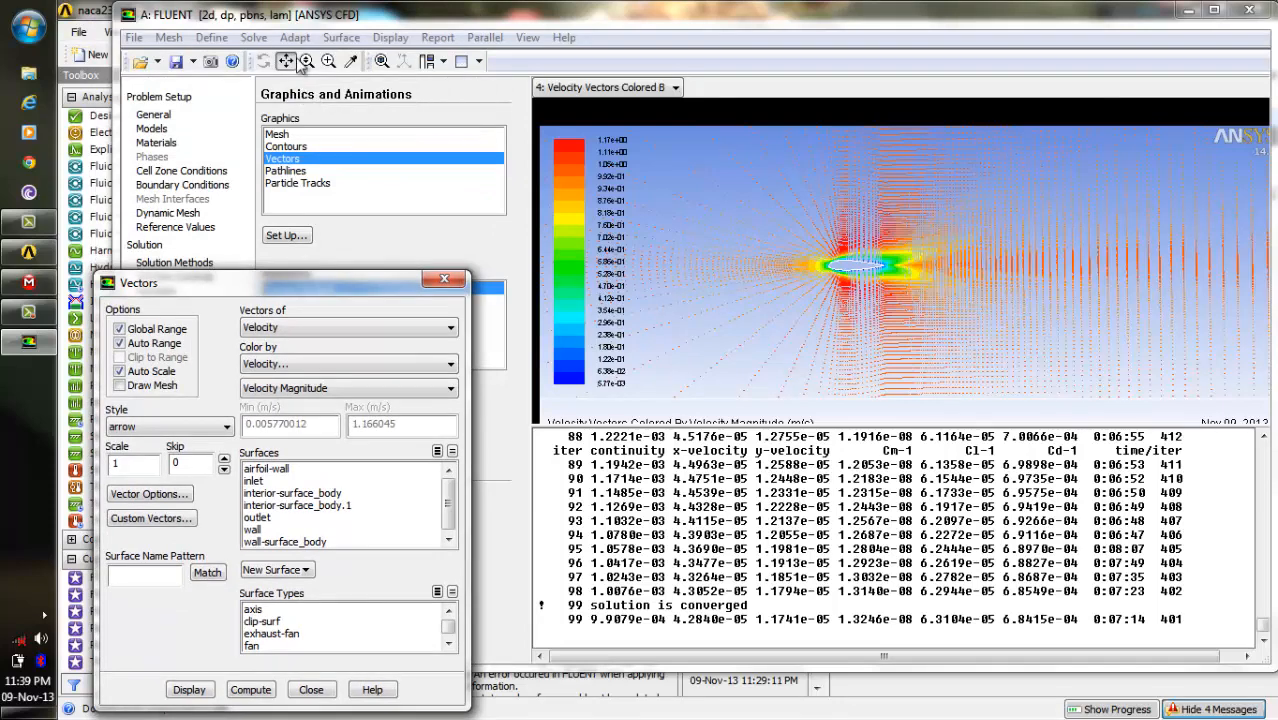
click(329, 61)
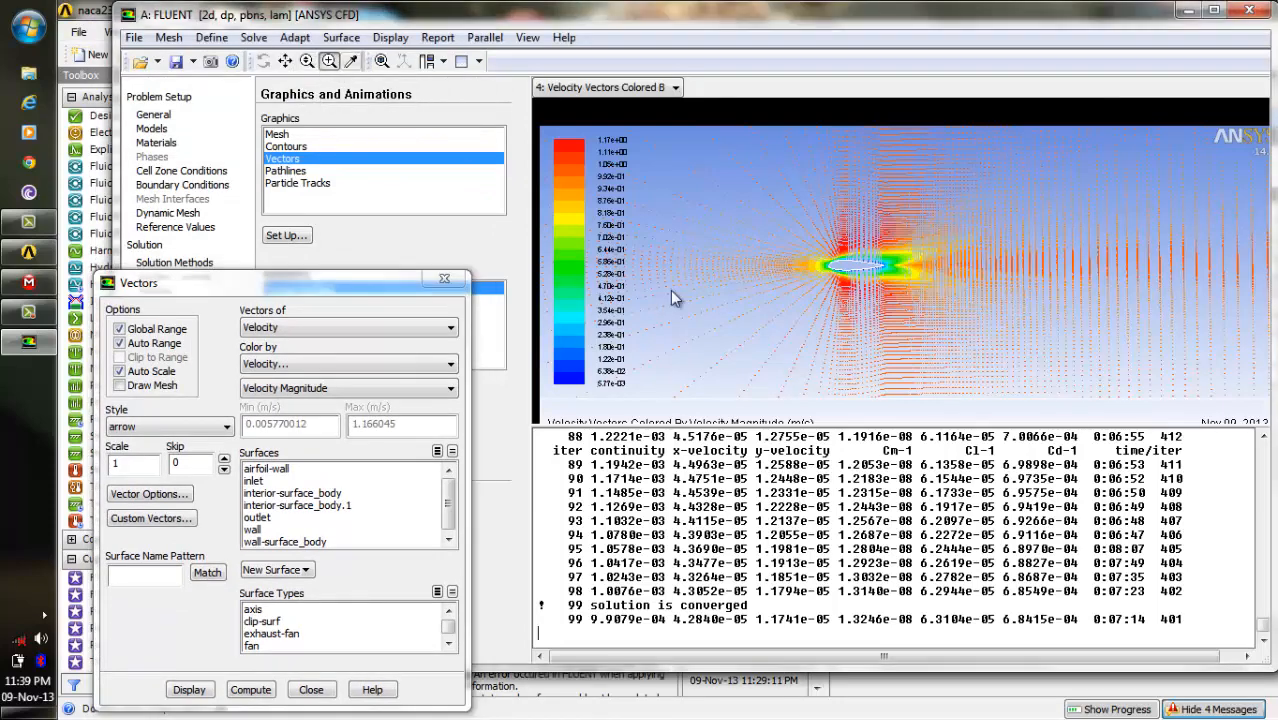
drag(718, 174, 1010, 315)
drag(810, 256, 938, 324)
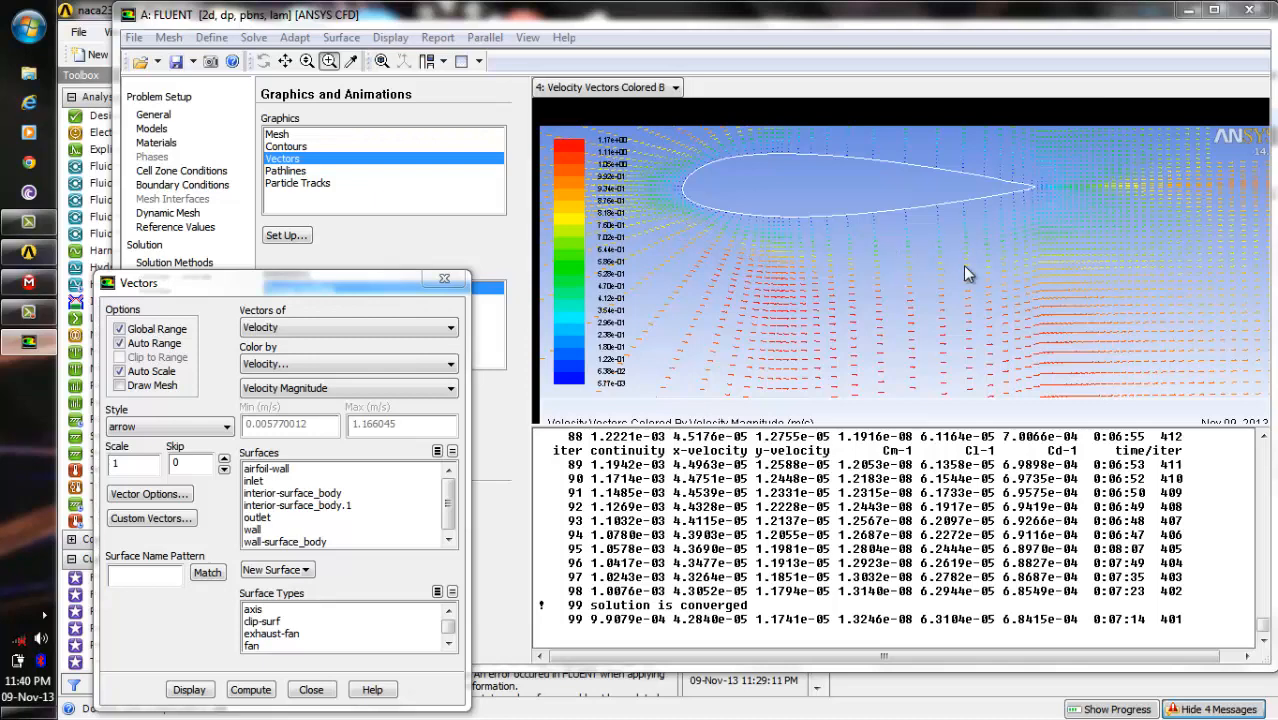
click(444, 279)
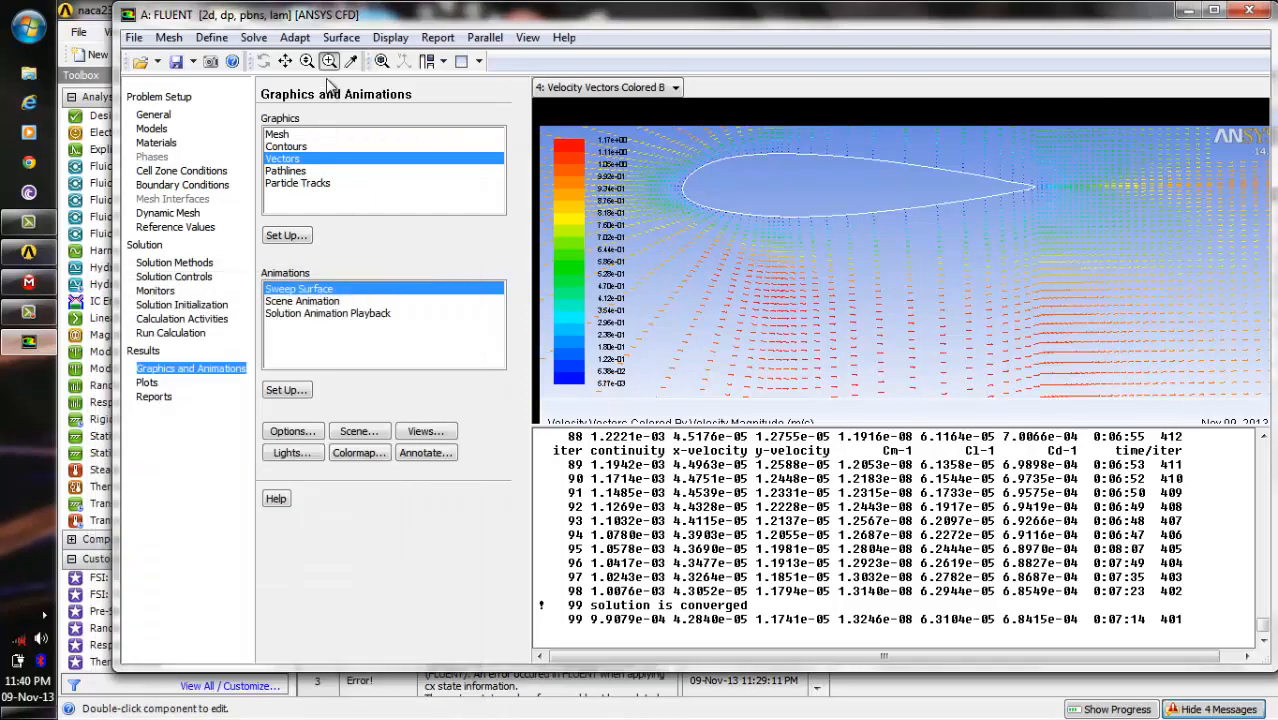
click(286, 61)
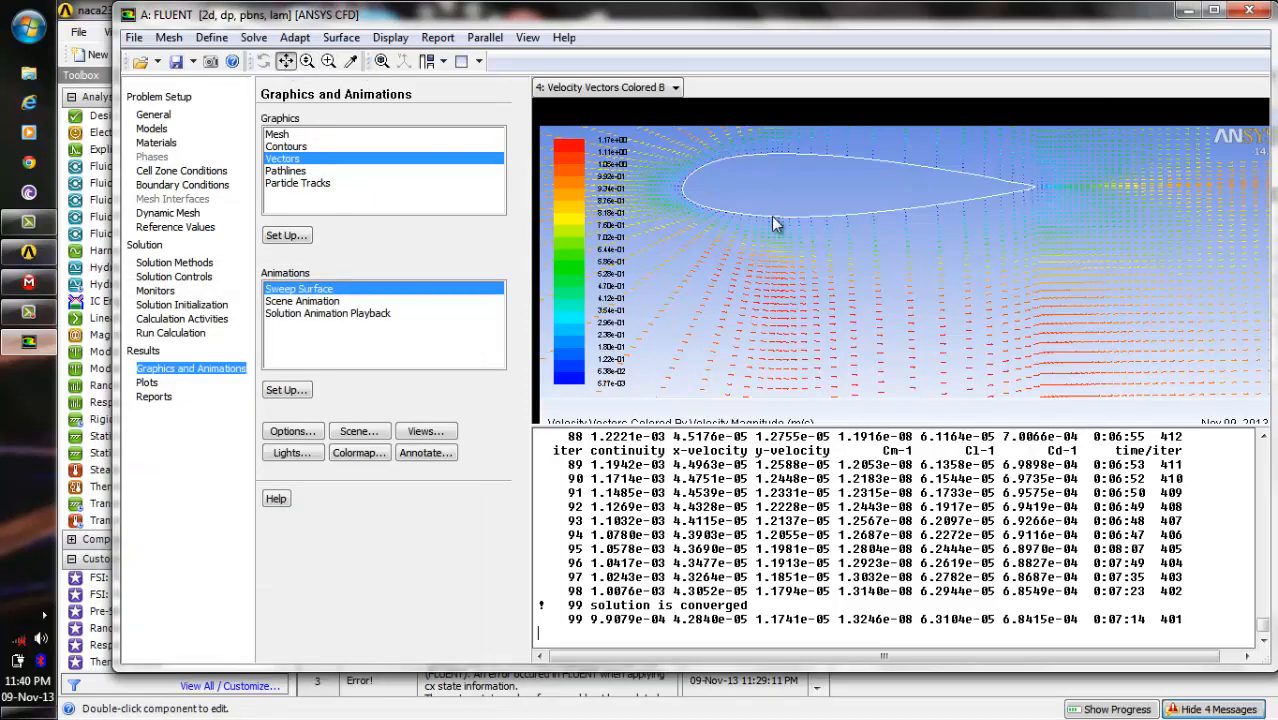
drag(912, 247, 989, 270)
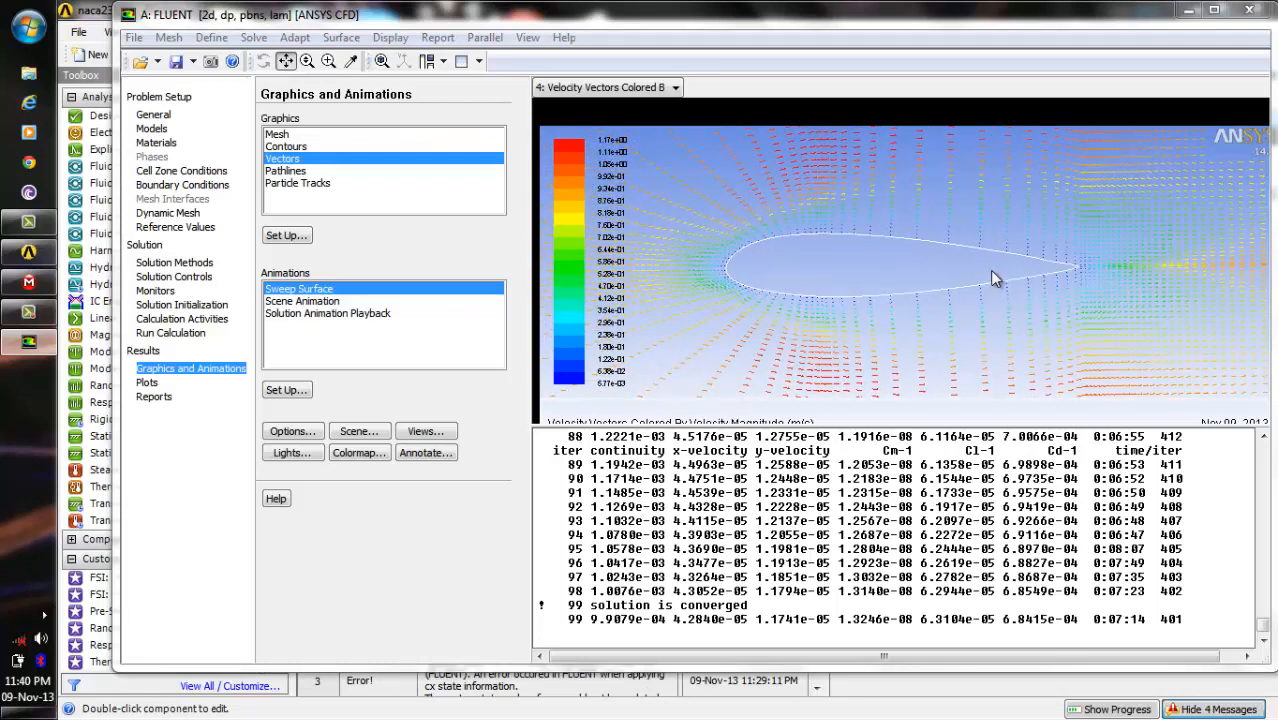
Display pathlines released from the airfoil-wall surface, colored by Particle ID with step size 0.01 m and 500 steps.
click(292, 172)
click(297, 235)
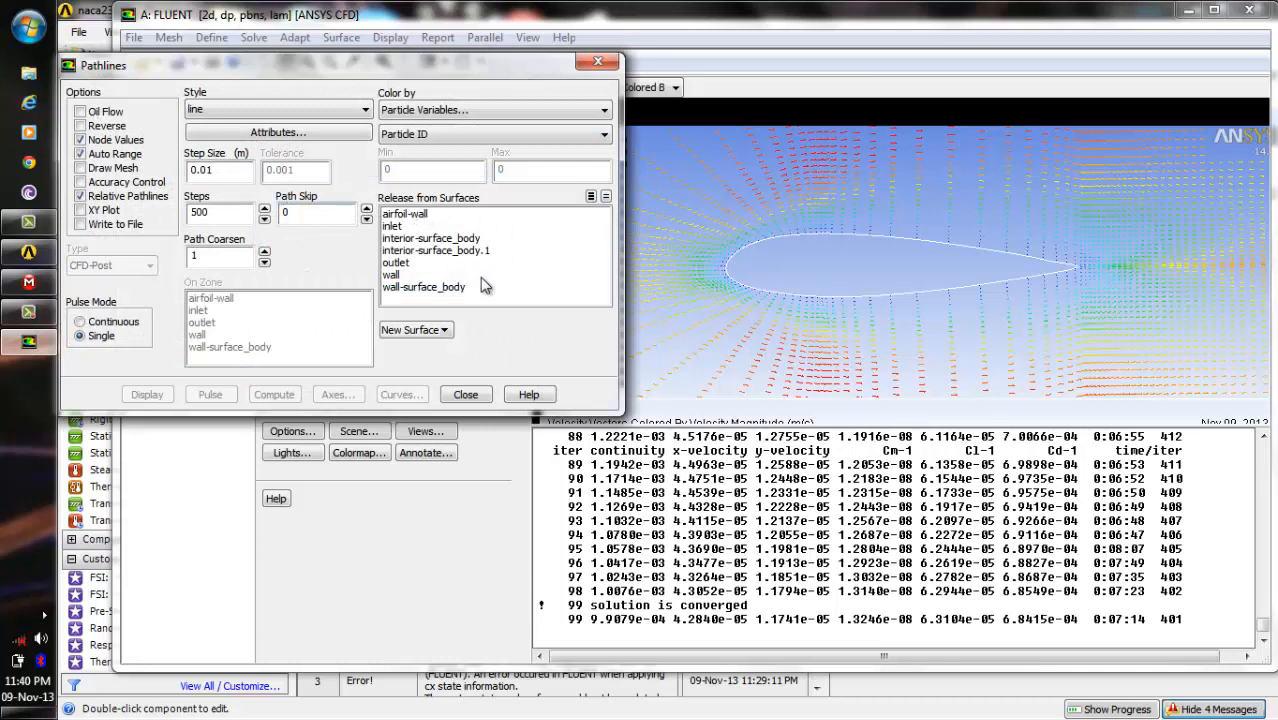
click(408, 219)
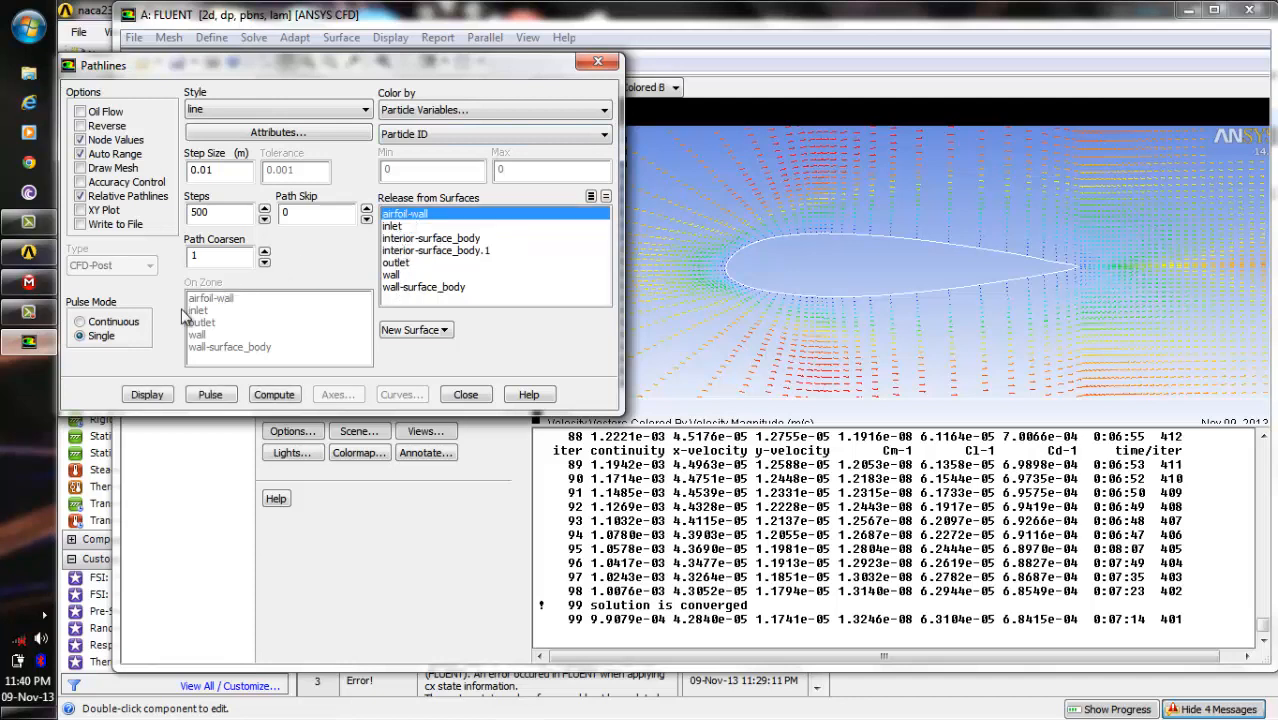
click(166, 396)
click(146, 396)
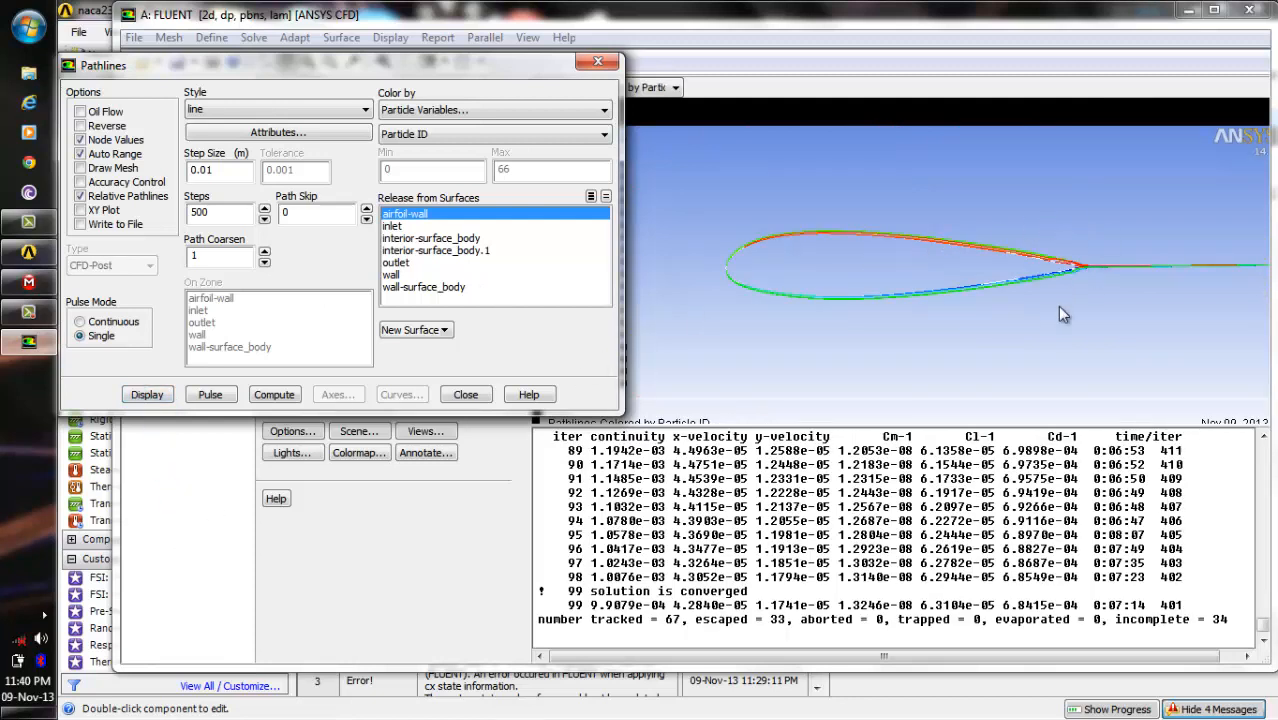
Switch the pathline release surface from airfoil-wall to interior-surface_body and display the pathlines.
click(416, 240)
click(414, 218)
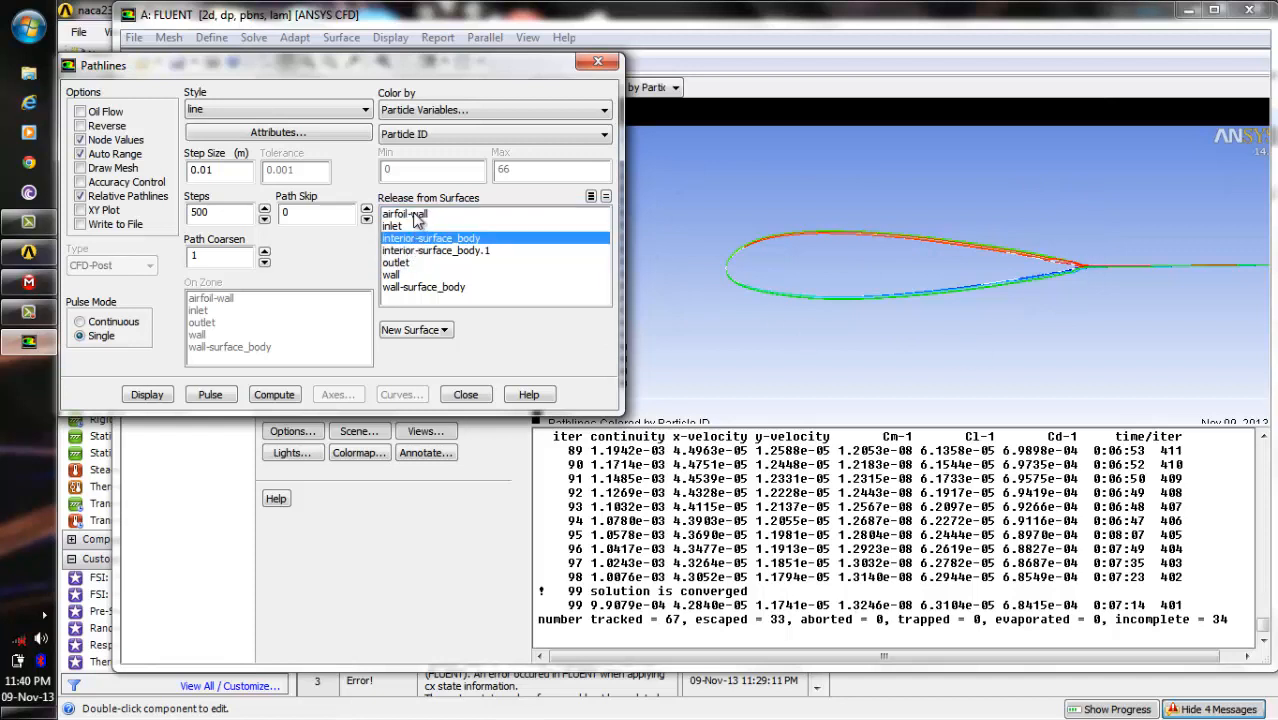
click(150, 394)
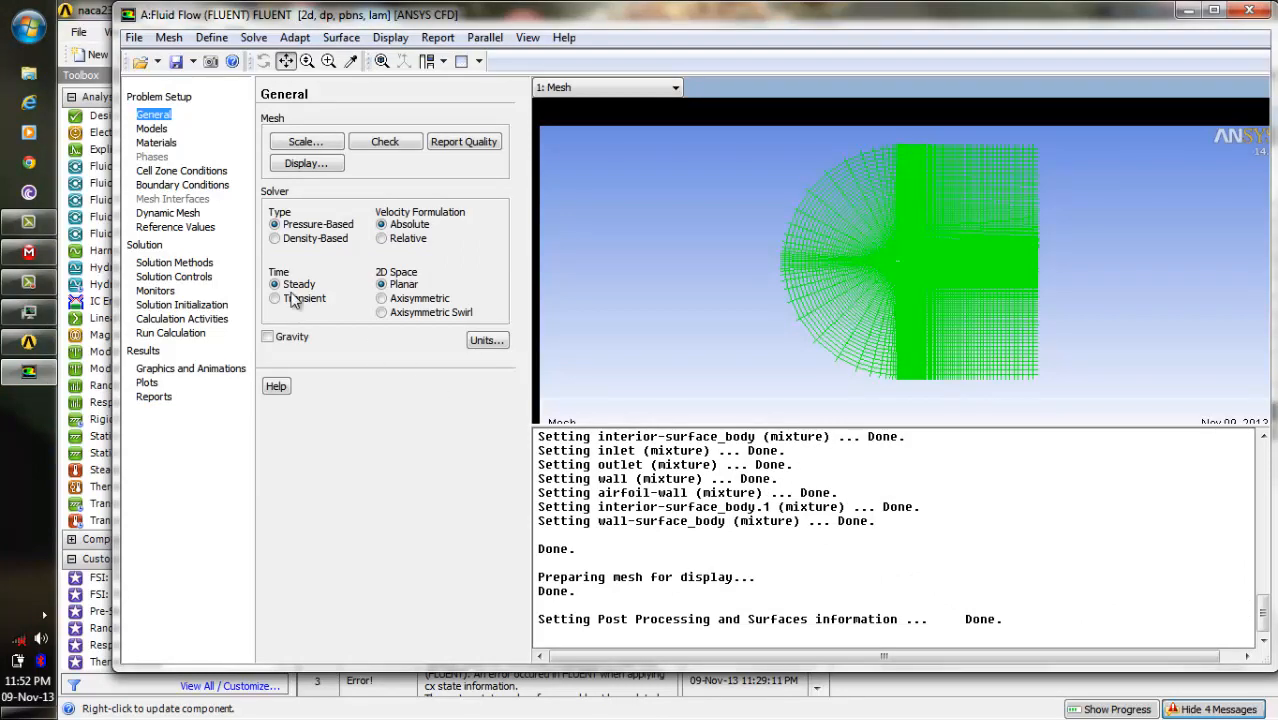
Open the velocity settings of the inlet boundary and compute the cosine of 4 degrees in Calculator.
click(180, 187)
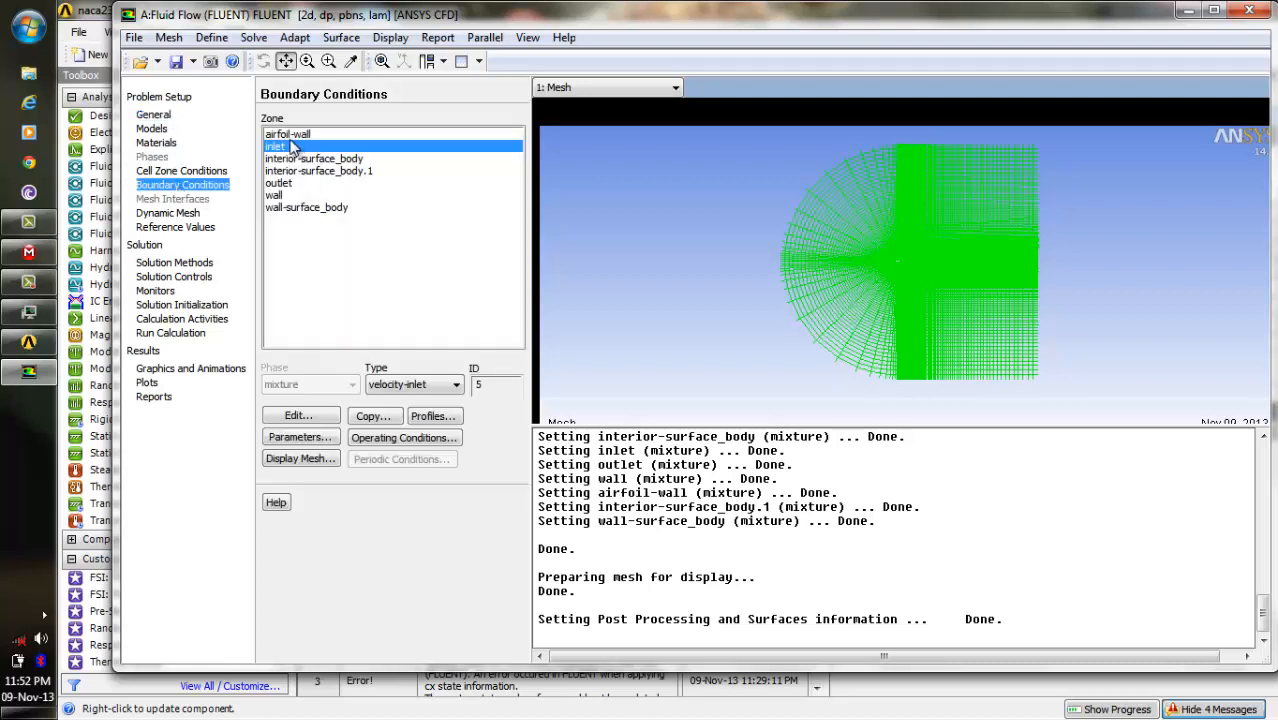
click(314, 415)
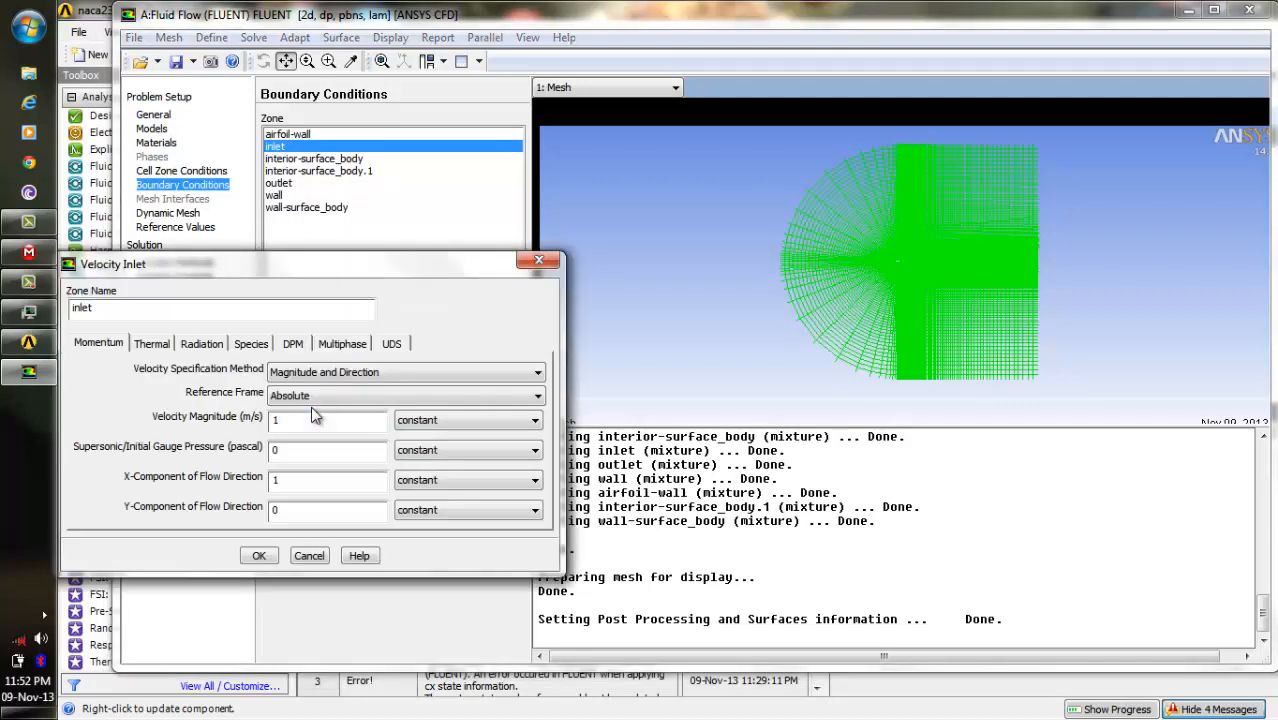
click(36, 34)
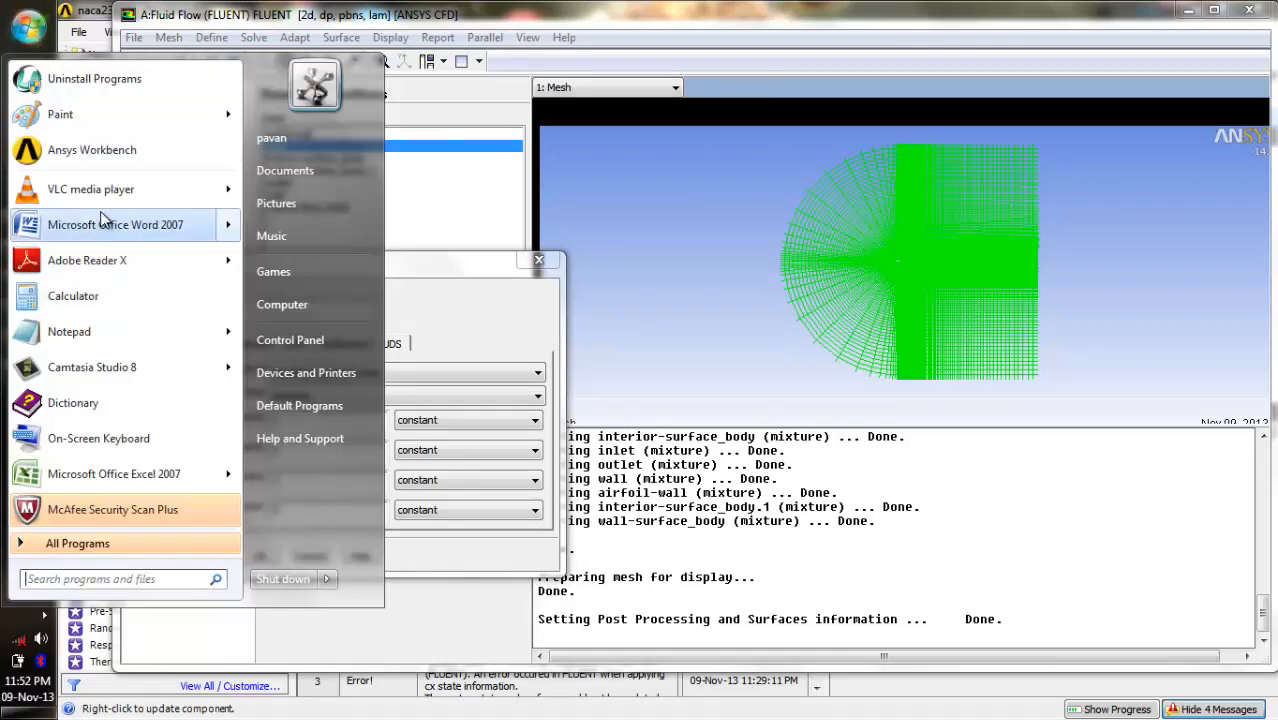
click(95, 297)
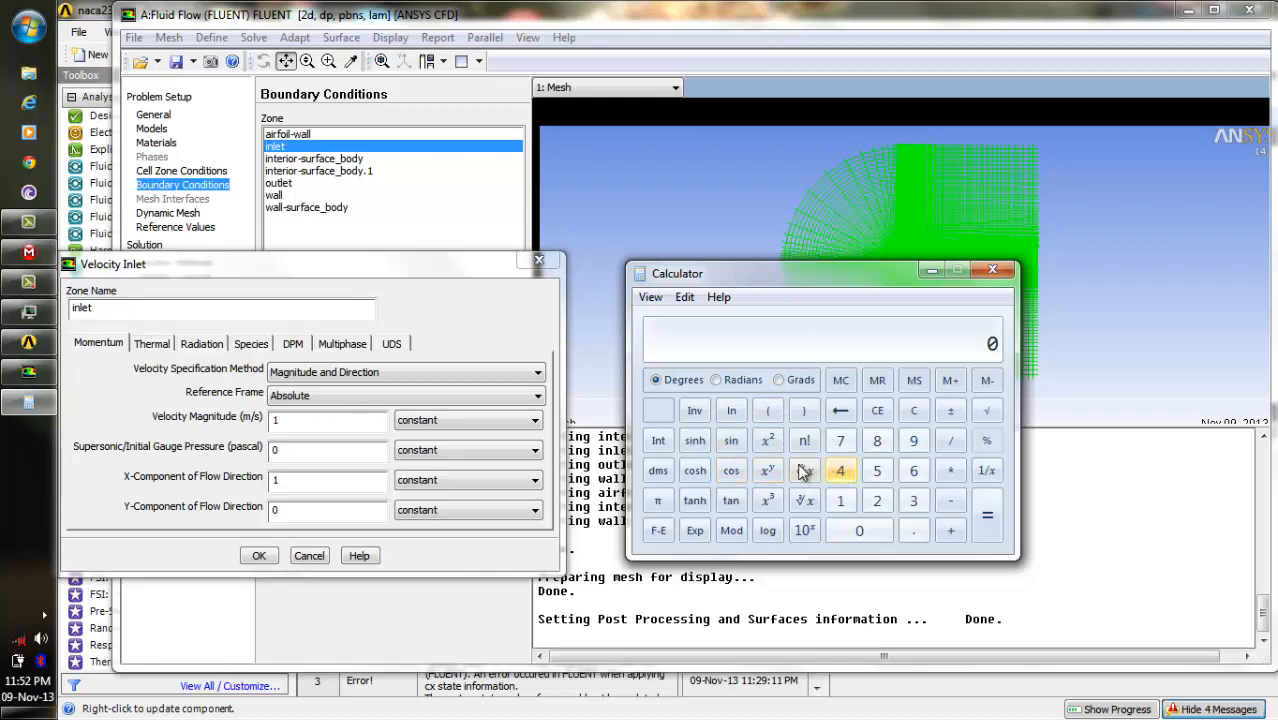
click(729, 471)
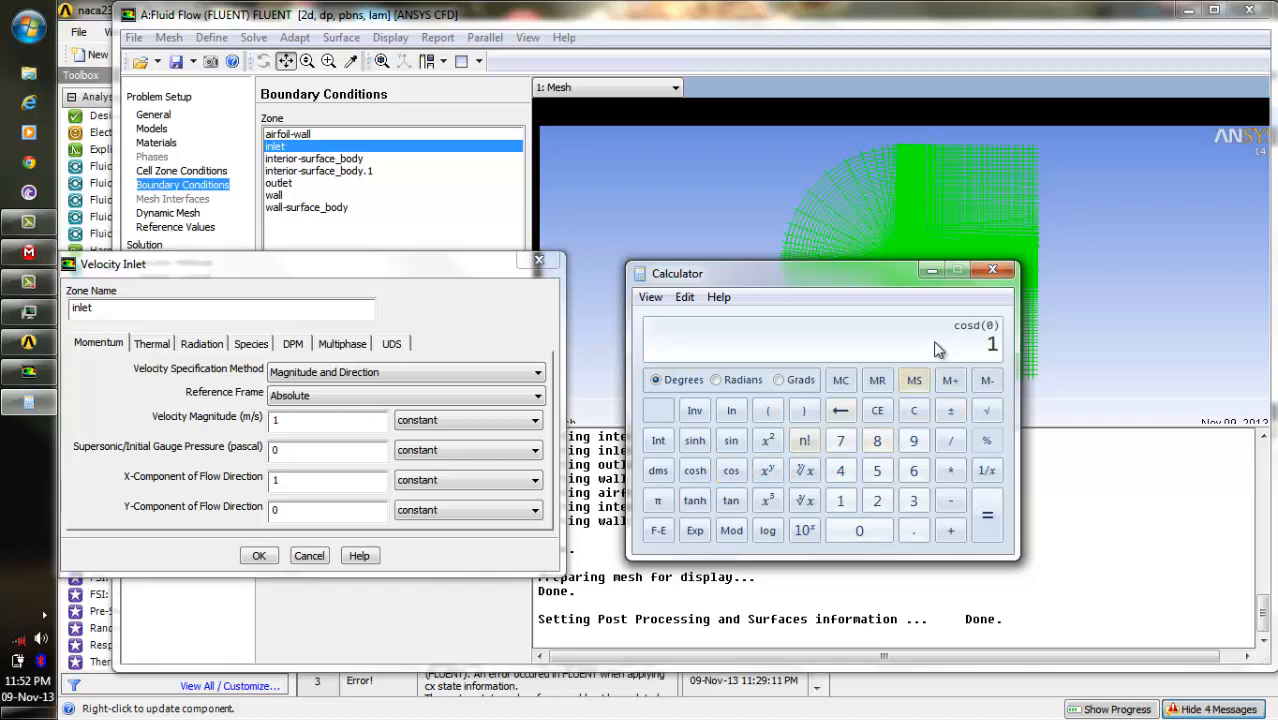
key(Escape)
key(4)
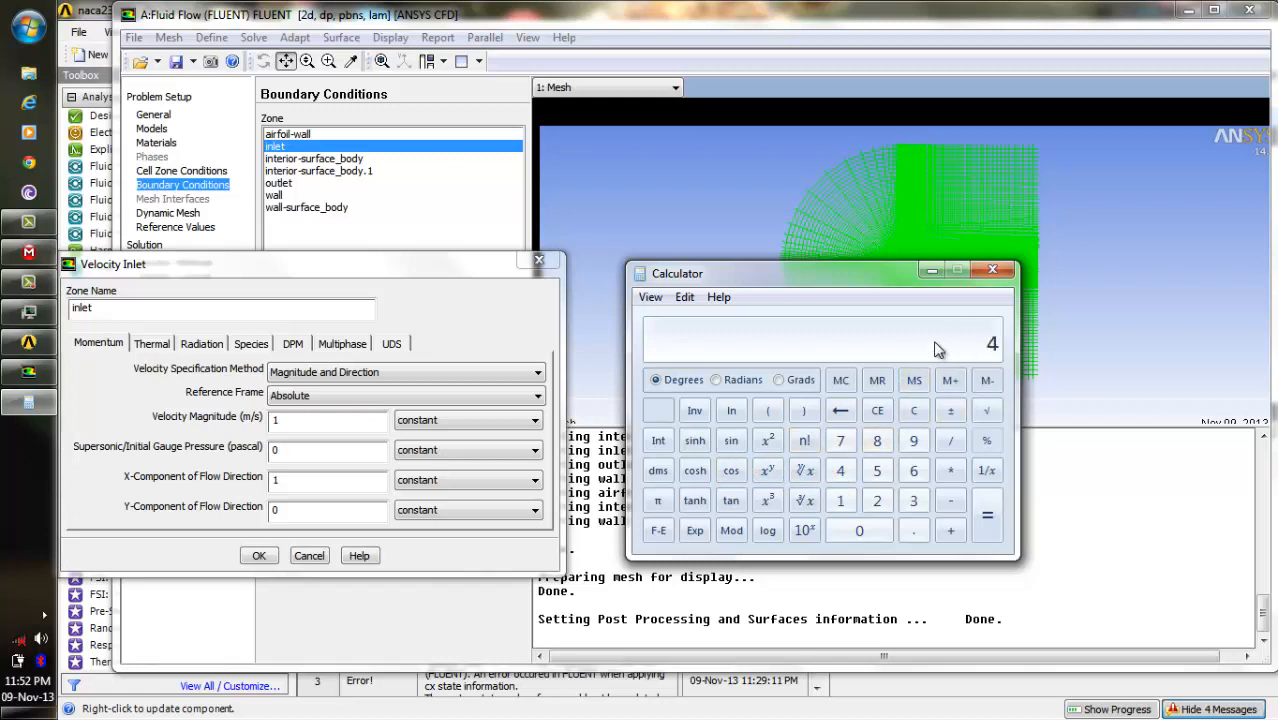
click(730, 471)
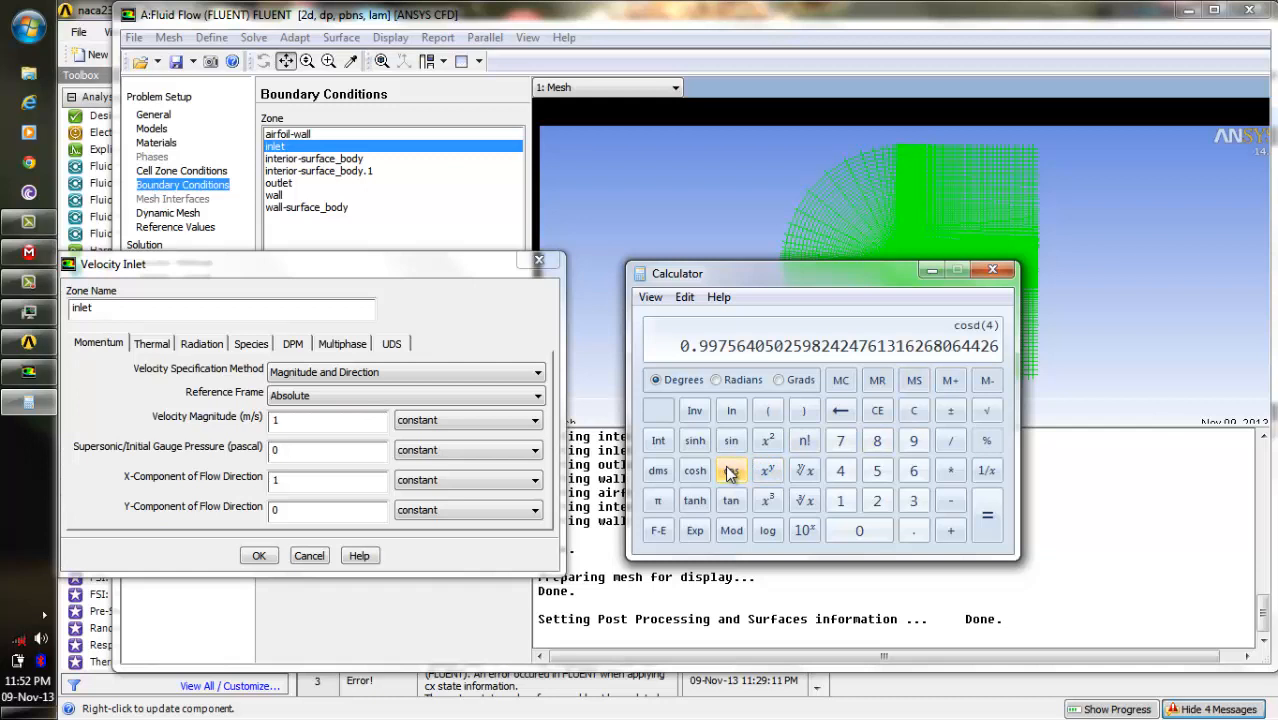
Set the inlet's X-component of flow direction to 0.9975.
click(304, 480)
key(BackSpace)
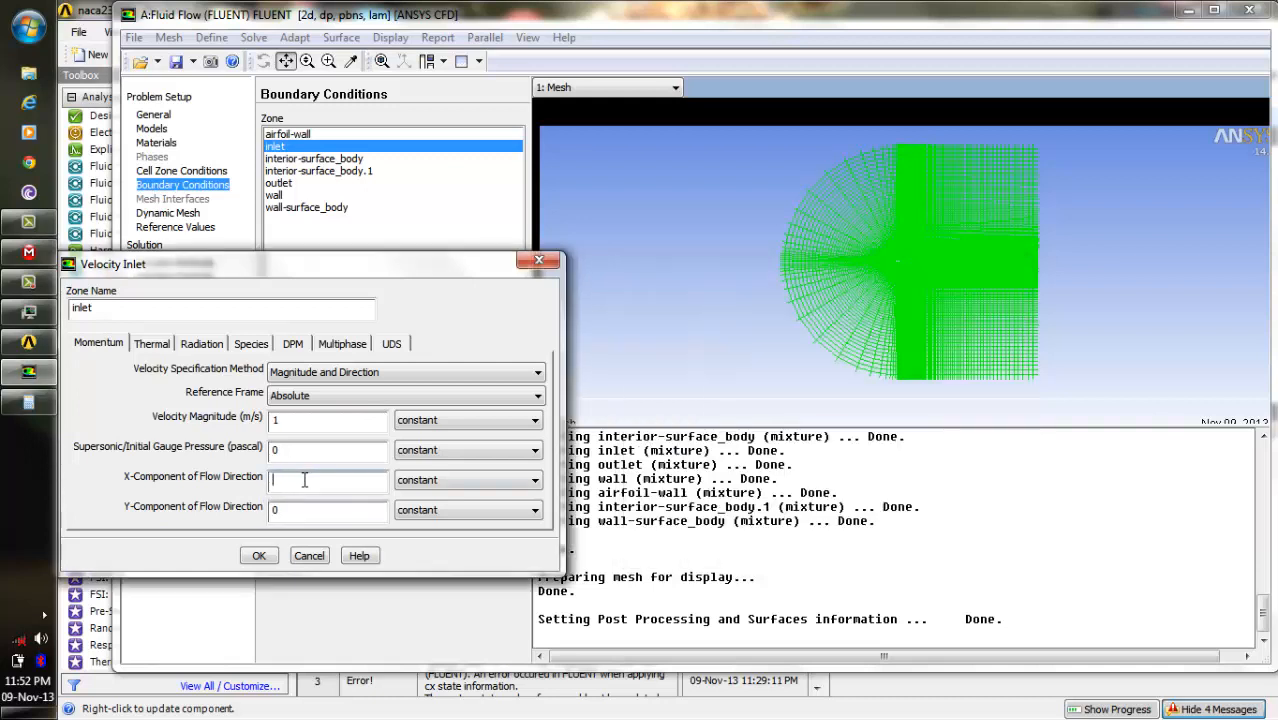
text(0.9975)
Compute the sine of 4 degrees in Calculator and put the calculator away.
click(37, 400)
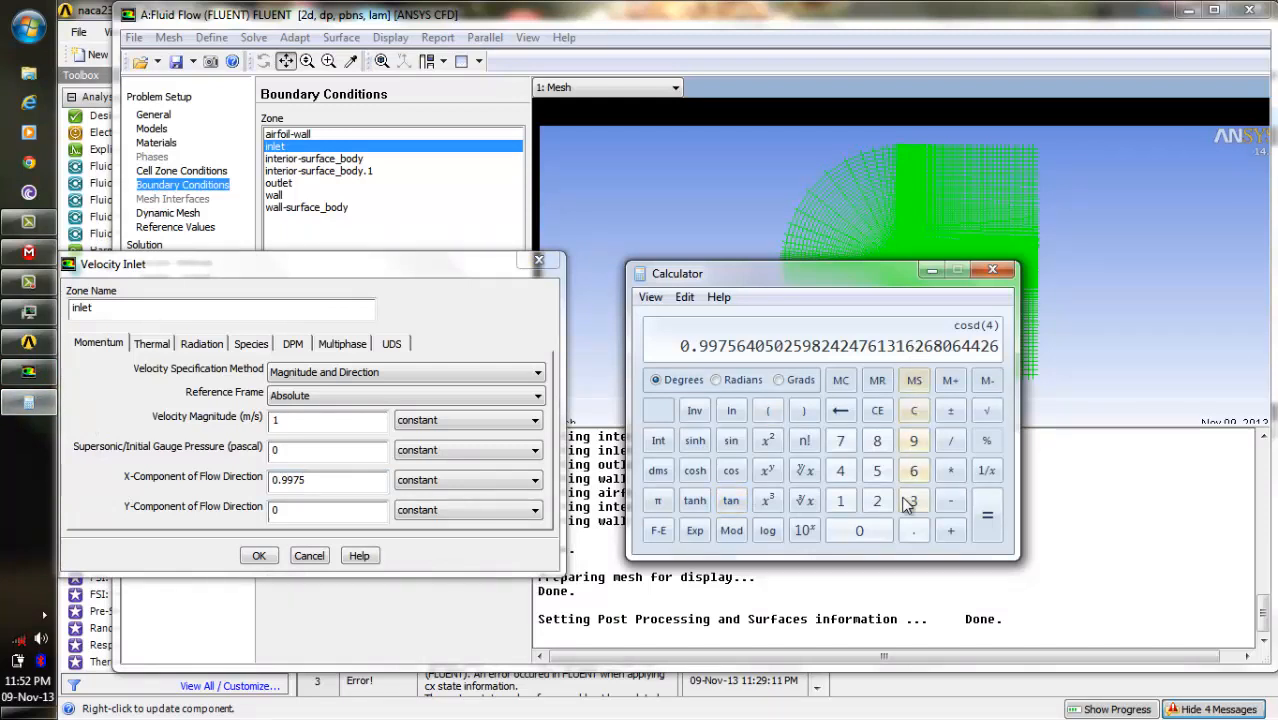
key(Escape)
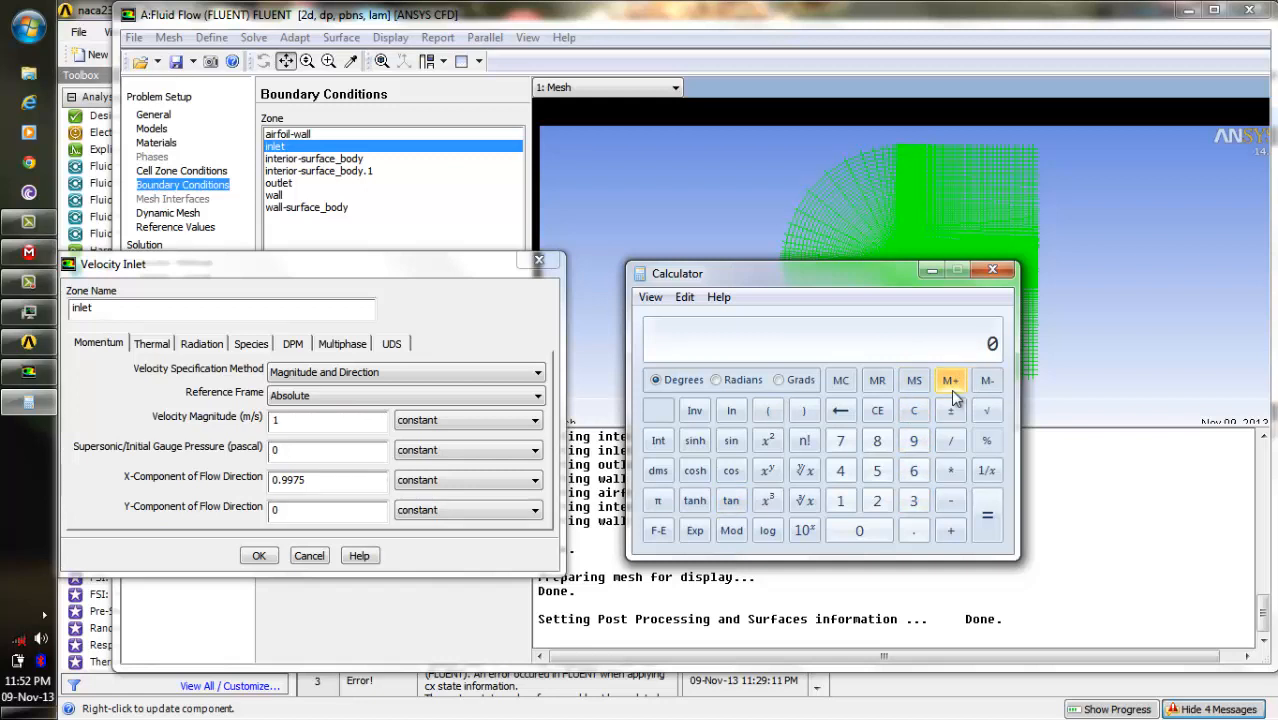
key(4)
click(731, 440)
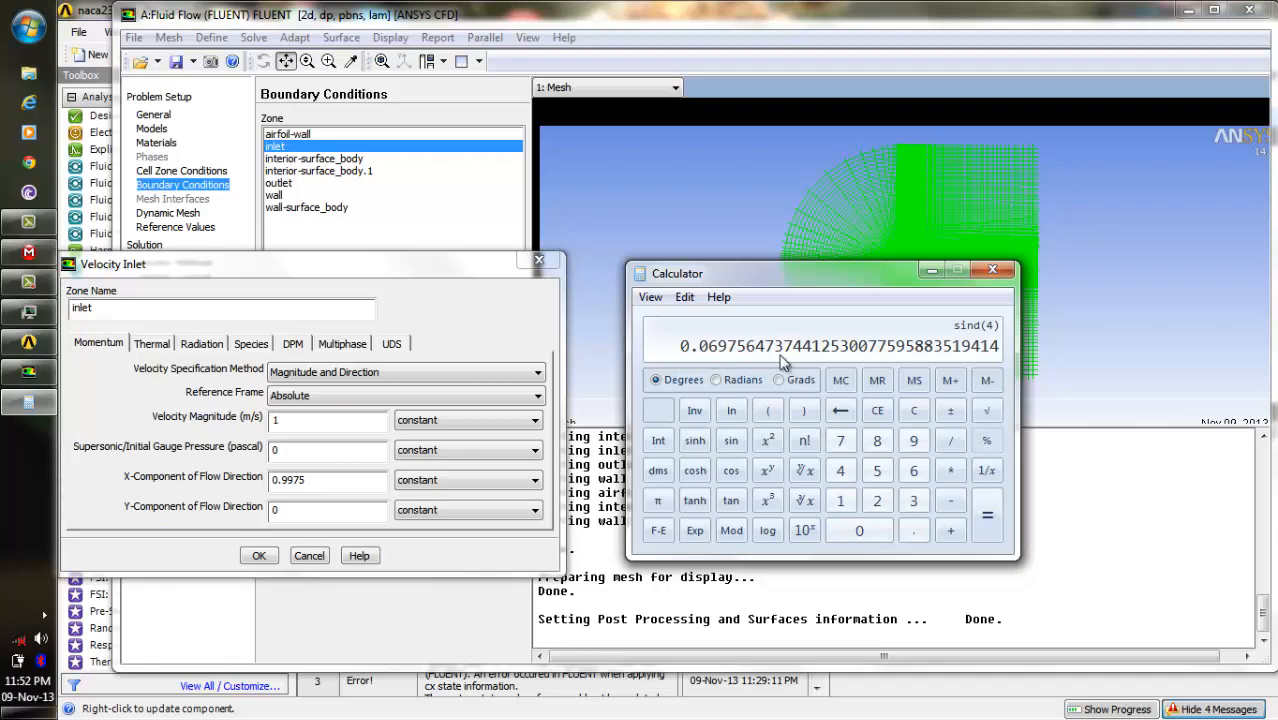
click(991, 270)
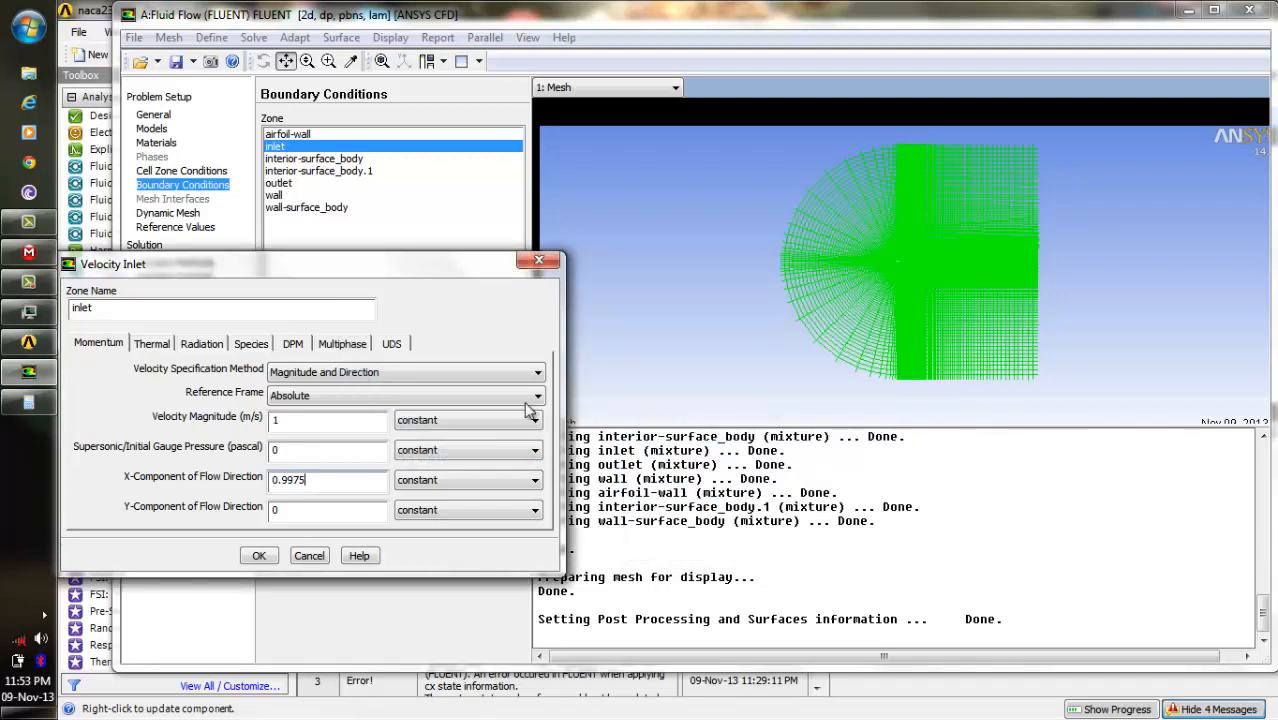
Set the inlet's Y-component of flow direction to 0.0675 and accept the velocity inlet settings.
click(339, 513)
text(.)
click(37, 400)
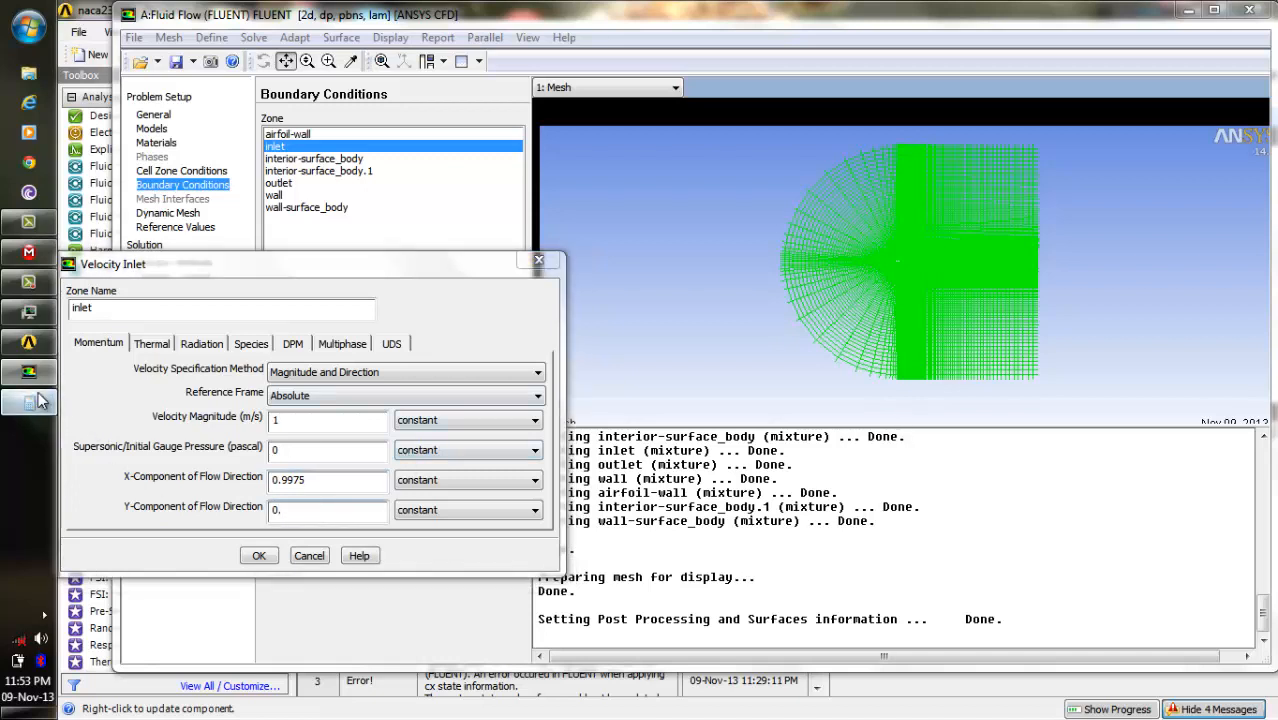
click(37, 400)
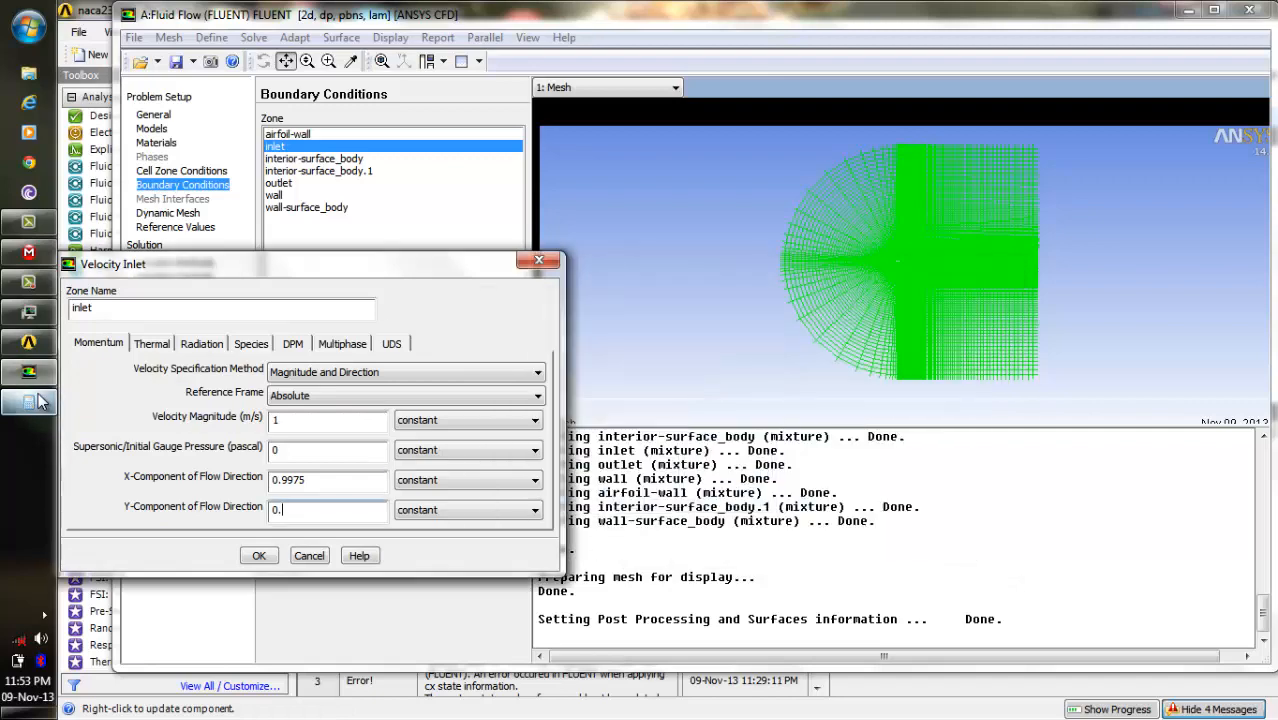
text(0675)
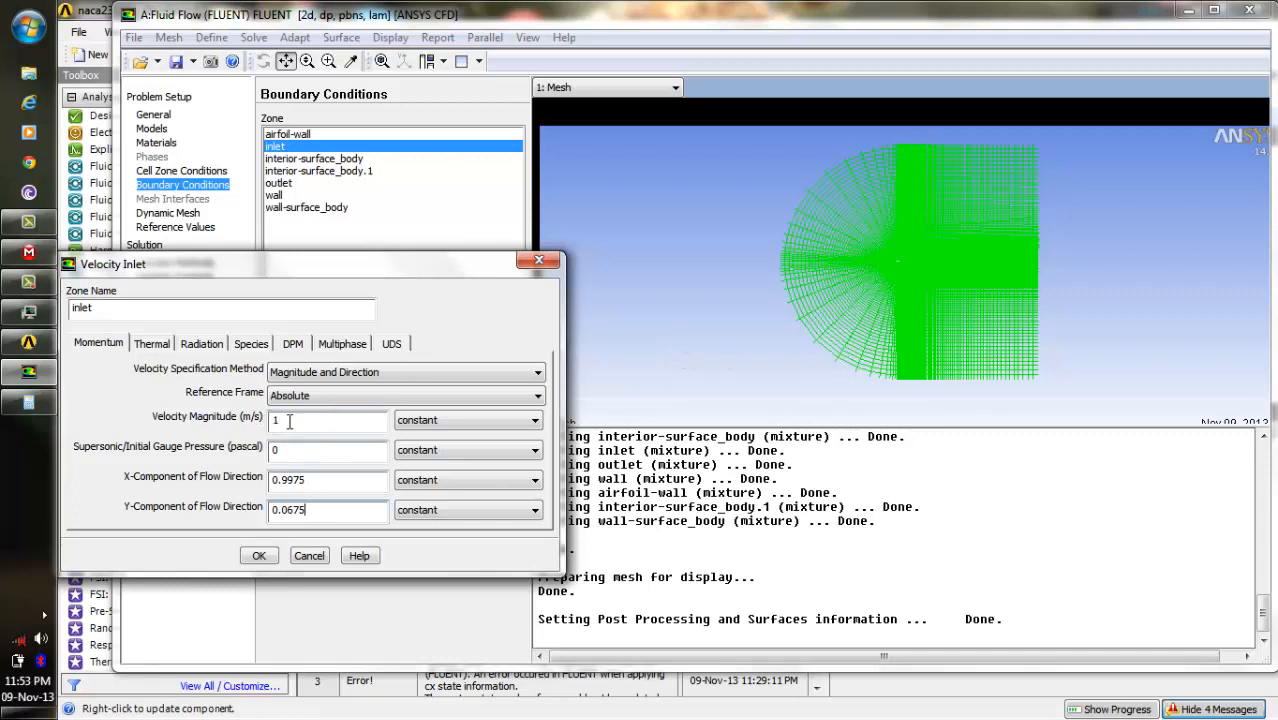
click(512, 377)
click(512, 388)
click(265, 557)
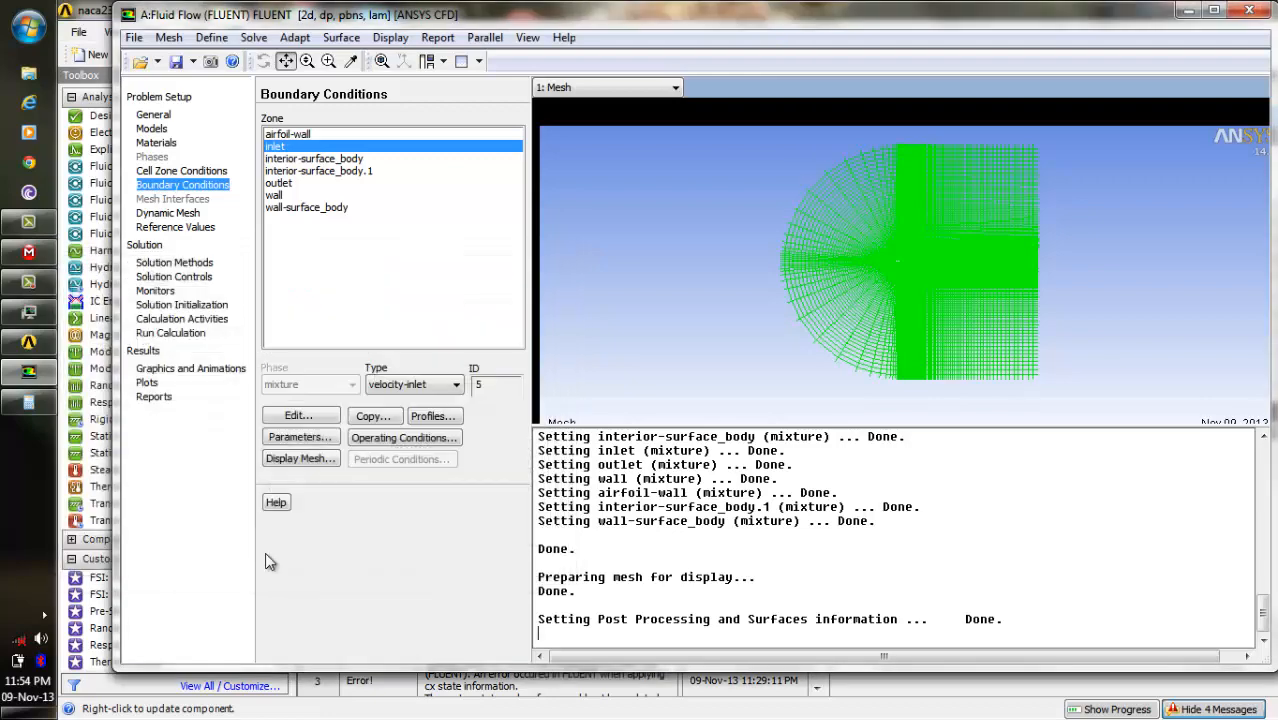
Check the motion and shear settings of the airfoil-wall and wall boundaries, accepting each as it is.
click(291, 183)
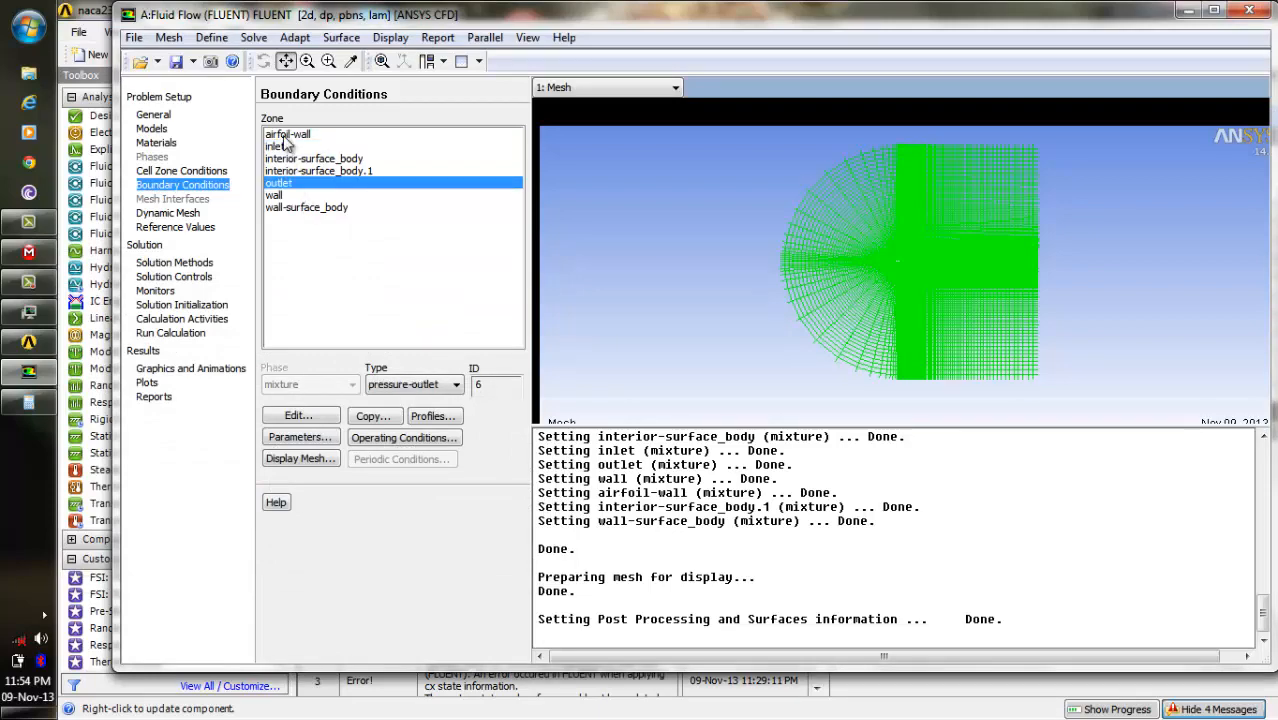
click(288, 136)
click(300, 415)
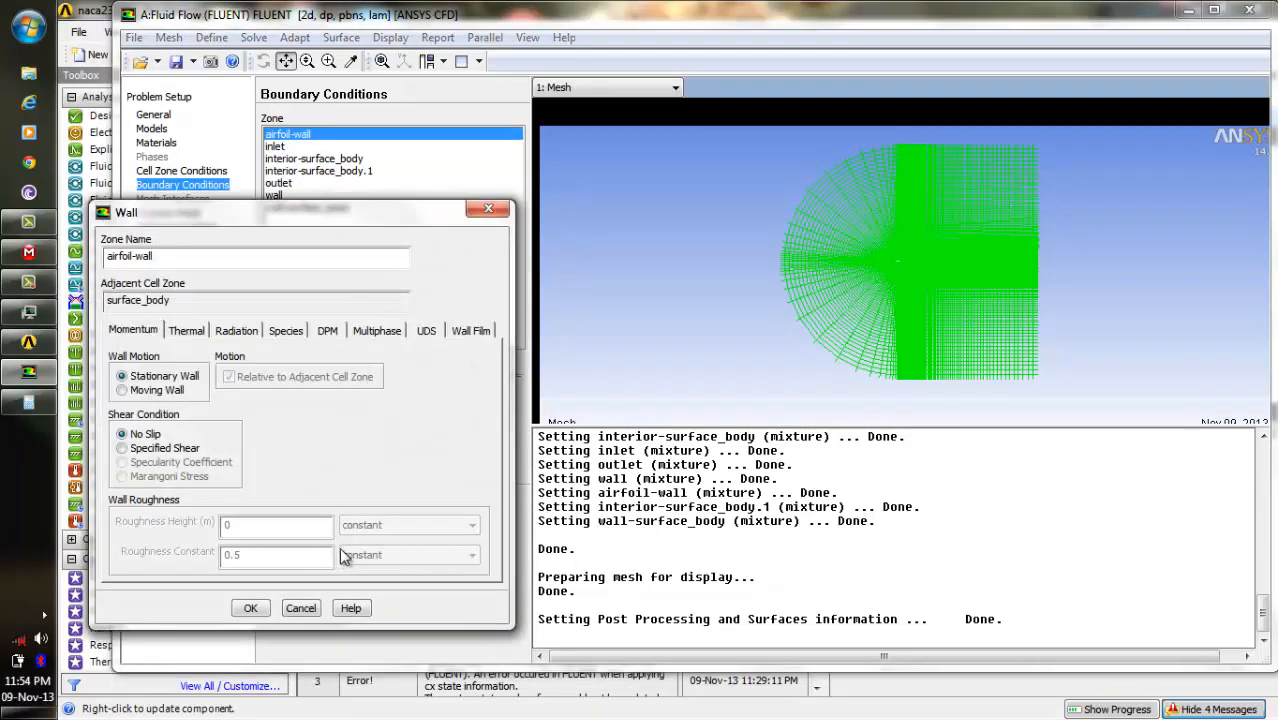
click(252, 607)
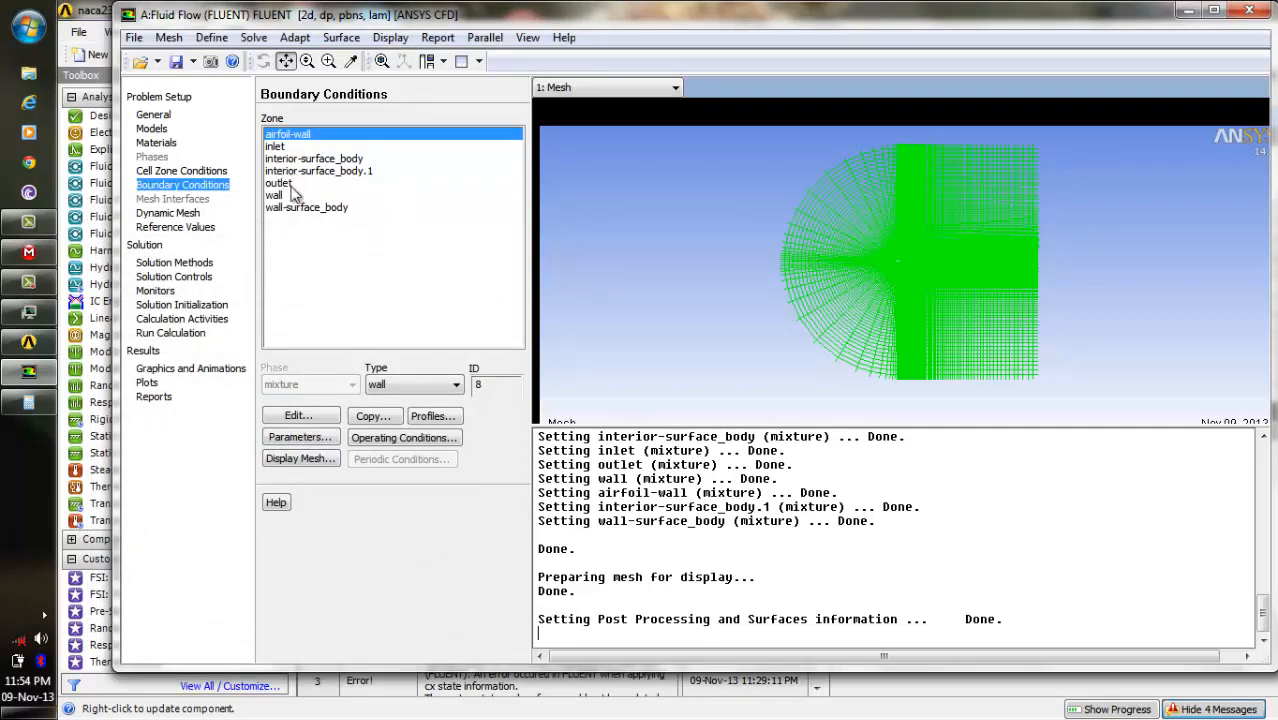
click(276, 197)
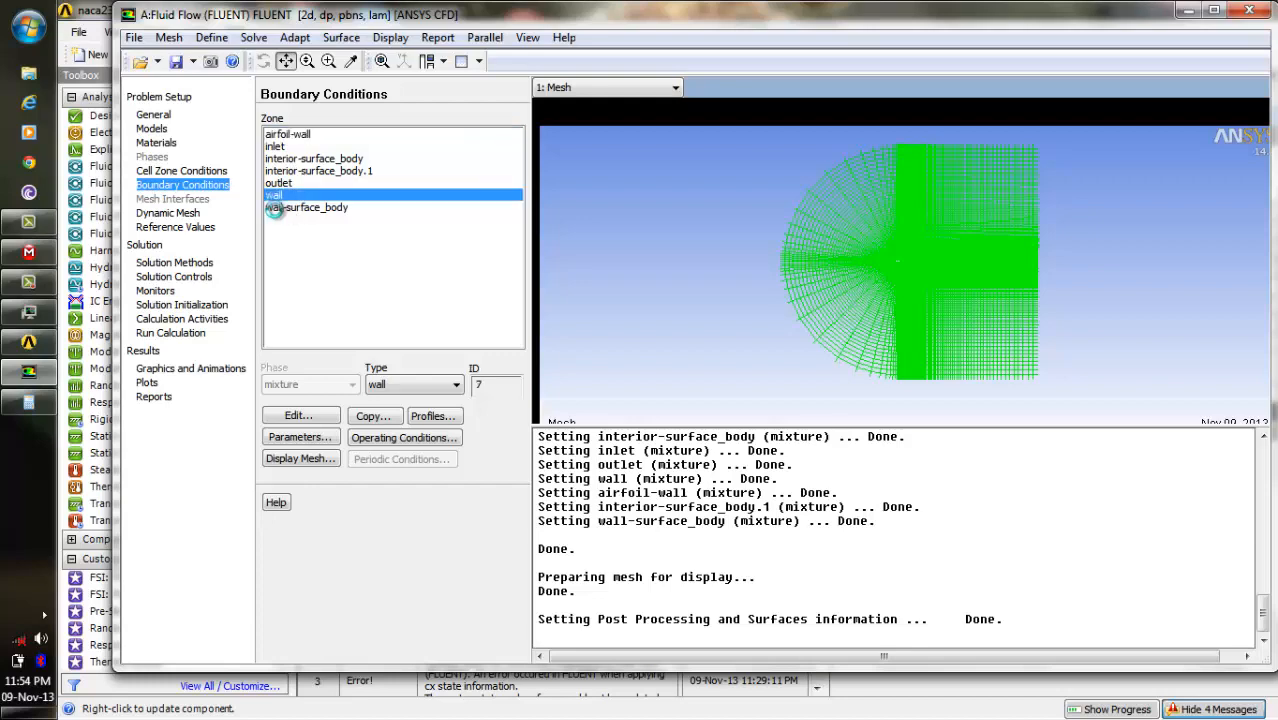
click(308, 414)
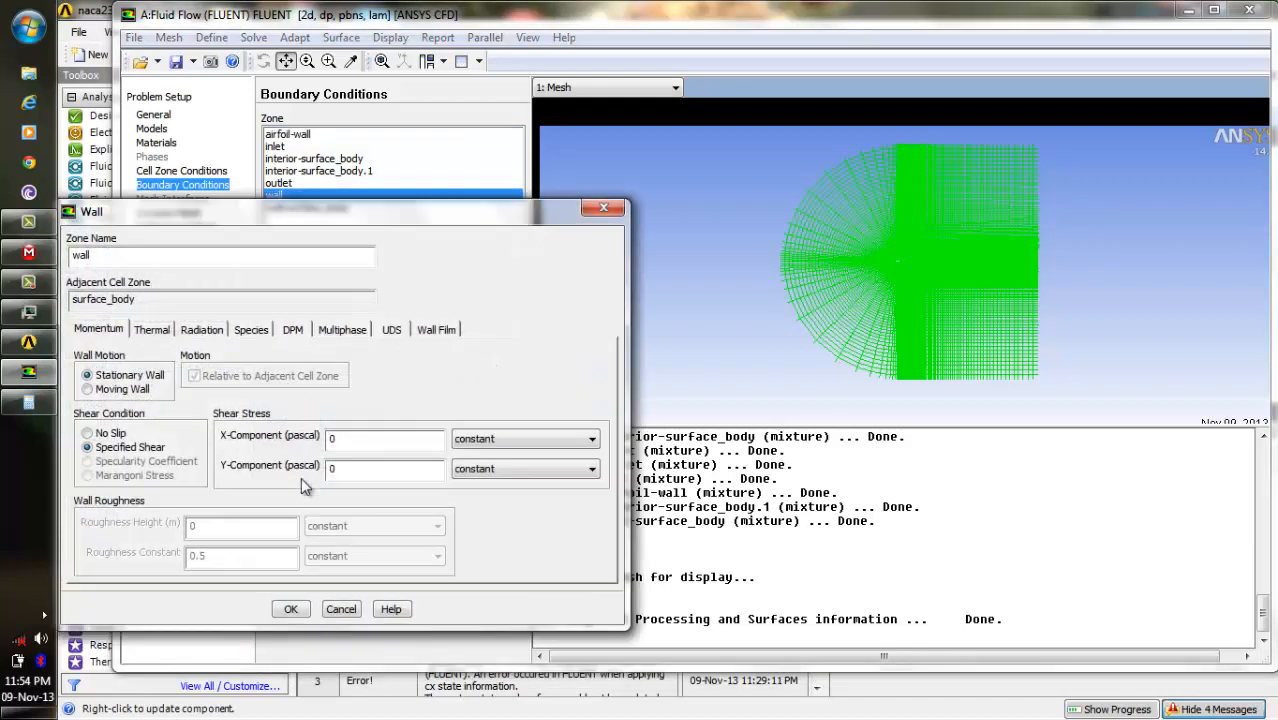
click(289, 609)
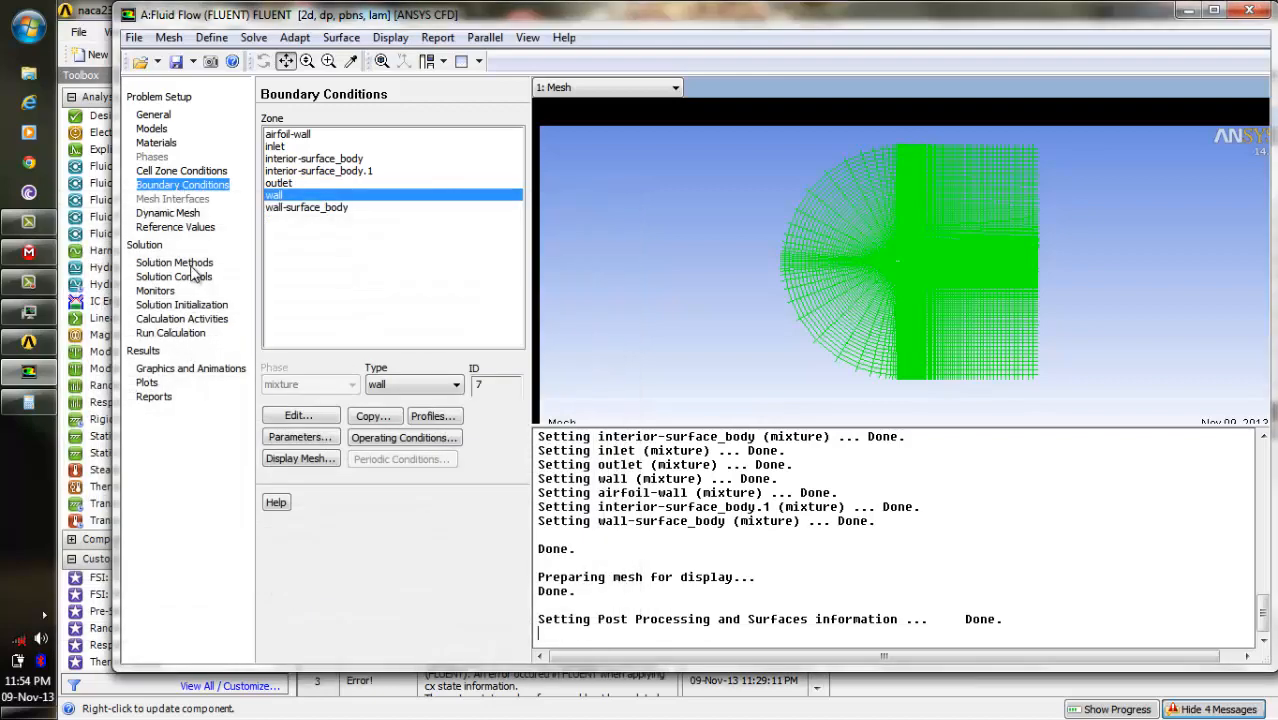
Compute the reference values from the inlet.
click(191, 230)
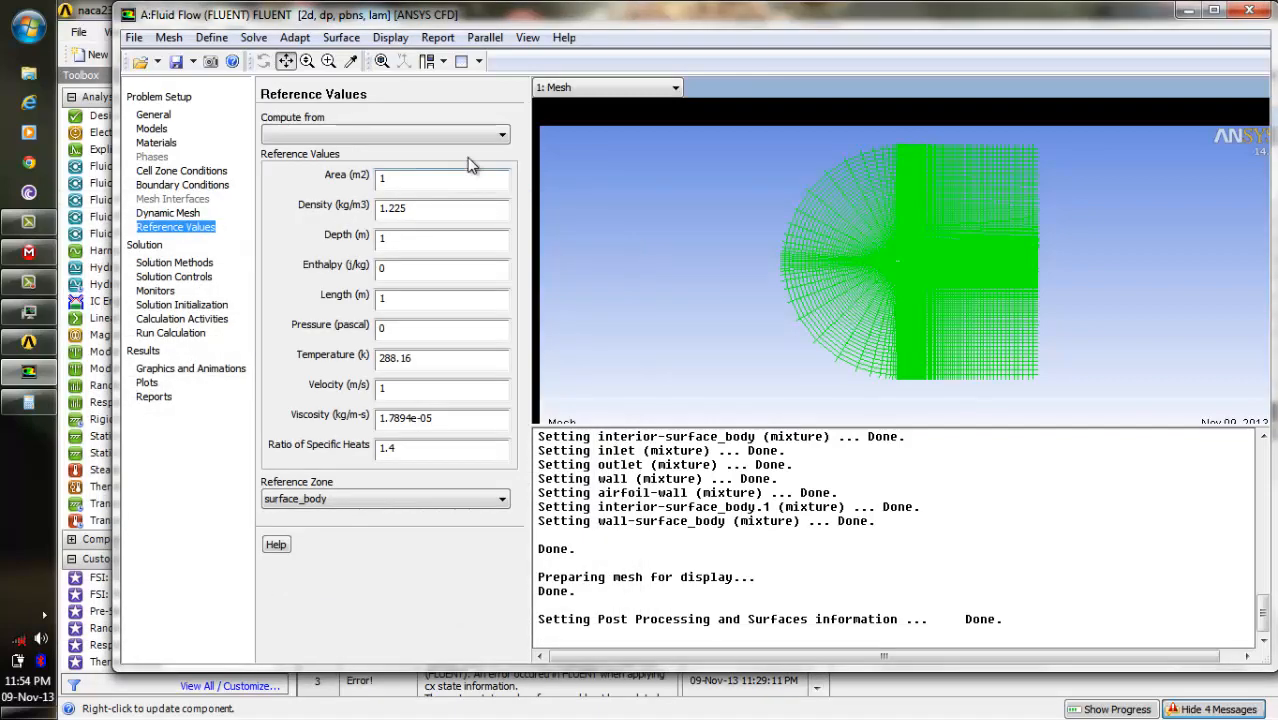
click(501, 134)
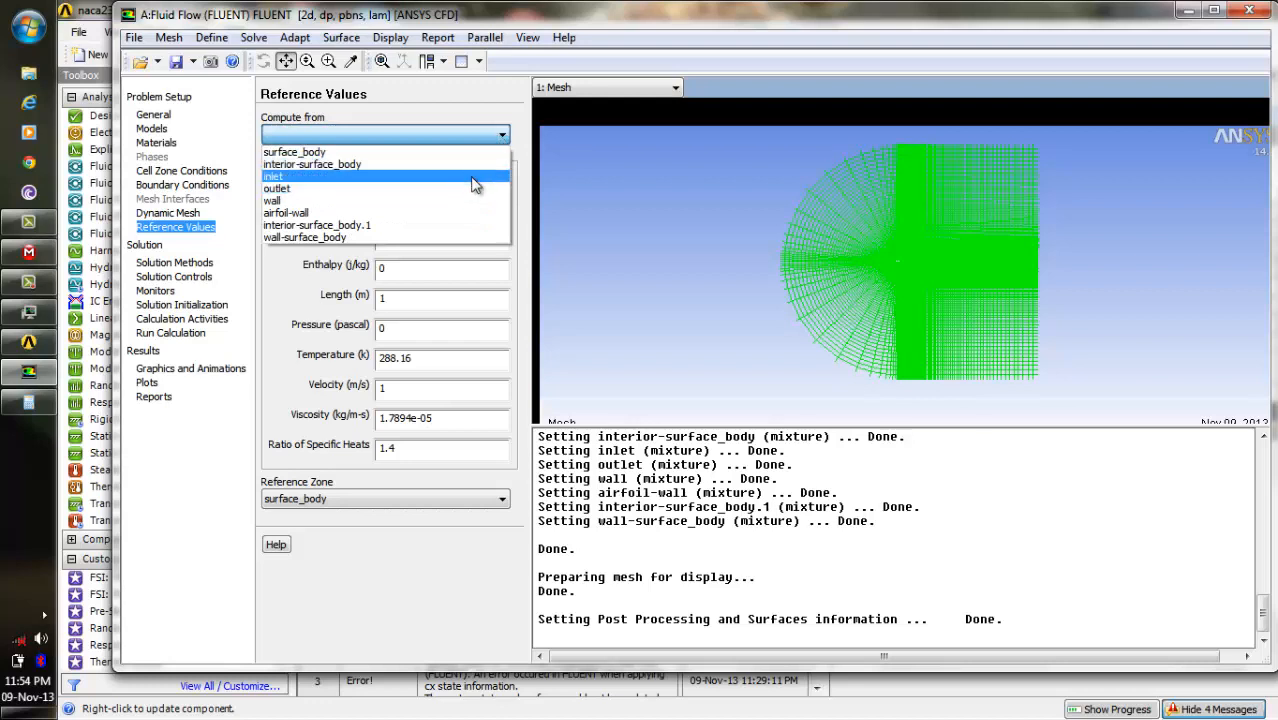
click(474, 178)
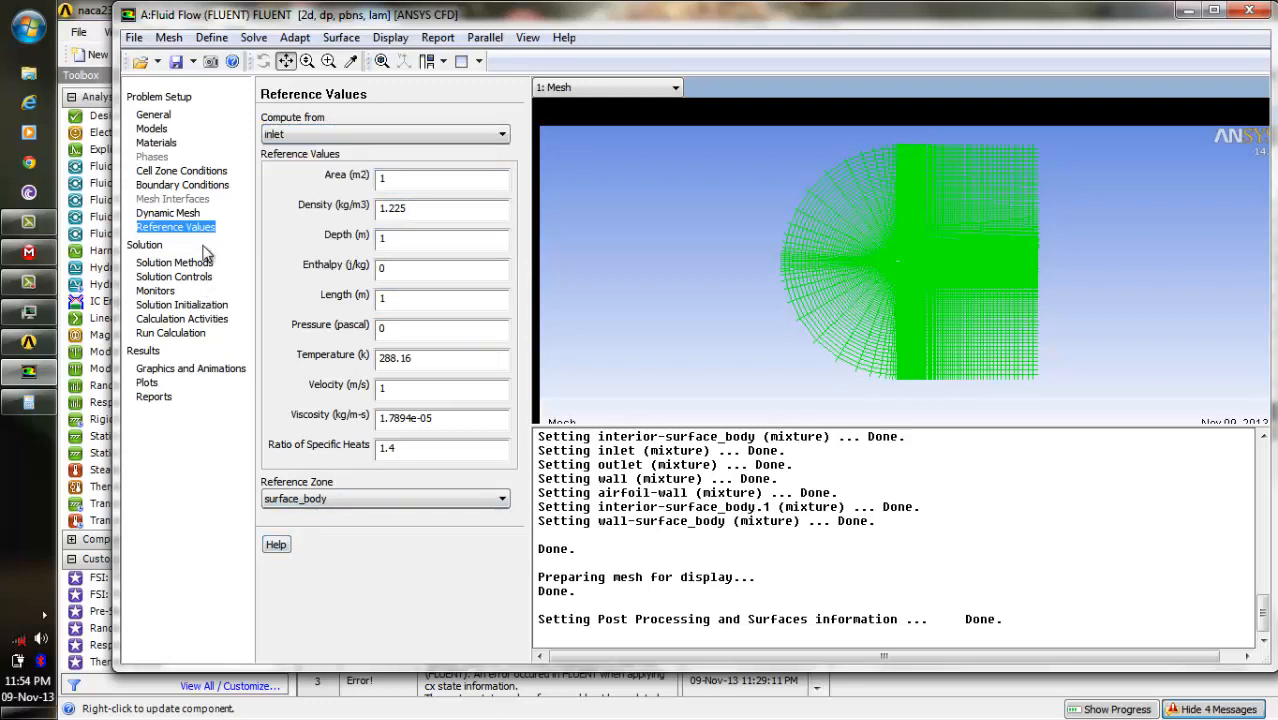
Initialize the solution with standard initialization computed from the inlet, discarding the unsaved data.
click(176, 263)
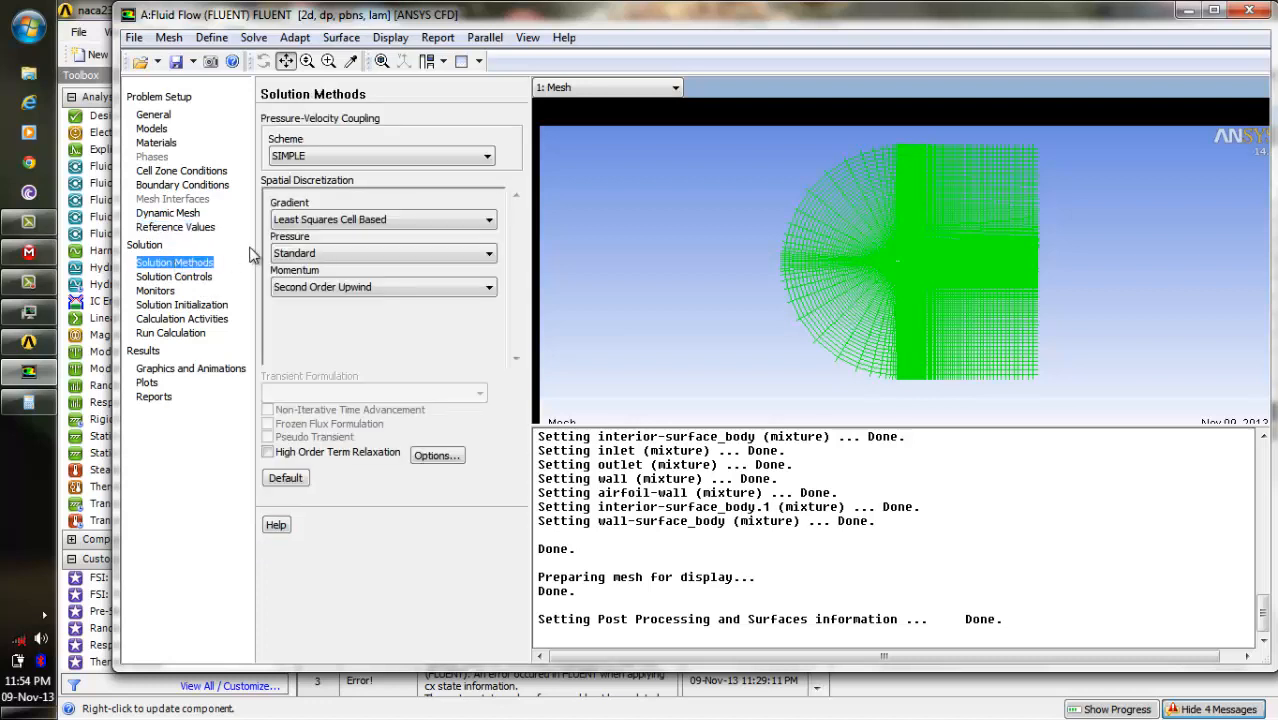
click(192, 280)
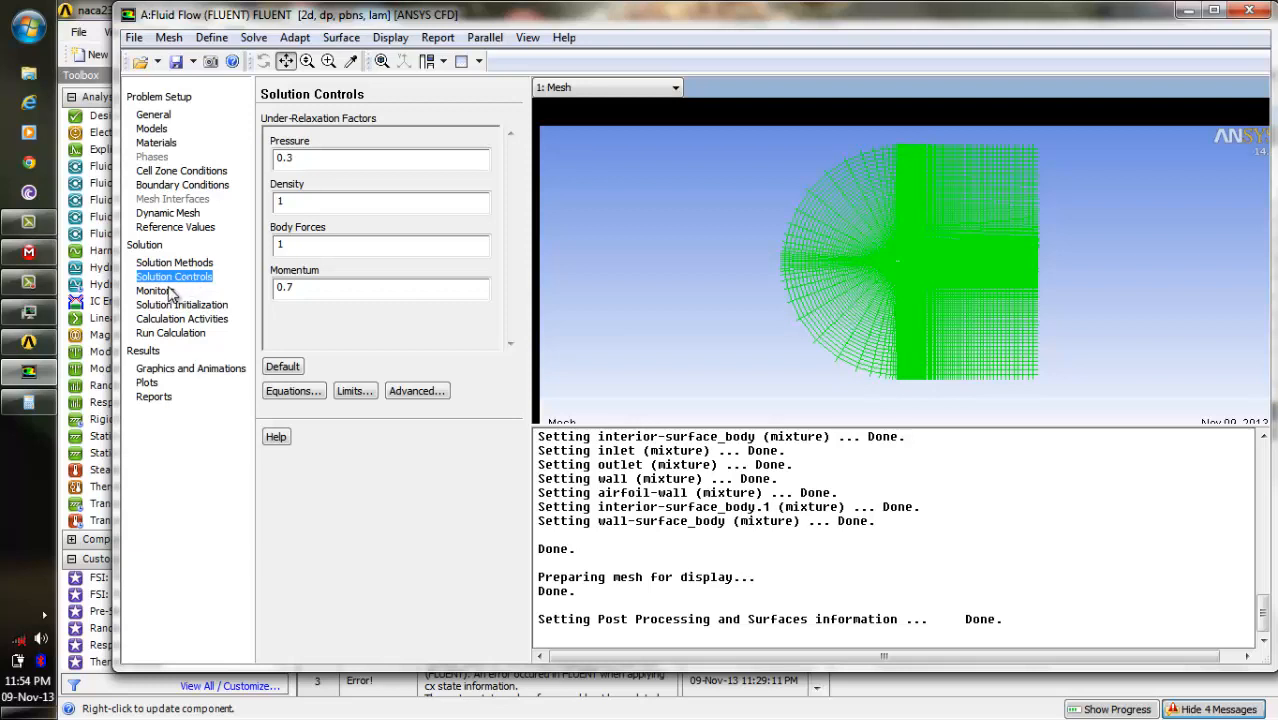
click(168, 291)
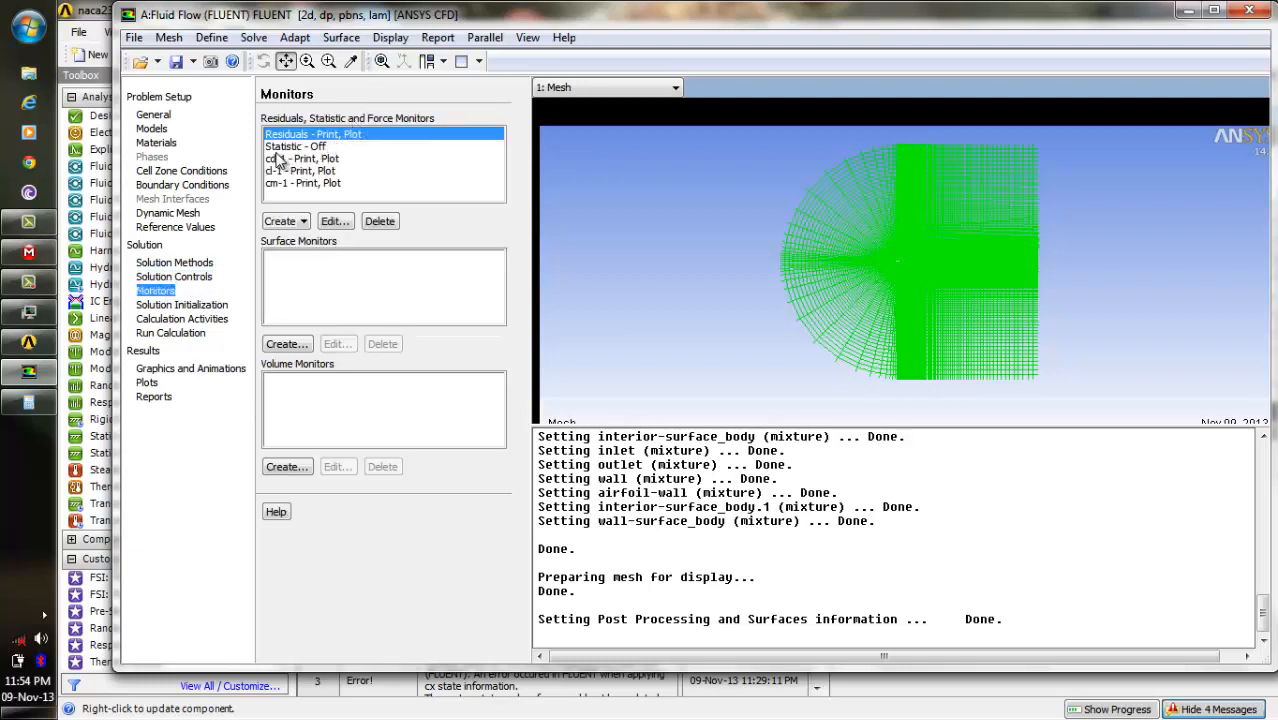
click(192, 304)
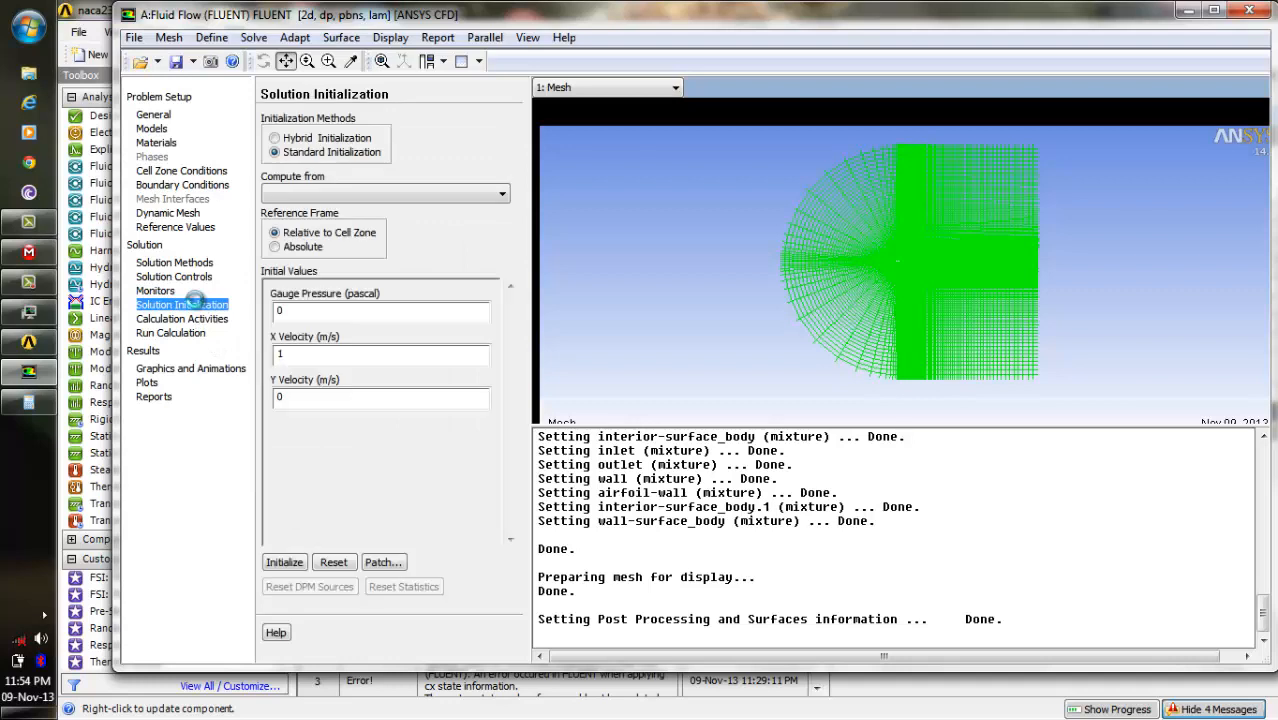
click(473, 195)
click(466, 220)
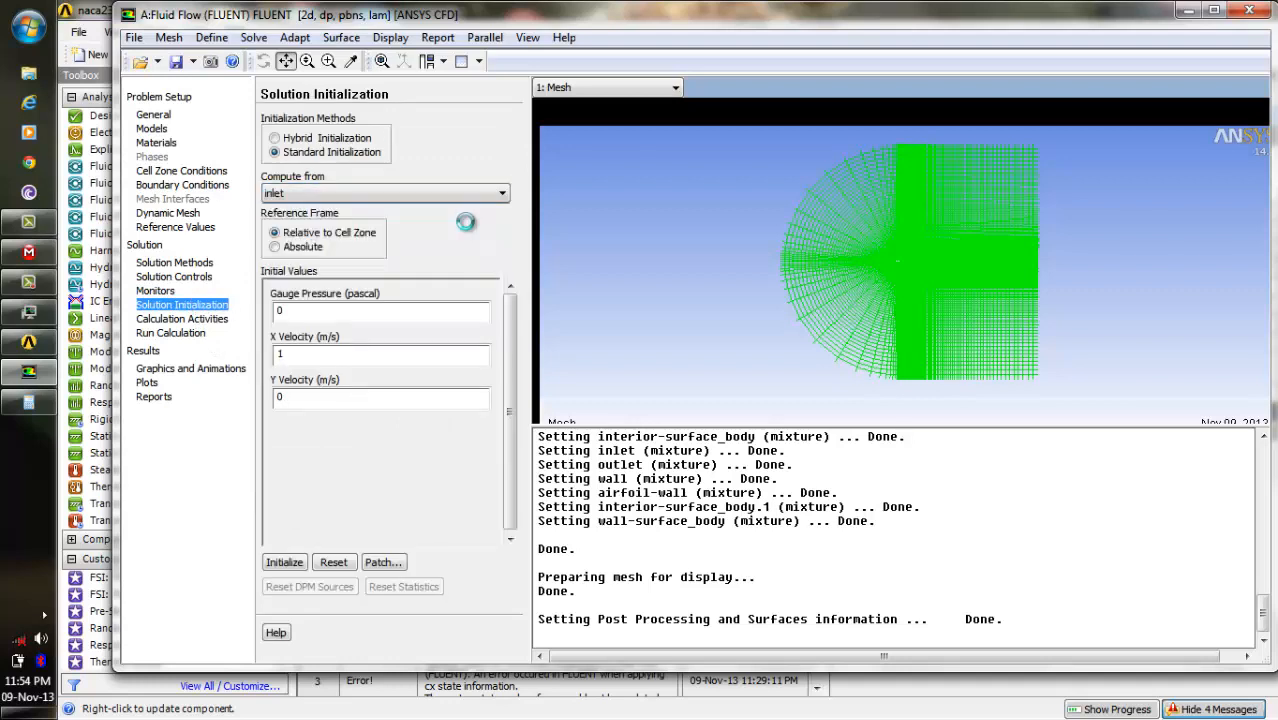
click(285, 563)
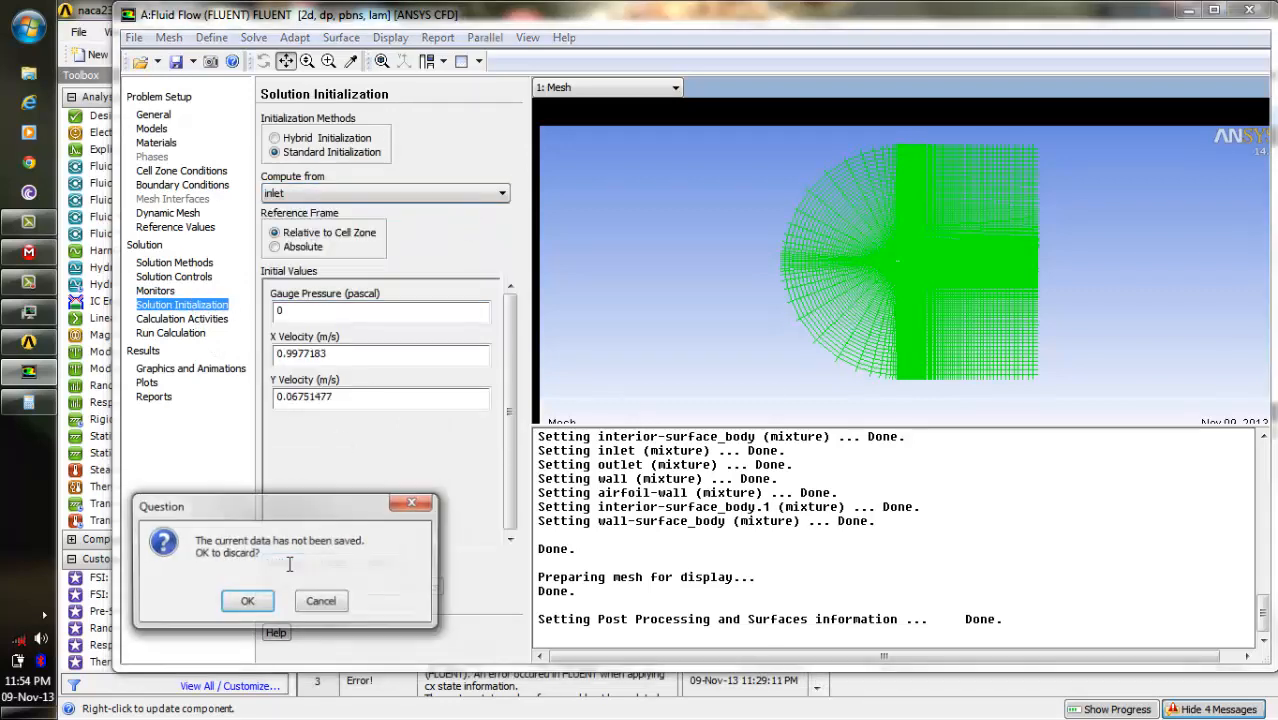
click(247, 603)
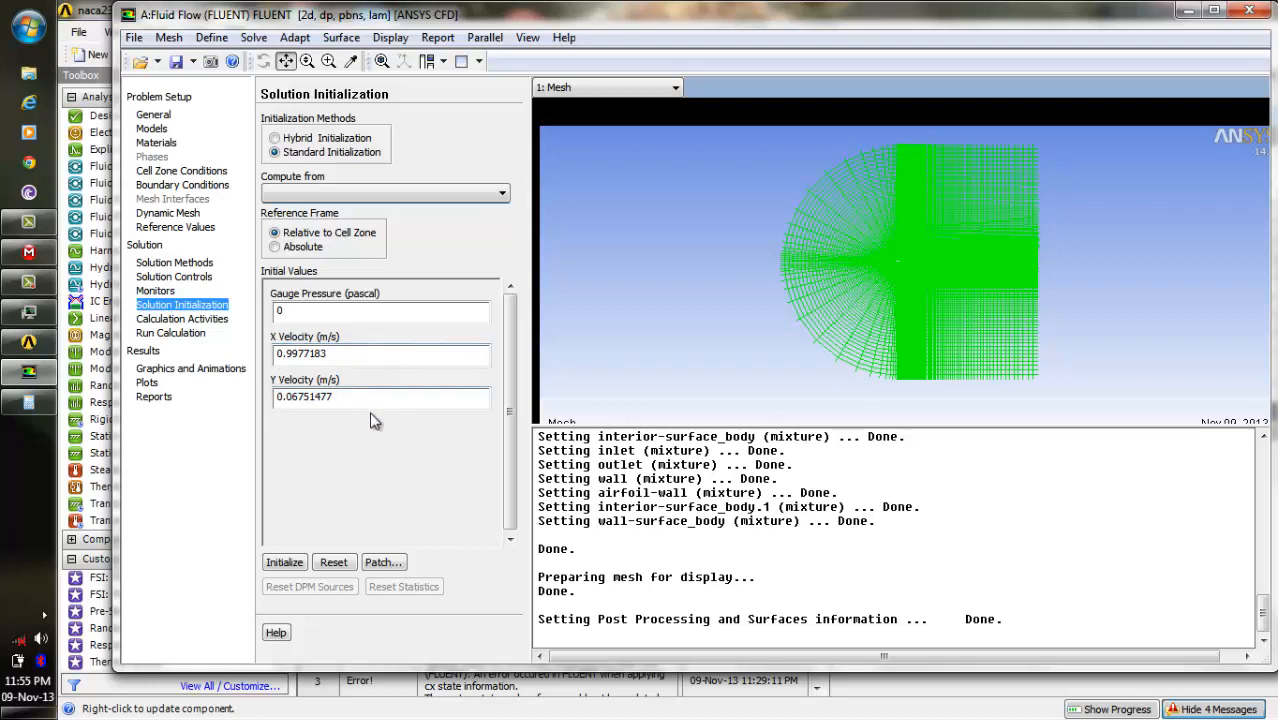
Run the calculation for 500 iterations, show the scaled residuals while it solves, and acknowledge its completion.
click(195, 335)
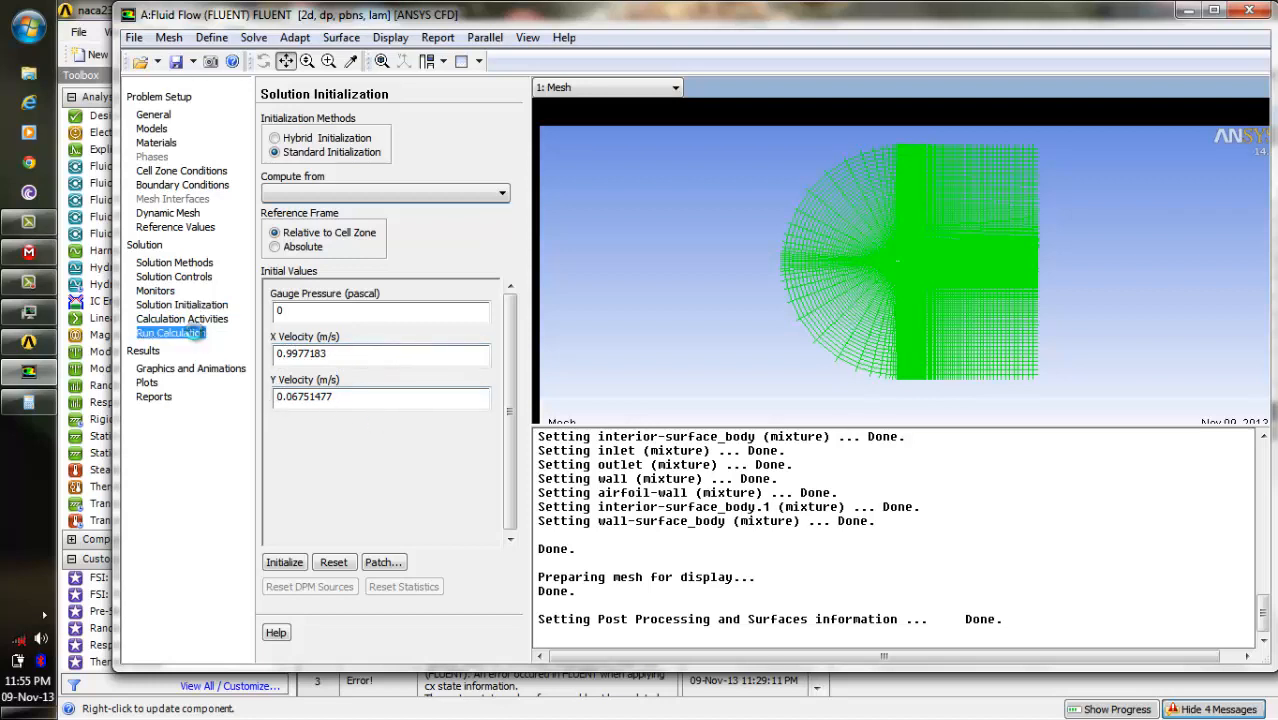
click(309, 283)
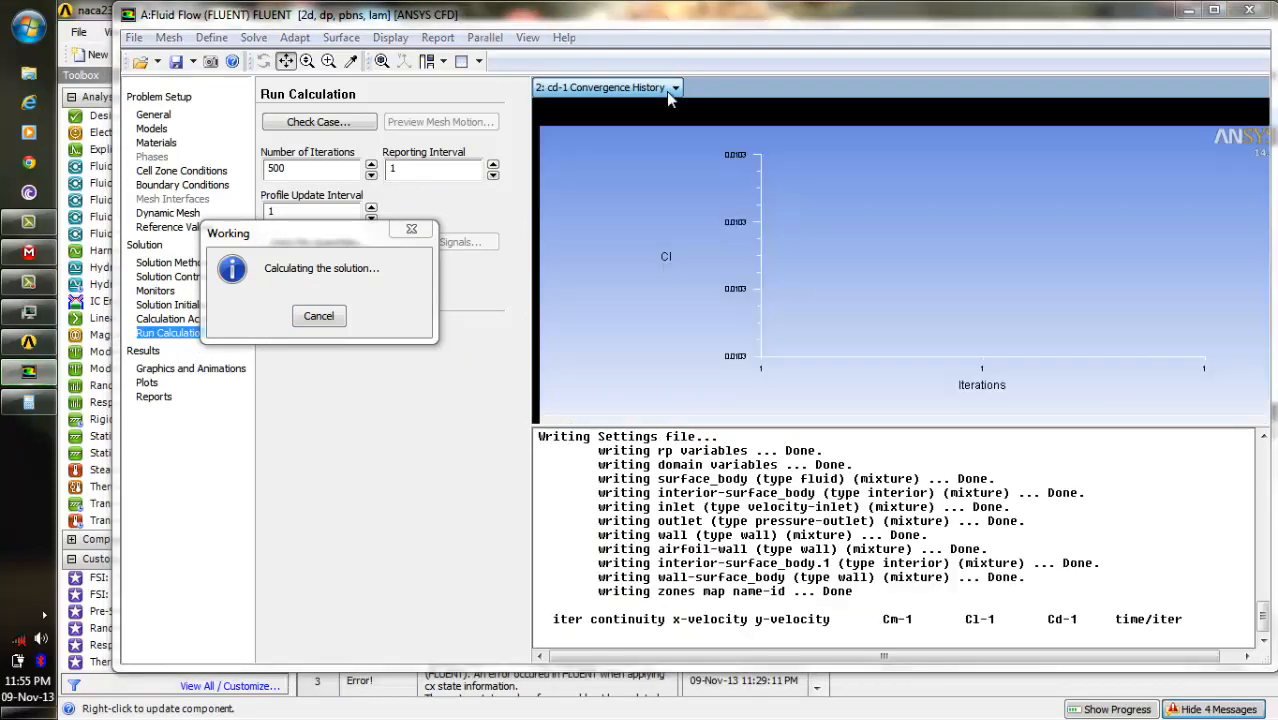
click(669, 90)
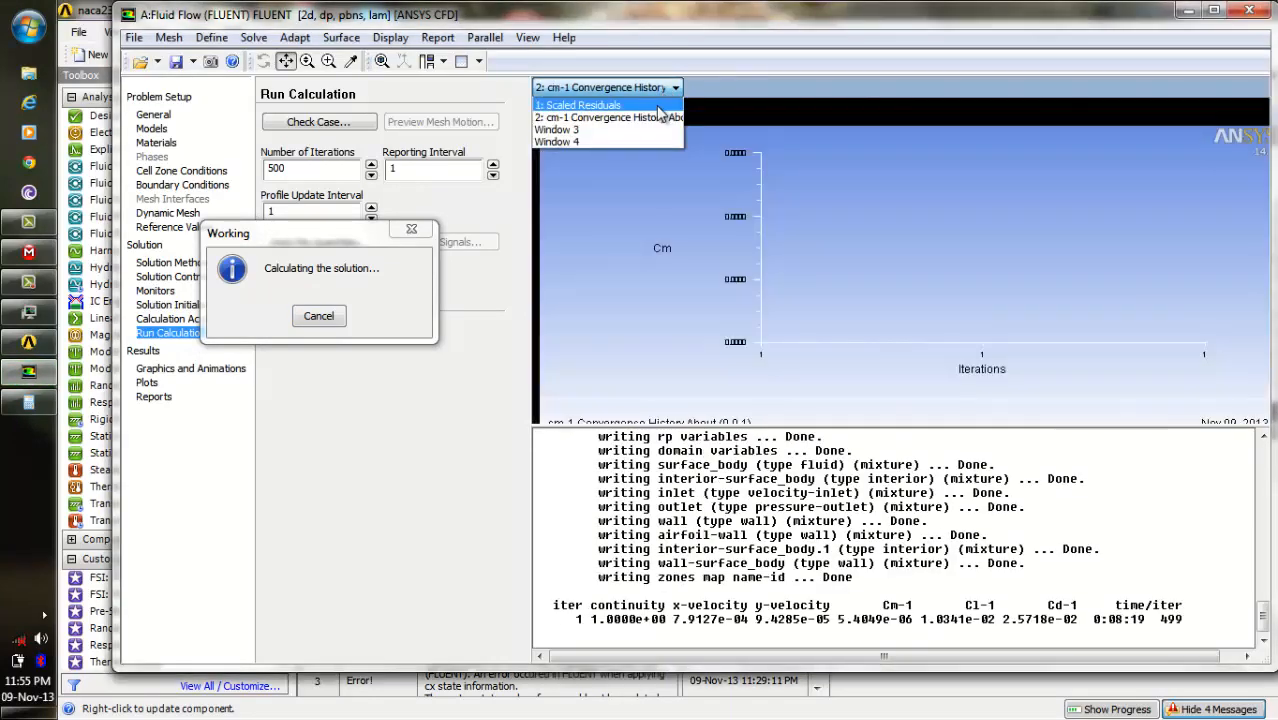
click(656, 105)
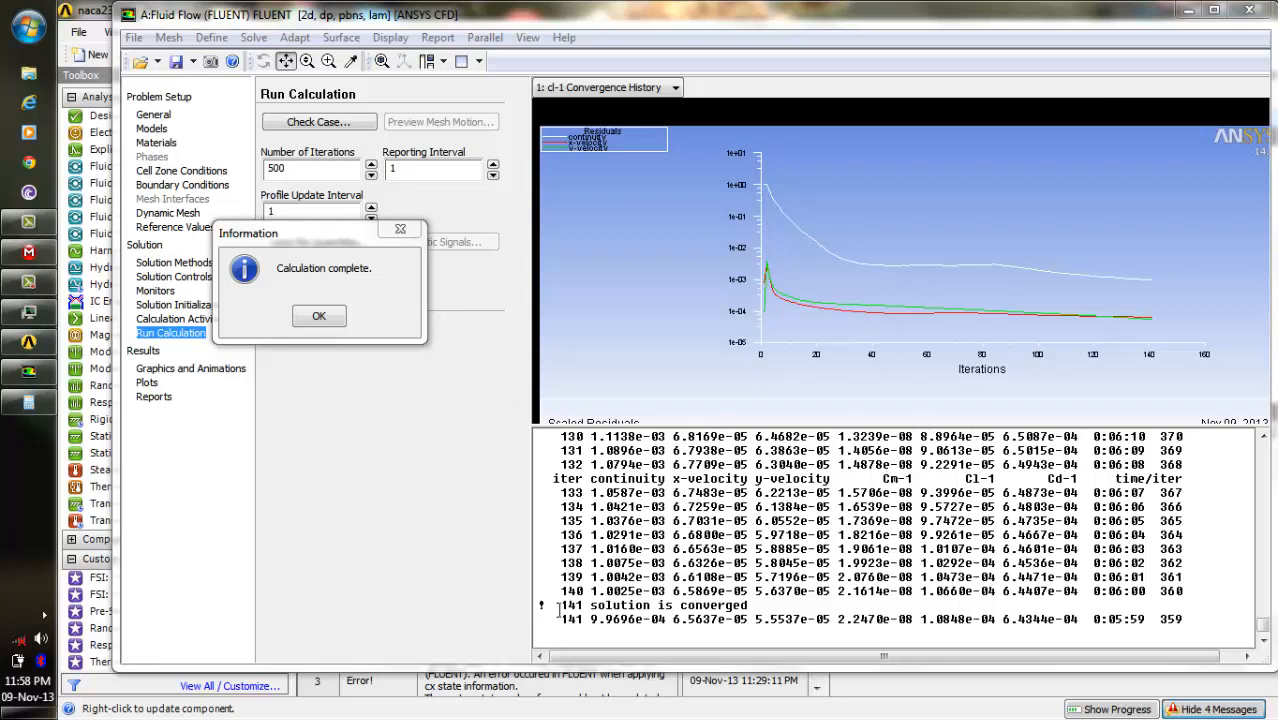
drag(563, 604, 745, 606)
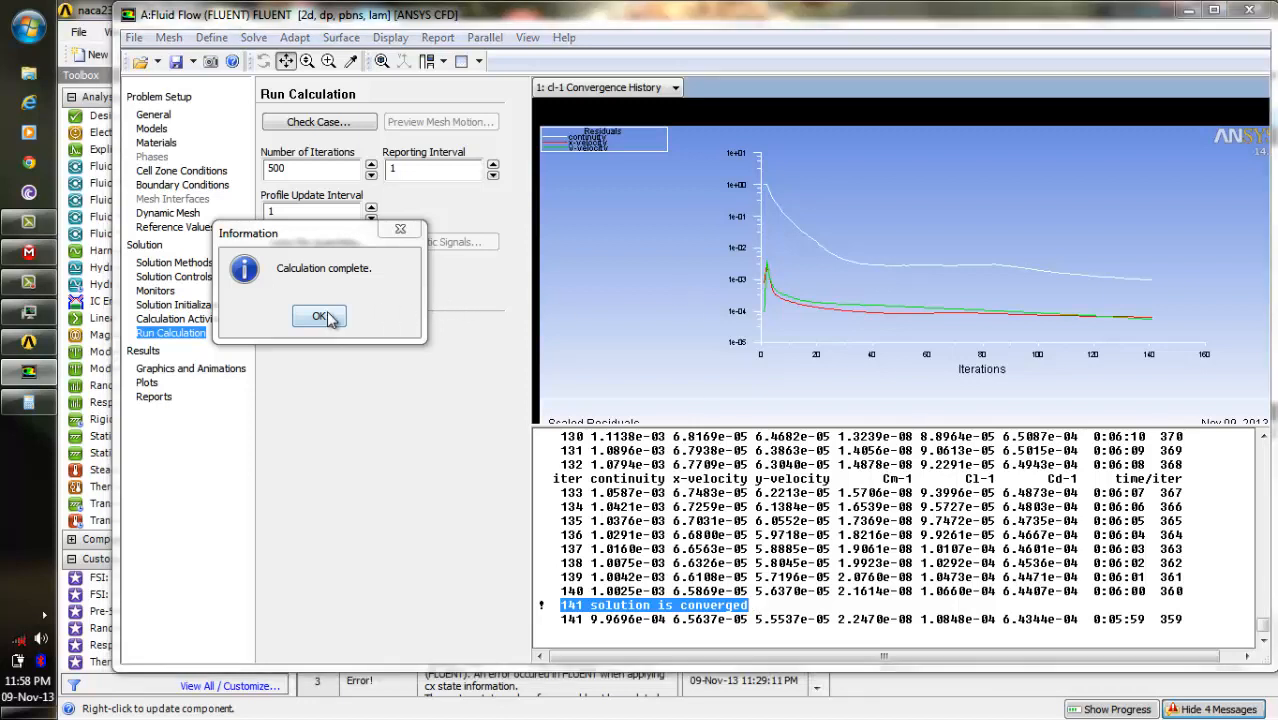
click(312, 317)
Display filled static pressure contours and examine the pressure field around the airfoil.
click(193, 370)
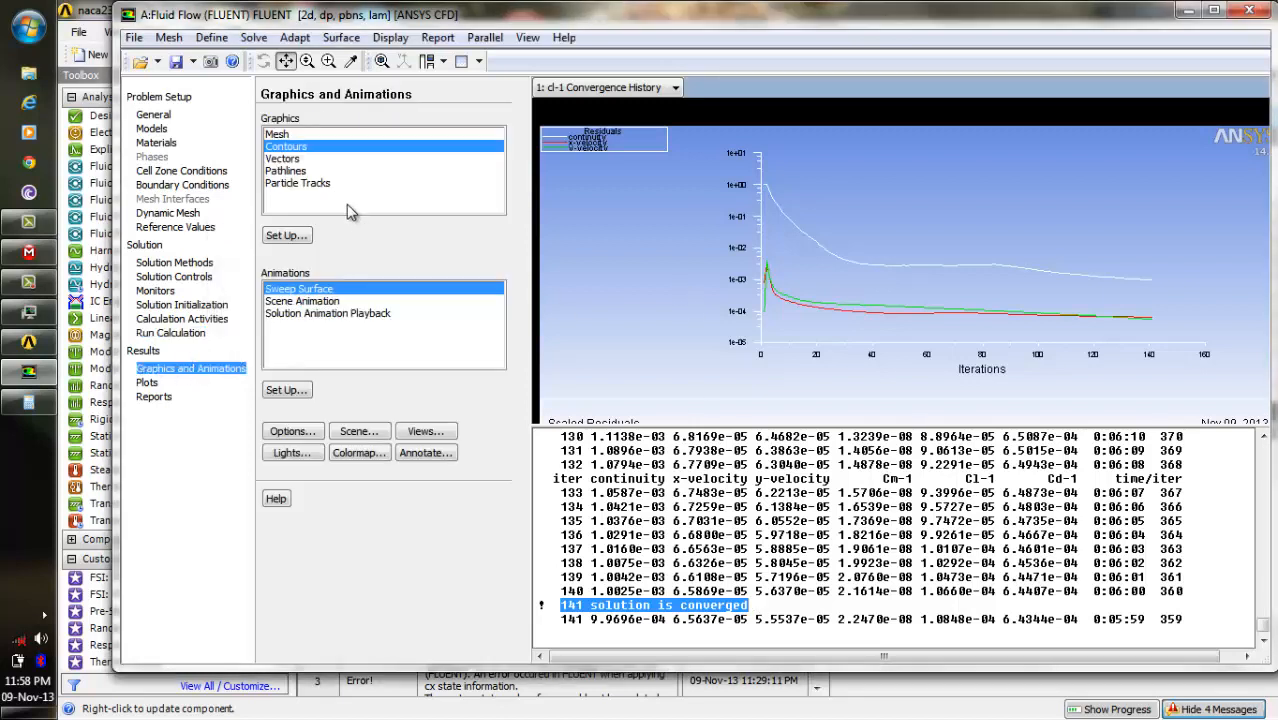
click(287, 235)
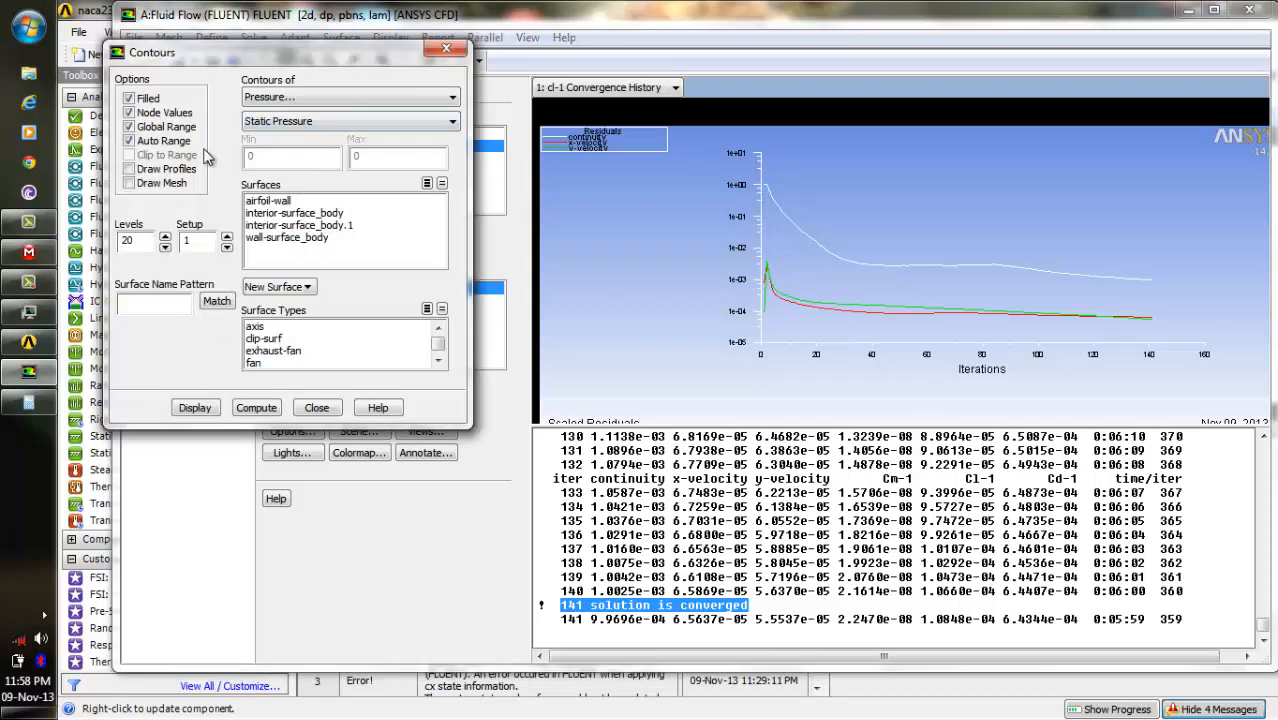
click(192, 410)
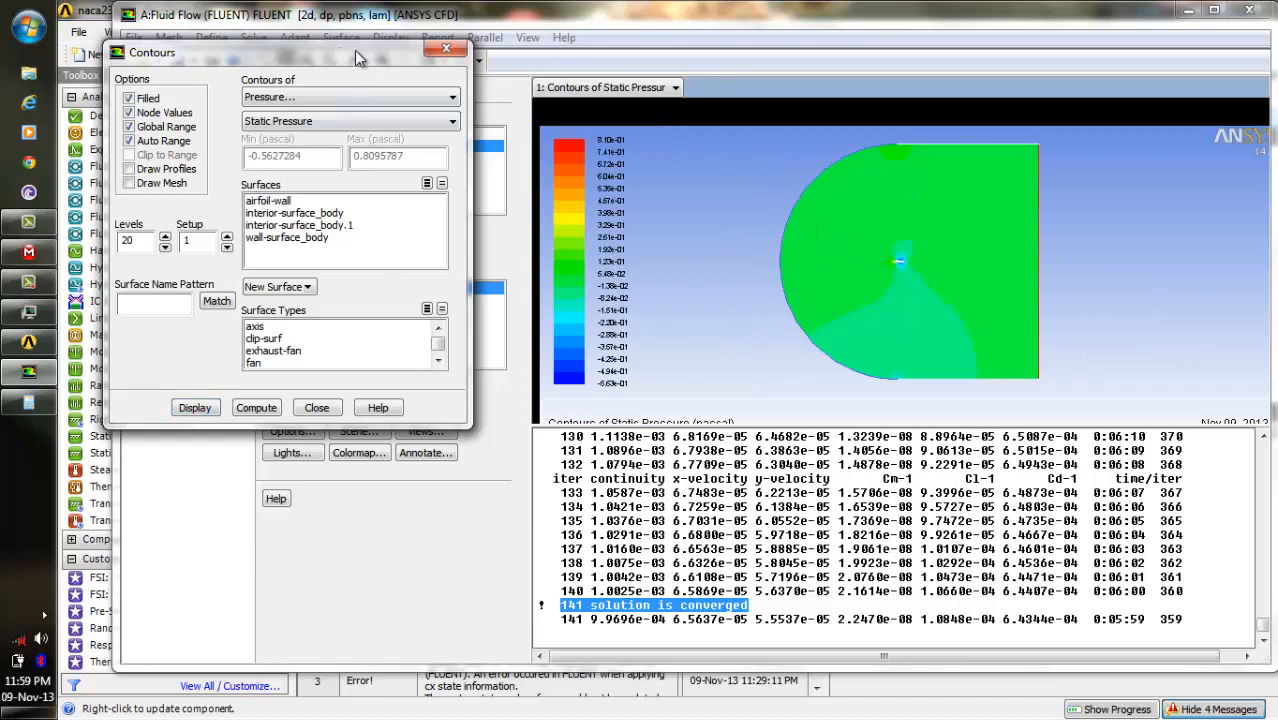
drag(358, 57, 355, 209)
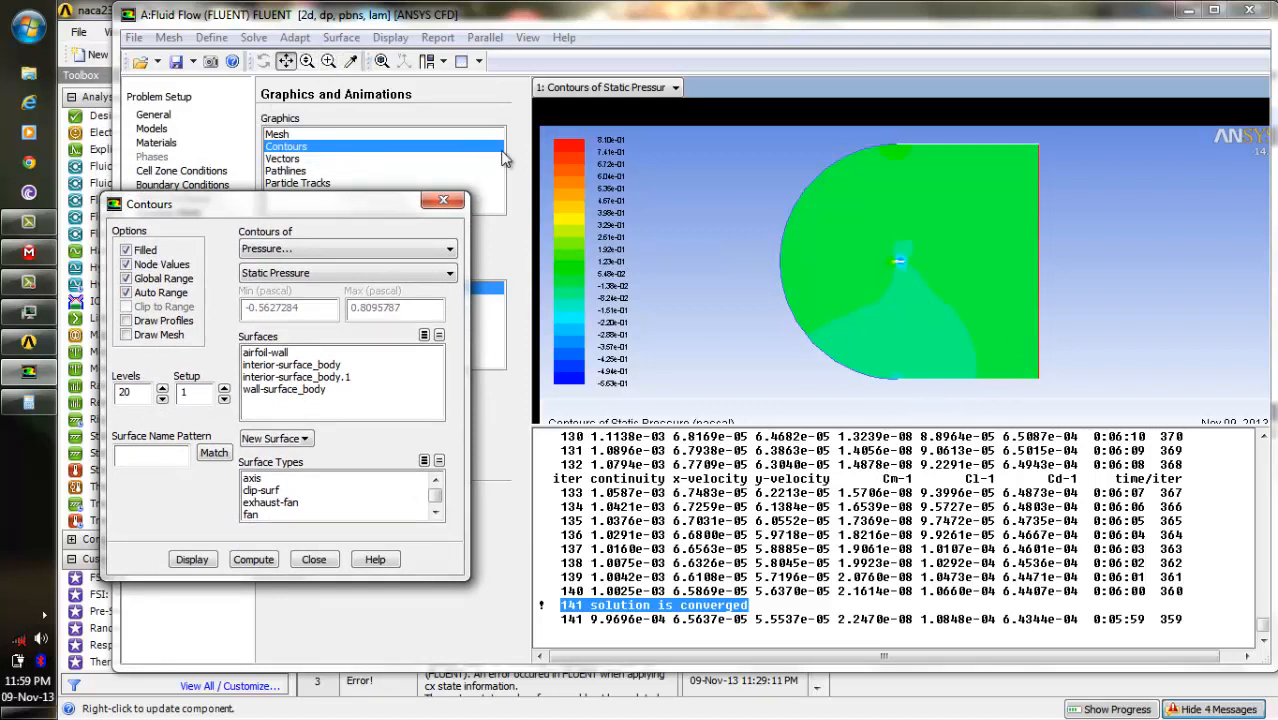
click(329, 61)
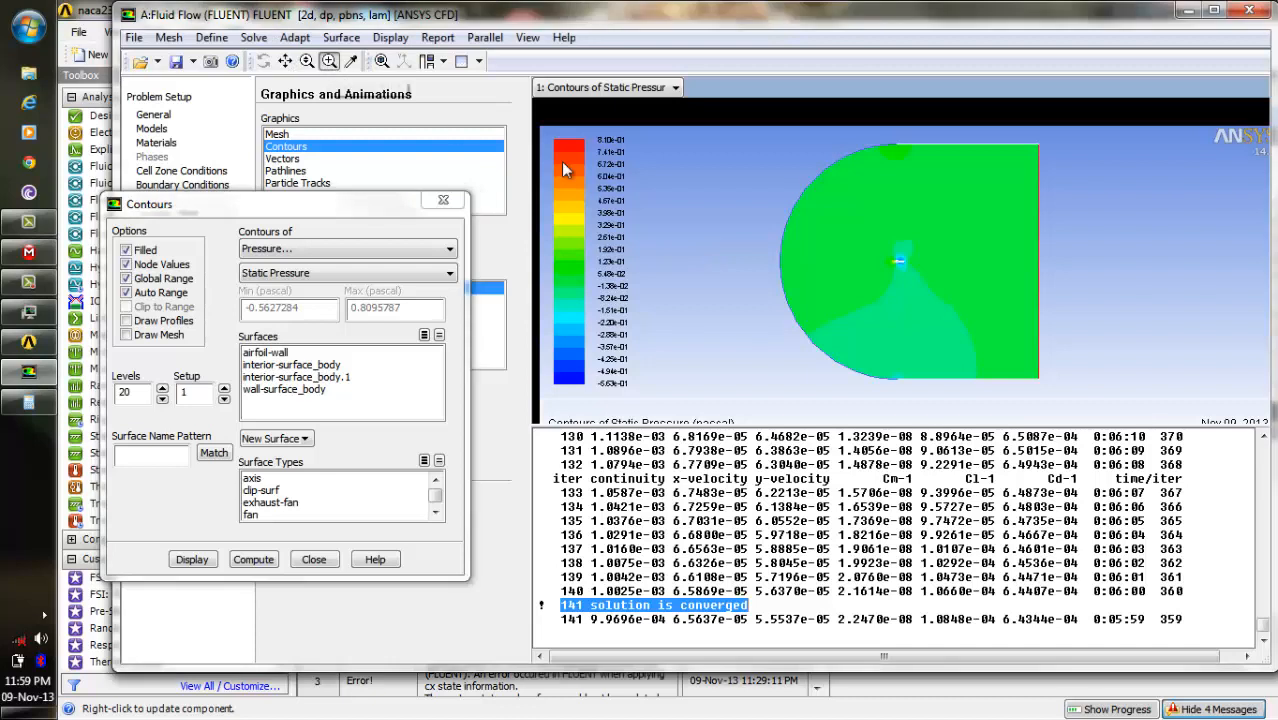
drag(860, 254, 953, 294)
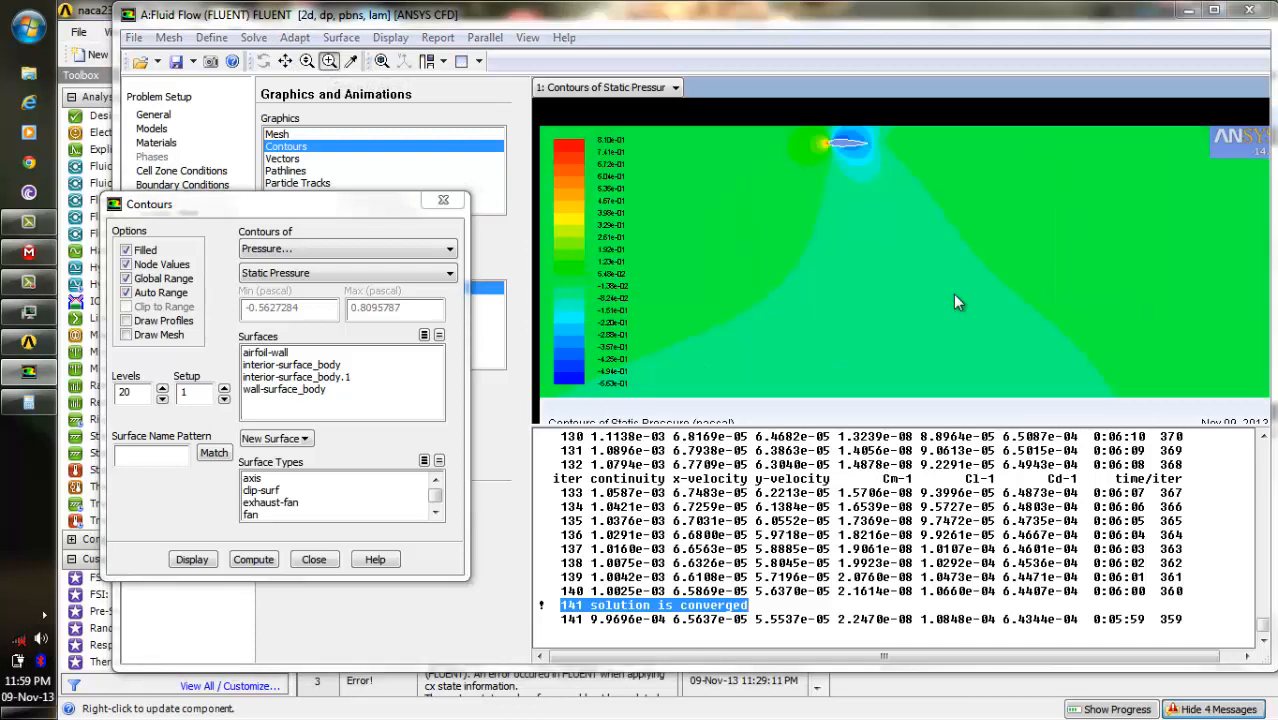
click(286, 61)
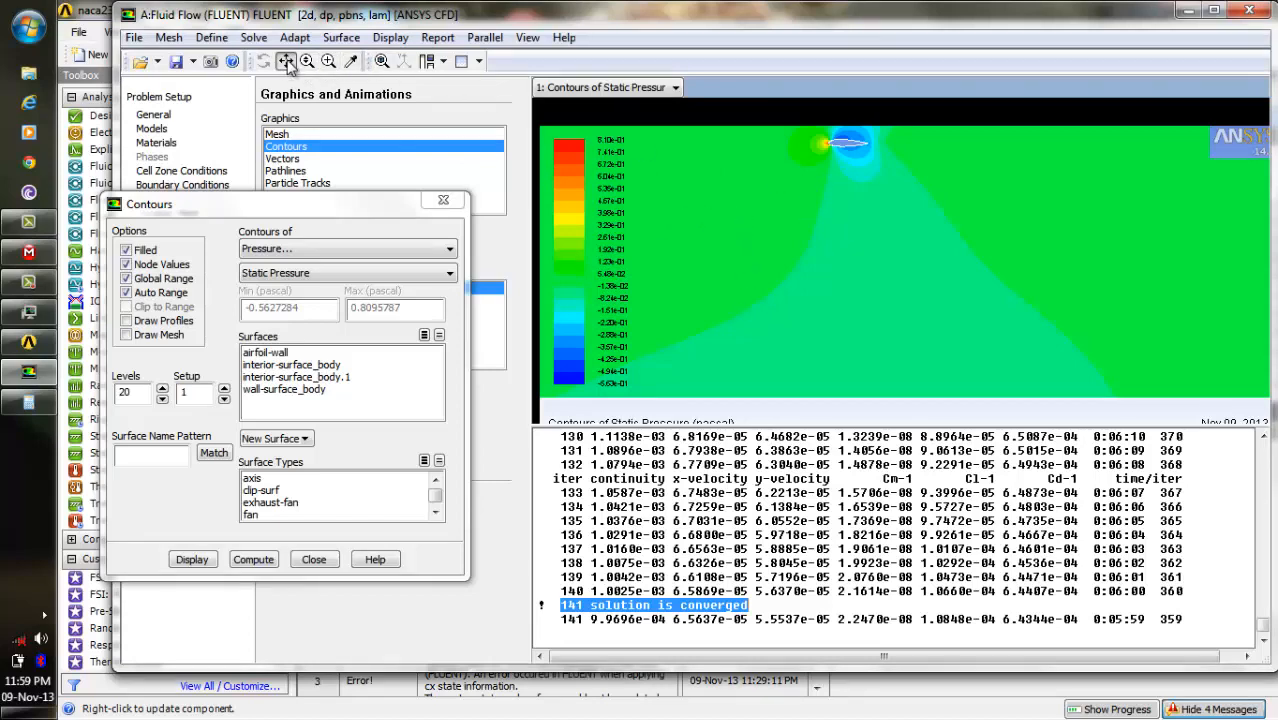
mouse_move(837, 172)
mouse_down()
mouse_move(849, 246)
mouse_move(874, 248)
mouse_up()
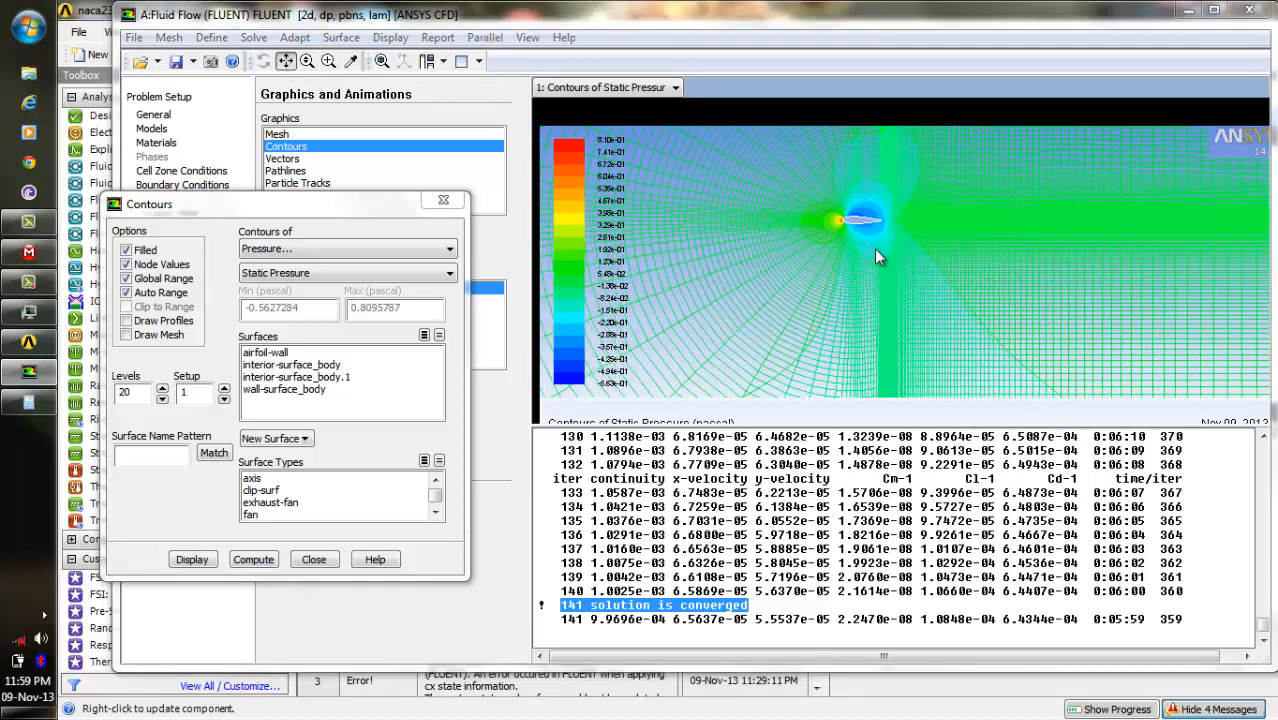
Display the absolute pressure contours followed by the total pressure contours, and view the total pressure over the whole domain.
click(441, 276)
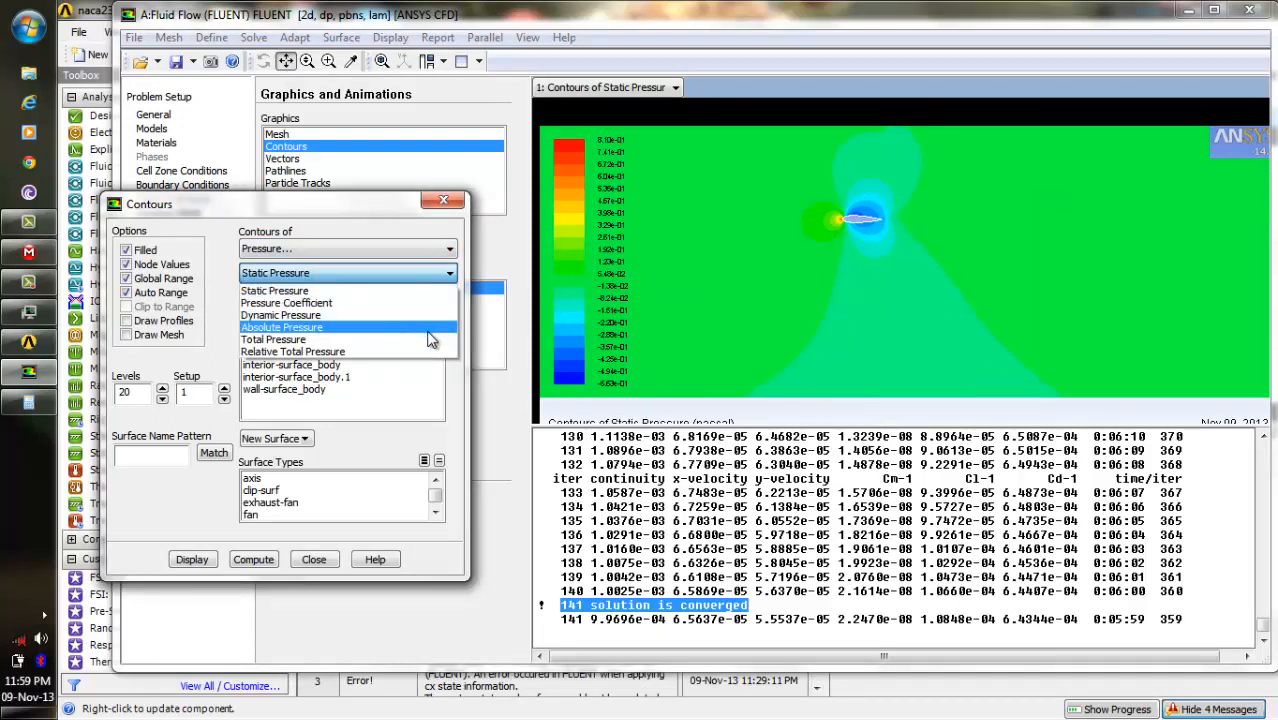
click(427, 329)
click(191, 559)
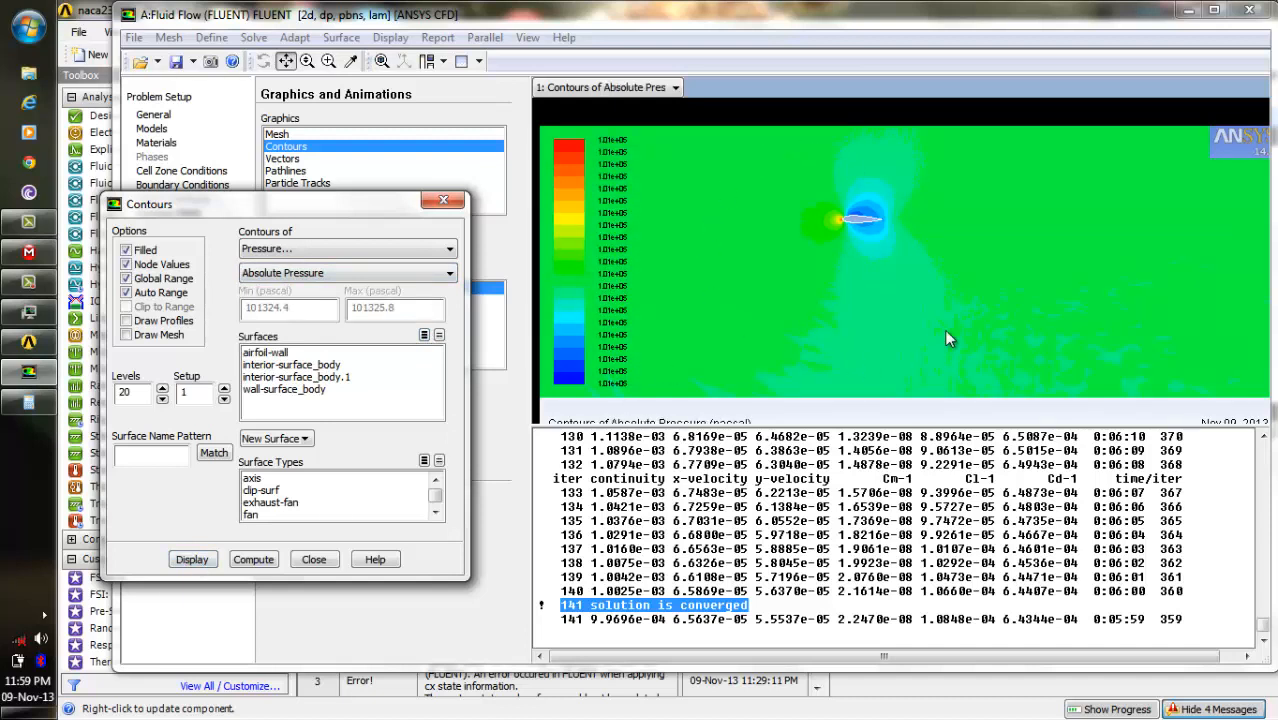
click(424, 268)
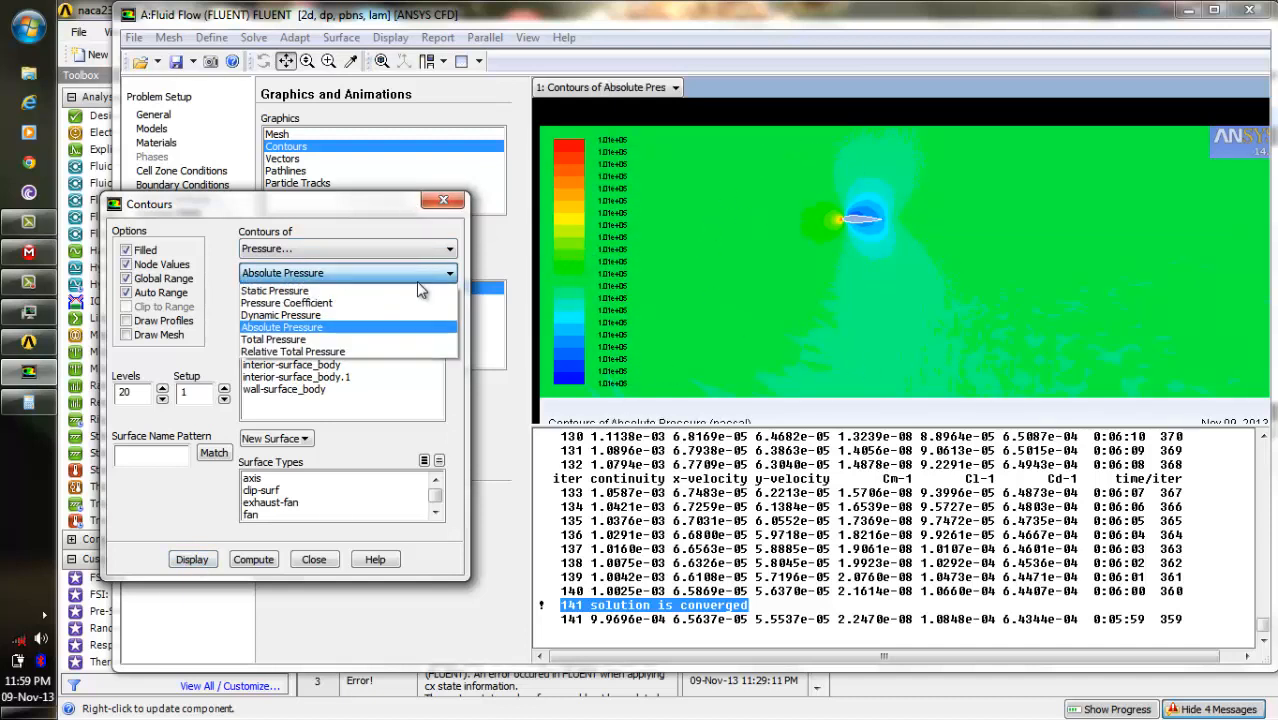
click(416, 340)
click(199, 561)
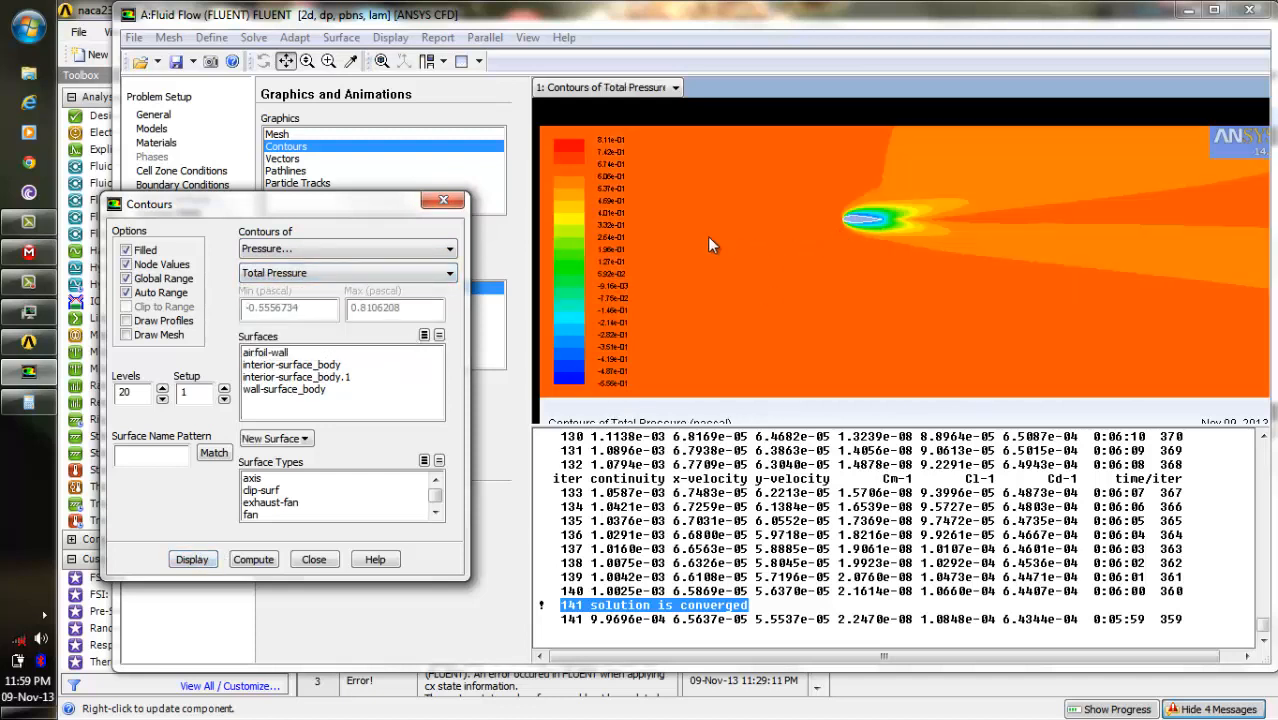
click(382, 62)
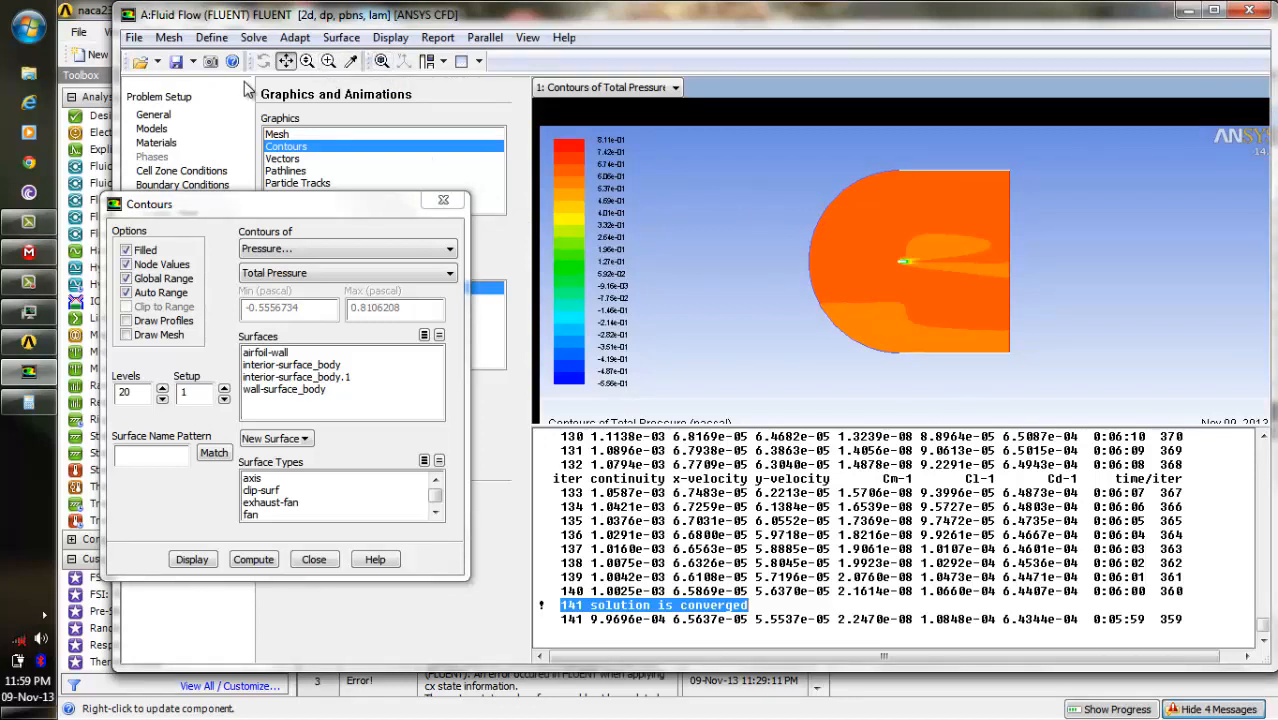
Display the velocity magnitude contours, examine the flow around the airfoil, and close the contour settings.
click(440, 249)
click(430, 292)
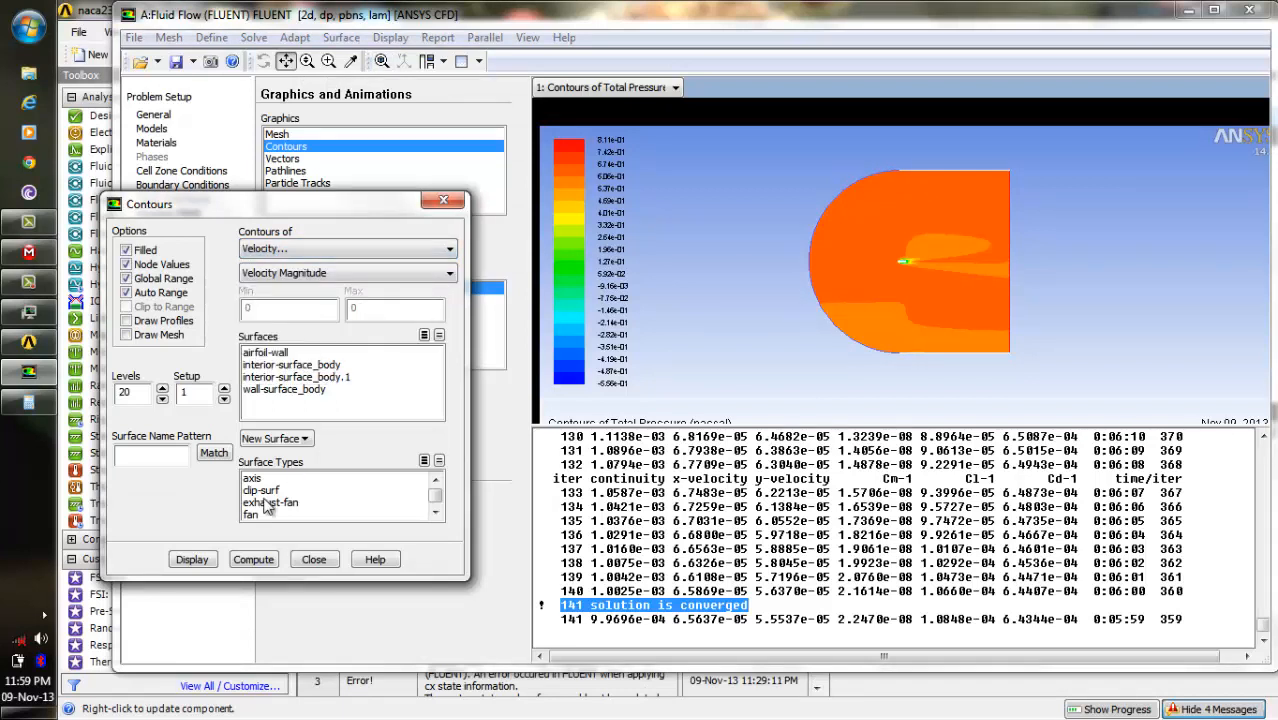
click(208, 560)
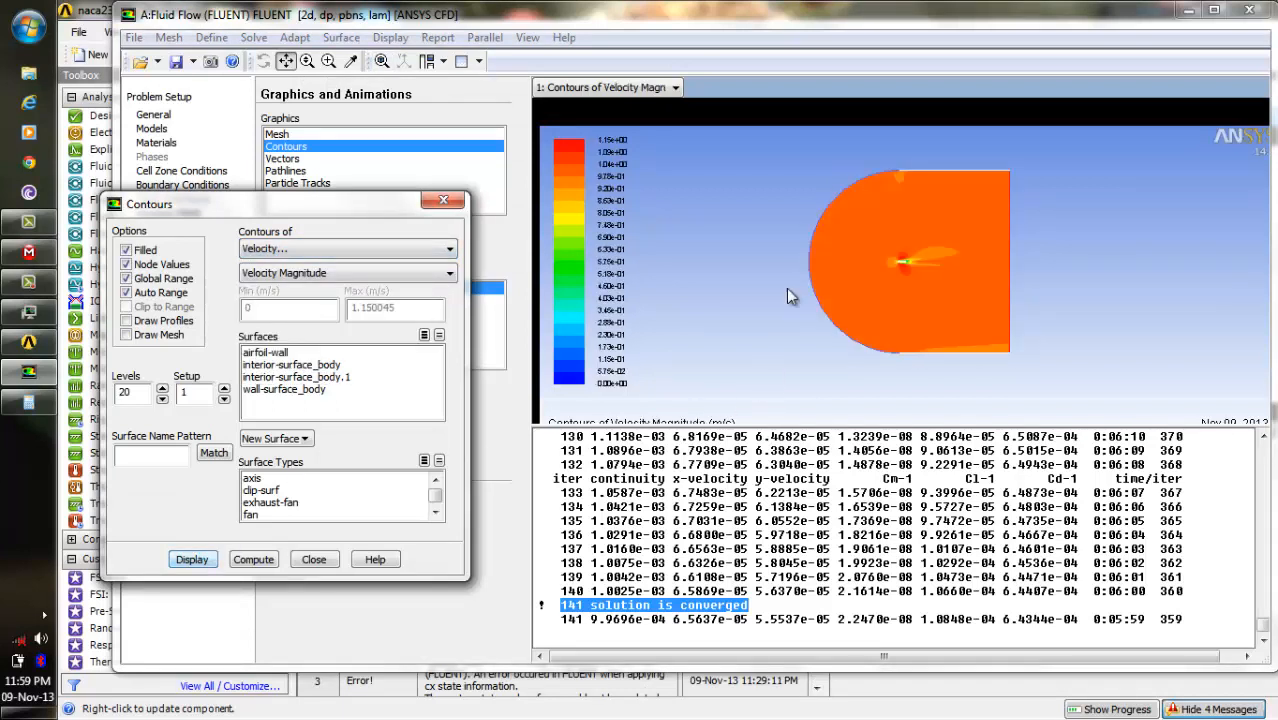
click(327, 61)
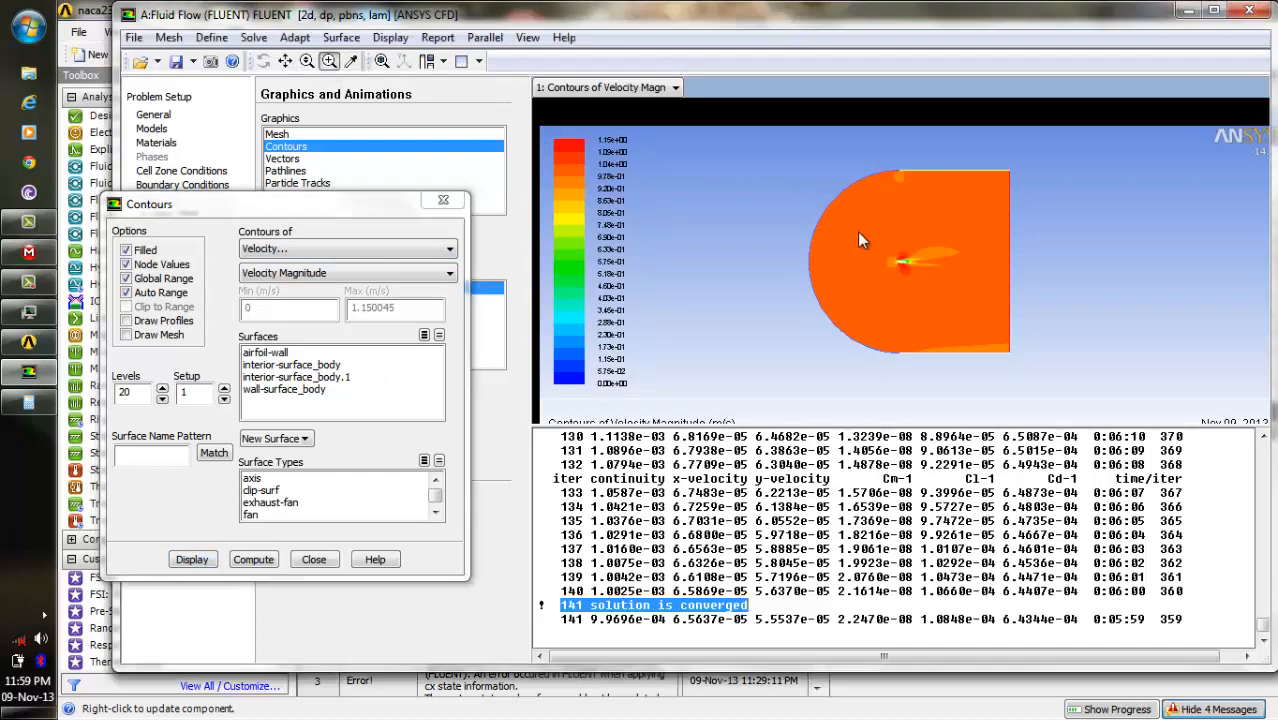
drag(857, 231, 958, 264)
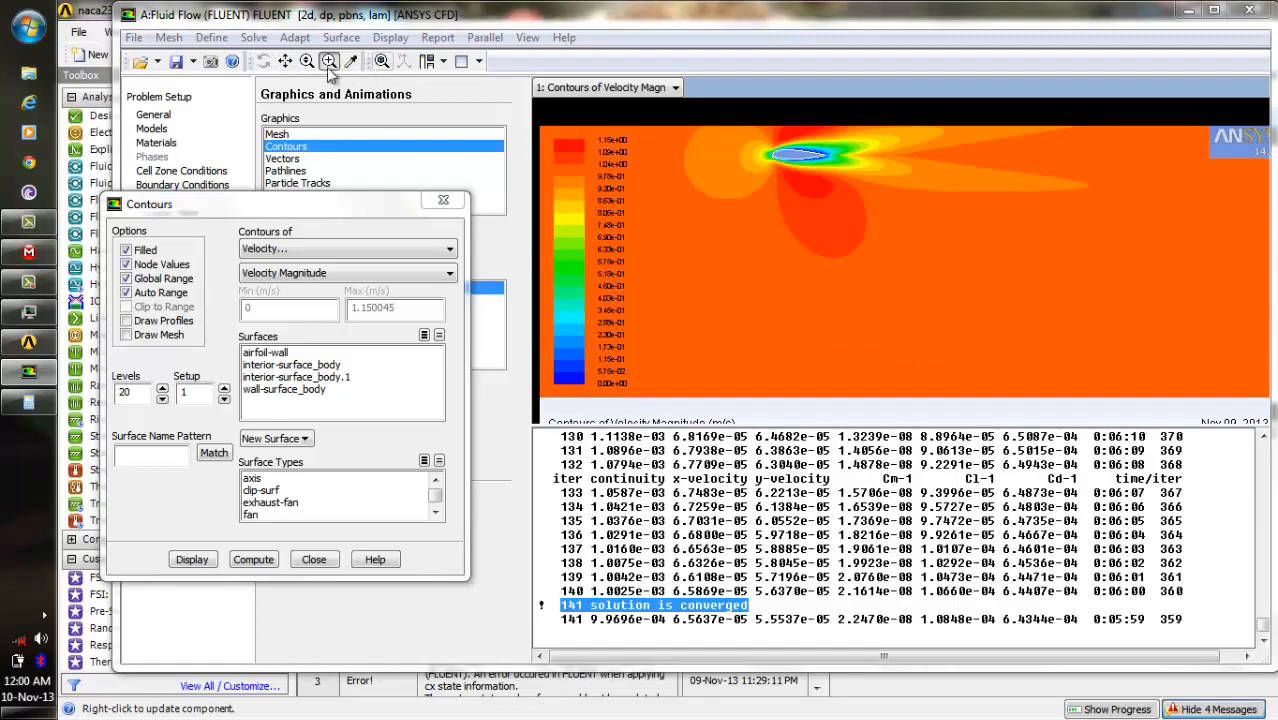
click(287, 61)
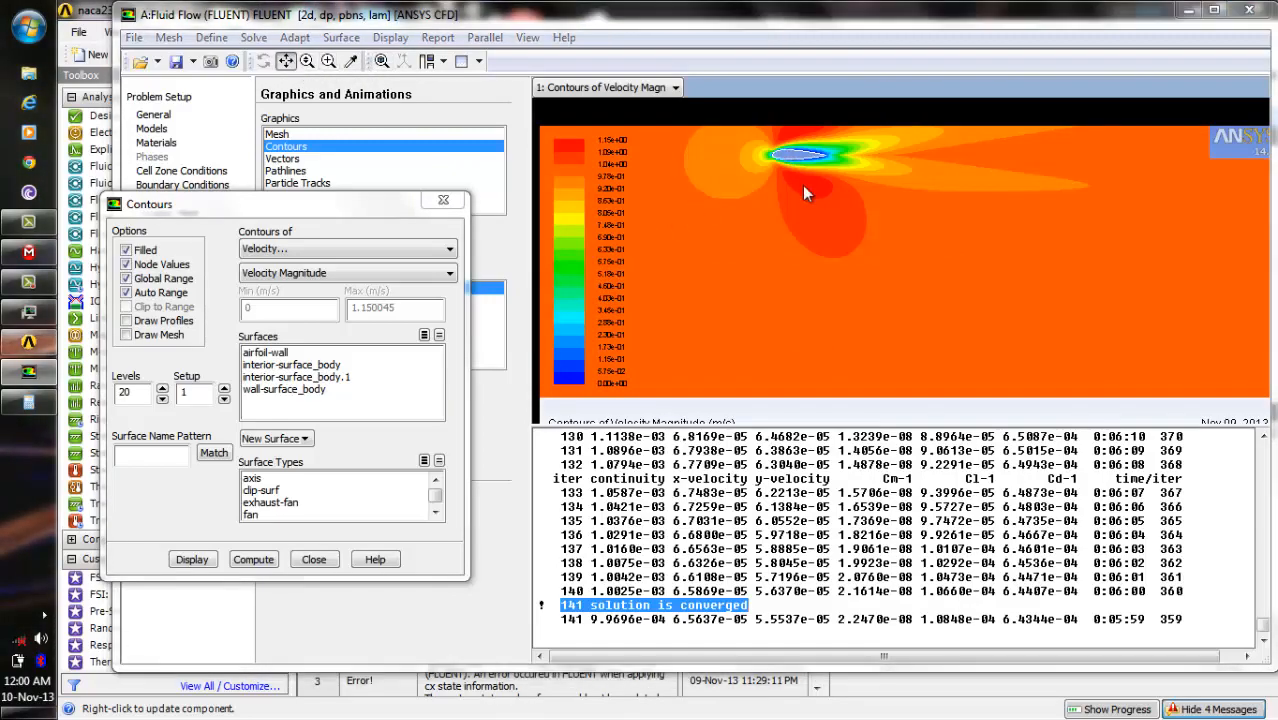
drag(803, 180, 840, 271)
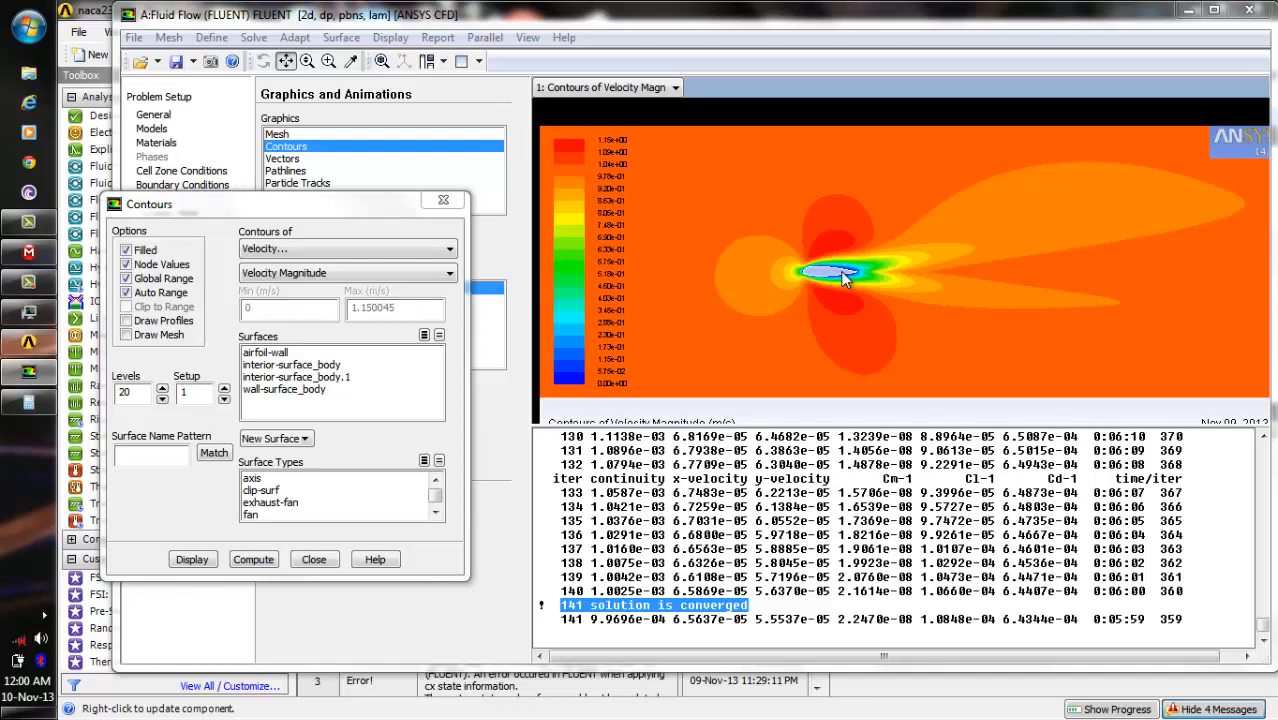
click(446, 254)
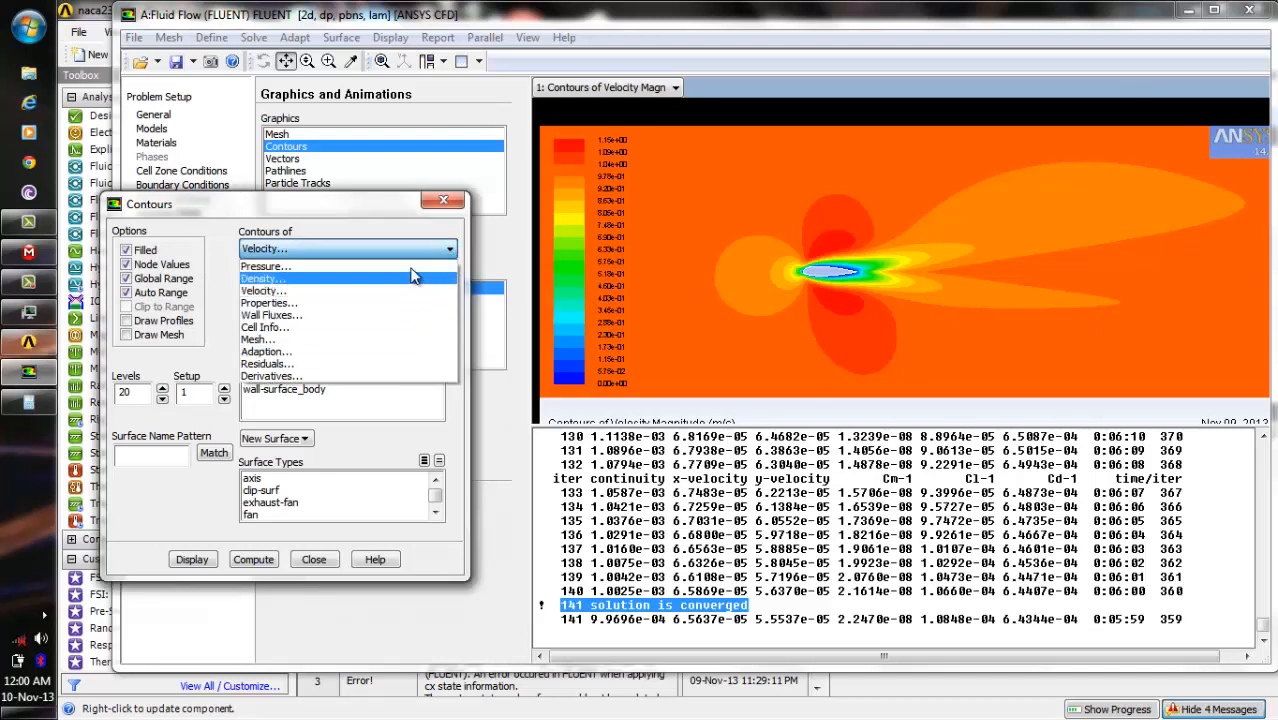
click(412, 267)
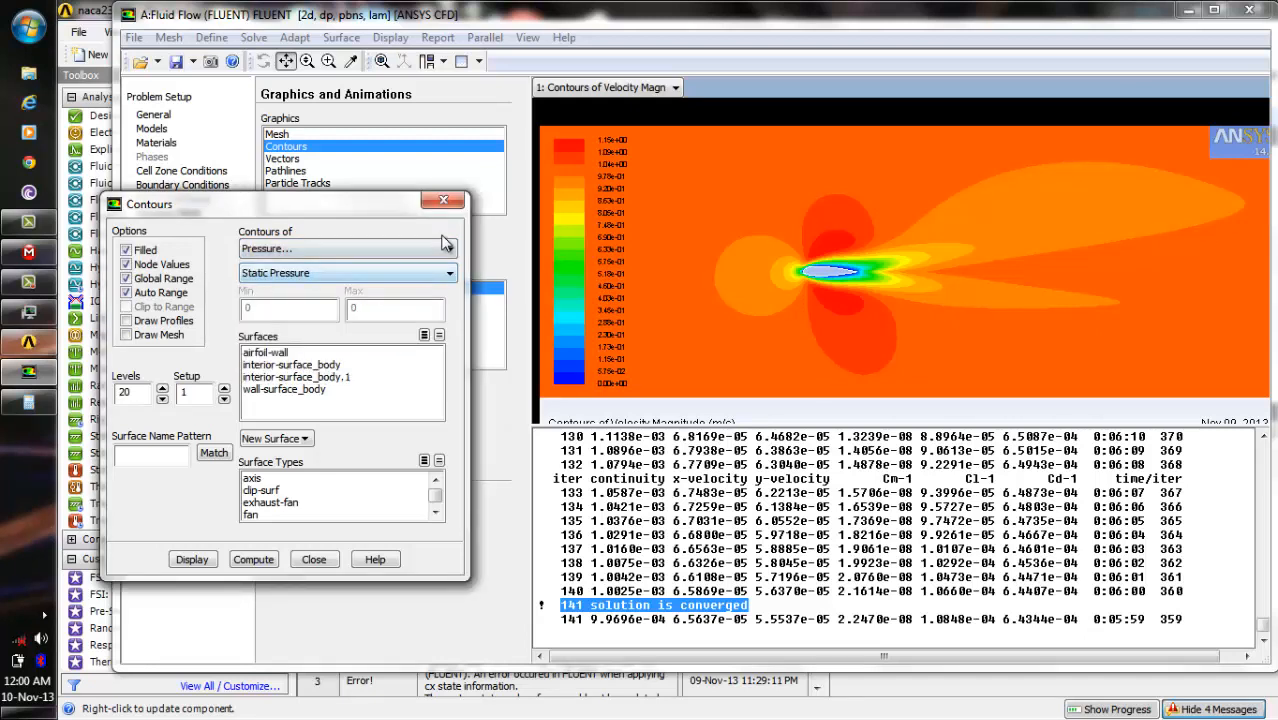
click(455, 202)
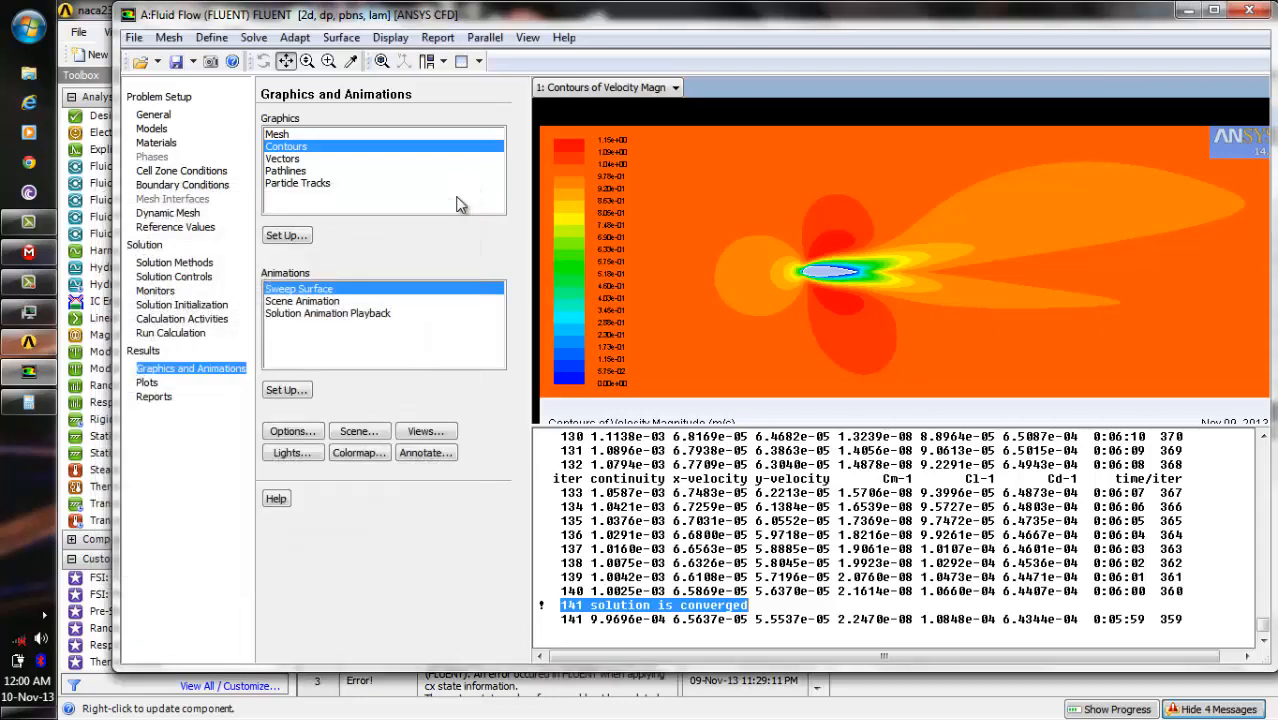
Print a force report for airfoil-wall only, with direction vector X 1 and Y 0, and examine the reported forces.
click(152, 384)
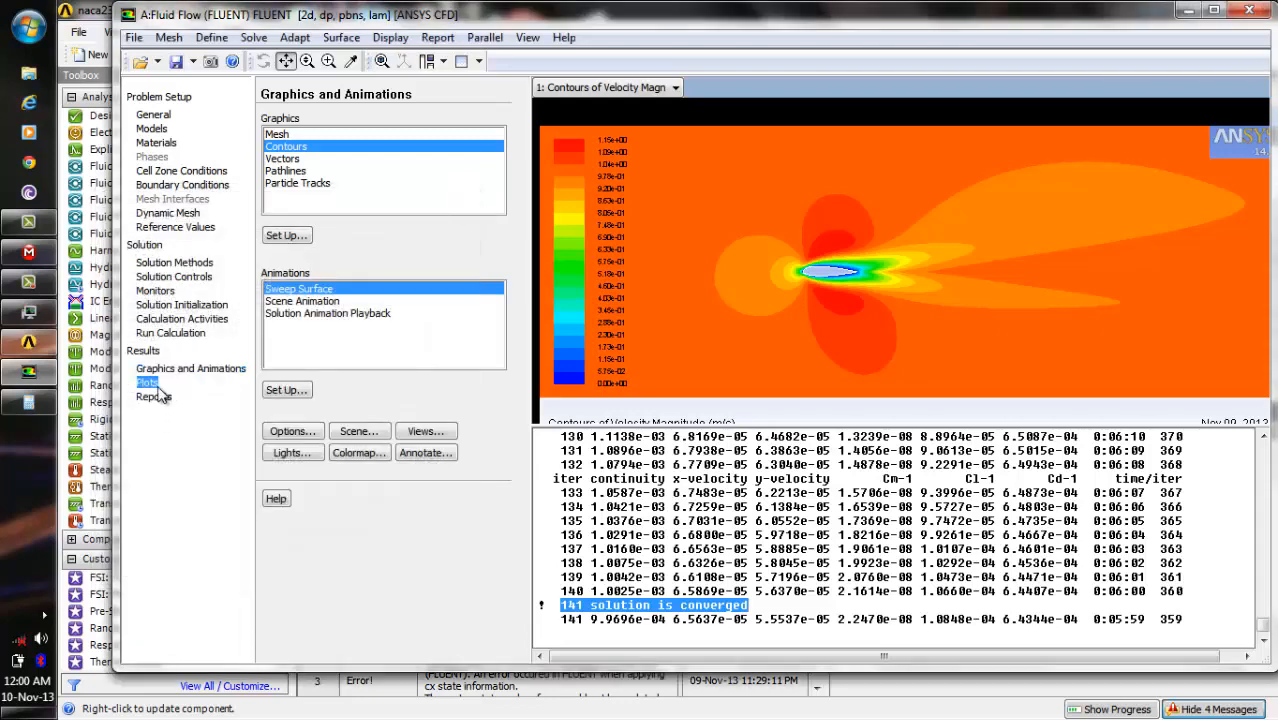
click(156, 398)
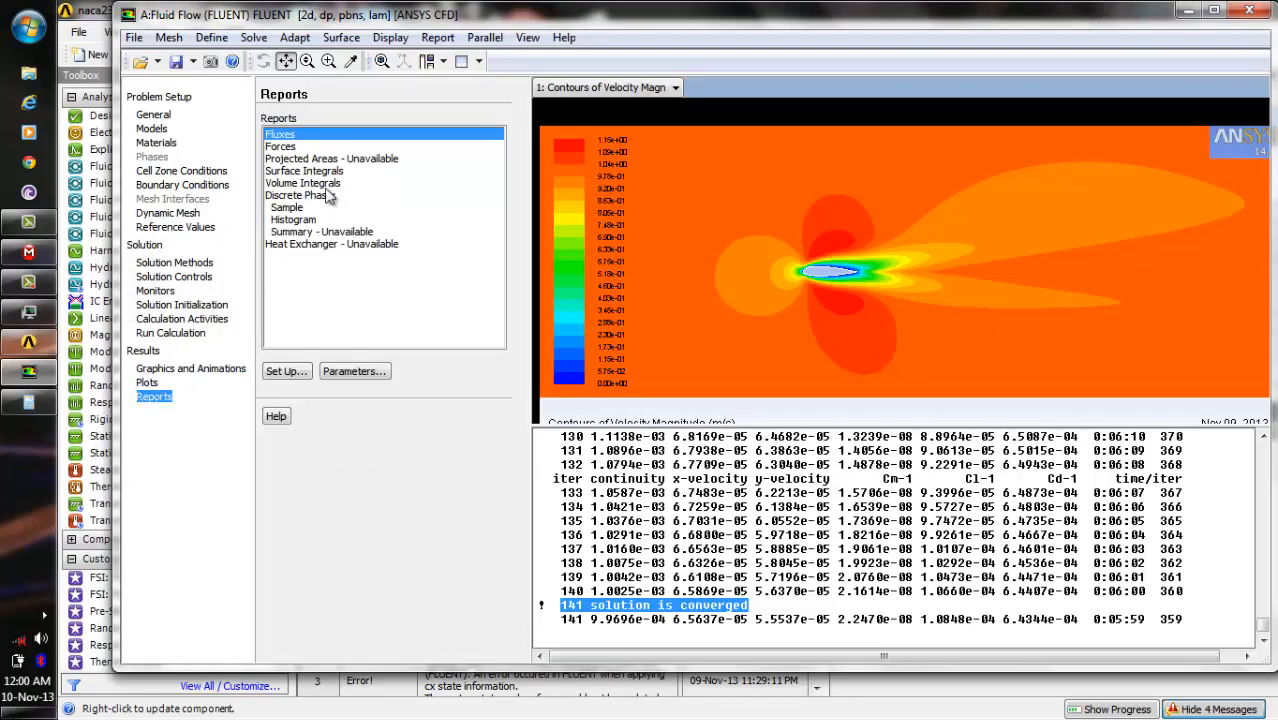
click(286, 147)
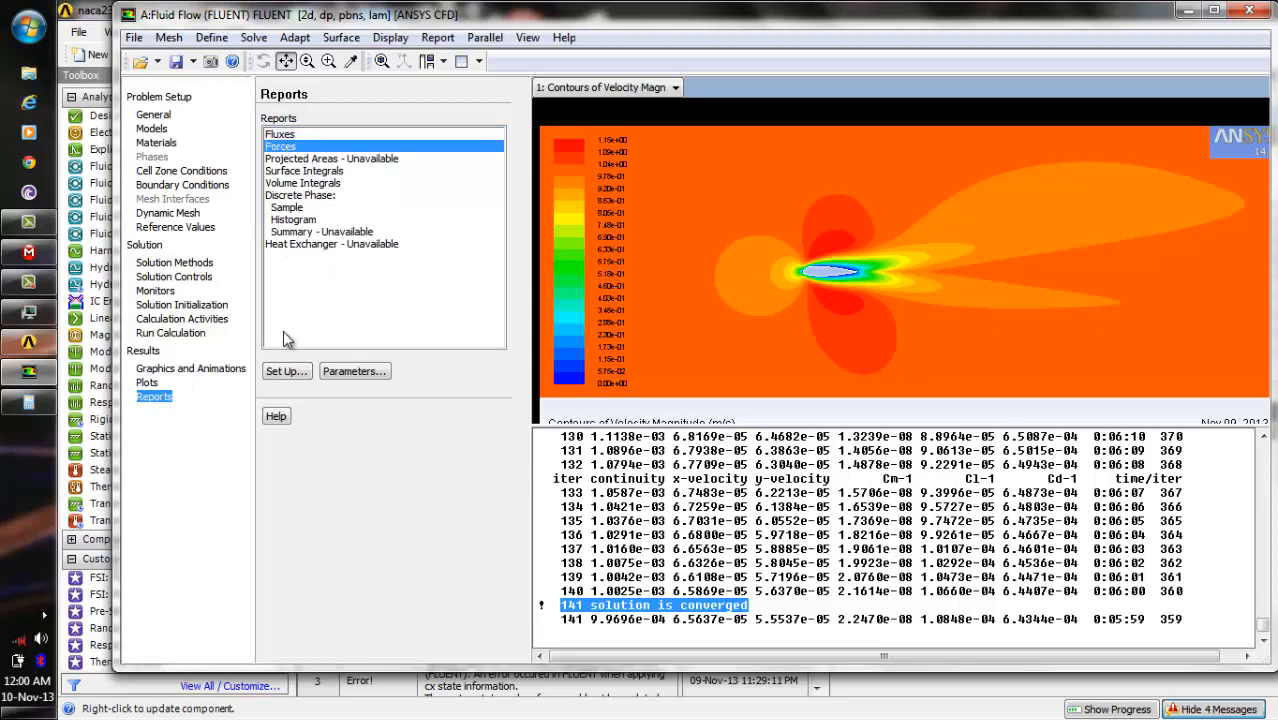
click(287, 372)
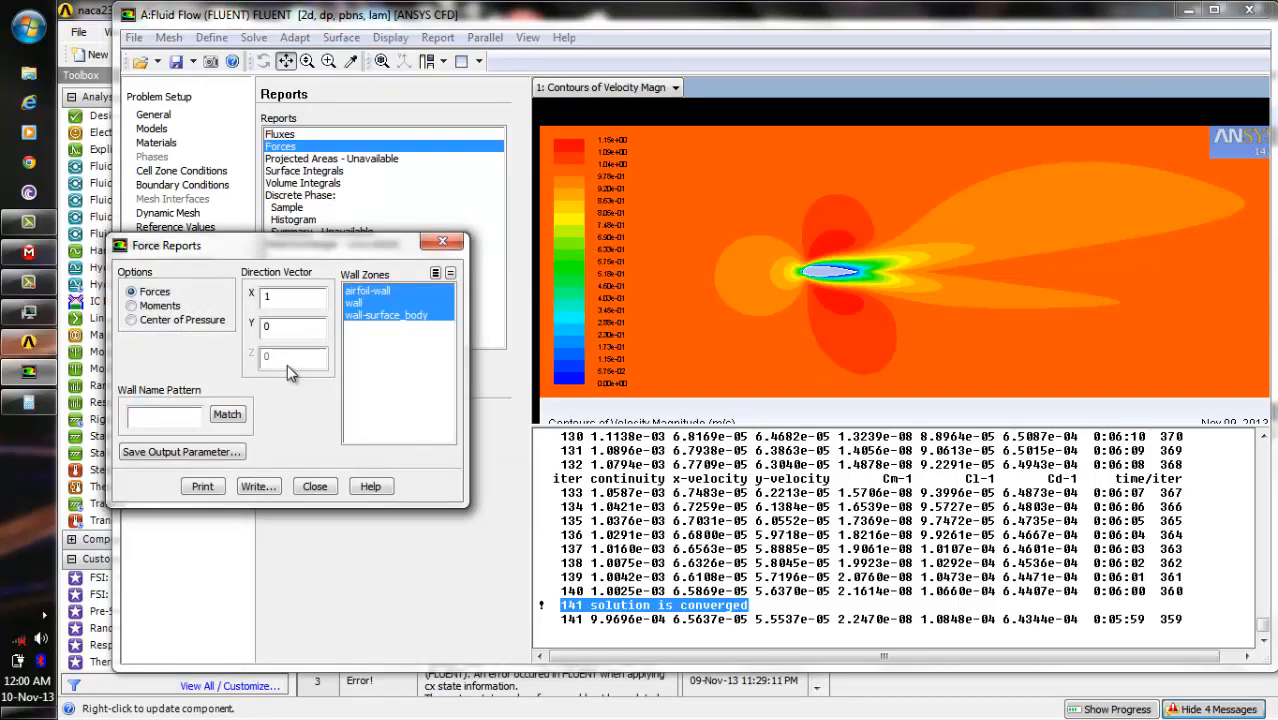
click(352, 303)
click(354, 304)
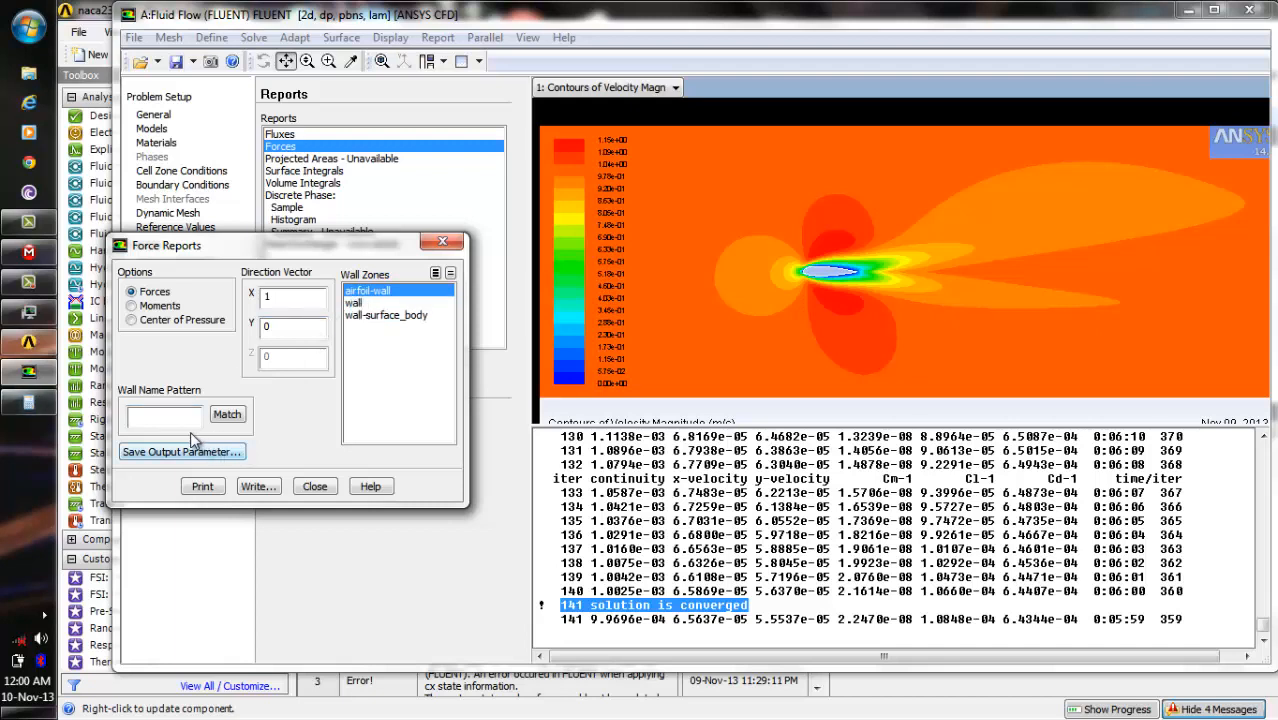
click(203, 486)
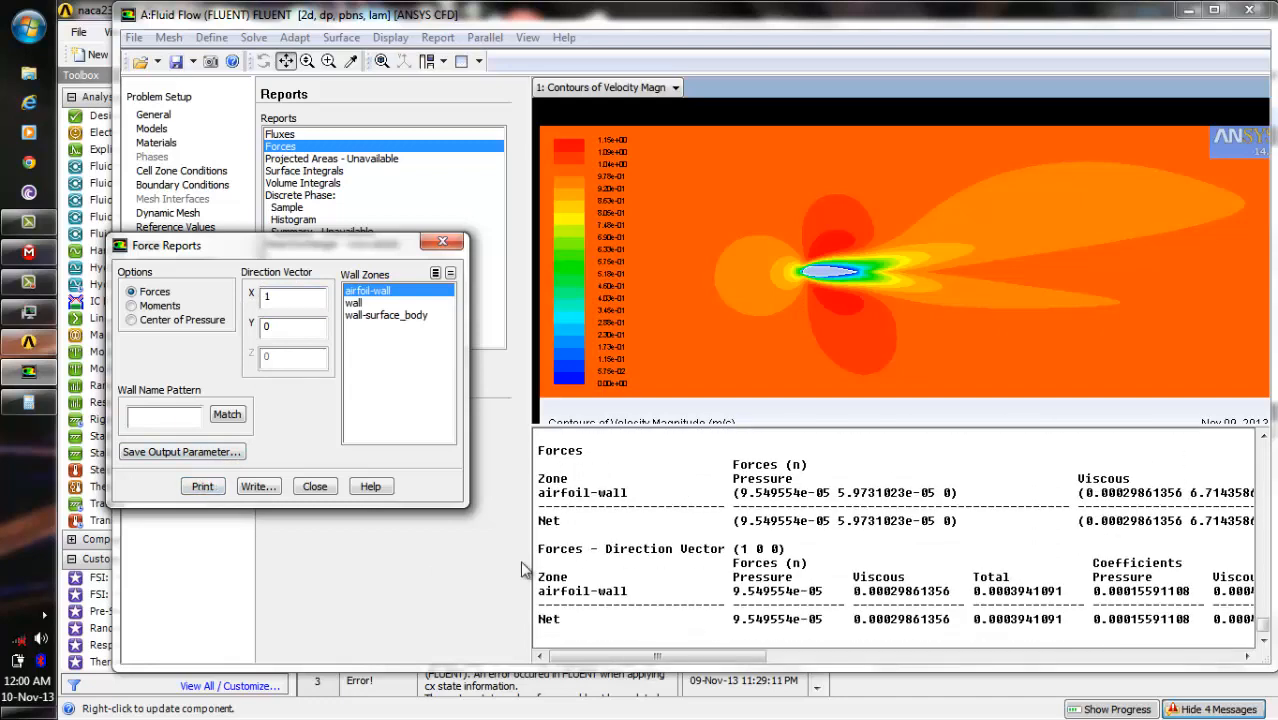
drag(541, 541, 712, 670)
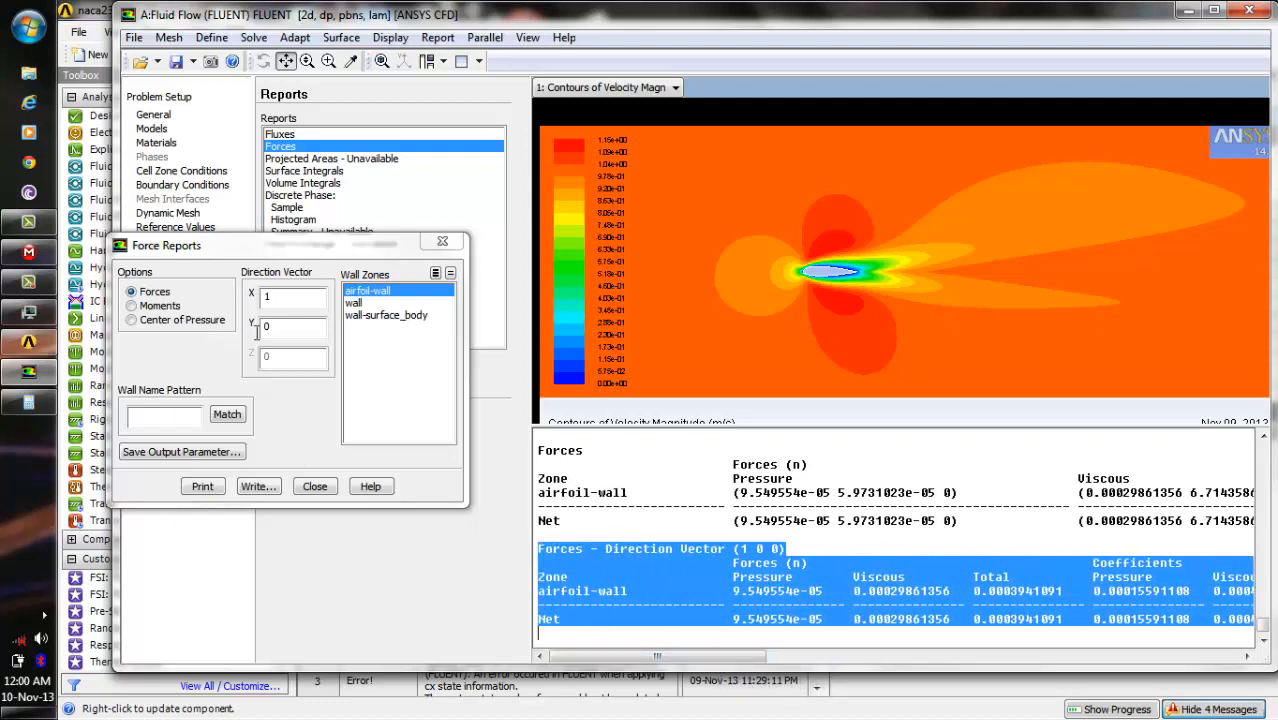
Print a force report for airfoil-wall with direction vector X 0 and Y 1, and examine the reported forces.
click(295, 302)
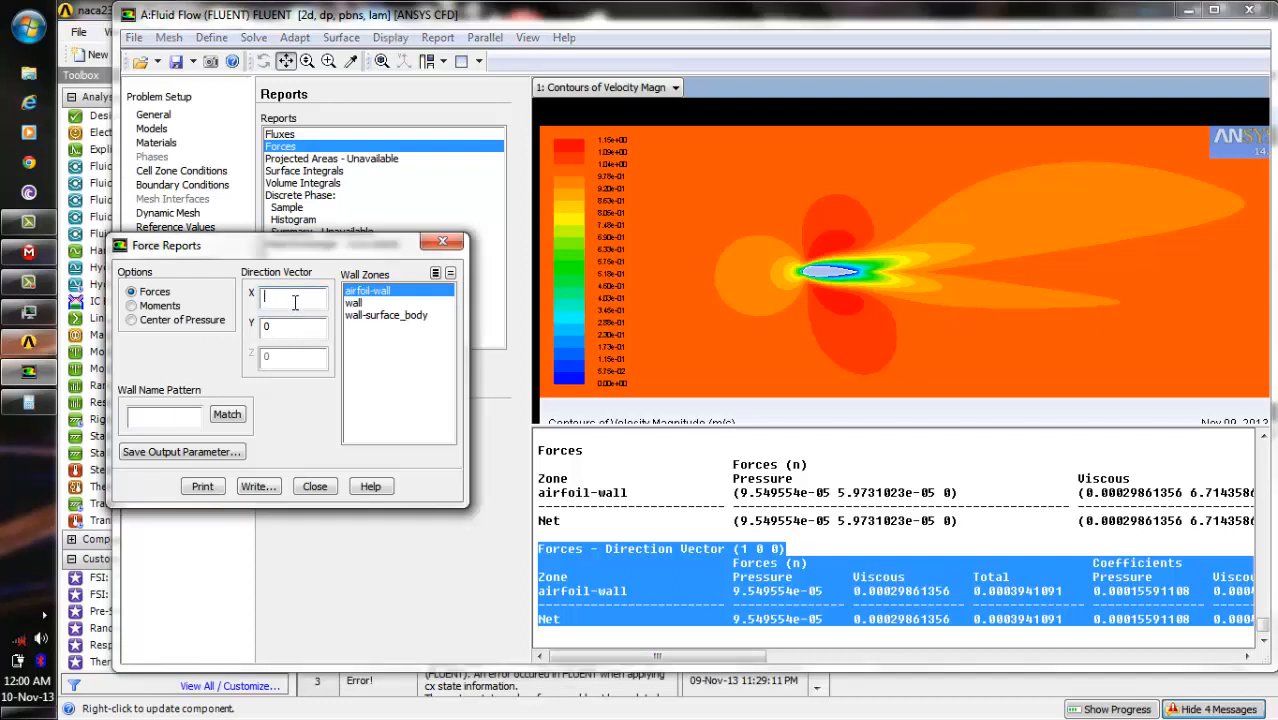
click(300, 325)
key(BackSpace)
text(1)
click(205, 487)
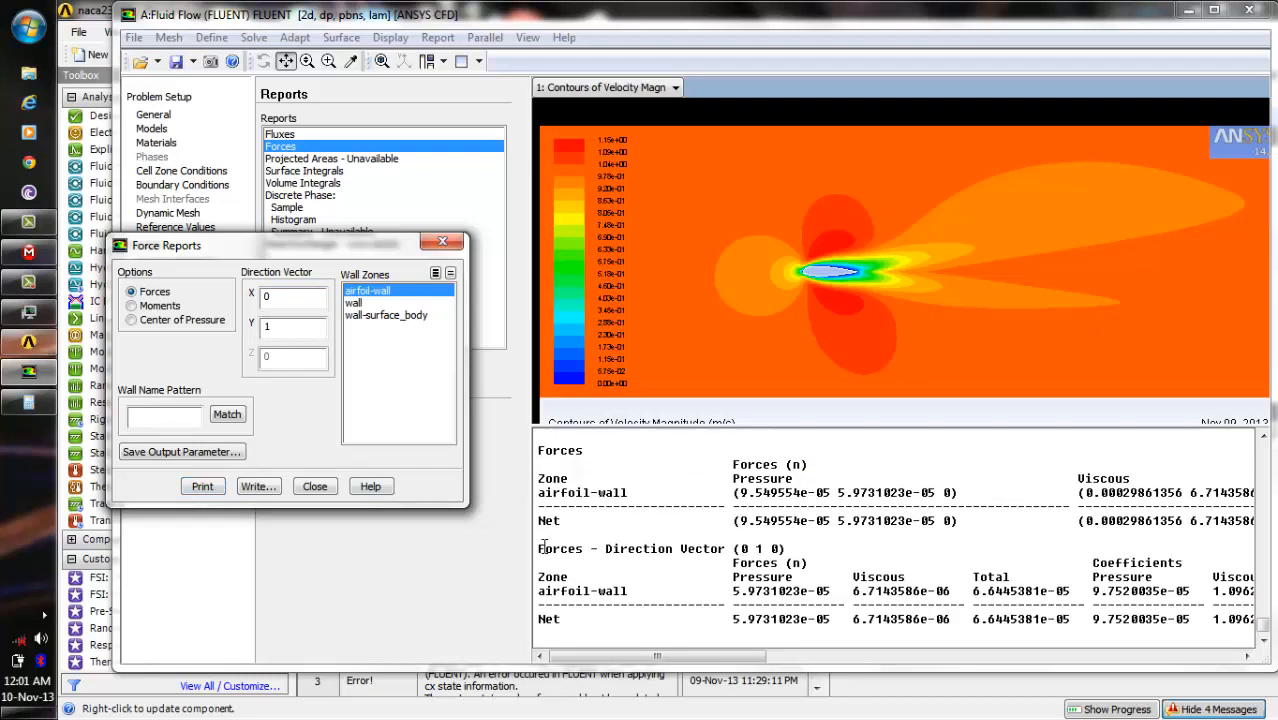
drag(543, 548, 1055, 630)
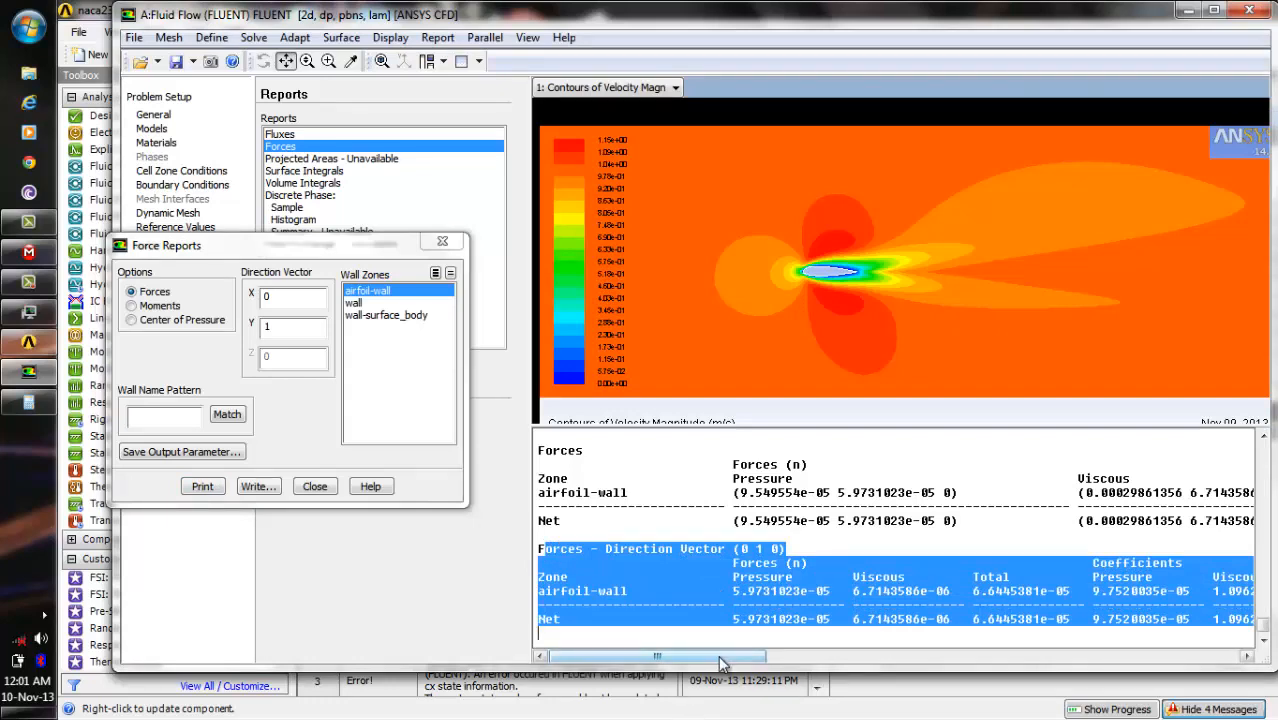
drag(718, 655, 677, 667)
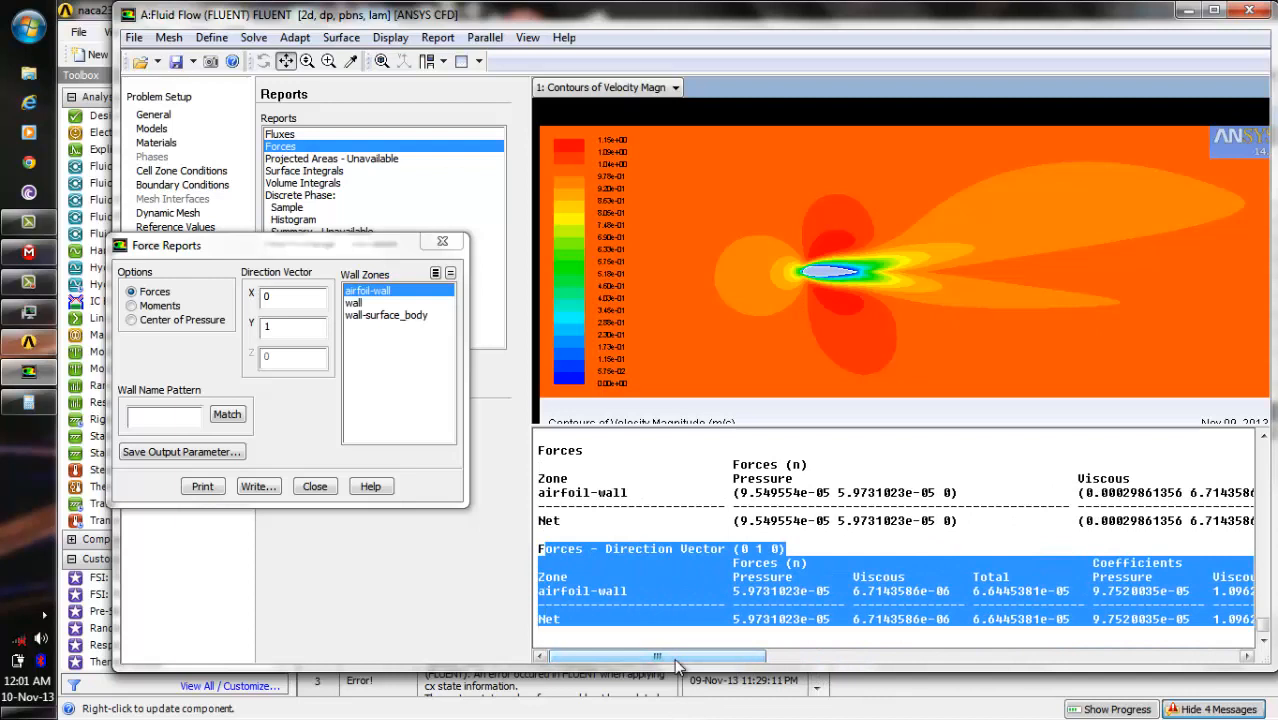
Look over the center of pressure and moment report options, and close the force report settings.
click(133, 320)
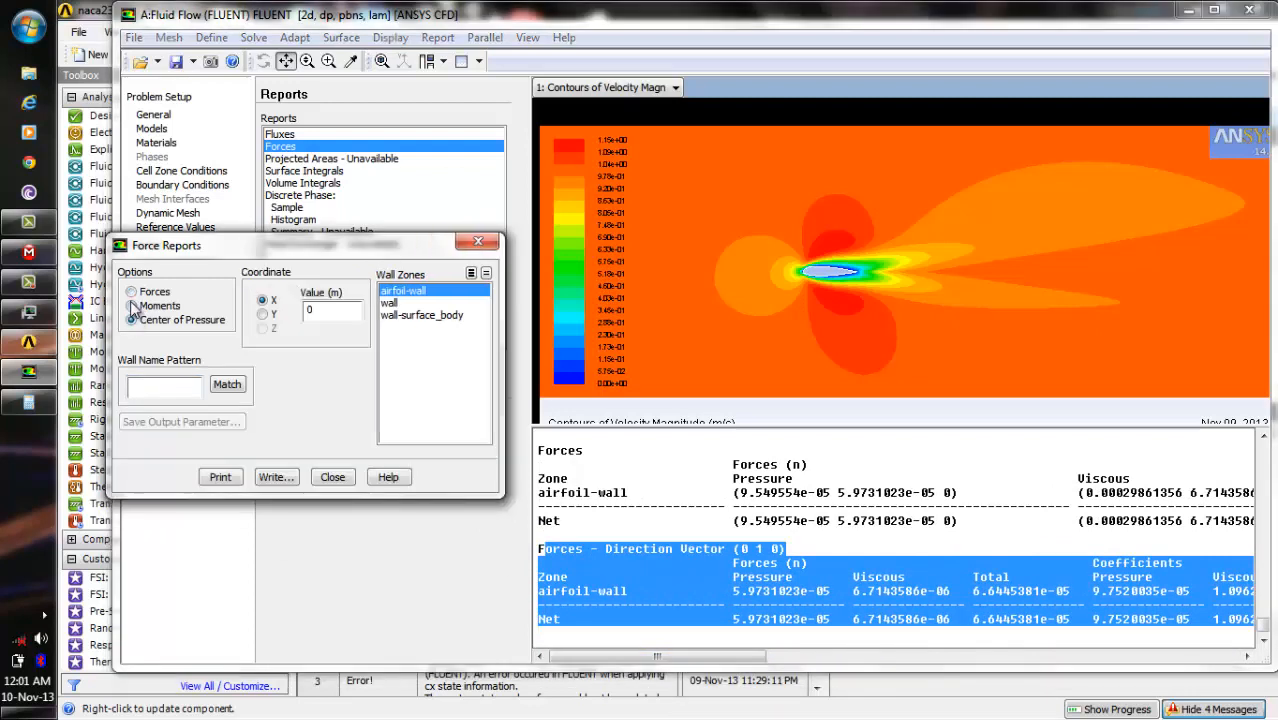
click(133, 306)
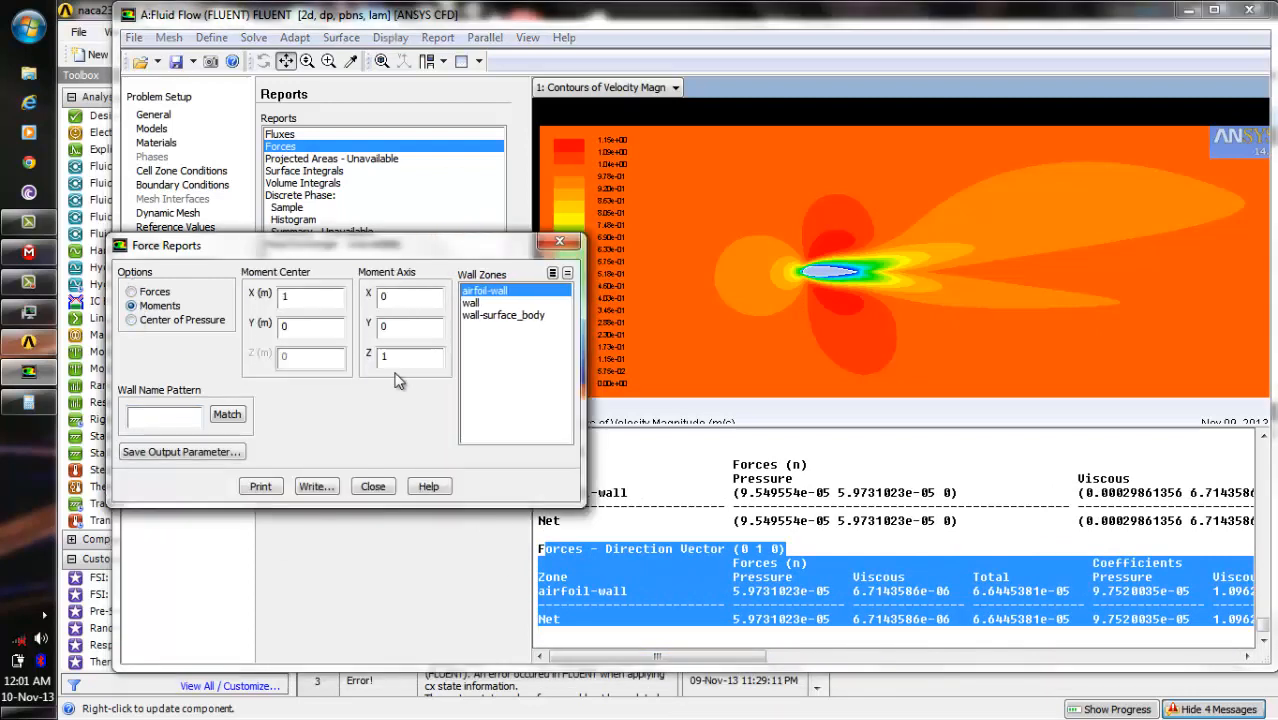
click(560, 243)
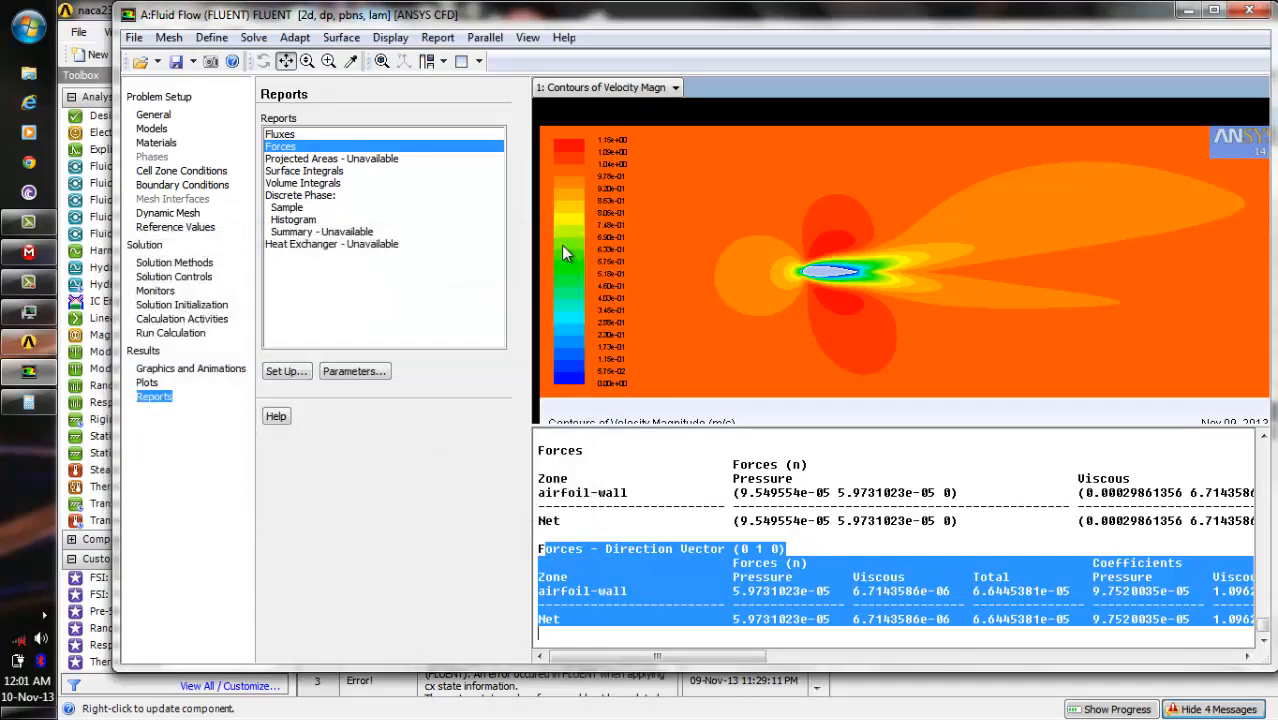
Create an XY plot of static pressure along airfoil-wall, using the direction vector for the X axis.
click(147, 382)
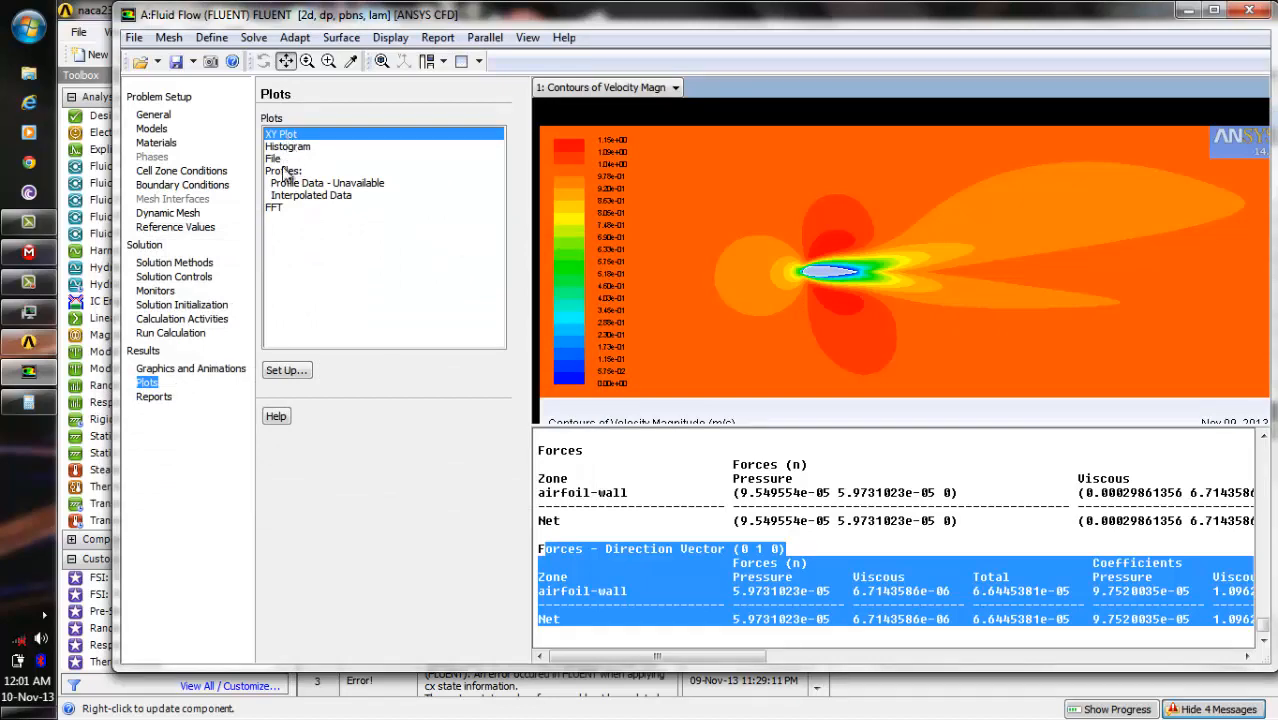
click(287, 371)
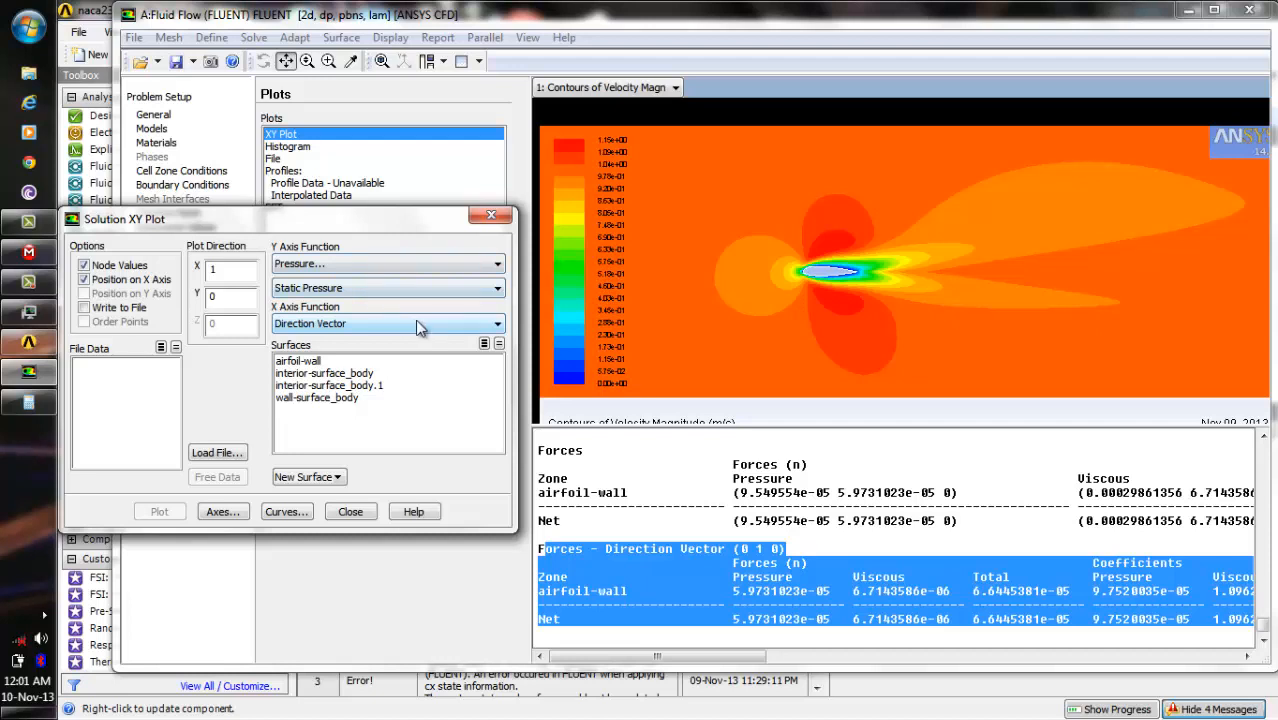
click(305, 361)
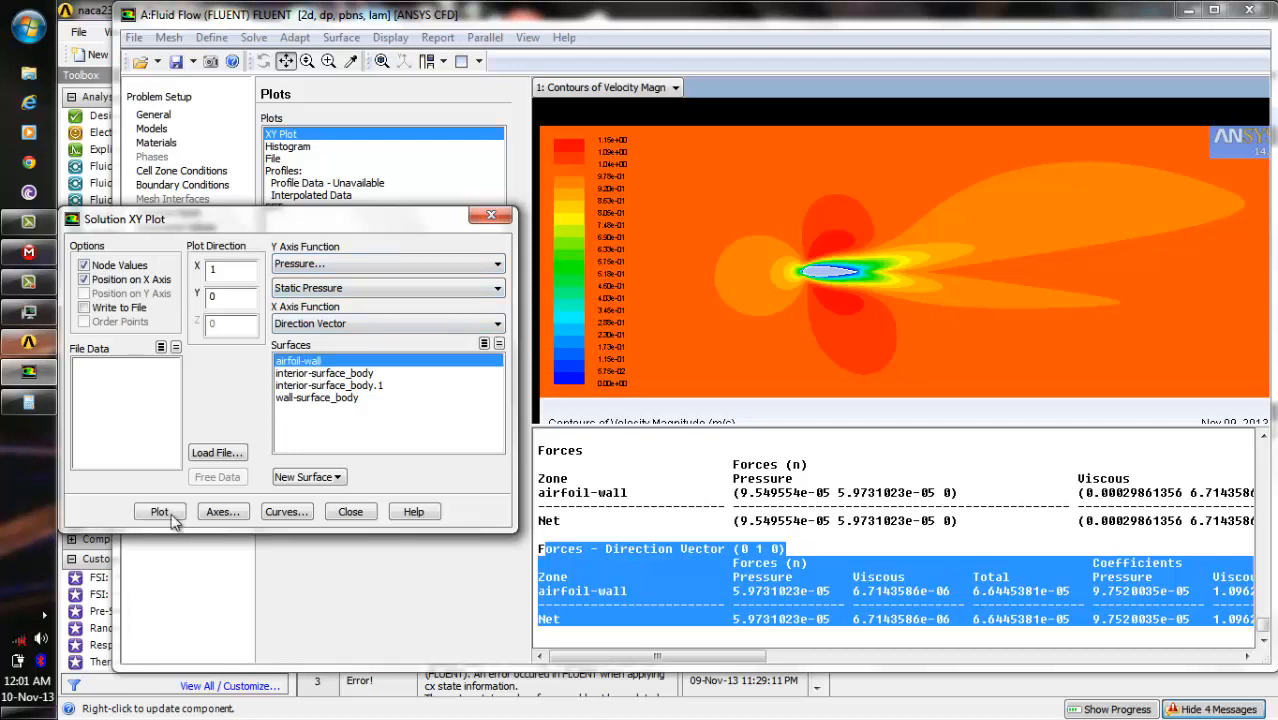
click(160, 512)
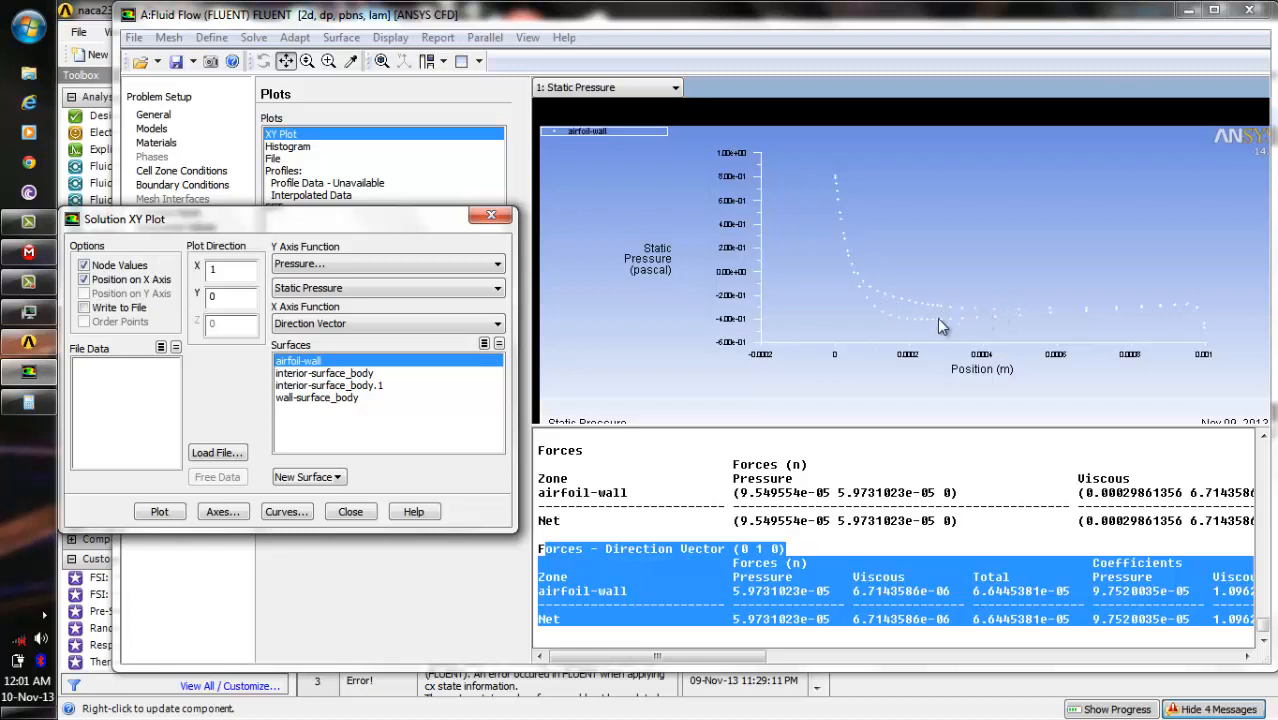
Plot total pressure instead of static pressure along airfoil-wall.
click(498, 288)
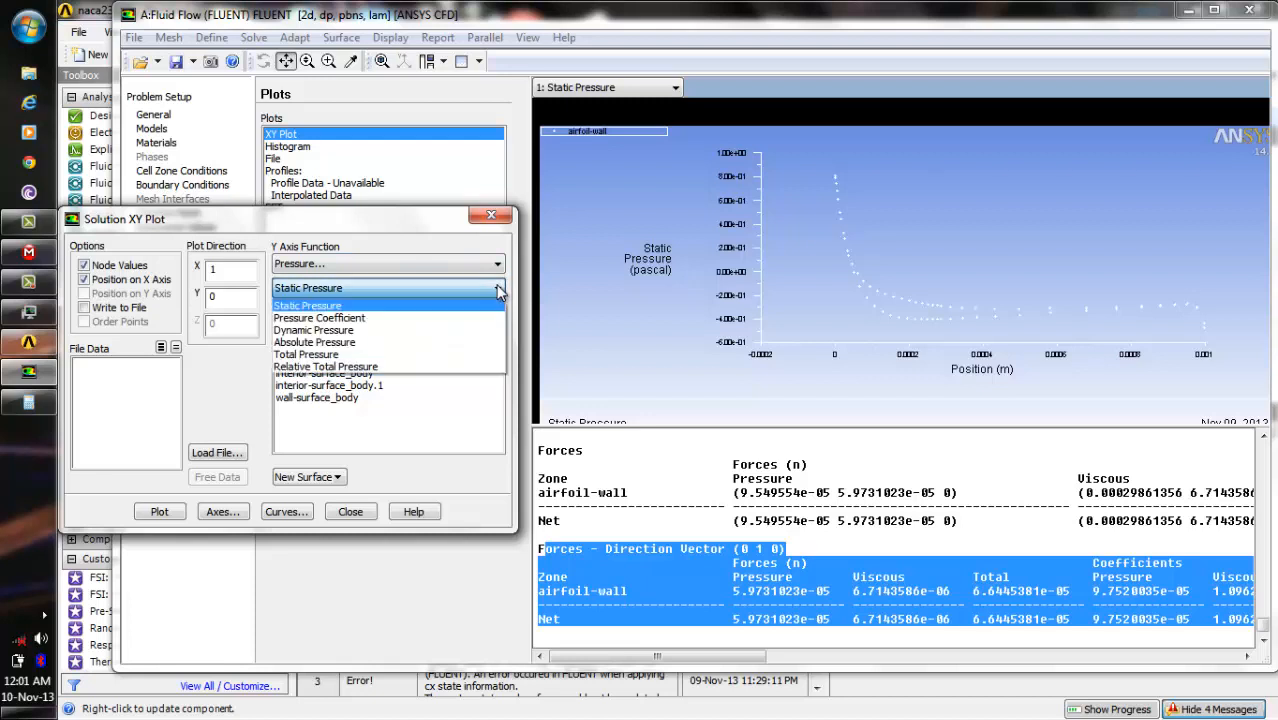
click(472, 355)
click(470, 355)
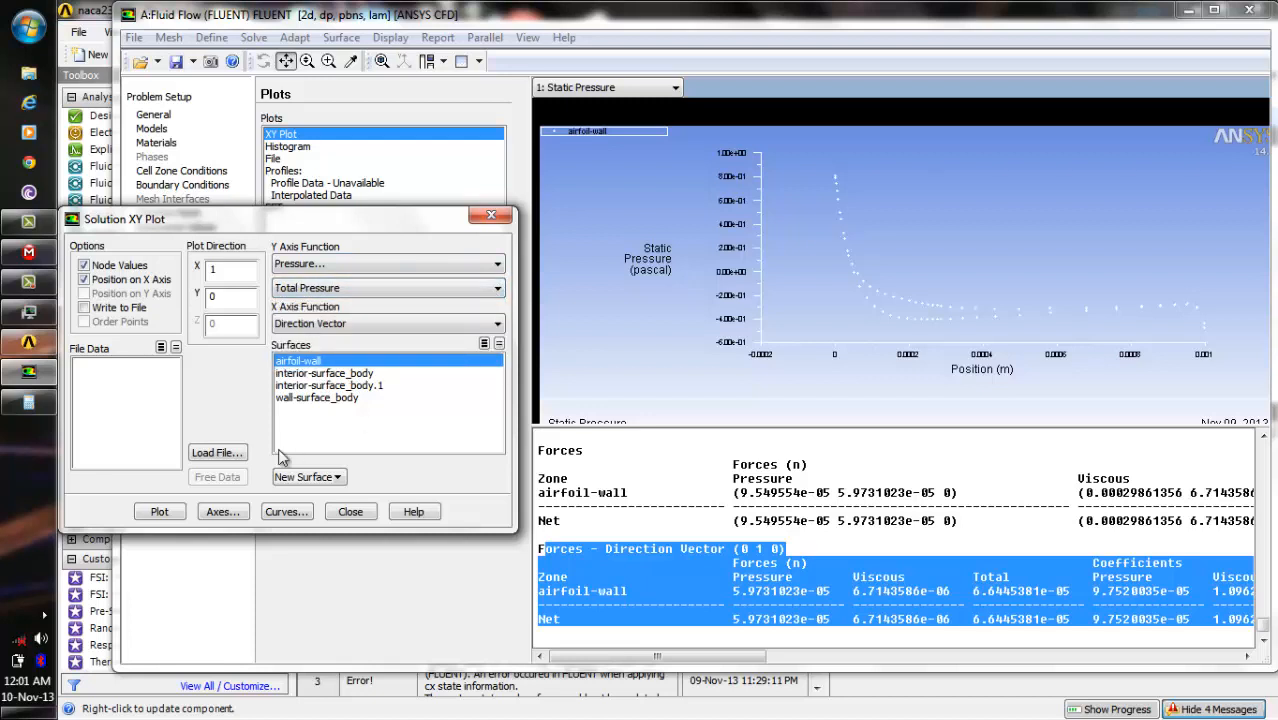
click(176, 510)
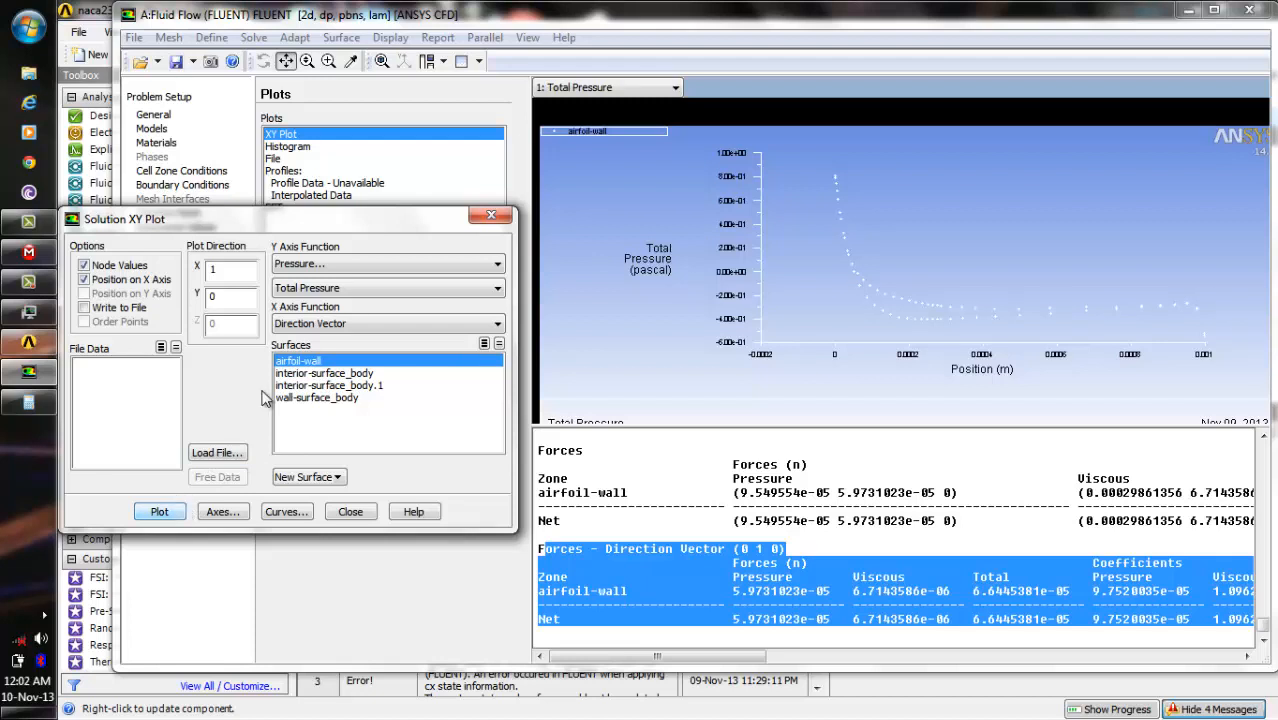
Change the X axis function to Curve Length and plot total pressure for airfoil-wall.
click(489, 325)
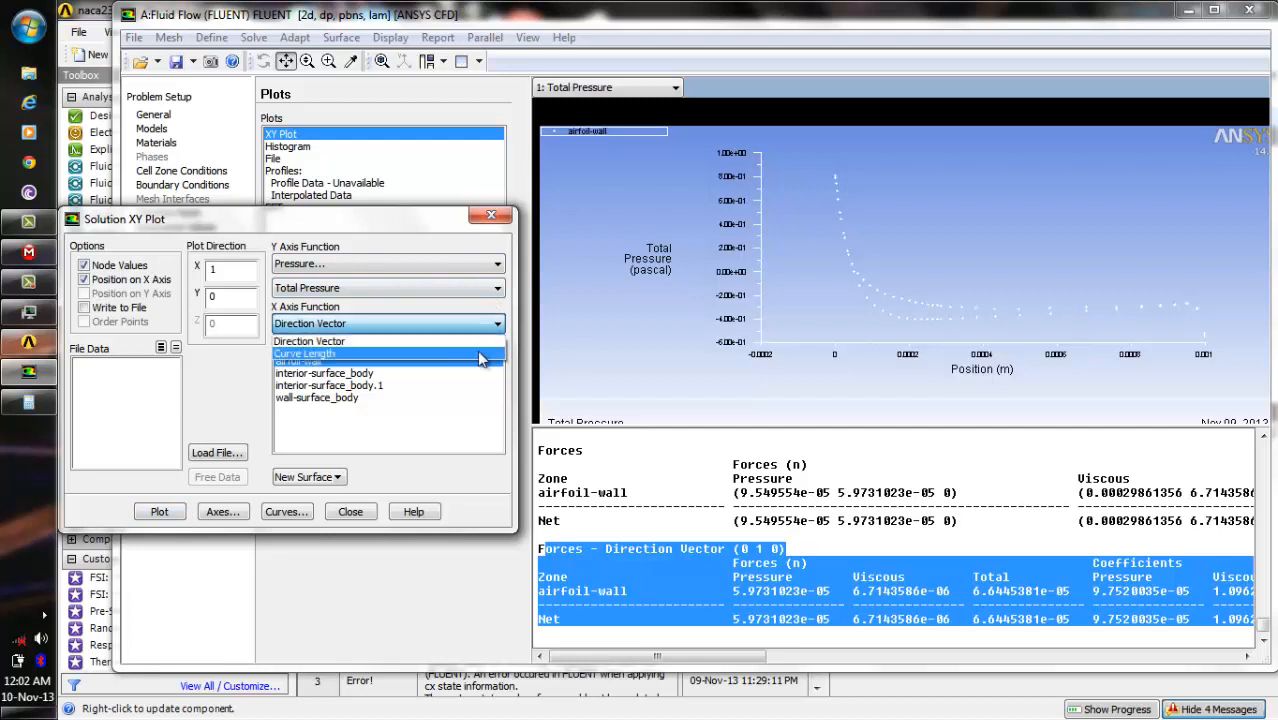
click(483, 354)
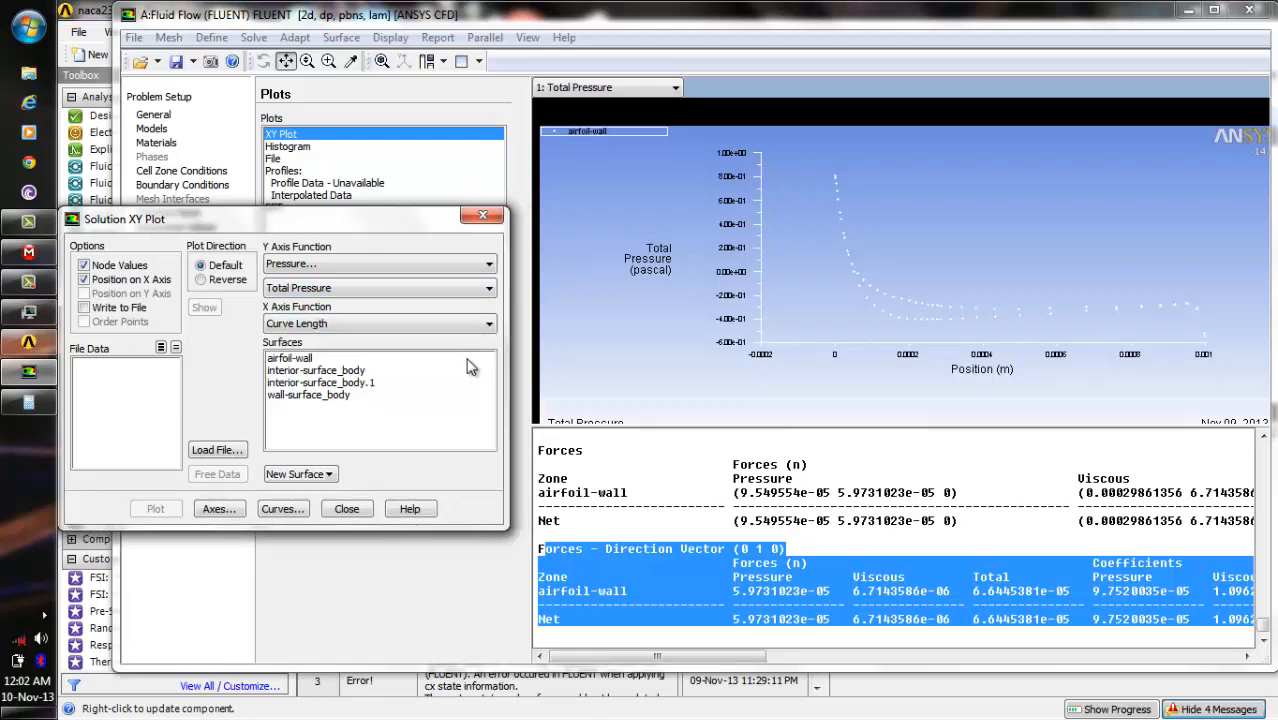
click(304, 358)
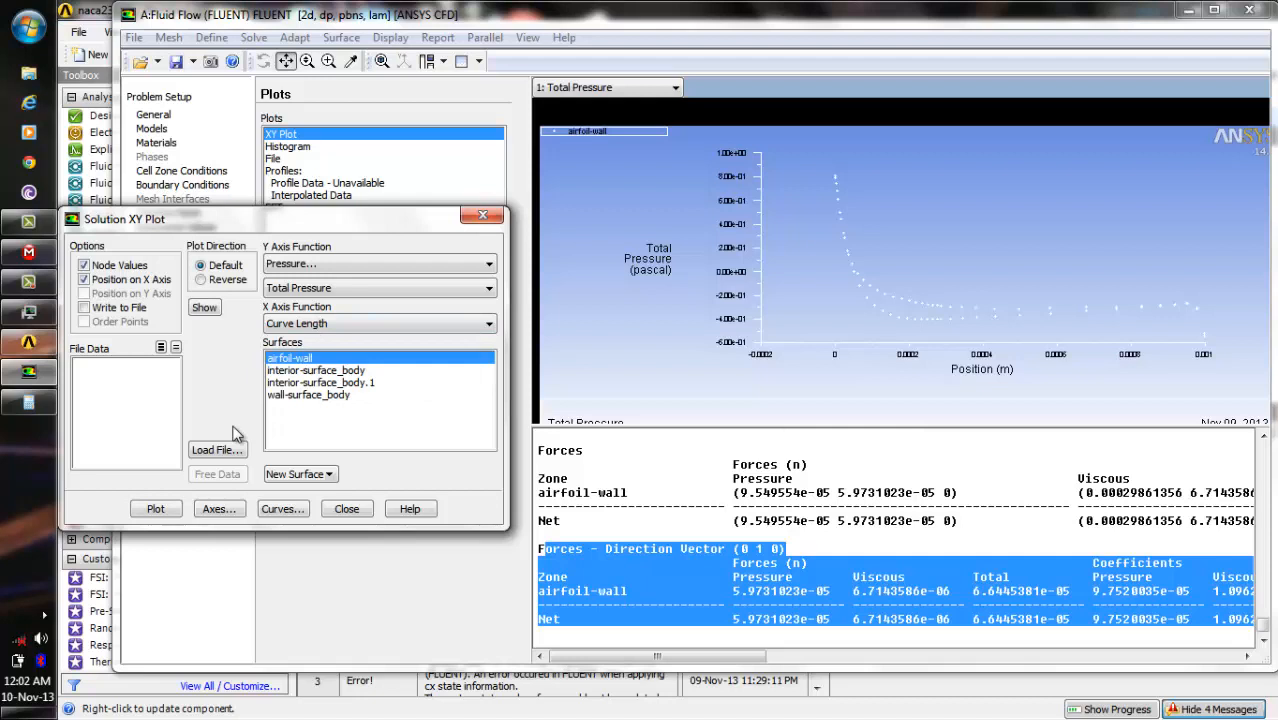
click(156, 509)
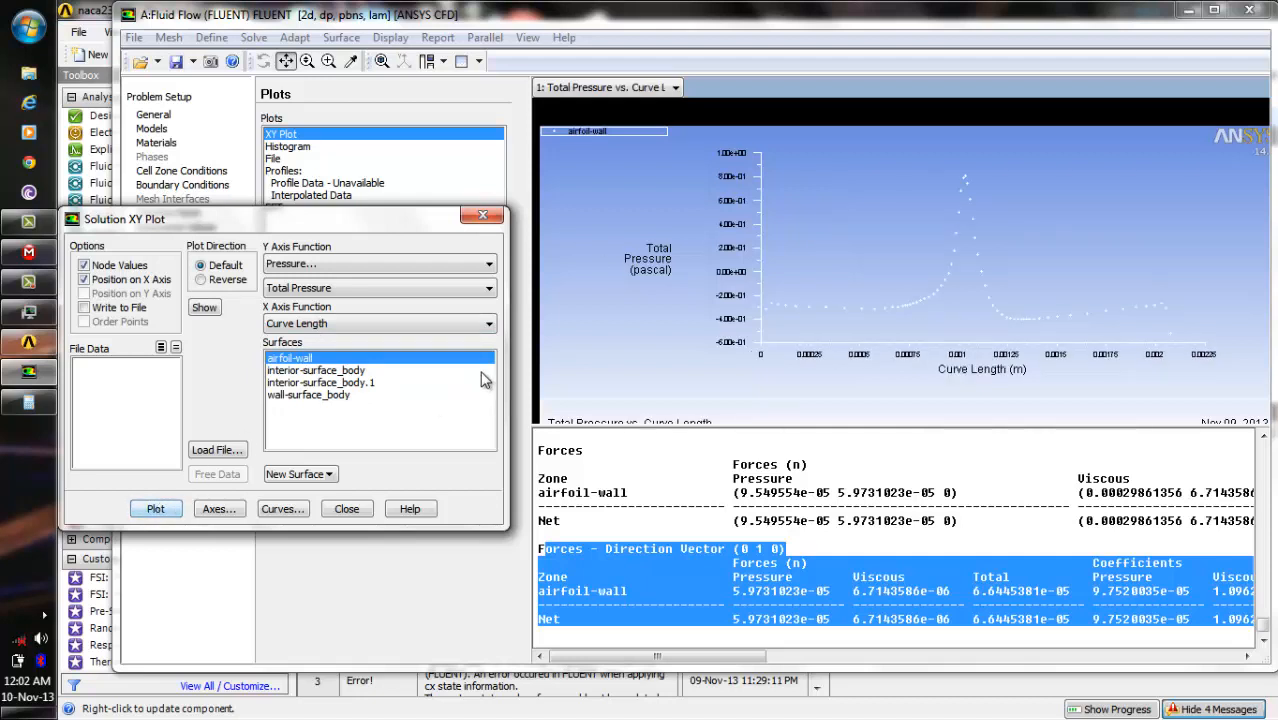
click(480, 331)
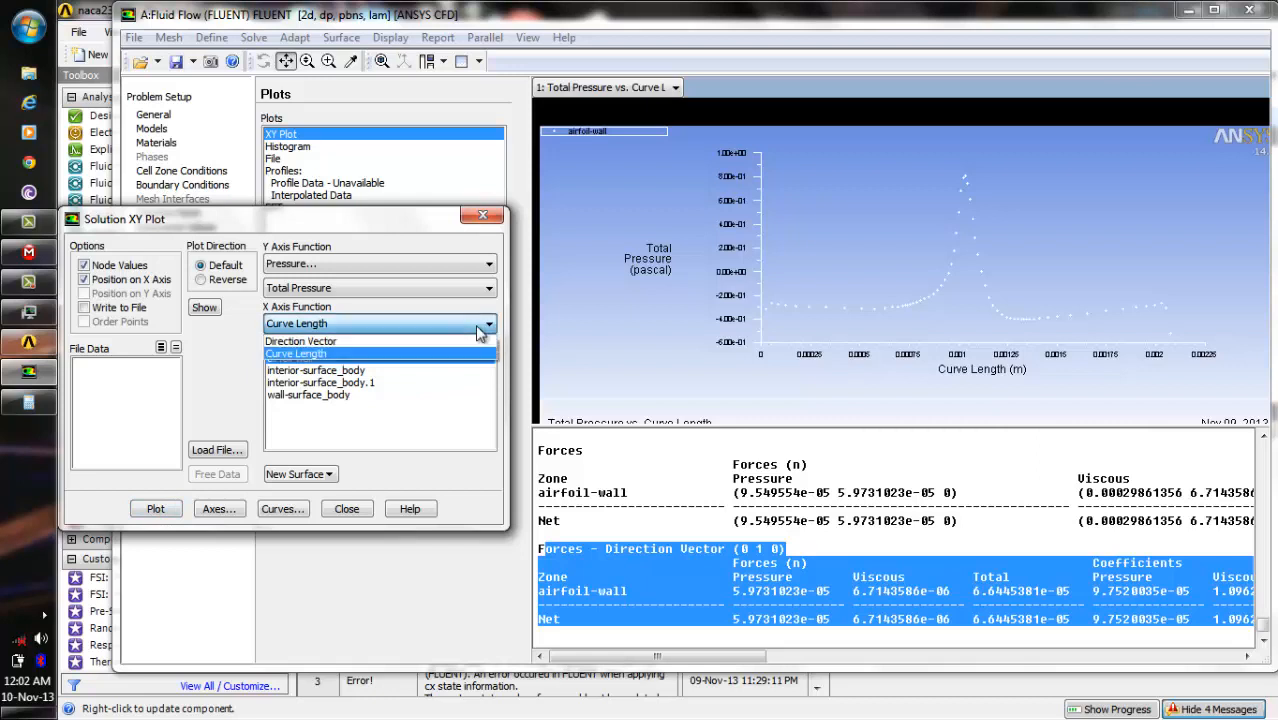
click(480, 333)
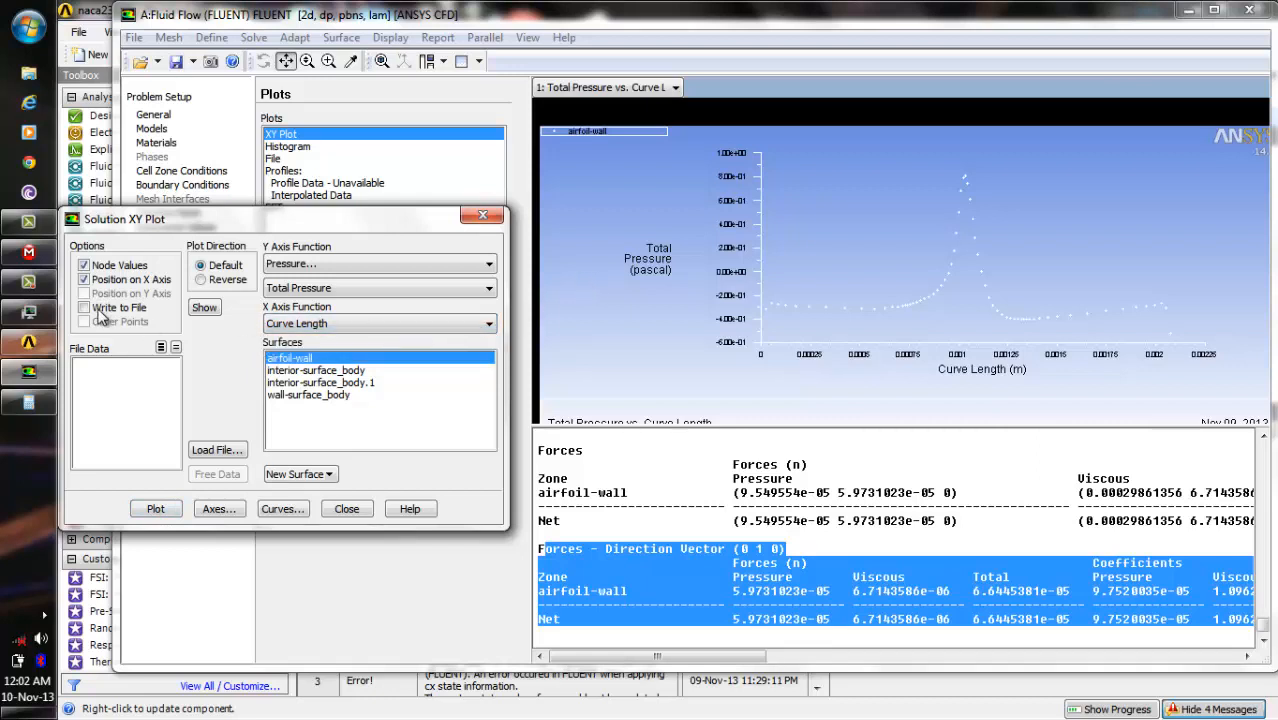
Show the curve-length plot direction on the airfoil and examine its printed starting and ending points.
click(203, 312)
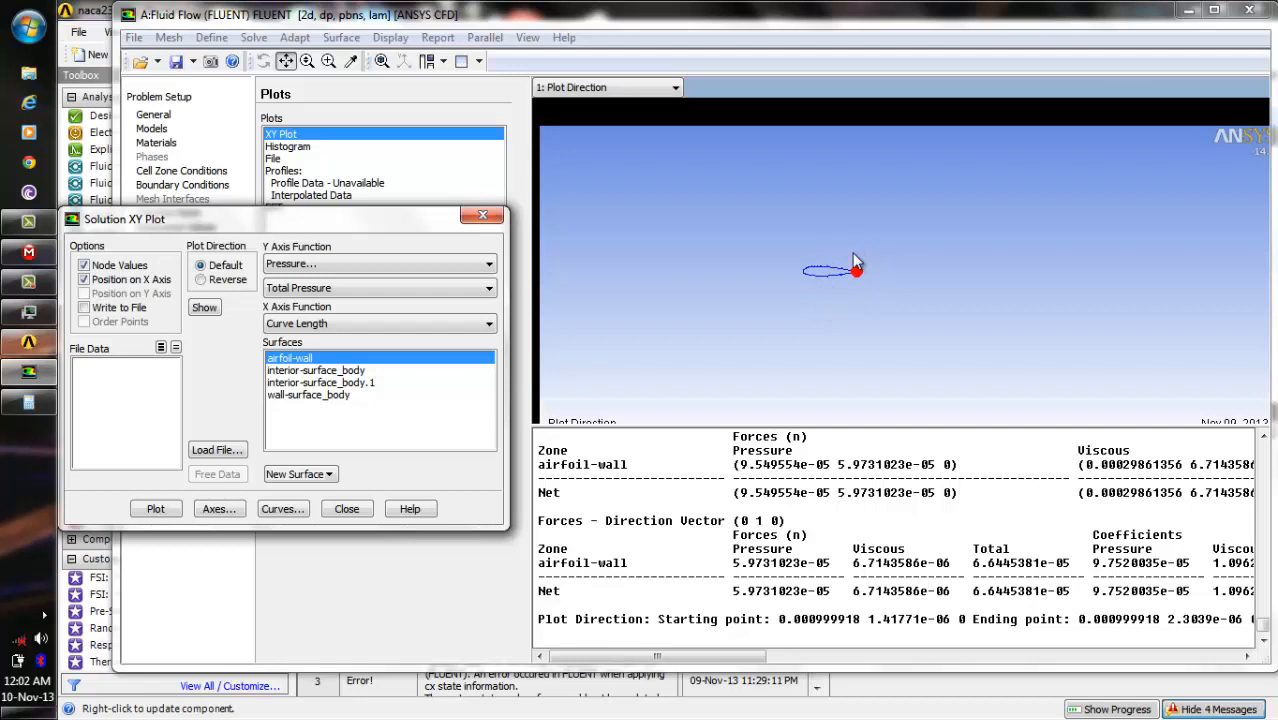
drag(643, 619, 1048, 619)
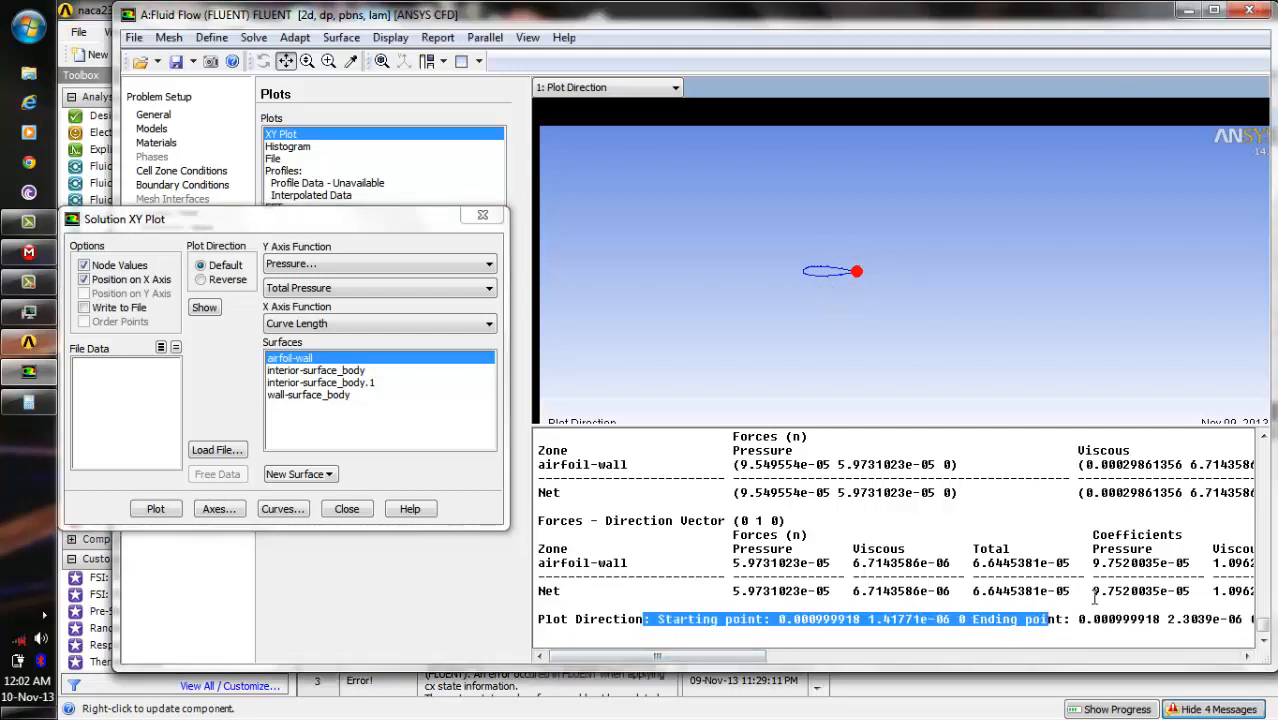
click(1055, 637)
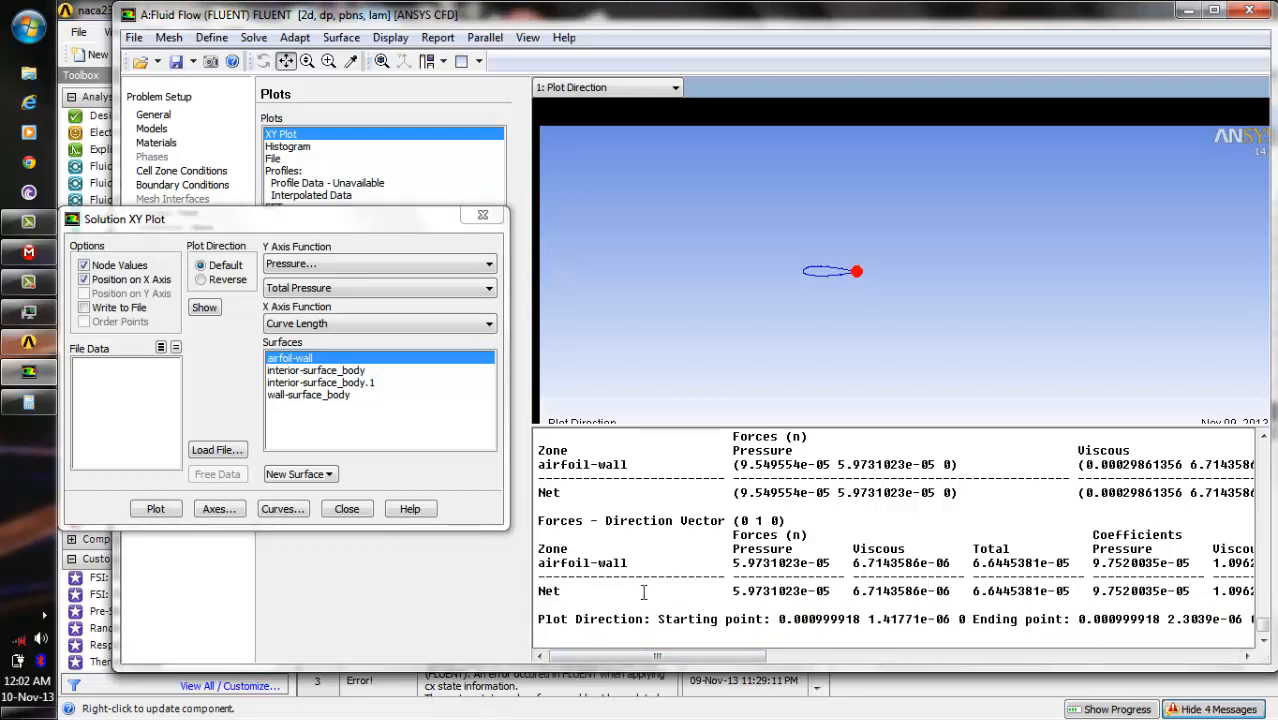
Set the X axis function back to Direction Vector and replot total pressure for airfoil-wall.
click(477, 326)
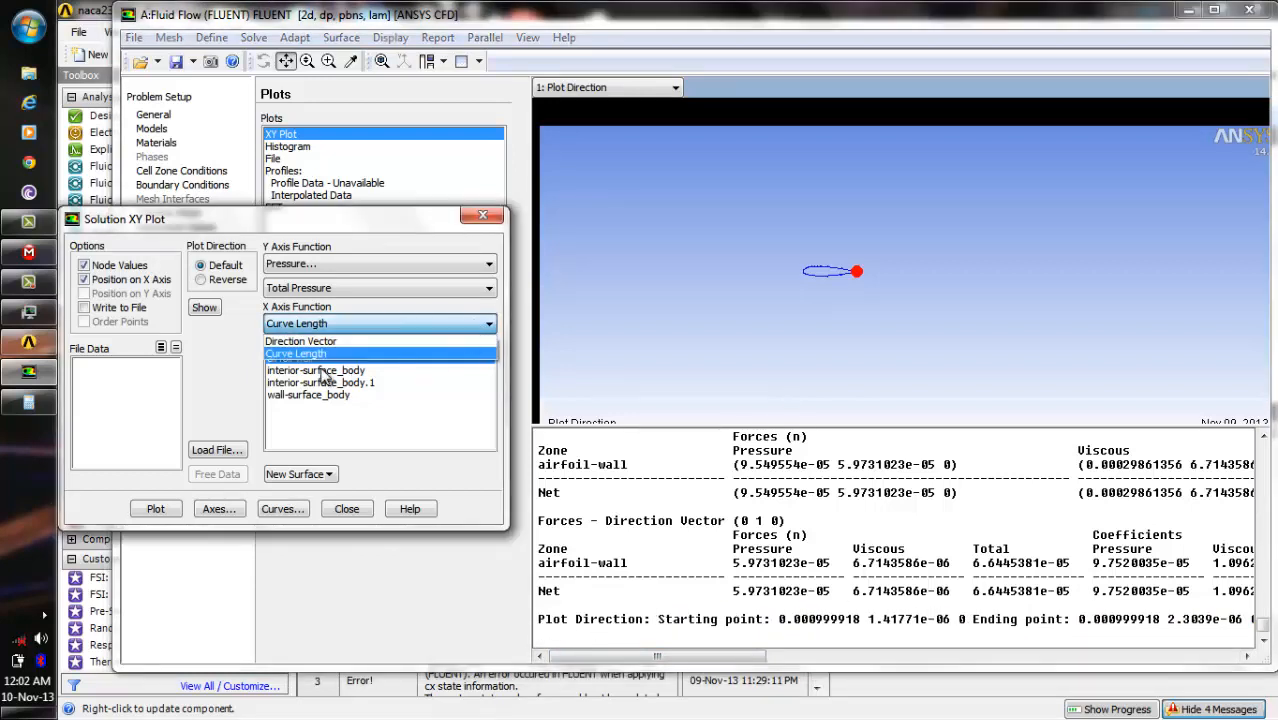
click(300, 341)
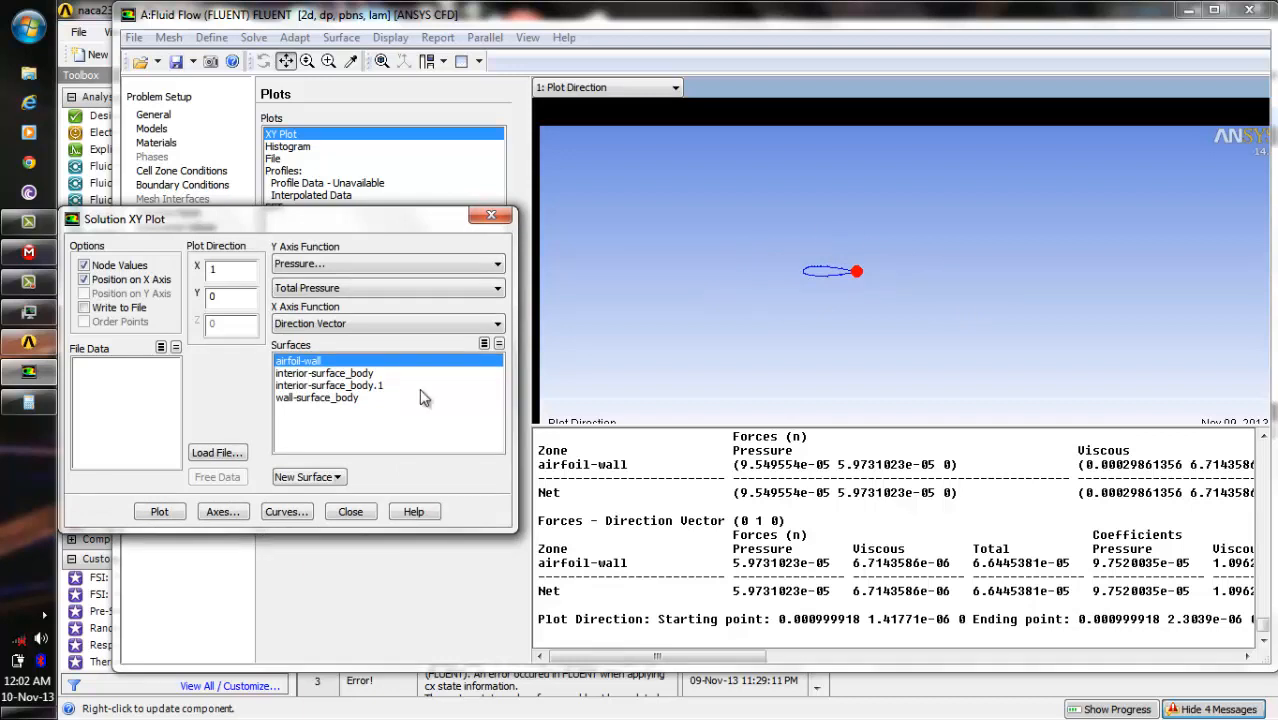
click(160, 511)
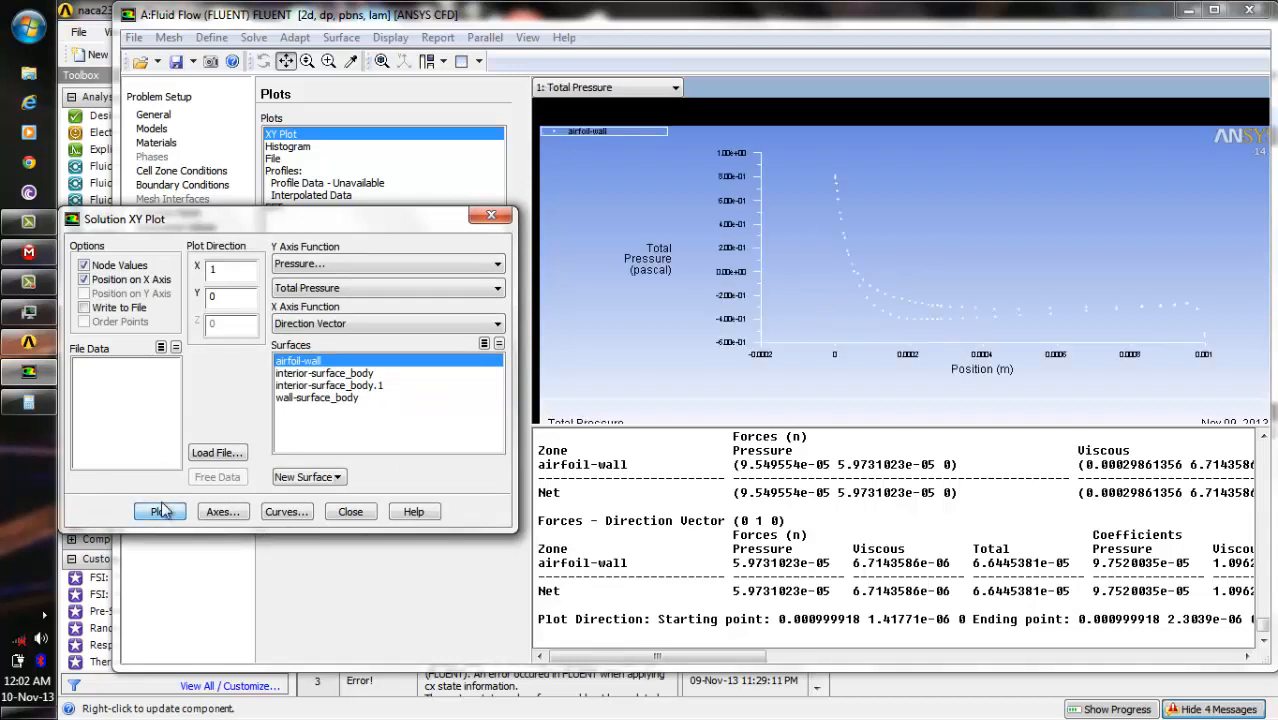
Plot velocity magnitude along airfoil-wall against the direction vector, and close the XY plot settings.
click(489, 288)
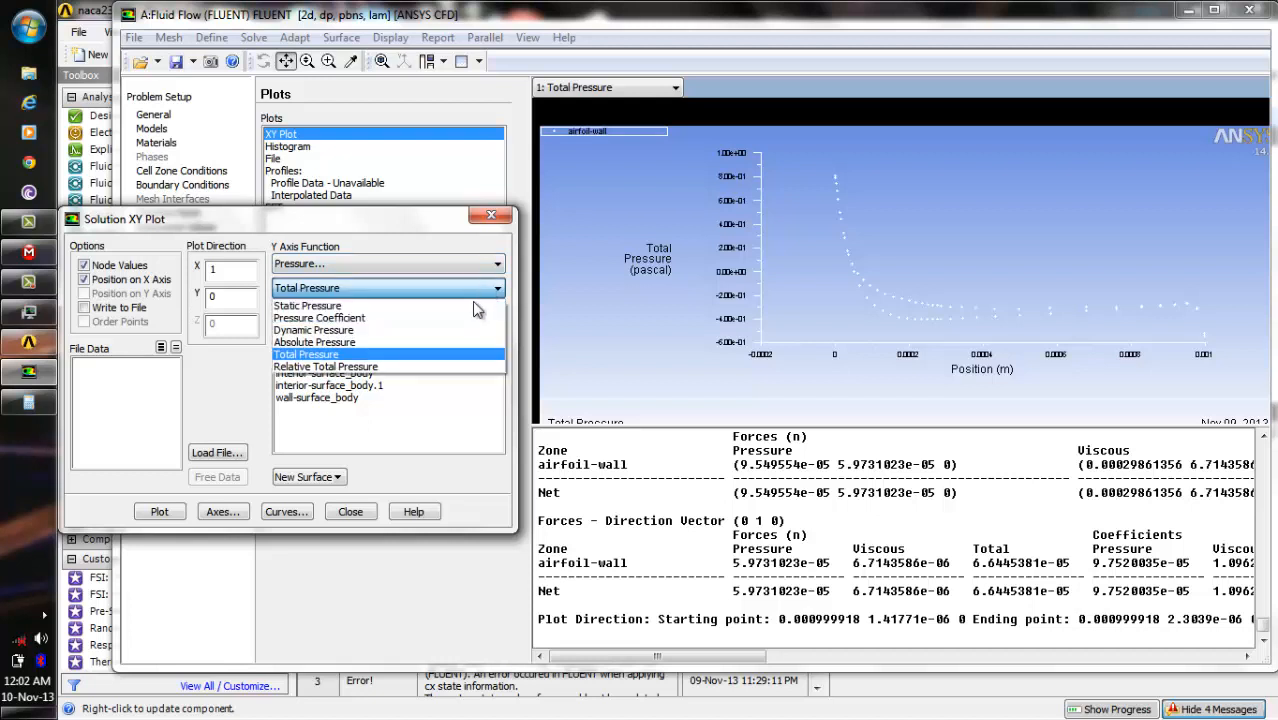
click(487, 290)
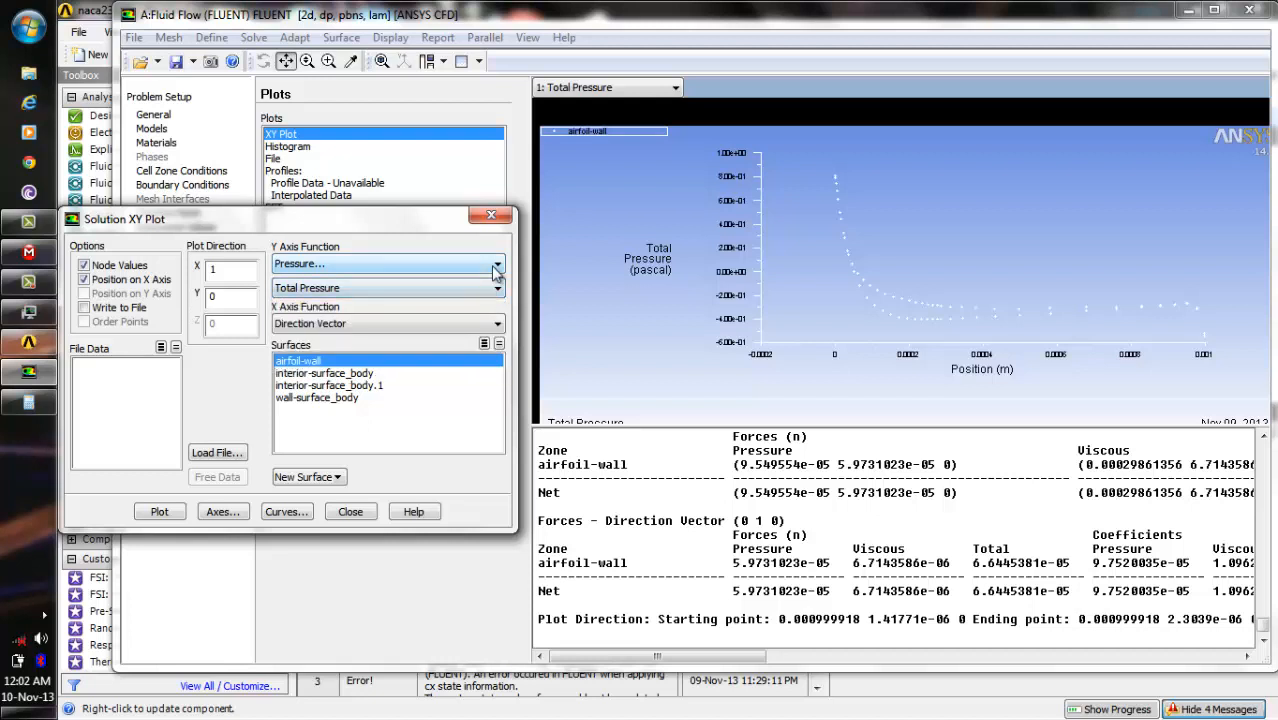
click(496, 272)
click(477, 314)
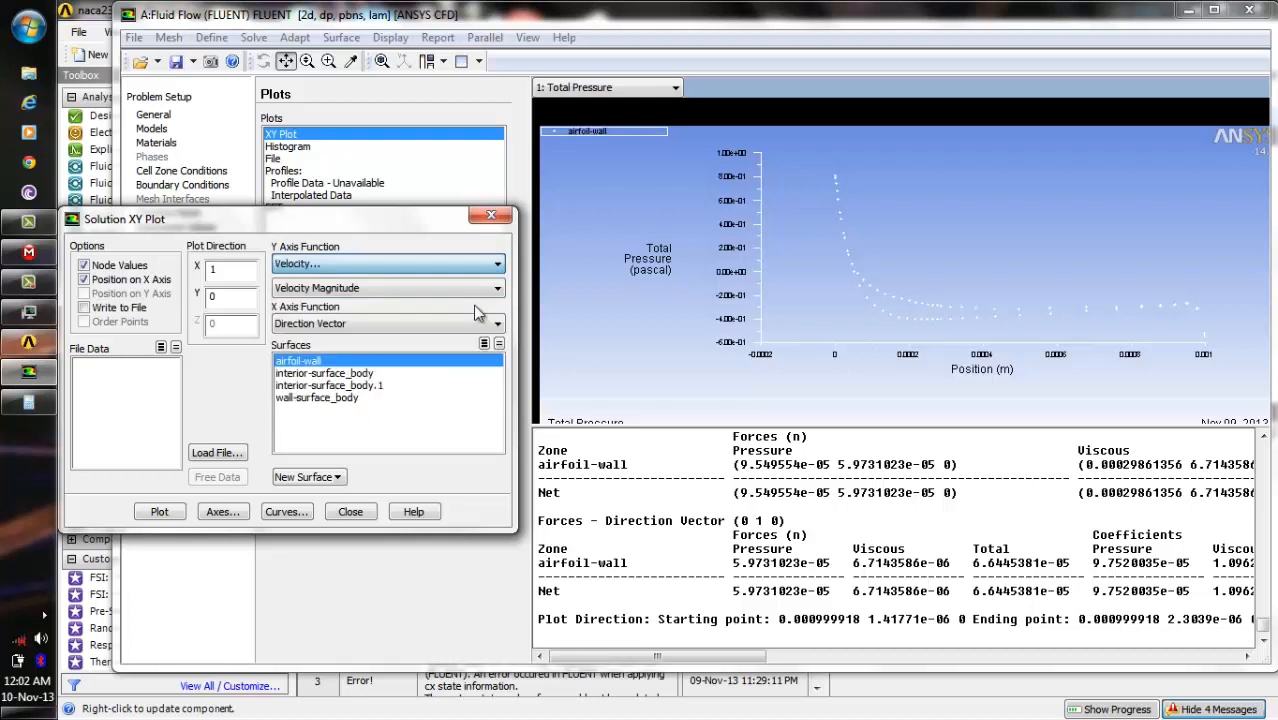
click(166, 514)
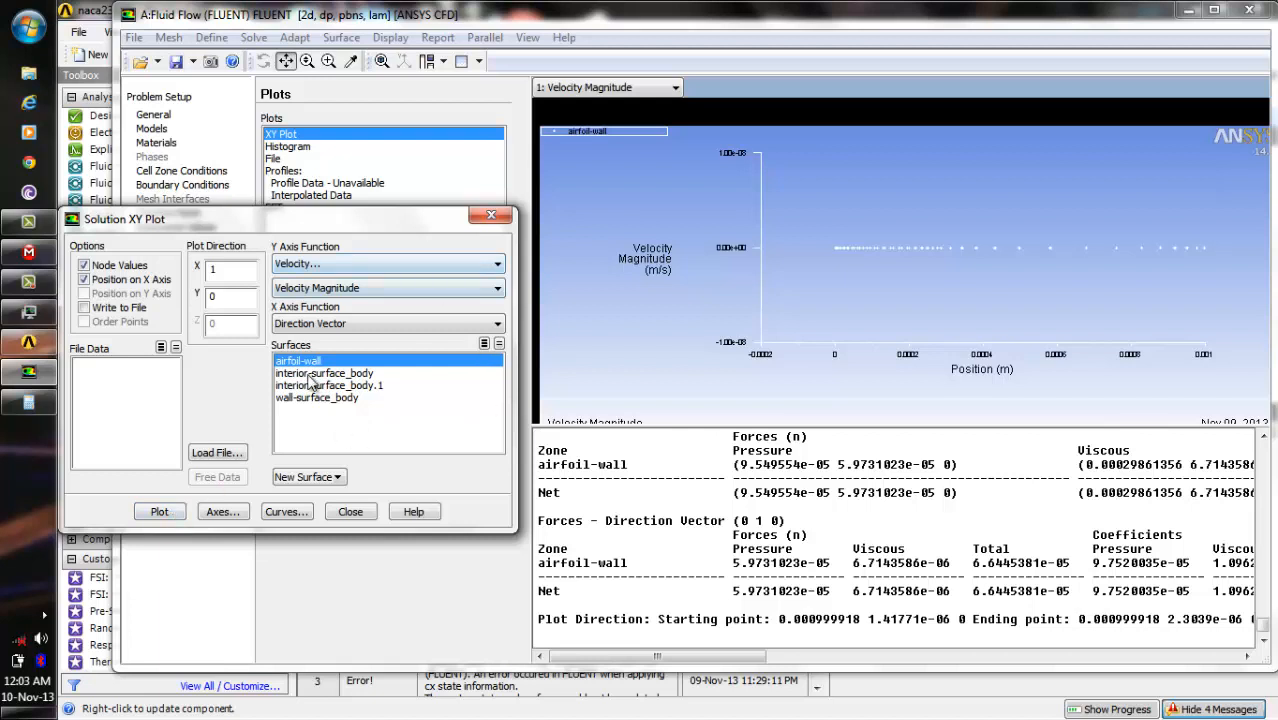
click(351, 512)
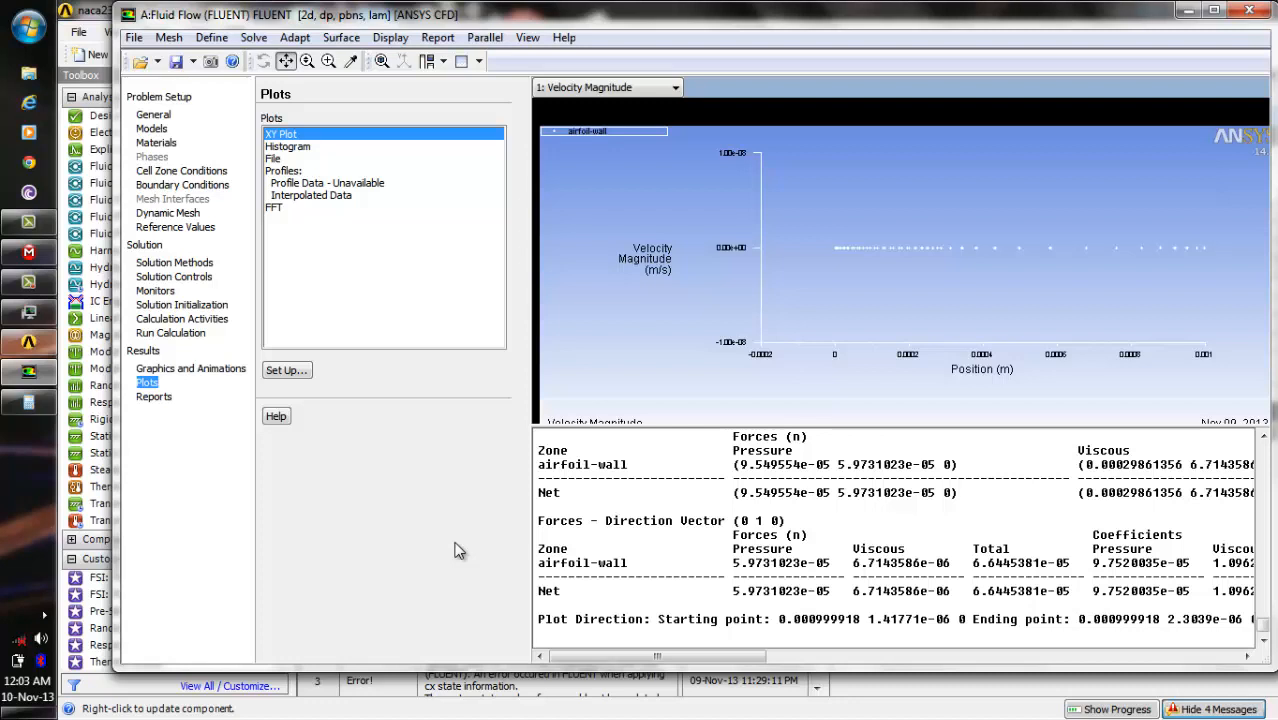
Review the available viscous model options in the problem setup and close them without changing the Laminar model.
click(154, 129)
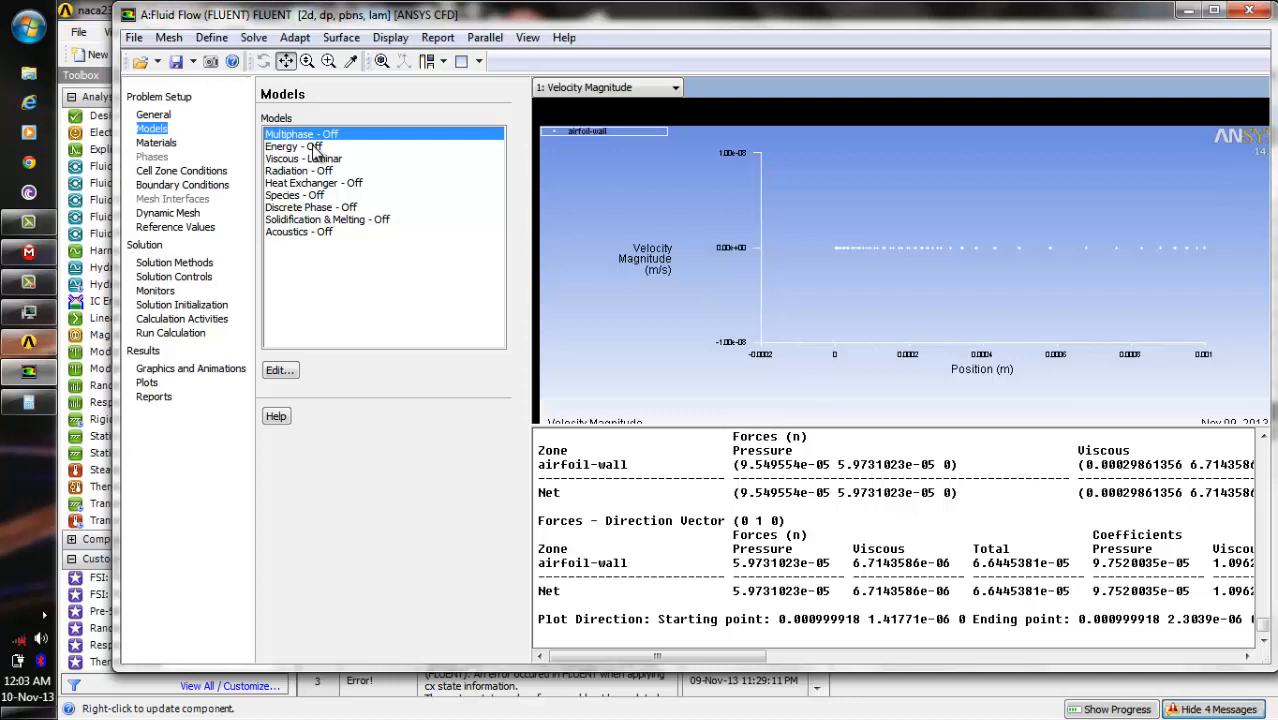
click(300, 146)
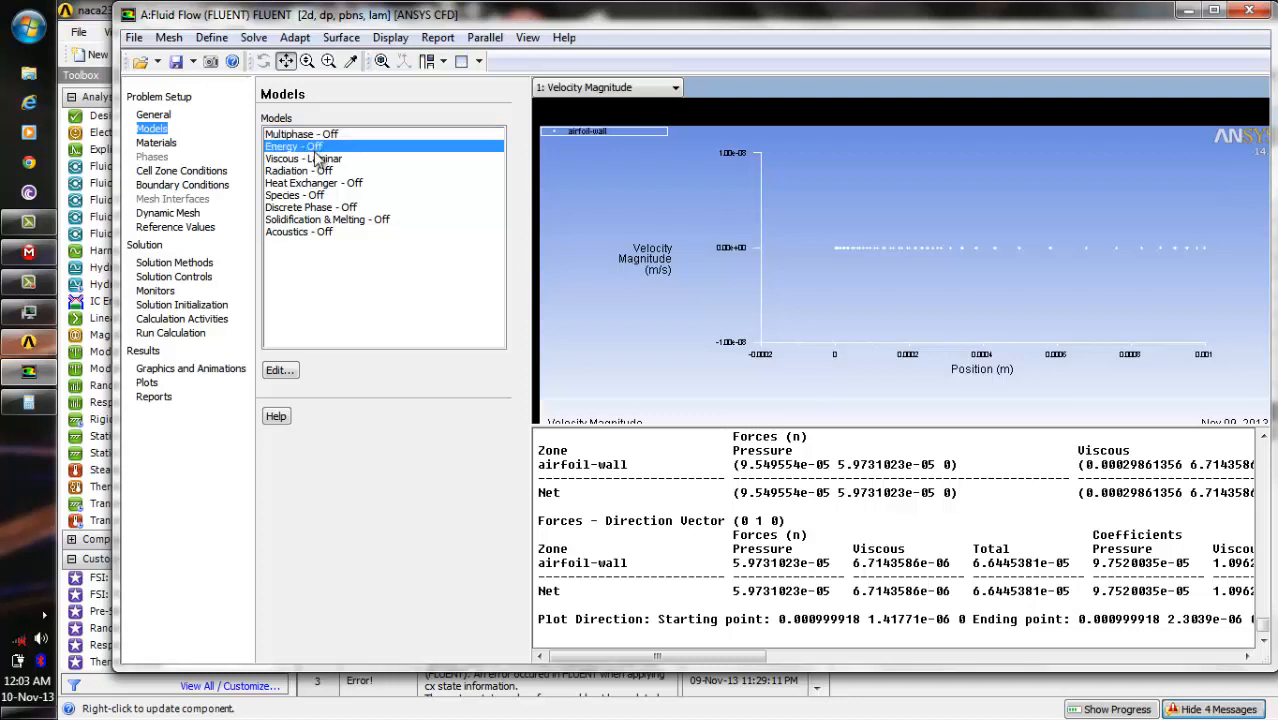
click(310, 159)
double_click(318, 160)
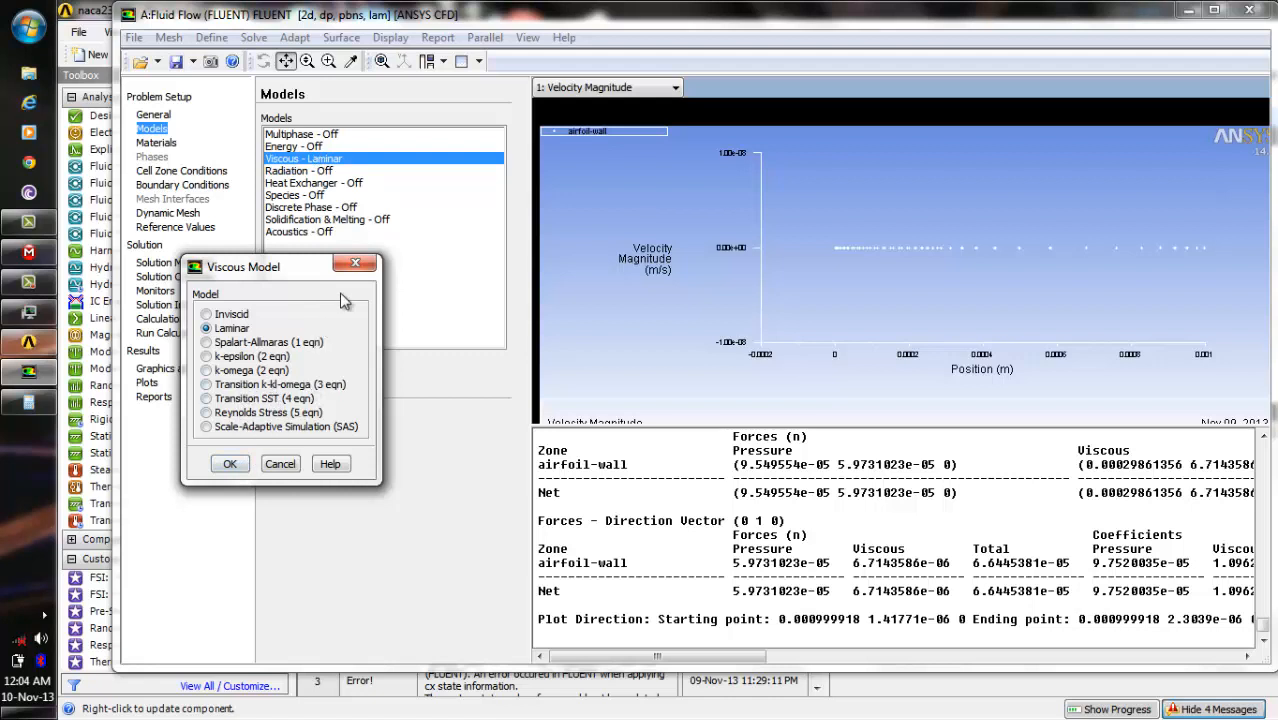
click(365, 261)
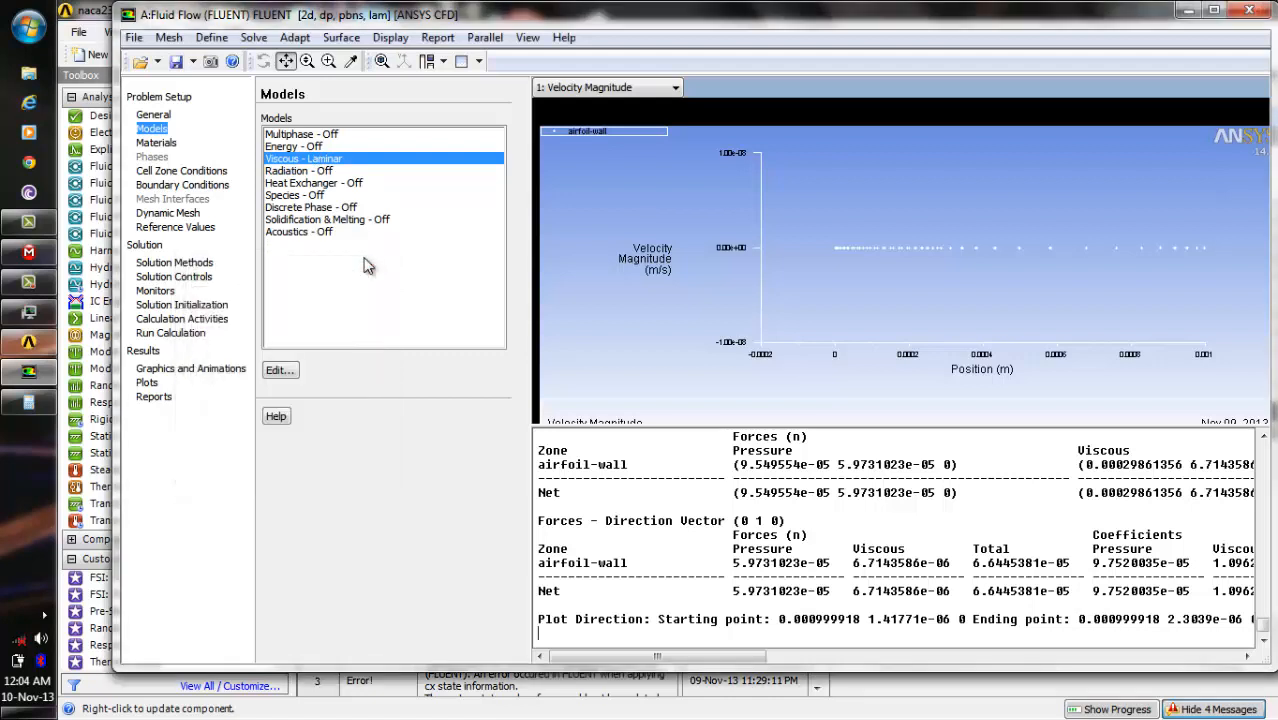
Review the density model options in the material properties of air, and close them without changing the constant density.
click(166, 144)
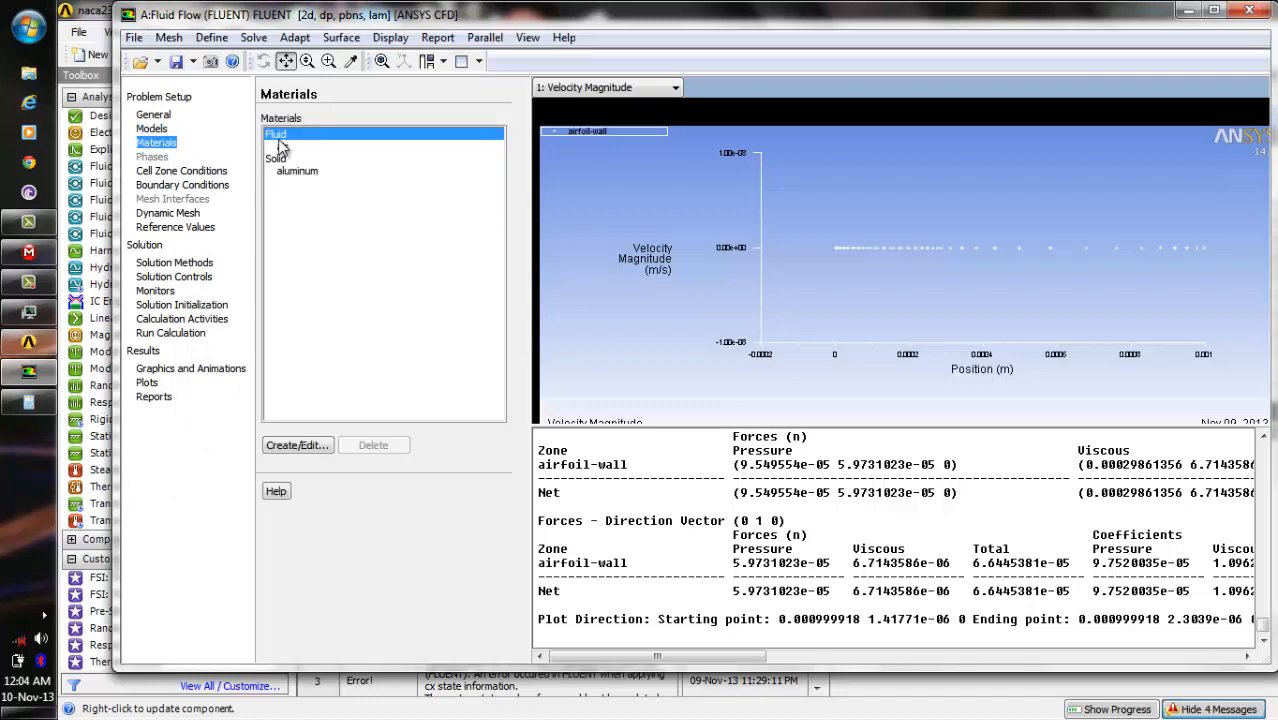
click(281, 147)
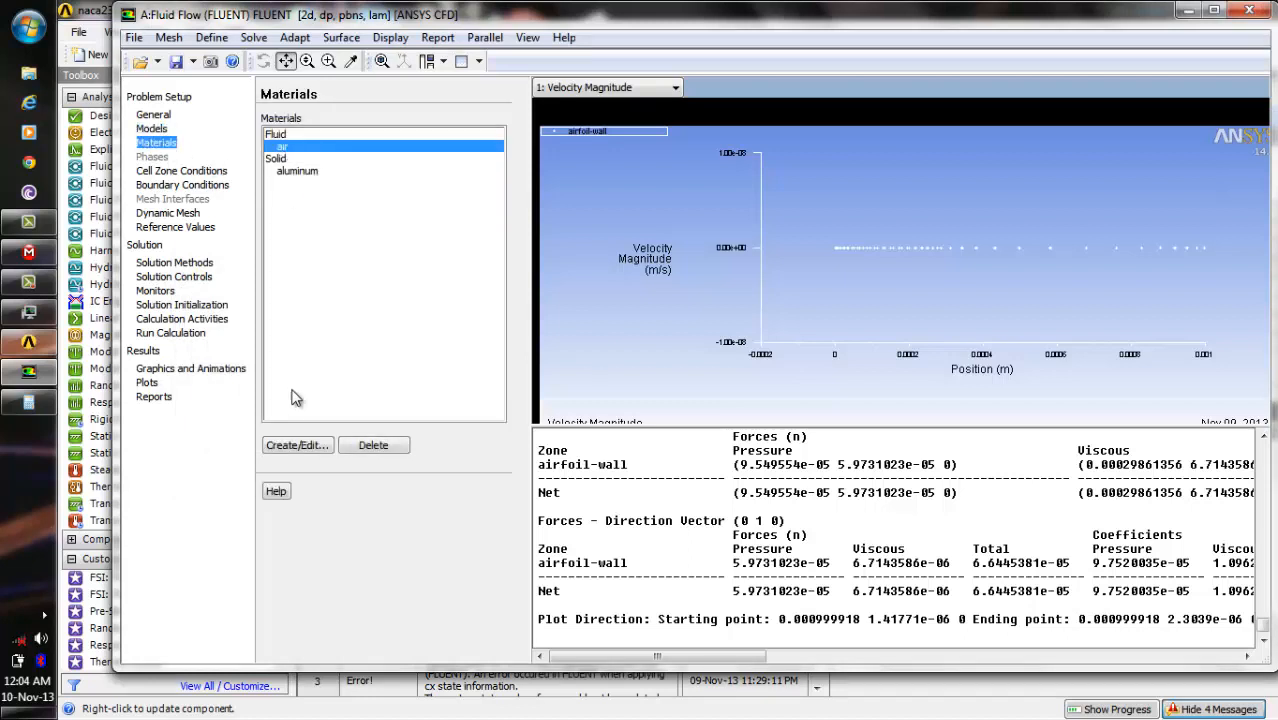
click(296, 444)
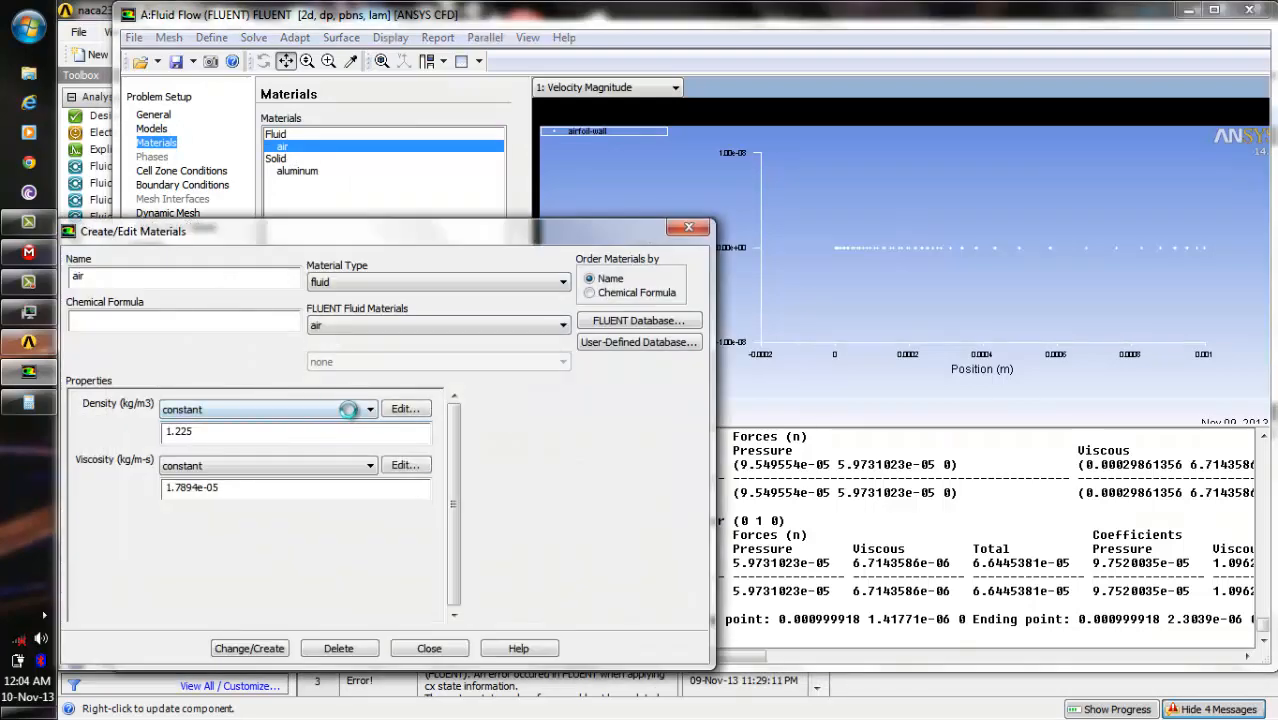
click(366, 411)
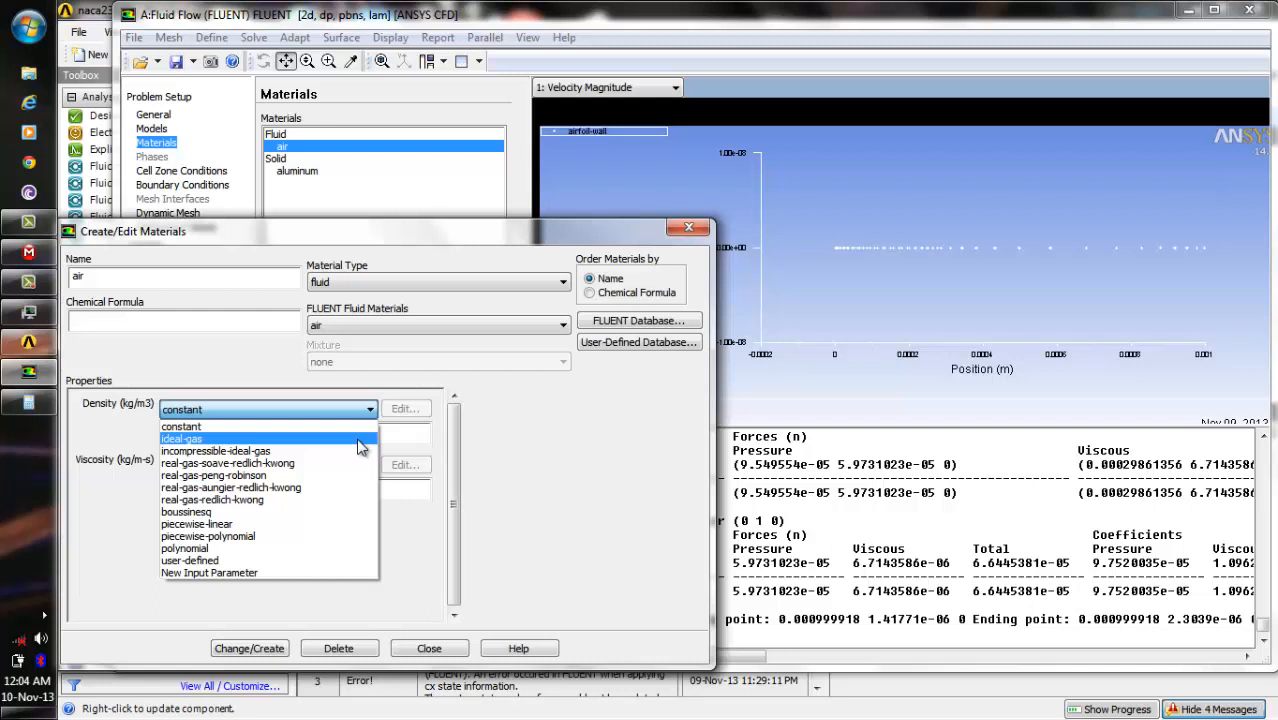
click(463, 650)
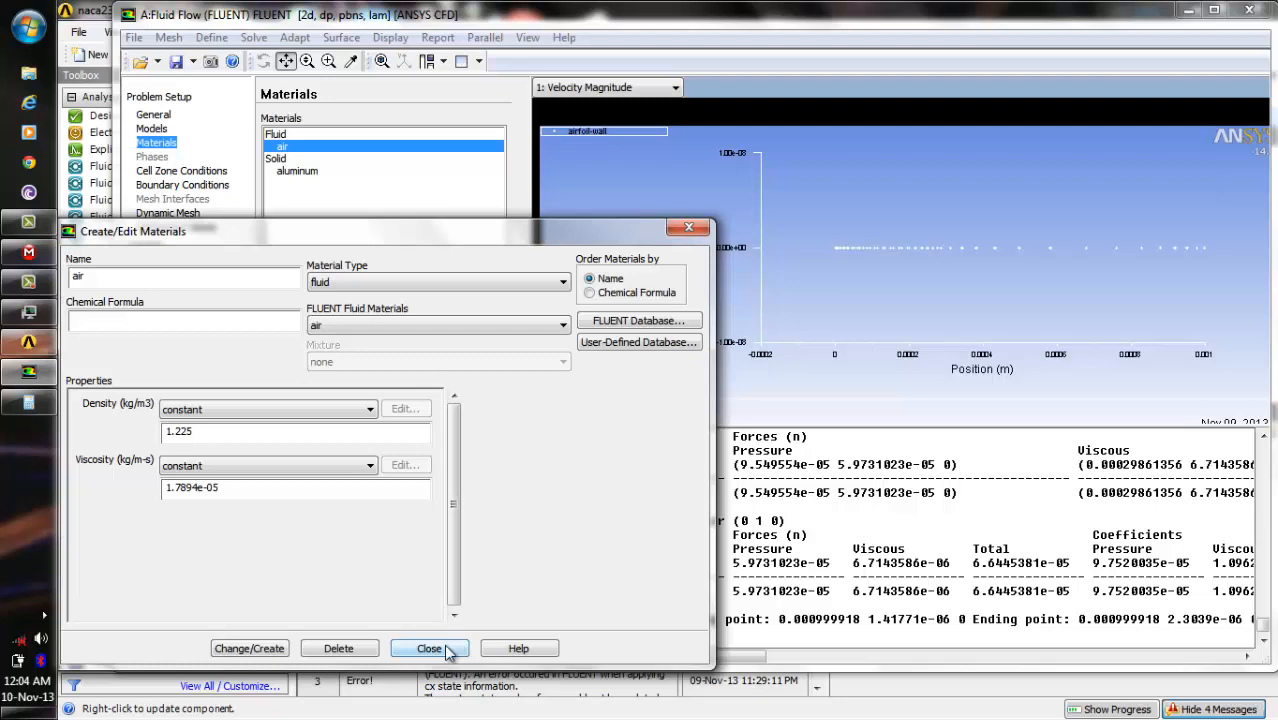
click(449, 648)
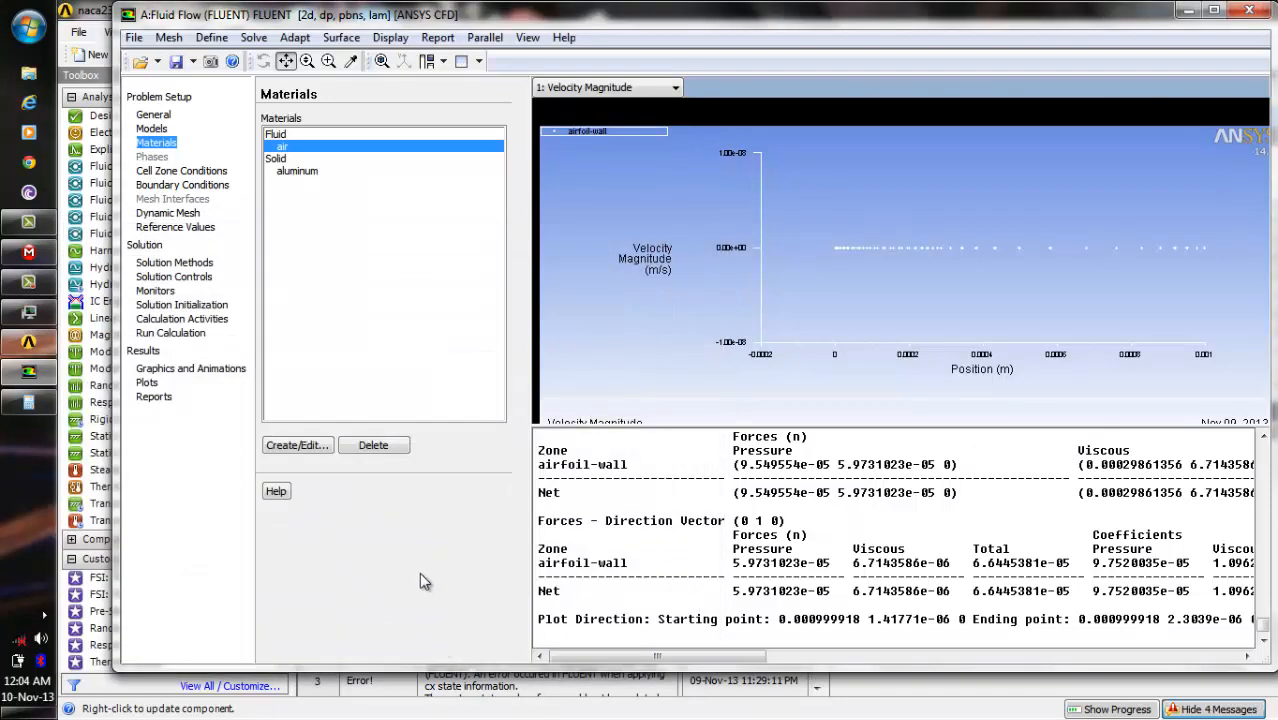